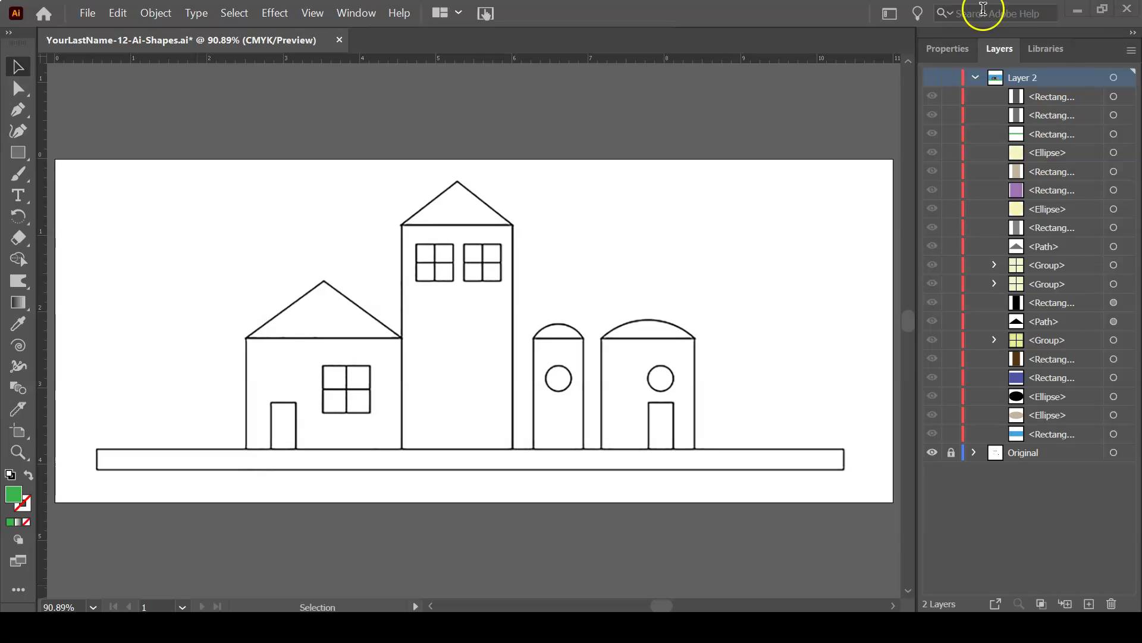
- Show the hidden Layer 2 artwork and inspect its building shapes in Outline view before returning to Preview
{"action": "left_click", "coordinate": [932, 78]}
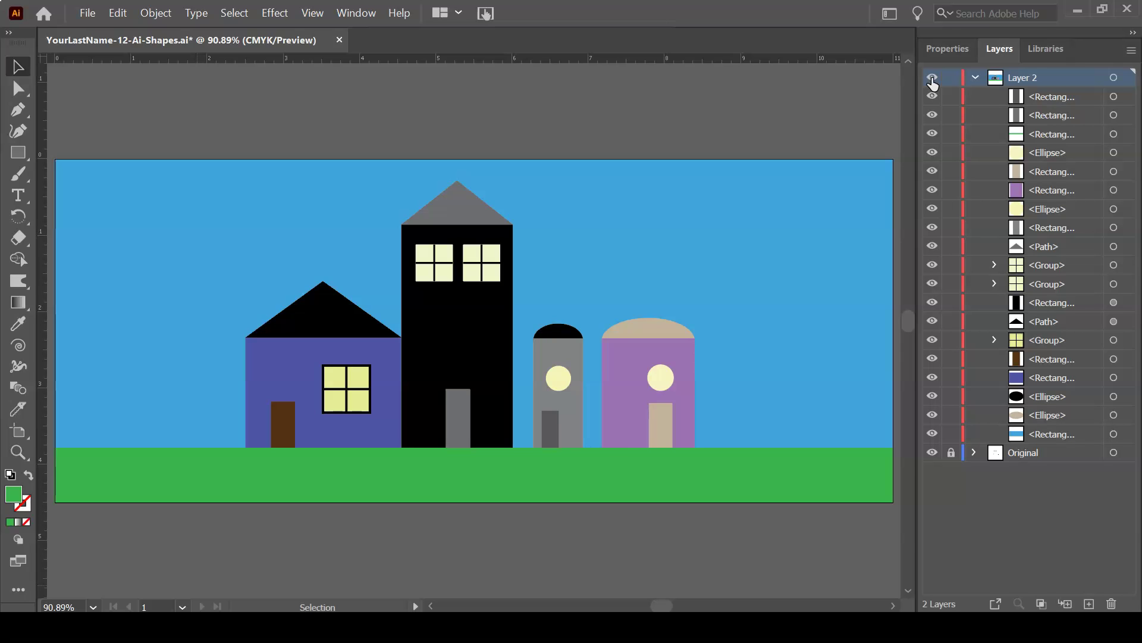
{"action": "left_click", "coordinate": [771, 100]}
{"action": "key", "text": "ctrl+y"}
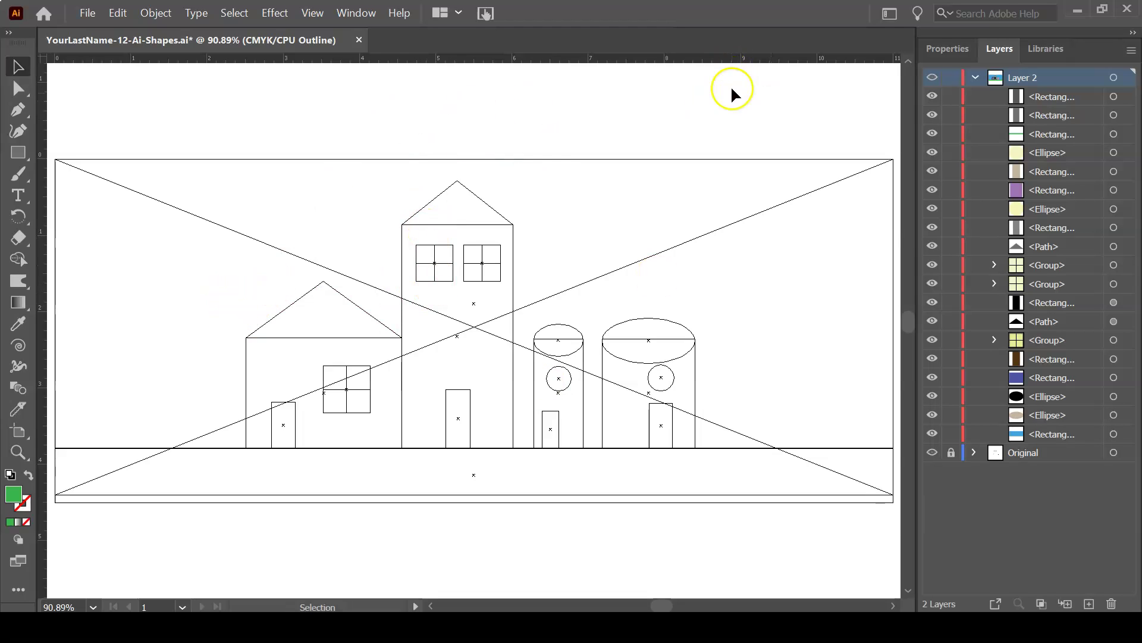
{"action": "key", "text": "a"}
{"action": "key", "text": "ctrl+y"}
{"action": "key", "text": "v"}
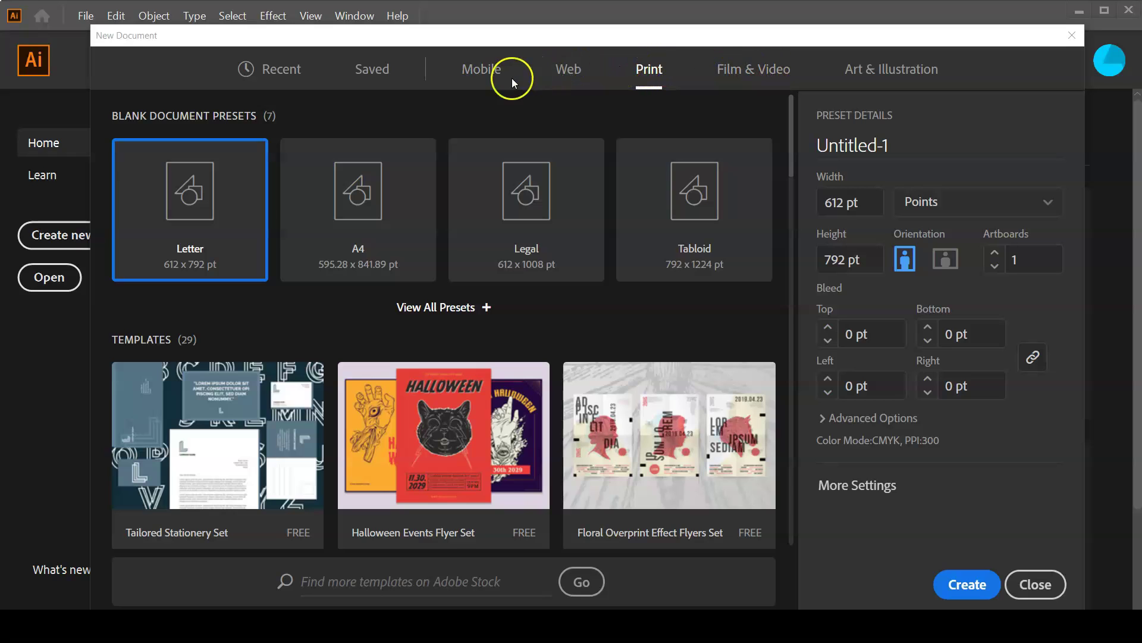
- Look through the new document presets for Mobile, Web, Print, Film & Video, and Art & Illustration
{"action": "left_click", "coordinate": [485, 73]}
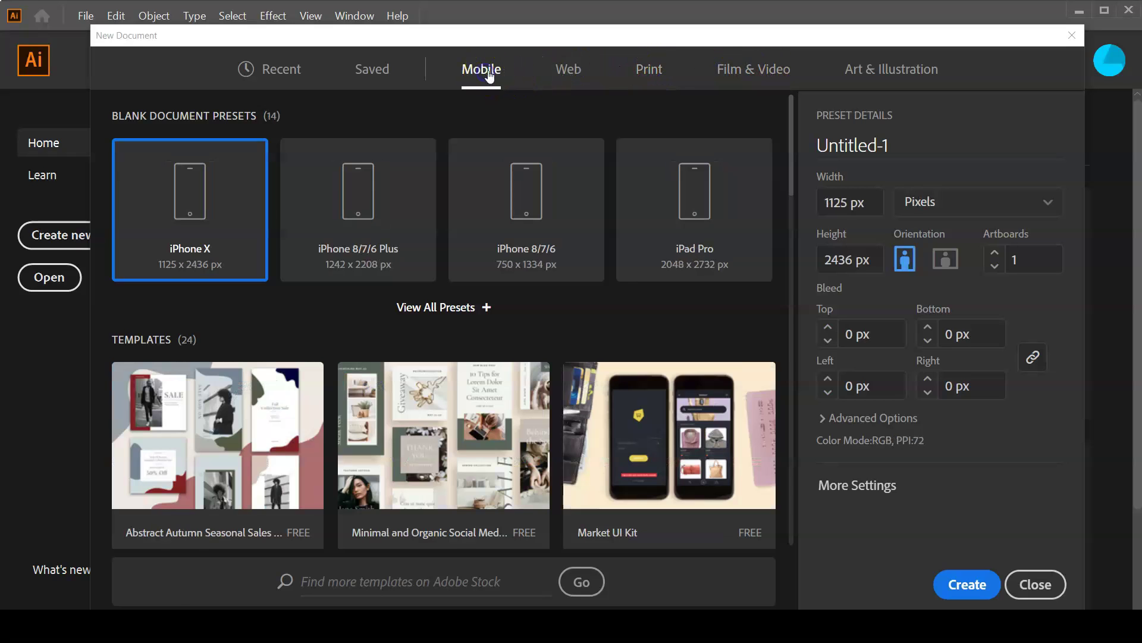
{"action": "left_click", "coordinate": [570, 73]}
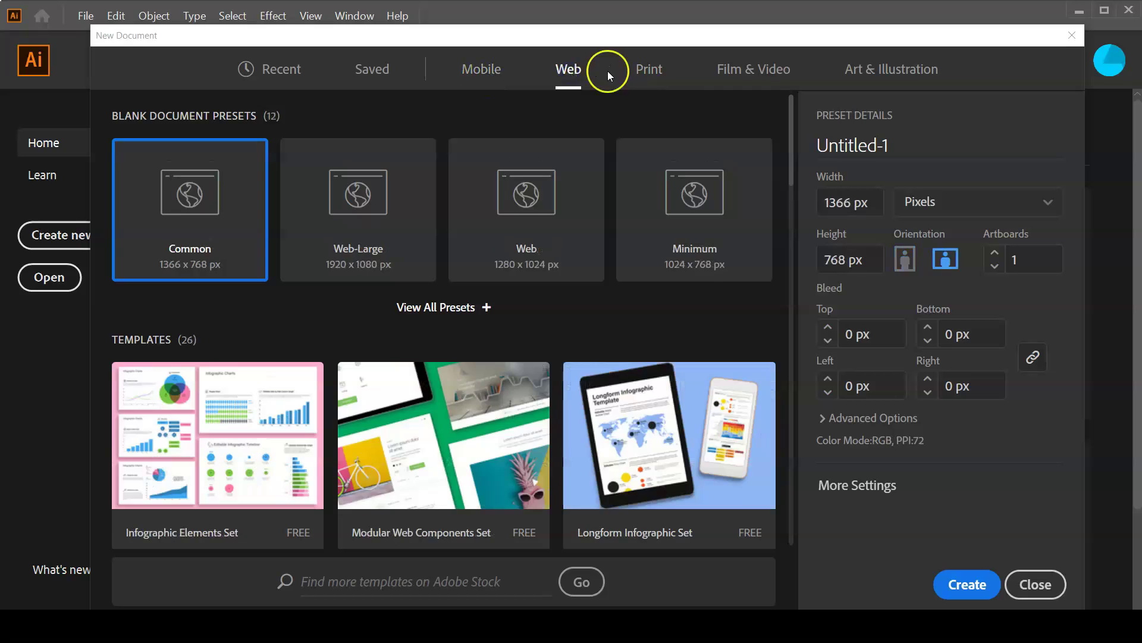
{"action": "left_click", "coordinate": [648, 70]}
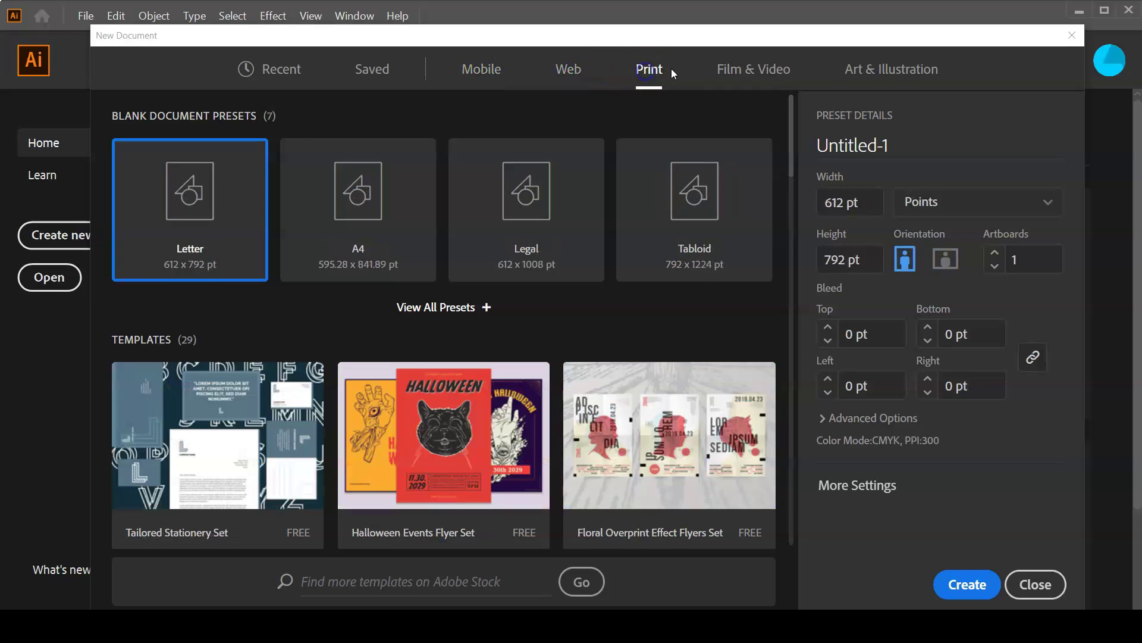
{"action": "left_click", "coordinate": [744, 69]}
{"action": "left_click", "coordinate": [912, 70]}
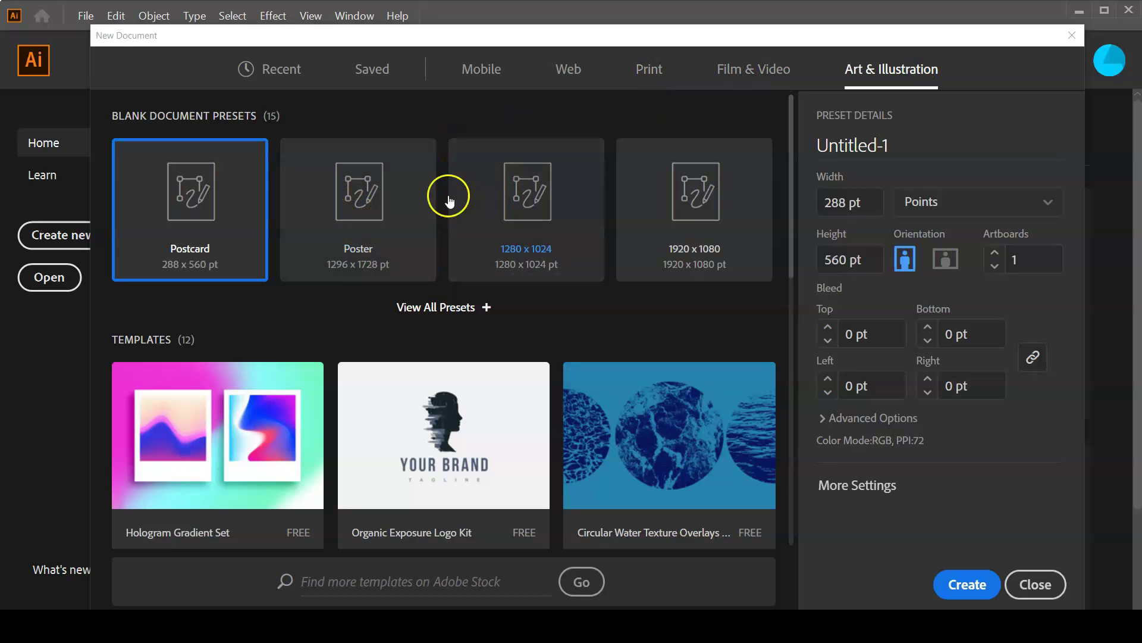
- Create a print document from the Letter preset, with units in inches and landscape orientation
{"action": "left_click", "coordinate": [641, 73]}
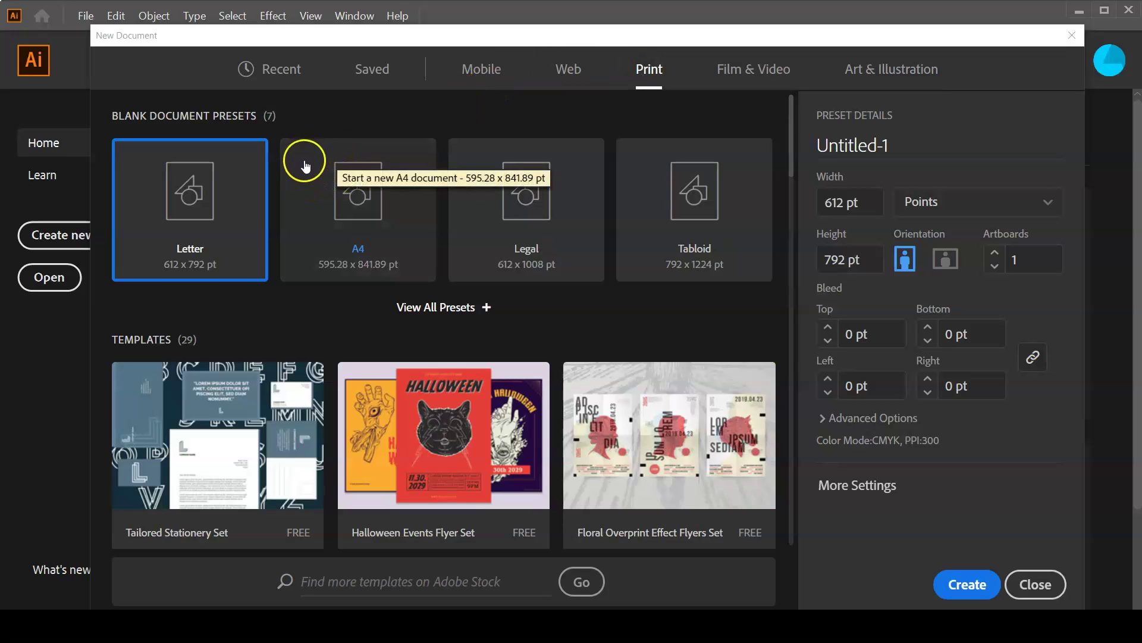
{"action": "left_click", "coordinate": [211, 264]}
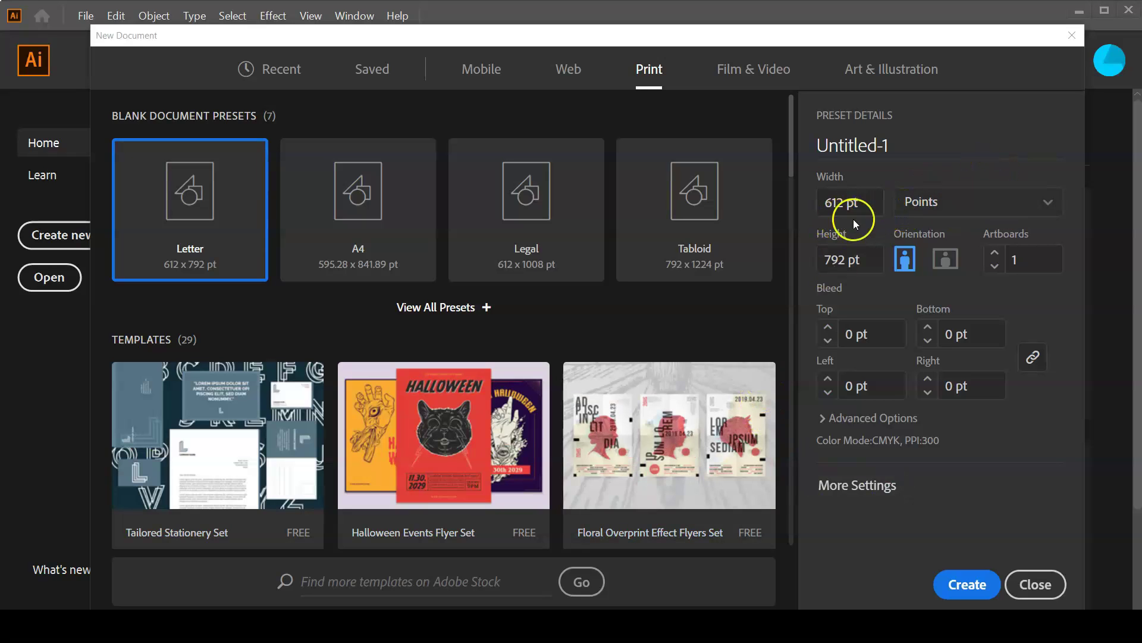
{"action": "left_click", "coordinate": [983, 212]}
{"action": "left_click", "coordinate": [985, 295]}
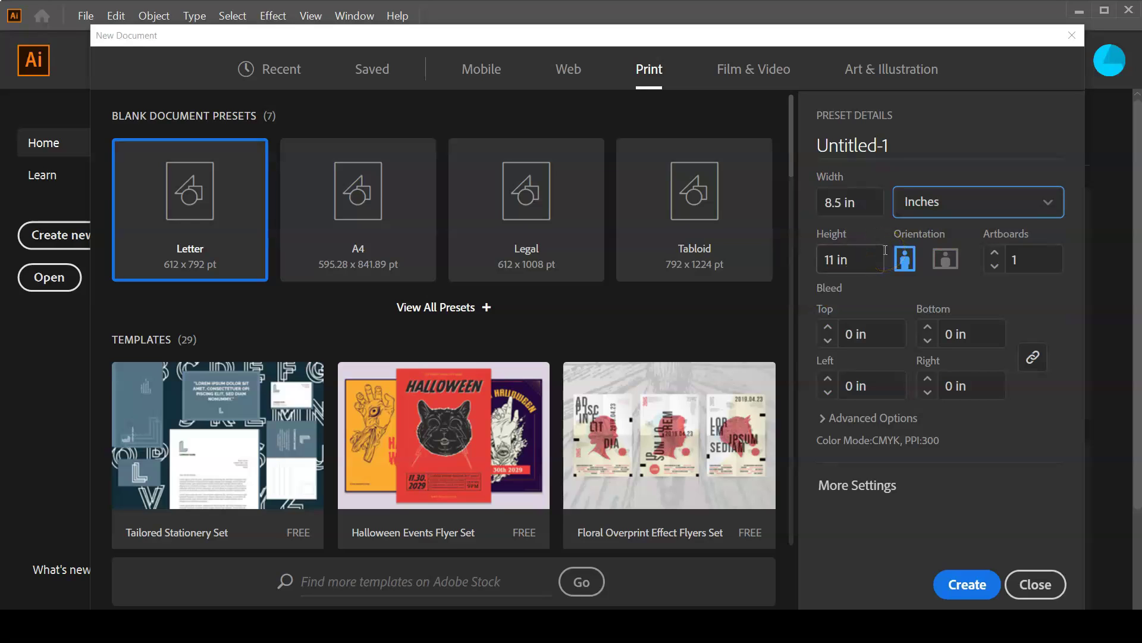
{"action": "left_click", "coordinate": [948, 261]}
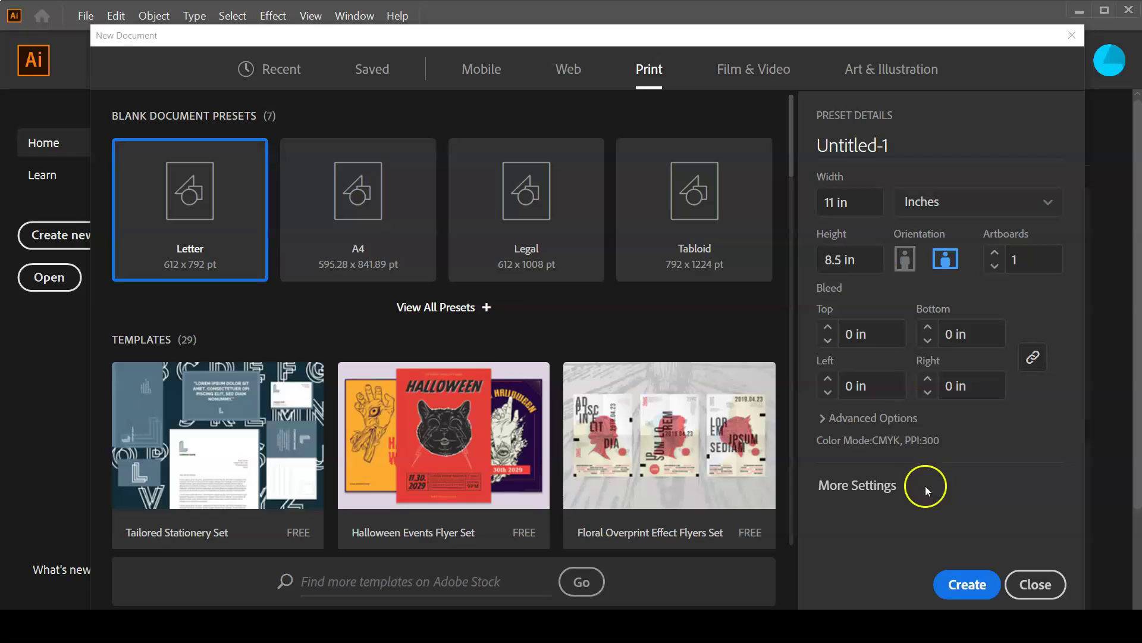
{"action": "left_click", "coordinate": [967, 585]}
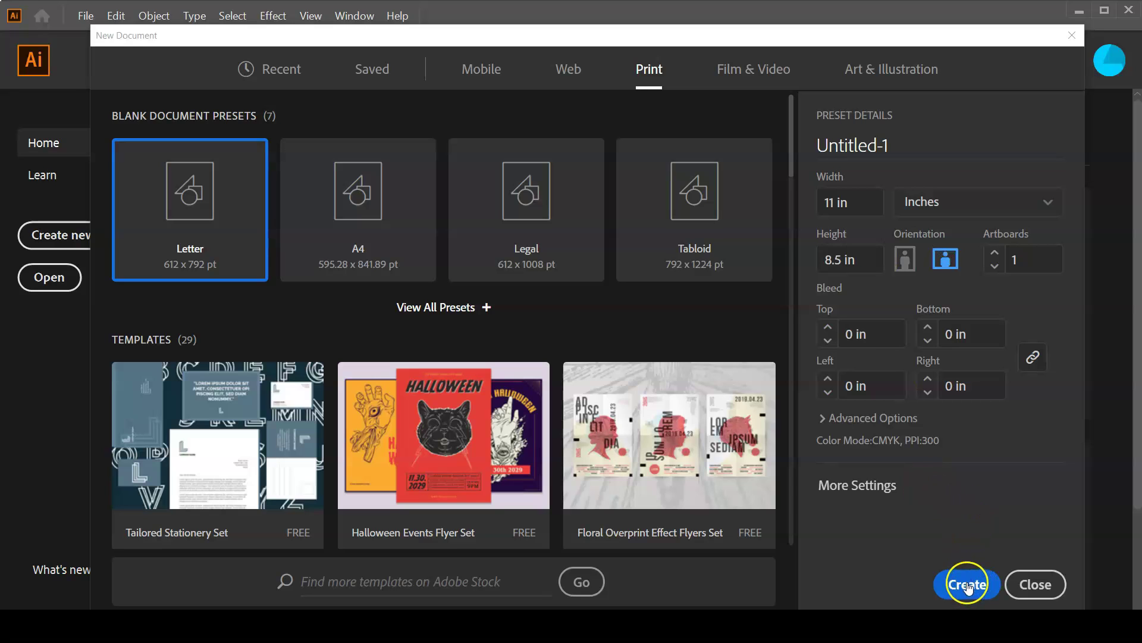
{"action": "left_click", "coordinate": [967, 586]}
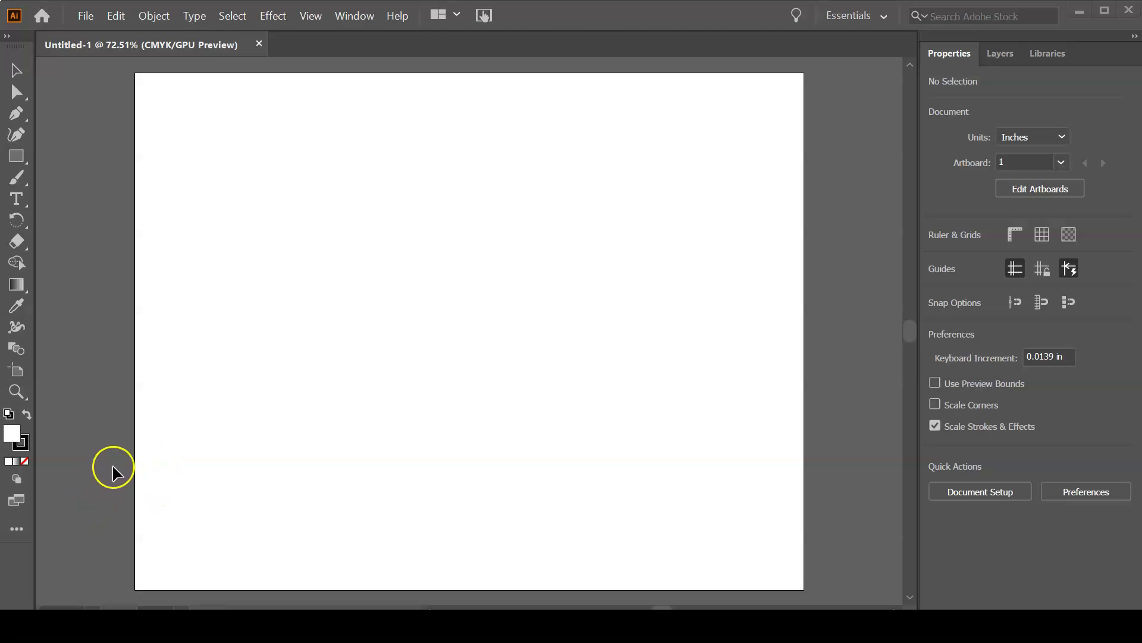
- Start saving the document under a new name and create and open the folder Lab12-Ai-BasicShapes inside AdobeDesignSuite
{"action": "left_click", "coordinate": [88, 15]}
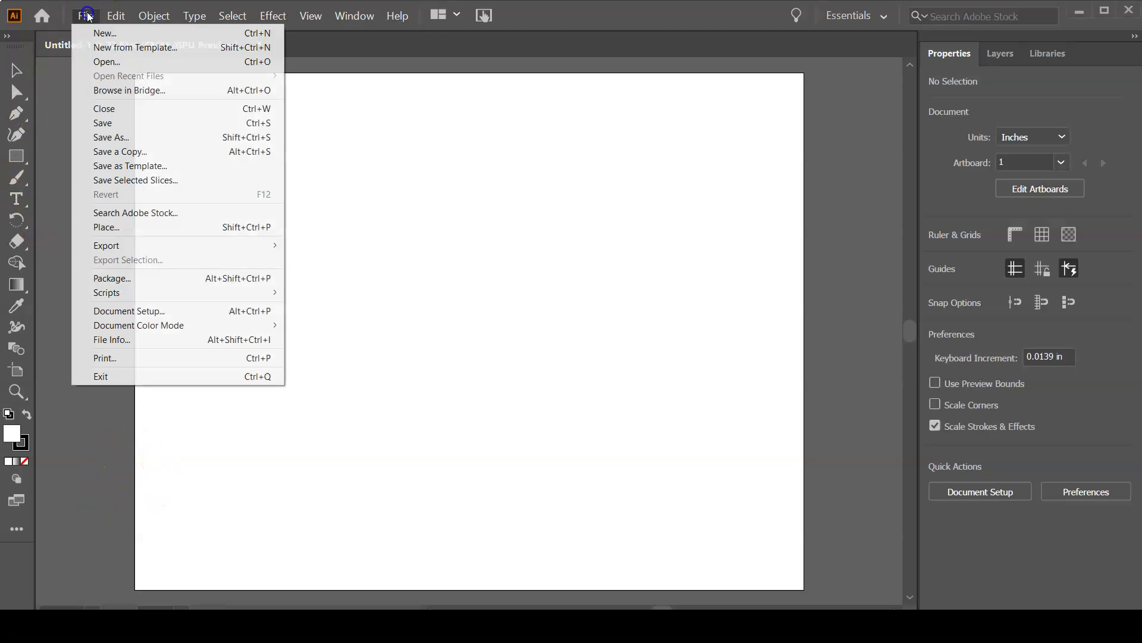
{"action": "left_click", "coordinate": [119, 138]}
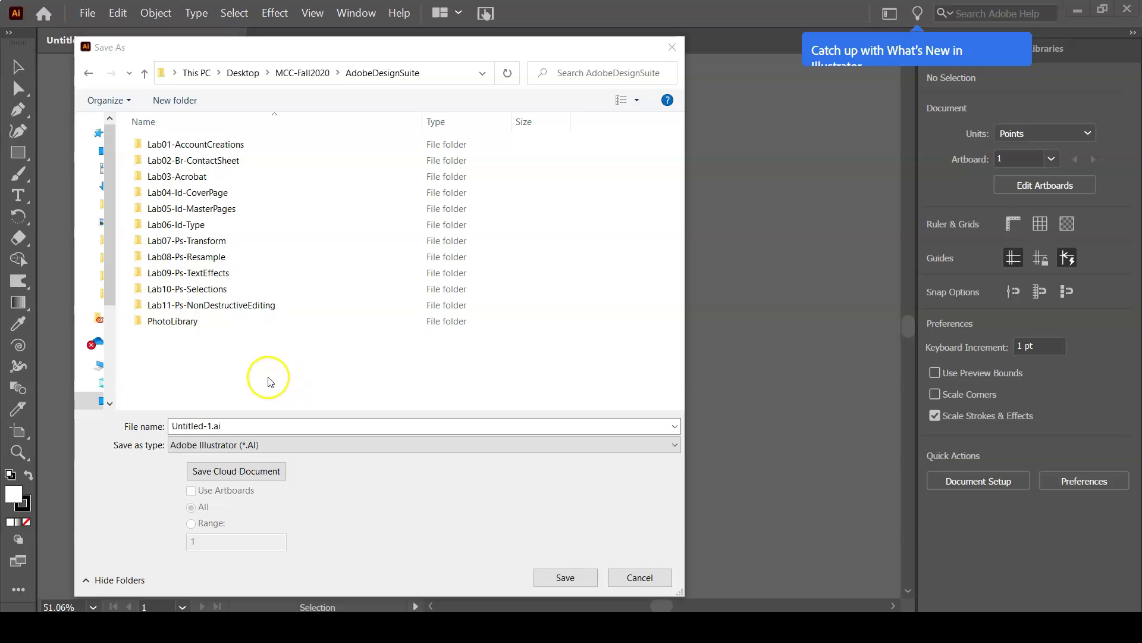
{"action": "left_click", "coordinate": [174, 100]}
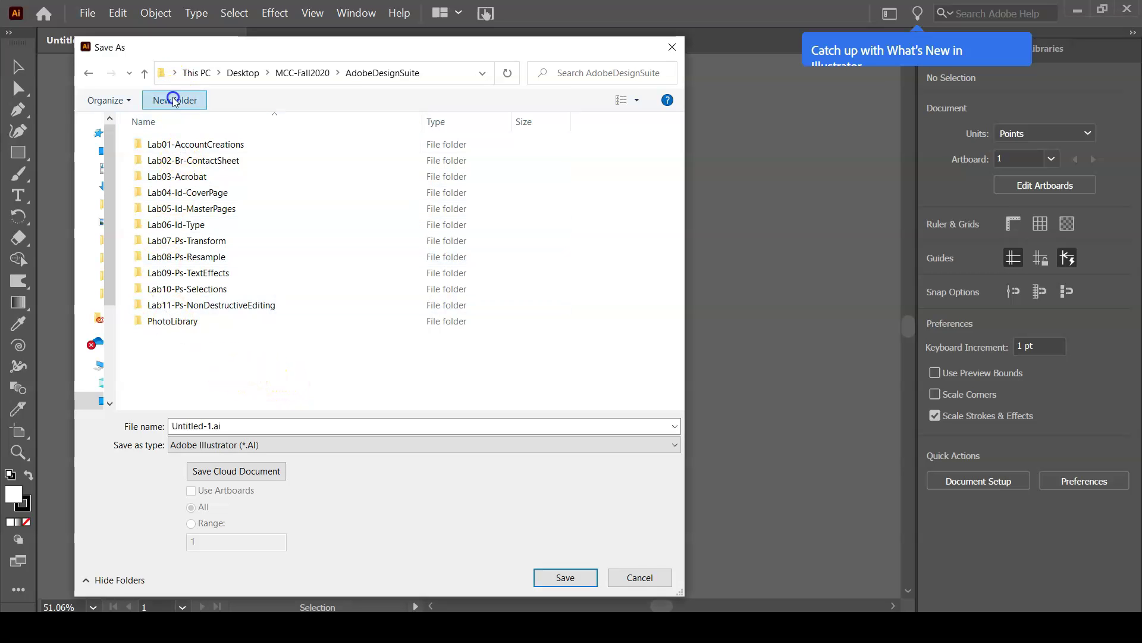
{"action": "type", "text": "Lab12-"}
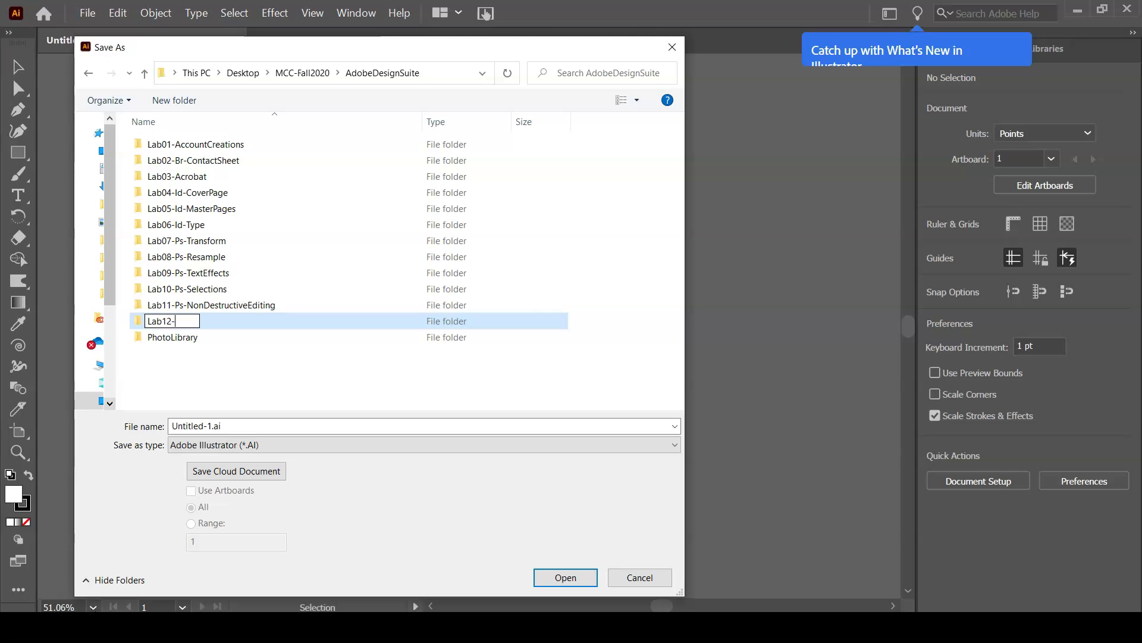
{"action": "type", "text": "Ai"}
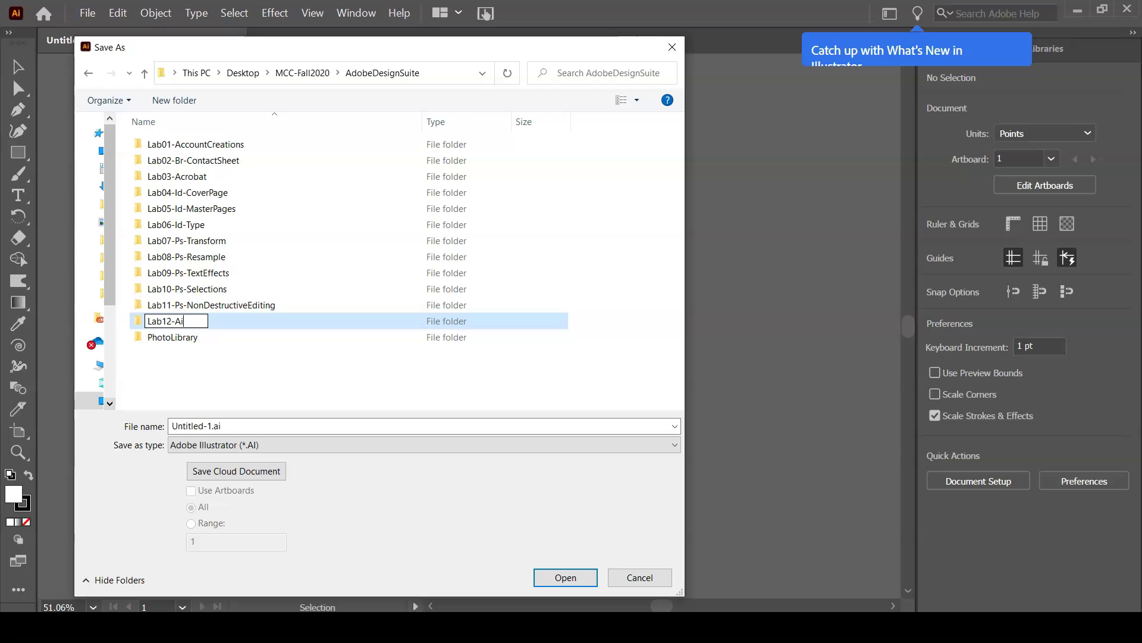
{"action": "type", "text": "-"}
{"action": "type", "text": "Ba"}
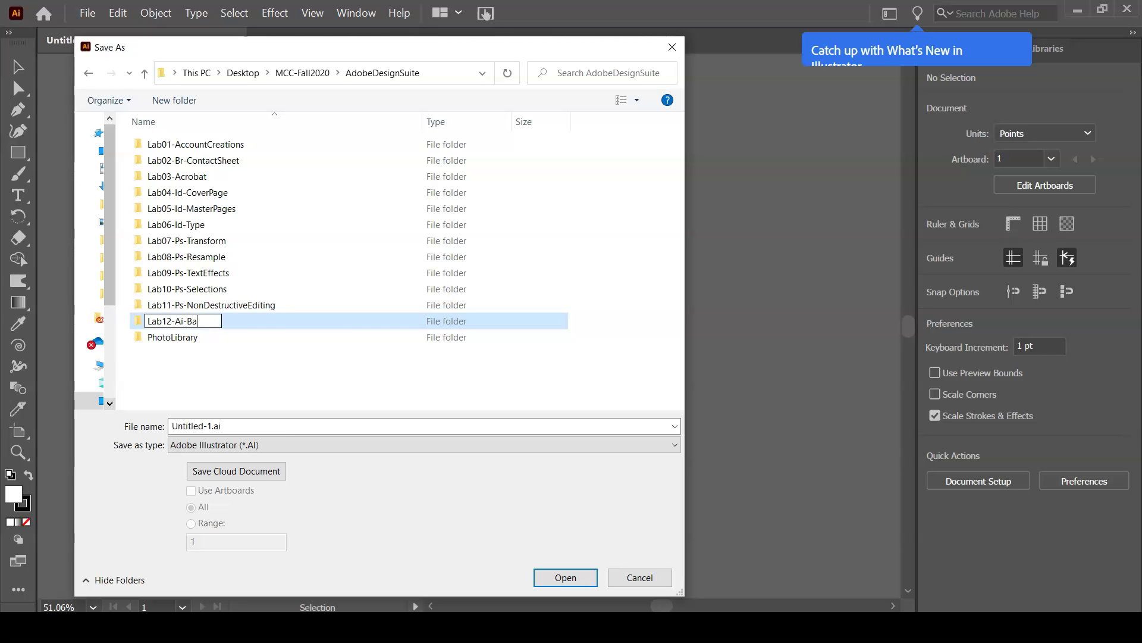
{"action": "type", "text": "sicShapes"}
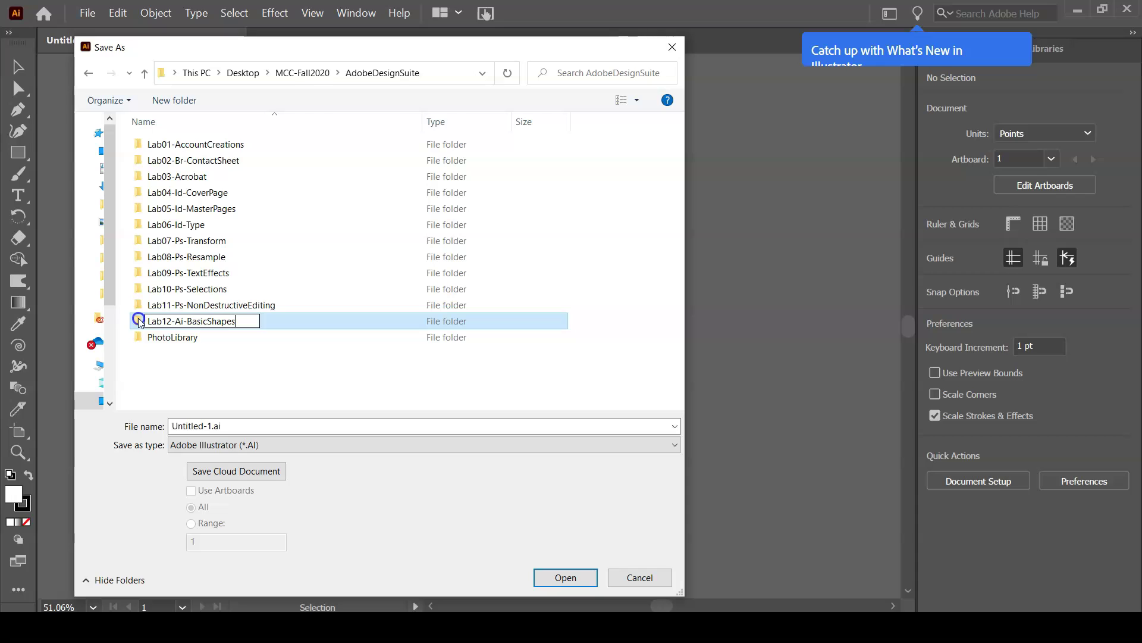
{"action": "key", "text": "Return"}
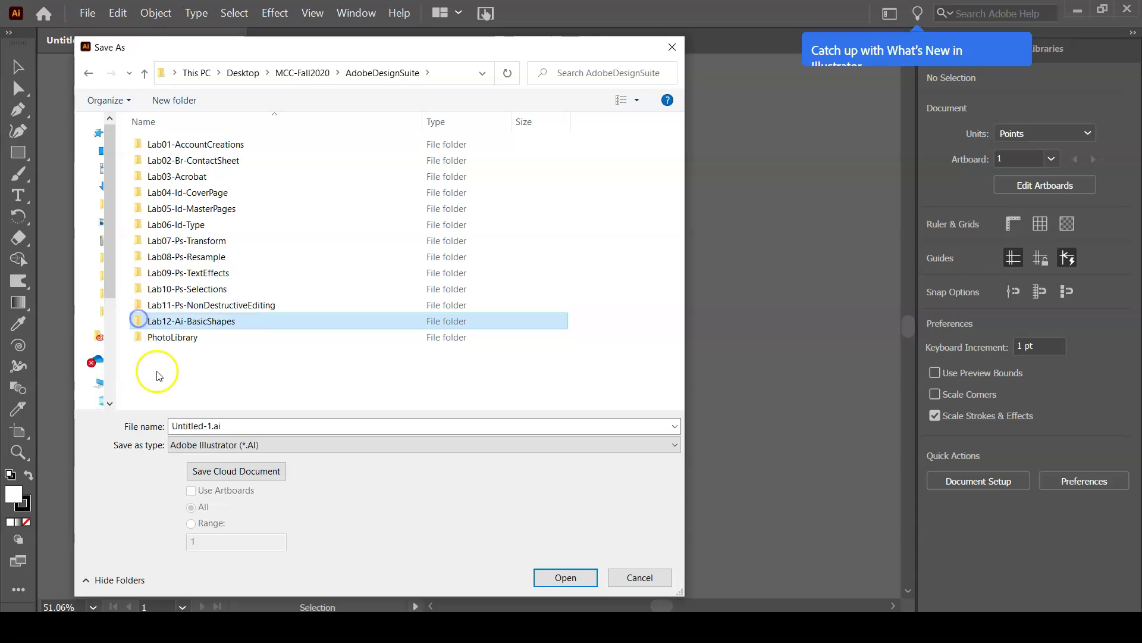
{"action": "double_click", "coordinate": [156, 320]}
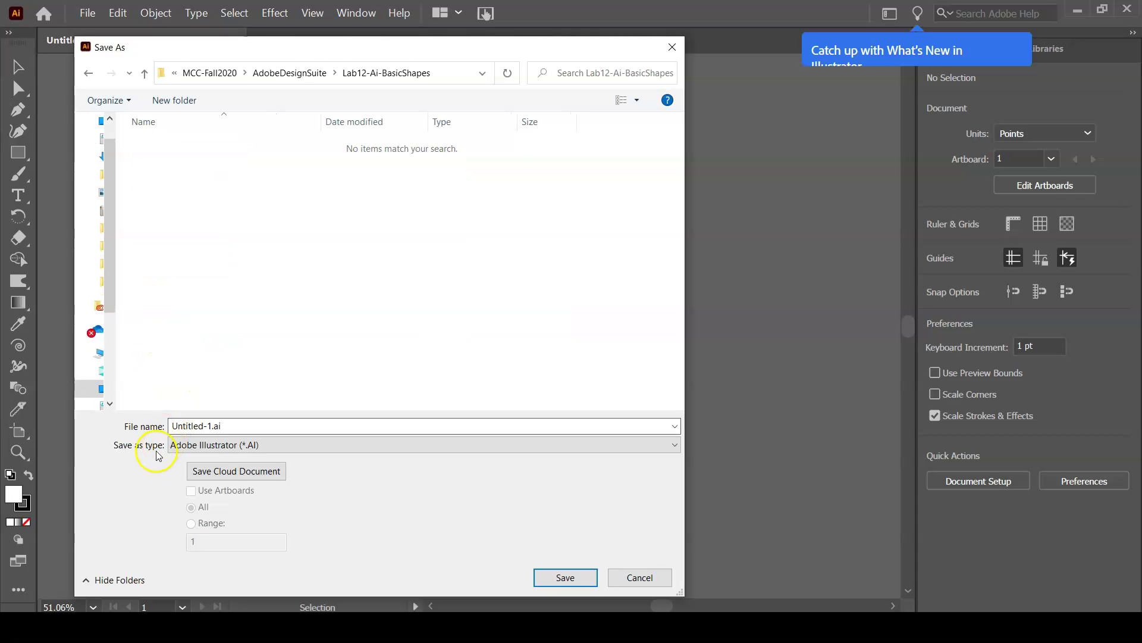
- Save the file as YourLastName-12-Ai-BasicShapes.ai in the Adobe Illustrator (*.AI) format
{"action": "left_click", "coordinate": [209, 450]}
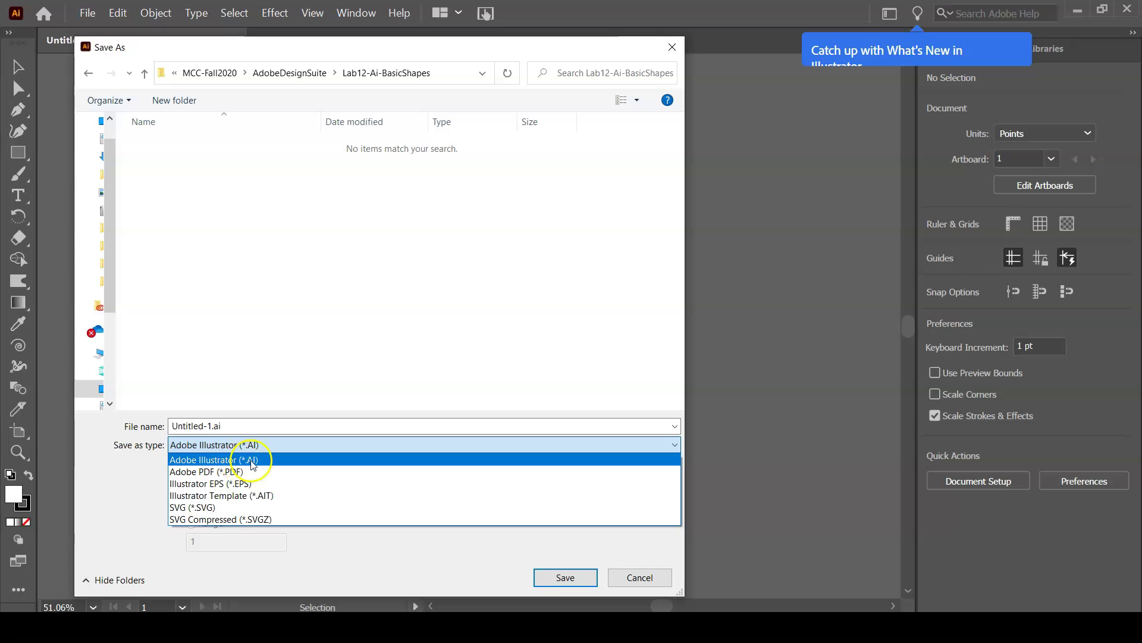
{"action": "left_click", "coordinate": [254, 462]}
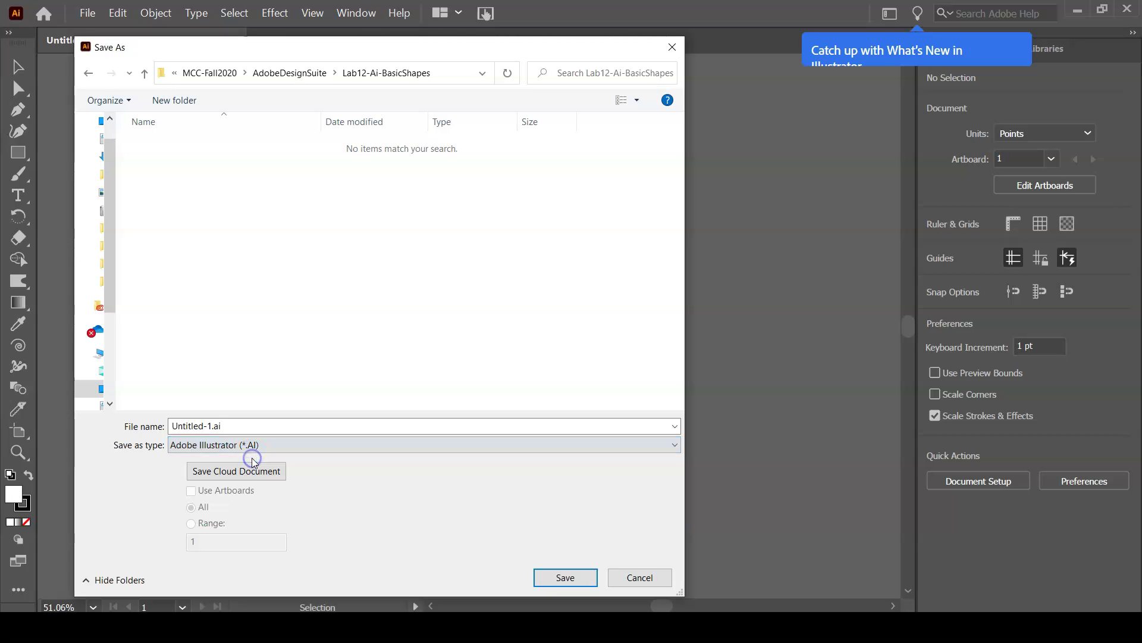
{"action": "left_click", "coordinate": [213, 426]}
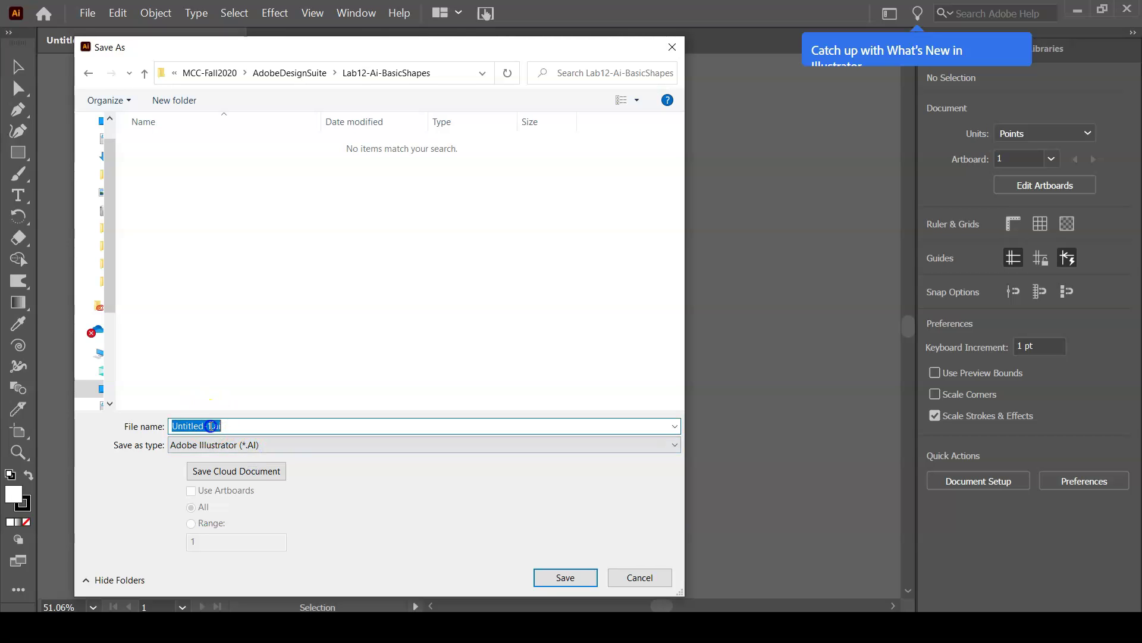
{"action": "double_click", "coordinate": [207, 425]}
{"action": "left_click_drag", "start_coordinate": [207, 424], "coordinate": [148, 418]}
{"action": "left_click", "coordinate": [213, 426]}
{"action": "left_click_drag", "start_coordinate": [213, 426], "coordinate": [148, 426]}
{"action": "type", "text": "YourLastName-12-Ai"}
{"action": "key", "text": "BackSpace"}
{"action": "type", "text": "-"}
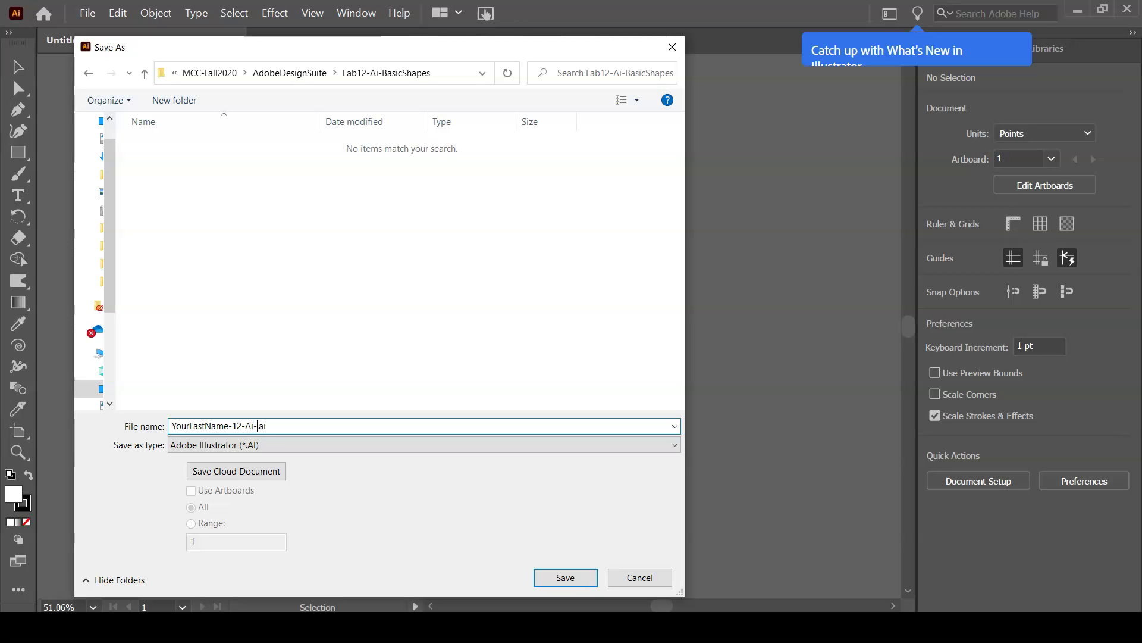
{"action": "type", "text": "BasicShapes"}
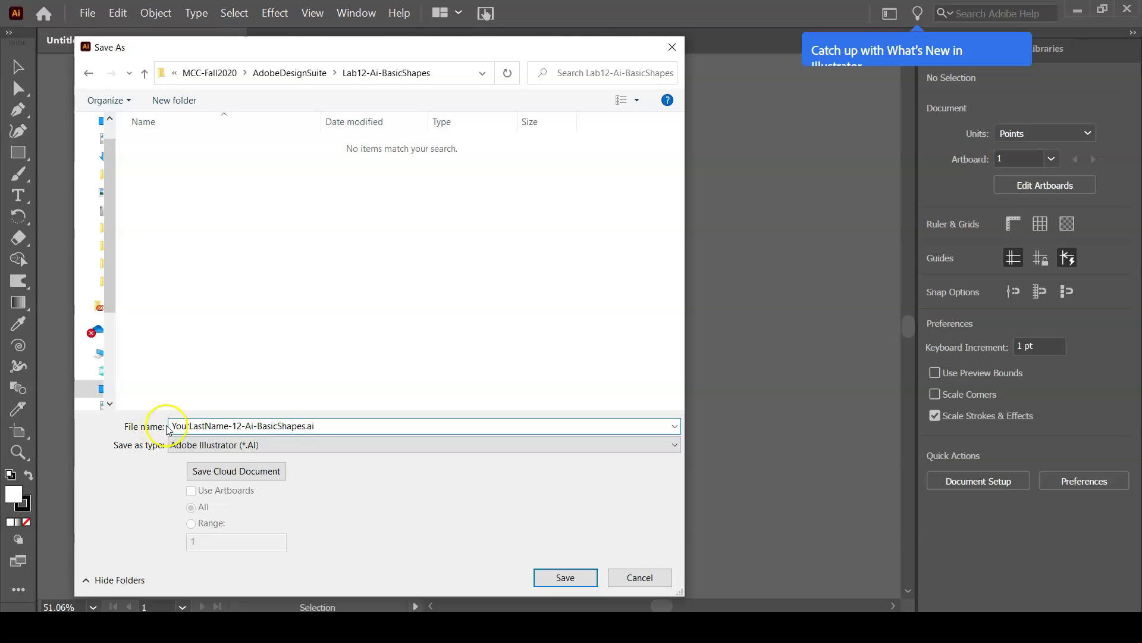
{"action": "left_click", "coordinate": [565, 577]}
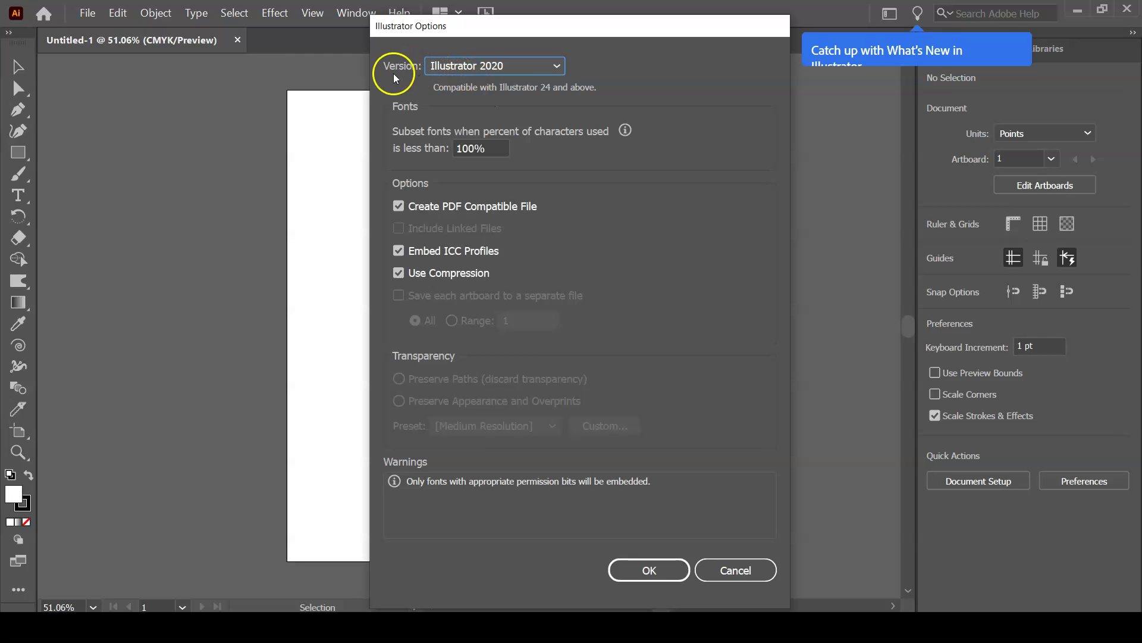
- Review the available Illustrator versions and accept the save options with Illustrator 2020
{"action": "left_click", "coordinate": [552, 70]}
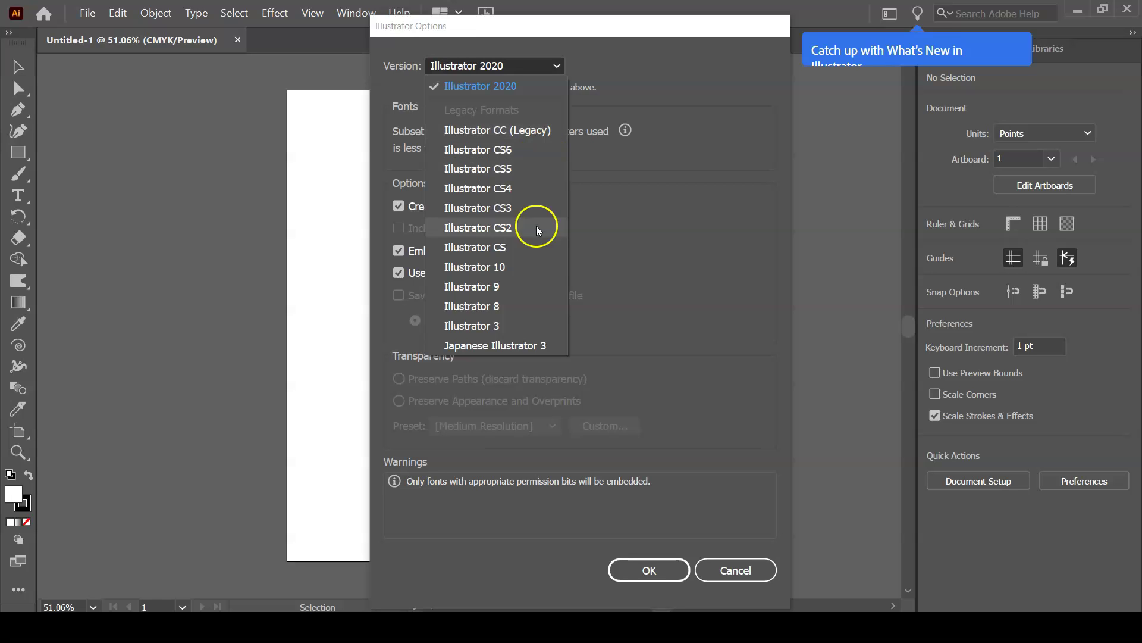
{"action": "left_click", "coordinate": [723, 249]}
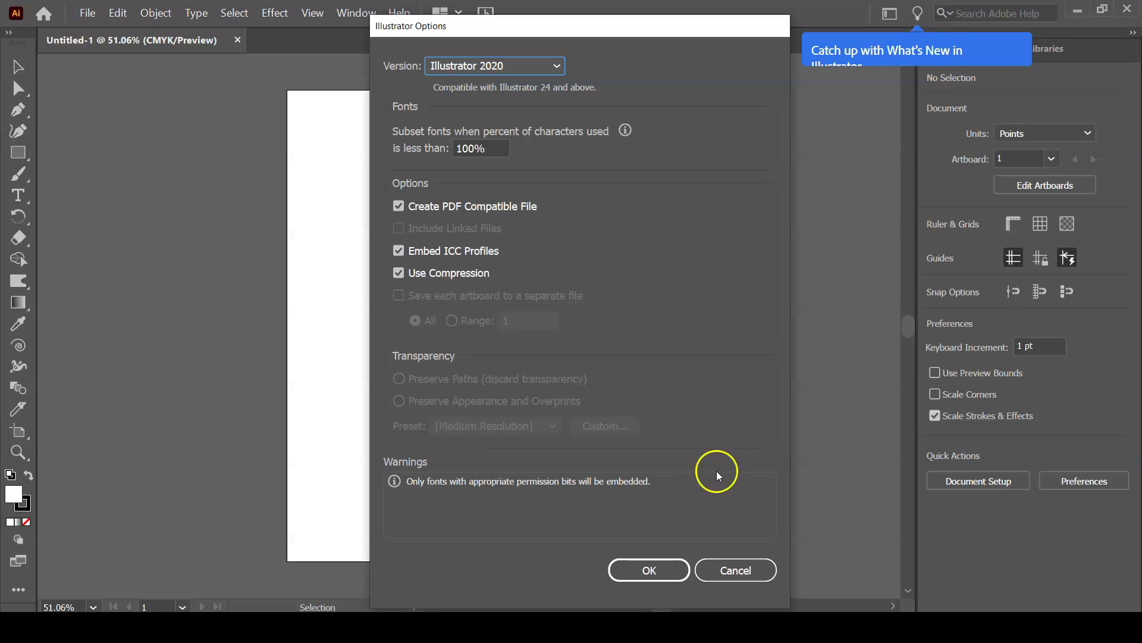
{"action": "left_click", "coordinate": [654, 562]}
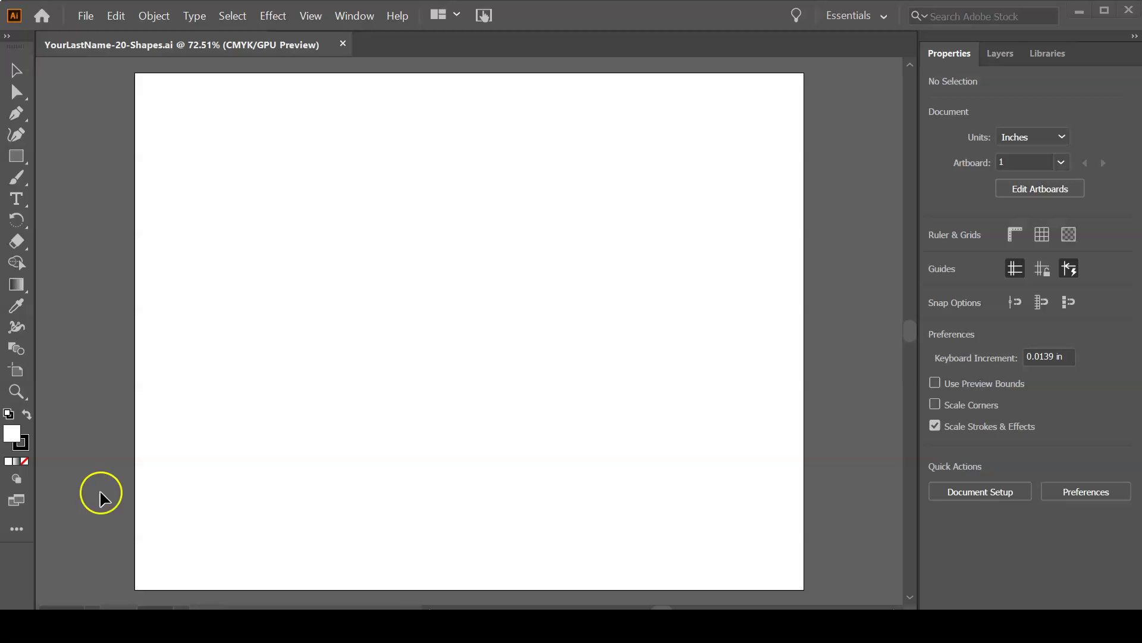
- Place Ai_BuildingShapes (1).jpg as a linked image spanning the full 11 in artboard width from its upper-left corner and save the document
{"action": "left_click", "coordinate": [90, 17]}
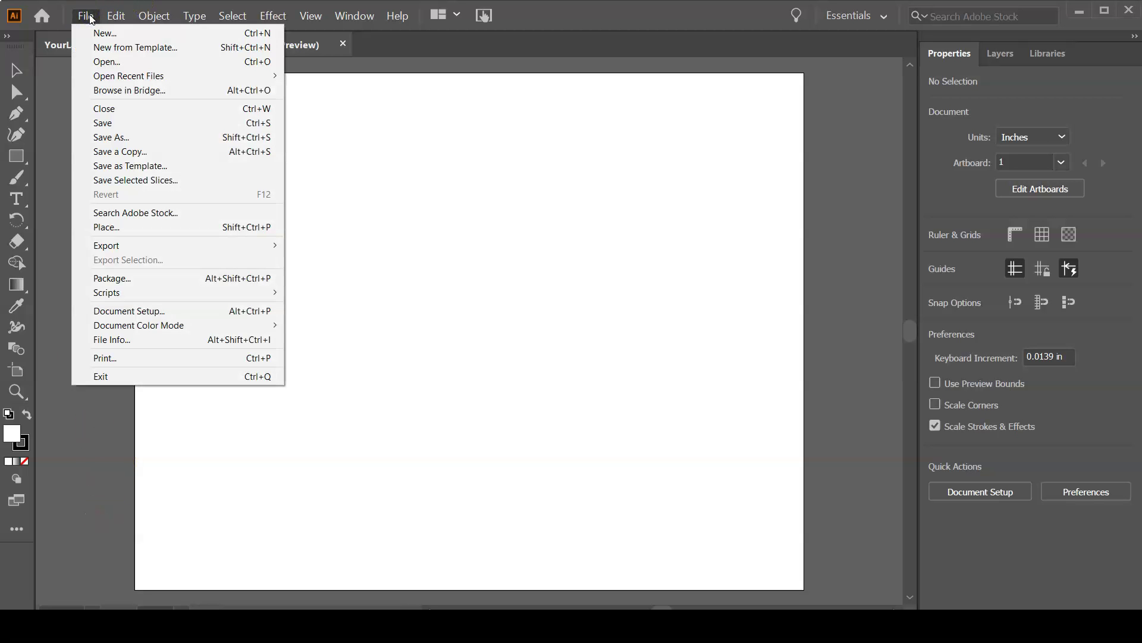
{"action": "left_click", "coordinate": [110, 228]}
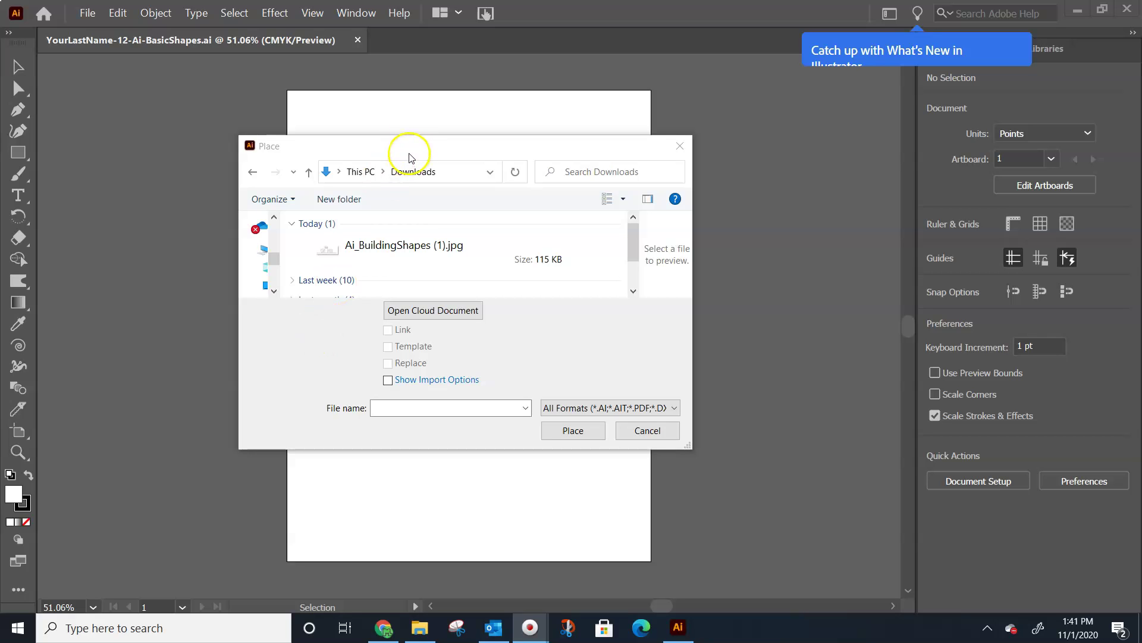
{"action": "left_click", "coordinate": [369, 260]}
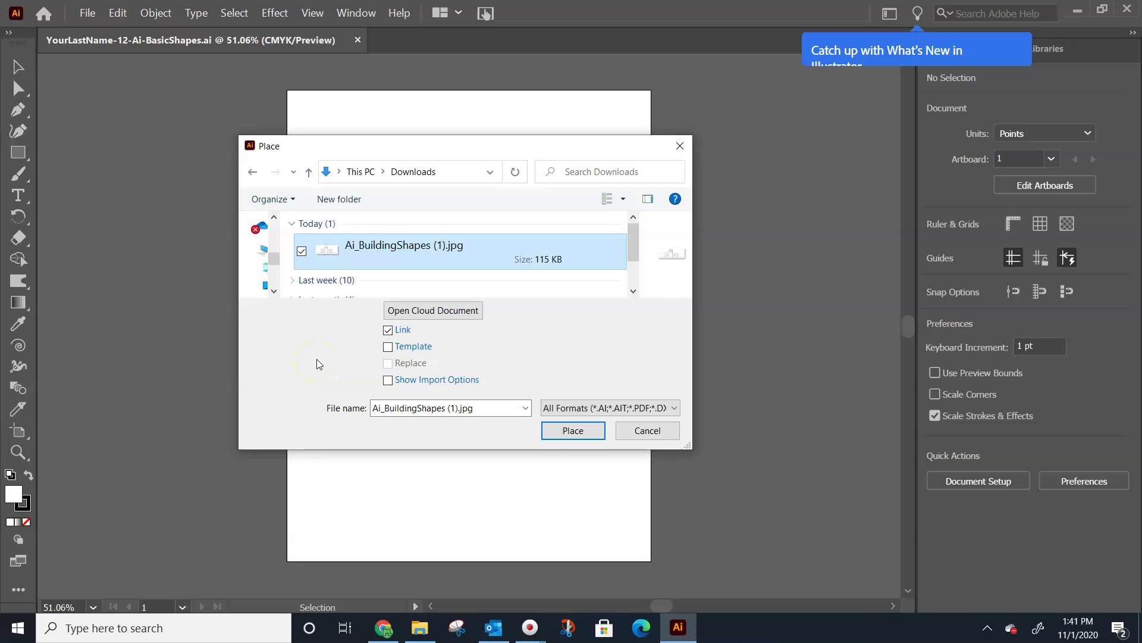
{"action": "left_click", "coordinate": [561, 431]}
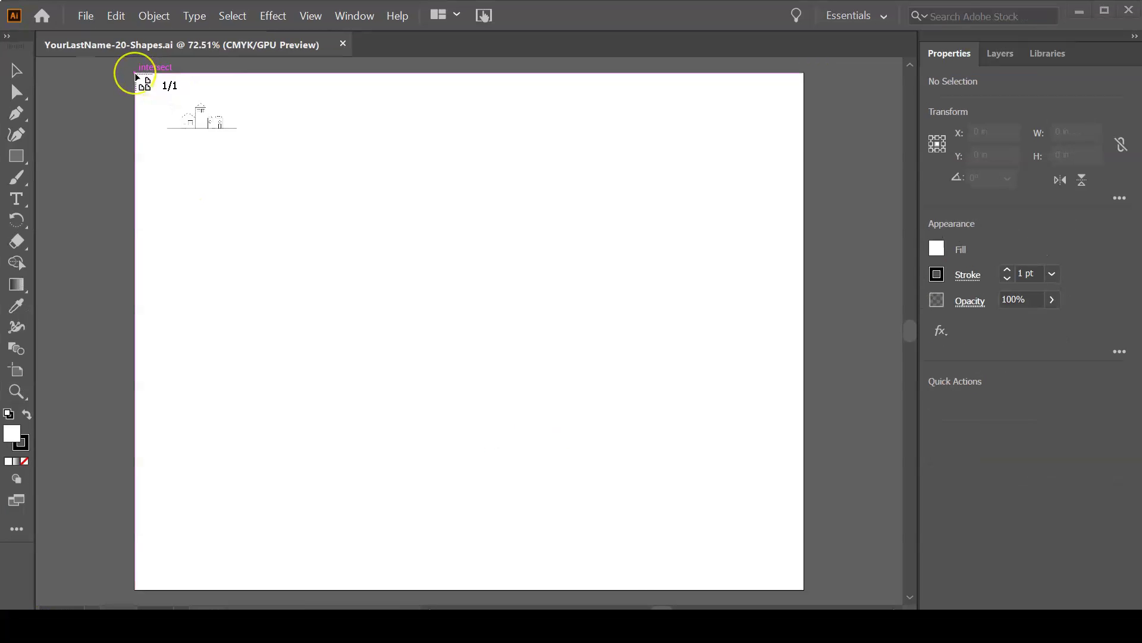
{"action": "left_click_drag", "start_coordinate": [135, 73], "coordinate": [804, 503]}
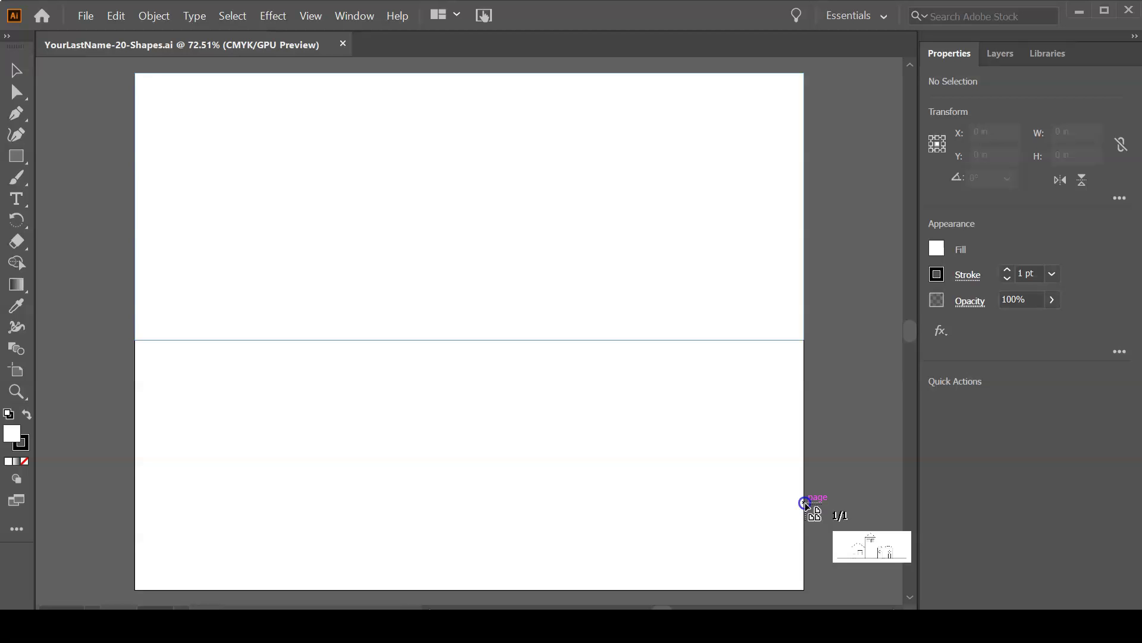
{"action": "left_click_drag", "start_coordinate": [804, 503], "coordinate": [803, 502]}
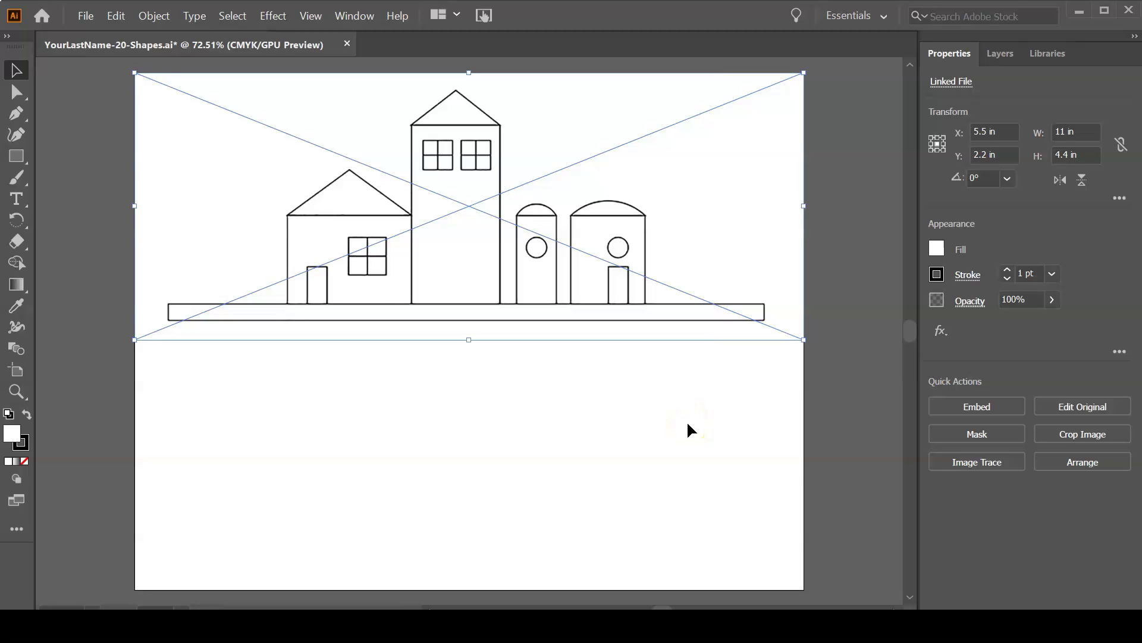
{"action": "key", "text": "ctrl+s"}
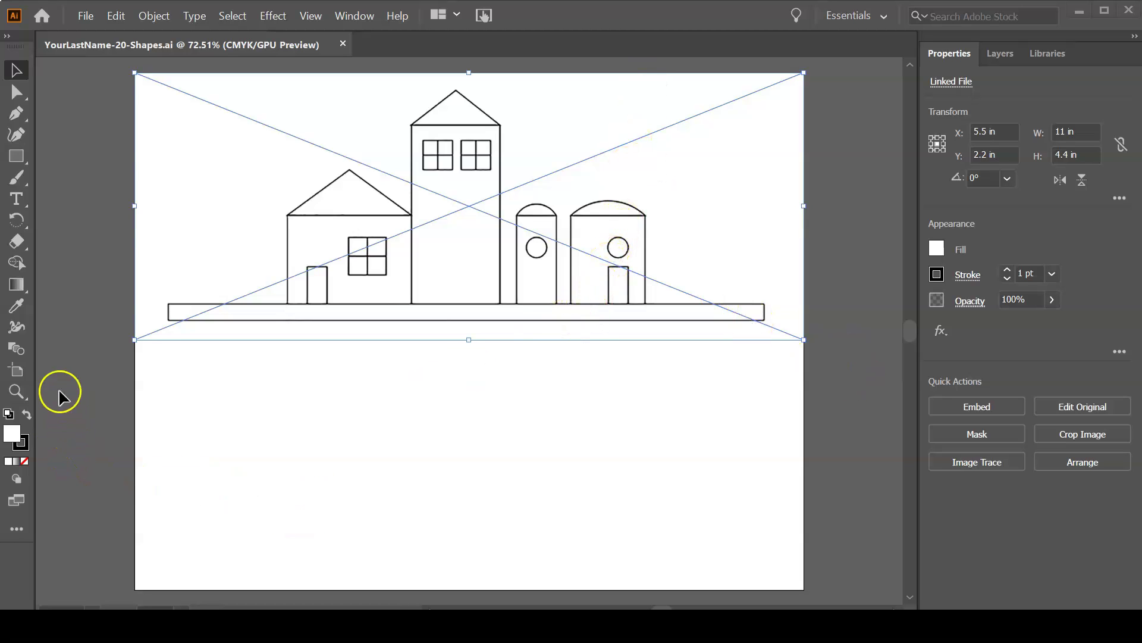
- Shorten the artboard from its lower edge to a height of 4.5 in, just below the placed image, and reselect the image
{"action": "left_click", "coordinate": [21, 372]}
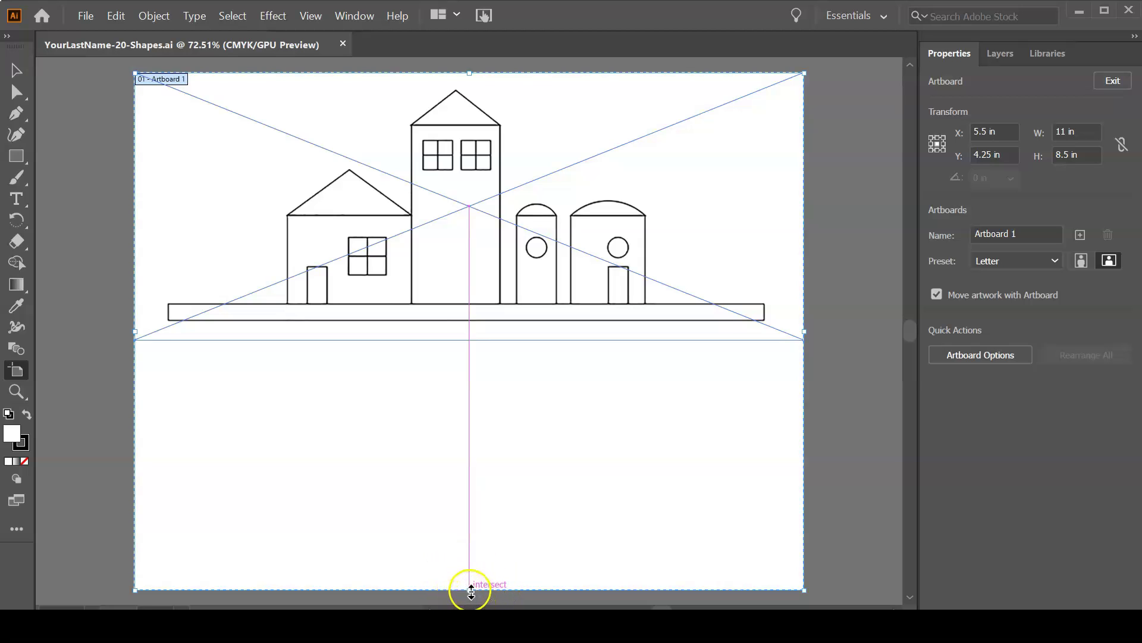
{"action": "left_click_drag", "start_coordinate": [471, 591], "coordinate": [488, 341]}
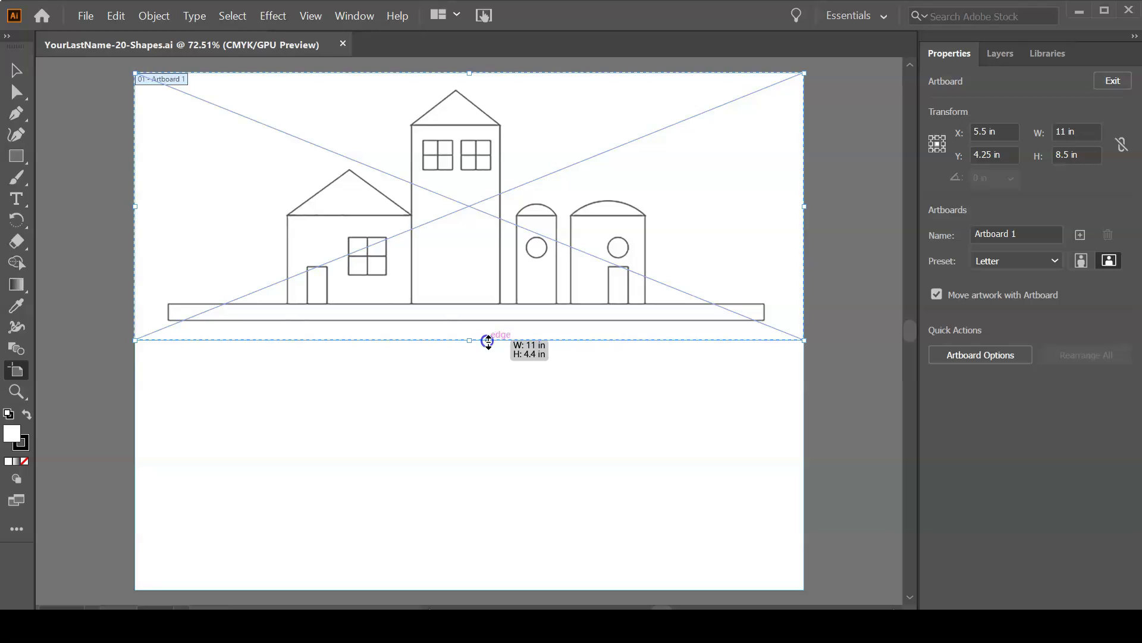
{"action": "left_click_drag", "start_coordinate": [488, 341], "coordinate": [490, 347]}
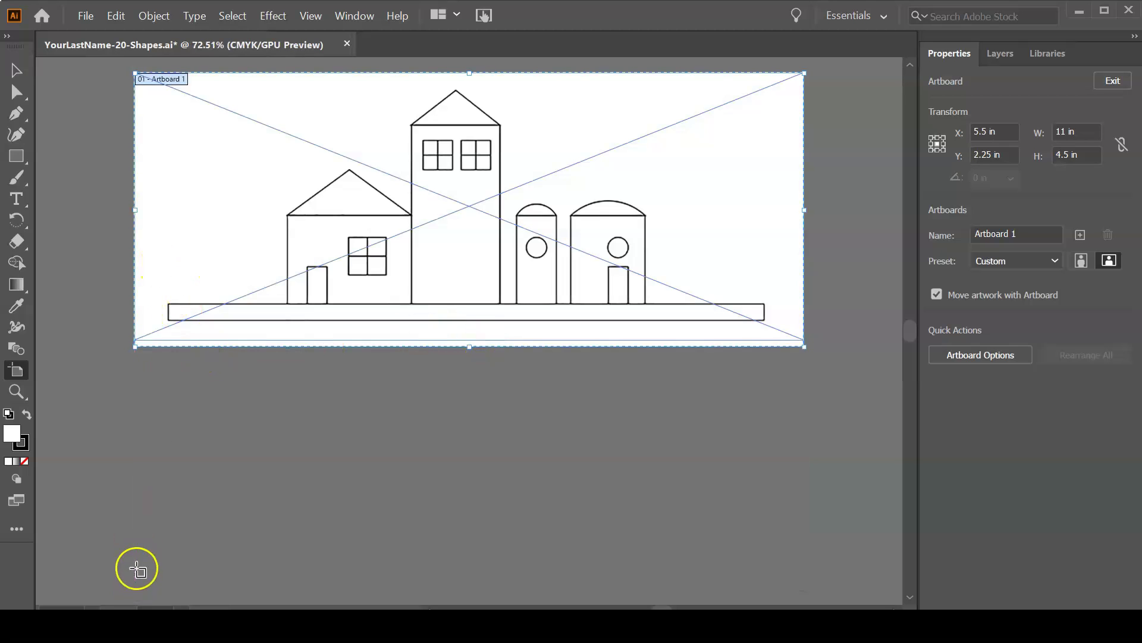
{"action": "left_click", "coordinate": [16, 69]}
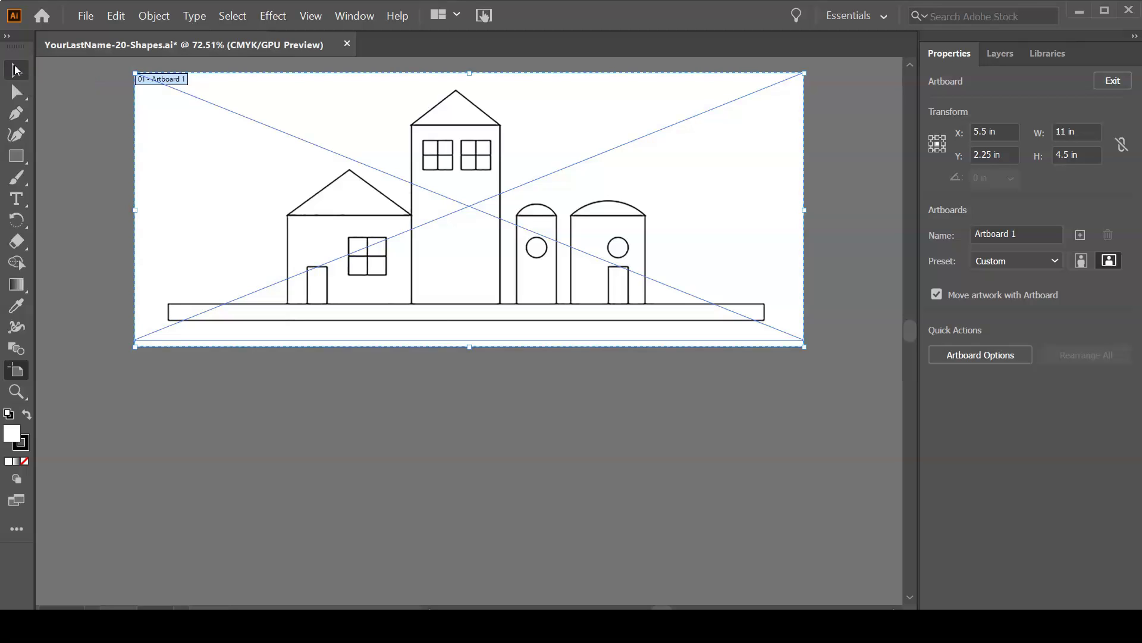
{"action": "left_click", "coordinate": [16, 69]}
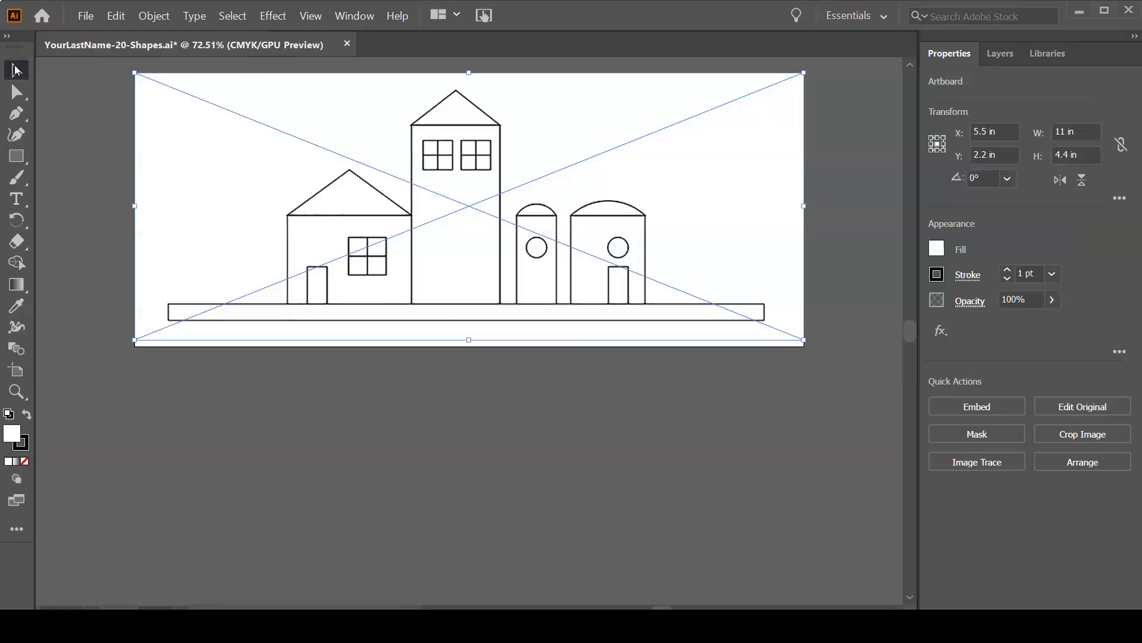
{"action": "left_click", "coordinate": [167, 78]}
{"action": "left_click", "coordinate": [841, 265]}
{"action": "left_click", "coordinate": [711, 240]}
{"action": "left_click", "coordinate": [707, 238]}
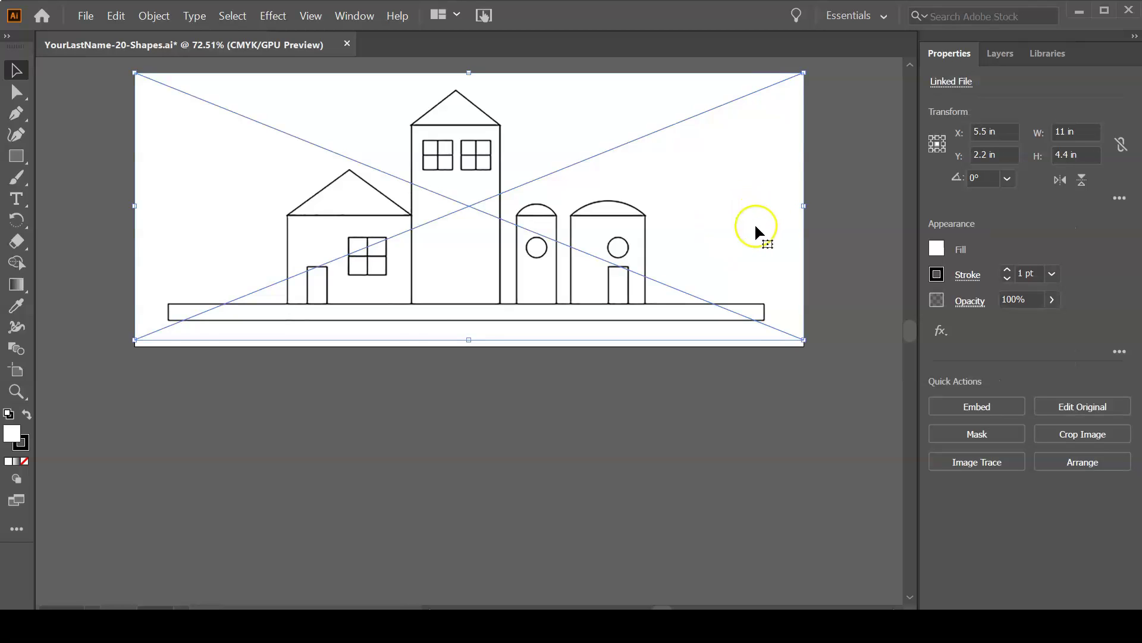
- Rename the layer containing the placed image as Original
{"action": "left_click", "coordinate": [996, 55]}
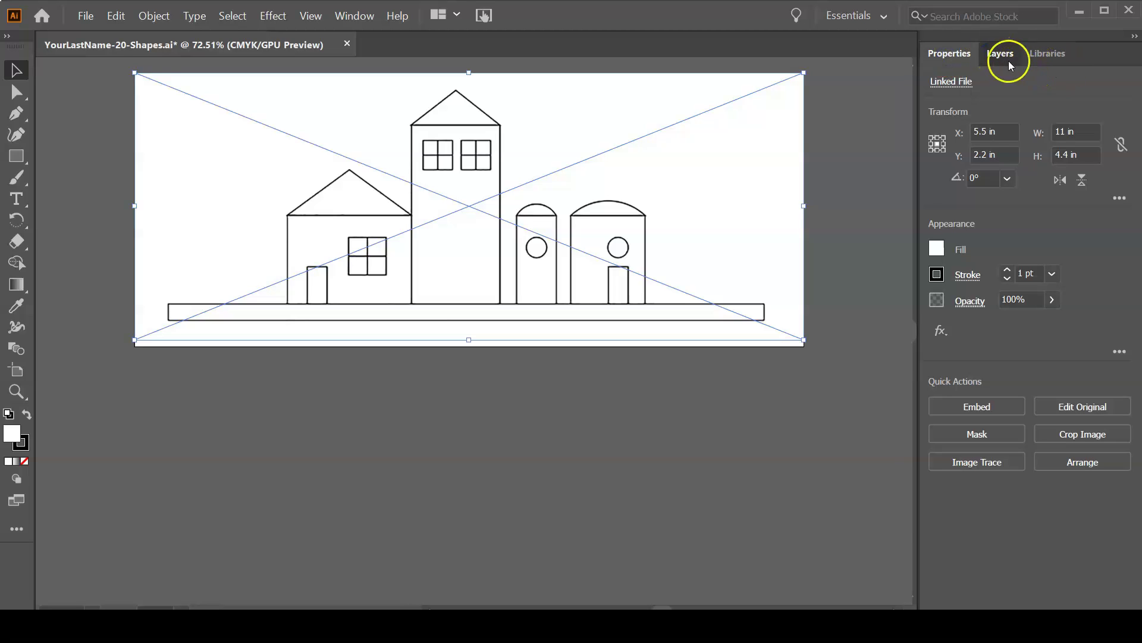
{"action": "left_click", "coordinate": [1008, 59]}
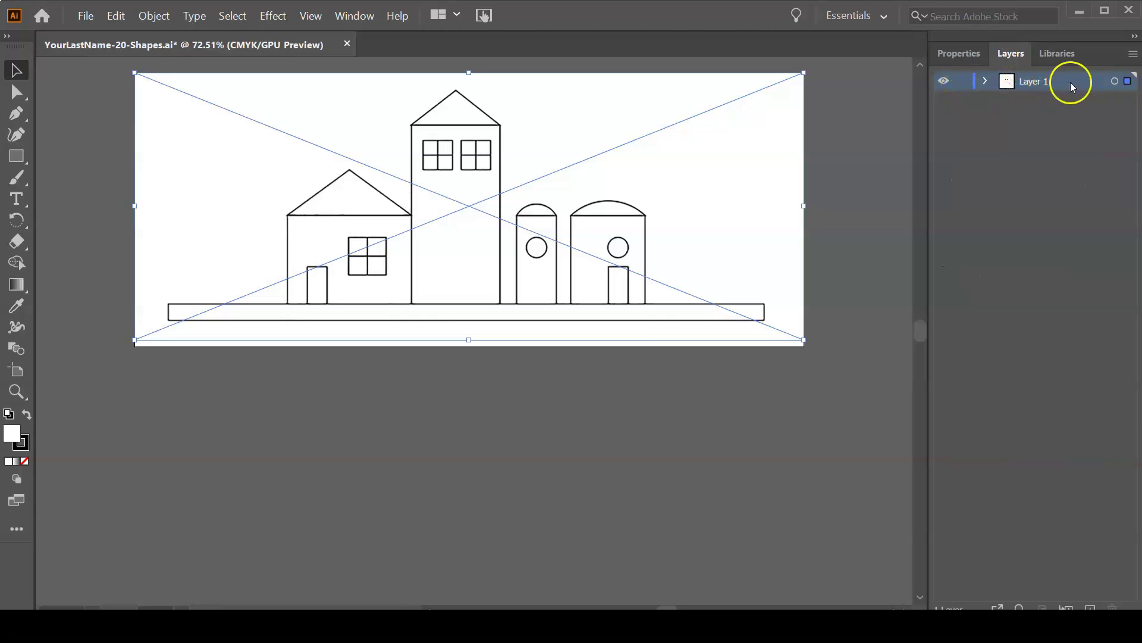
{"action": "double_click", "coordinate": [1033, 84]}
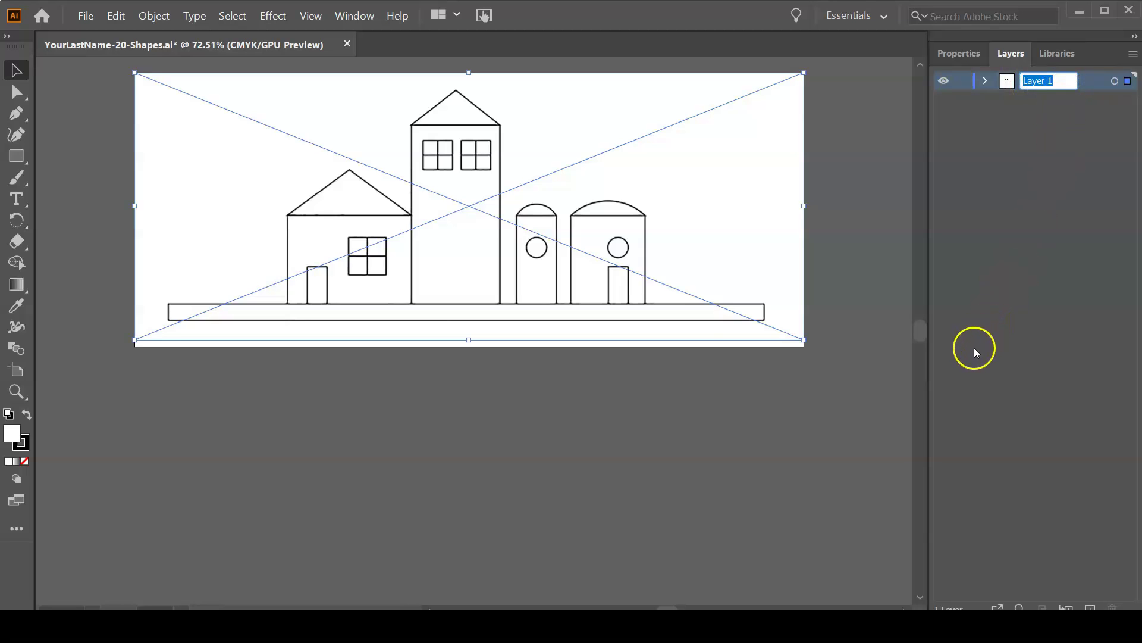
{"action": "type", "text": "Ori"}
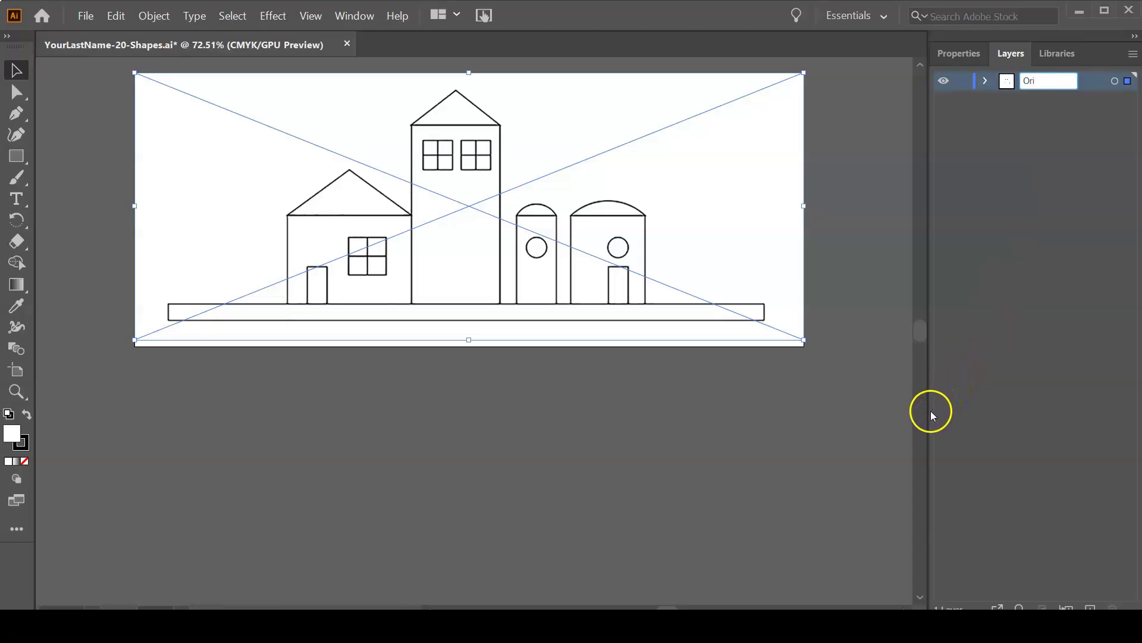
{"action": "type", "text": "ginal"}
{"action": "key", "text": "Return"}
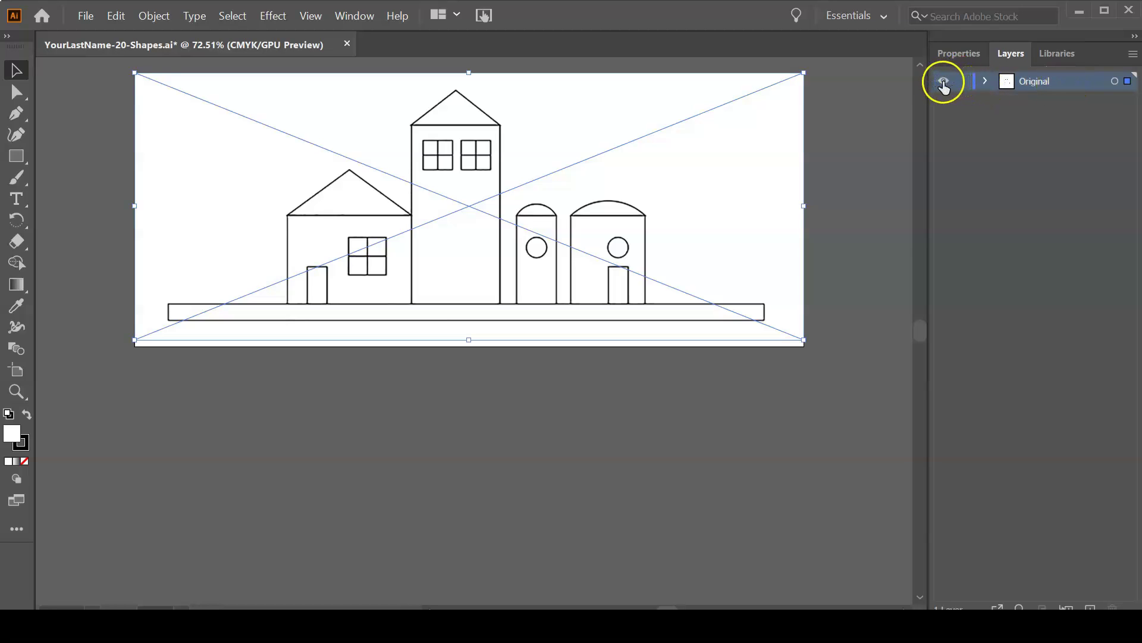
- Hide and show the Original layer, lock it, and try to select the building image
{"action": "left_click", "coordinate": [943, 83]}
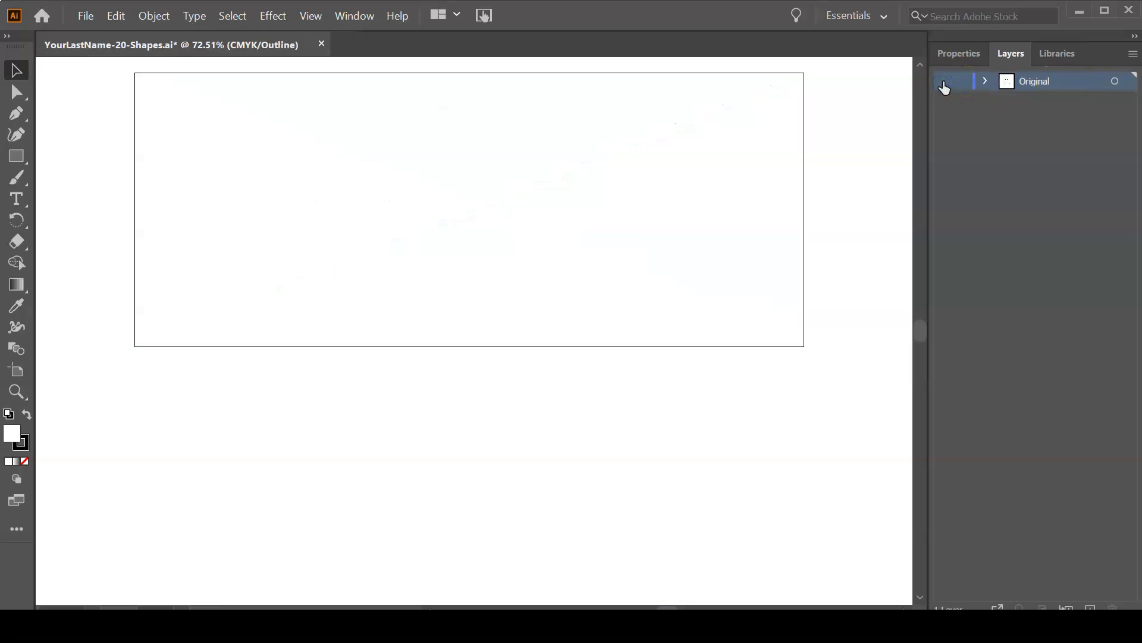
{"action": "left_click", "coordinate": [943, 82]}
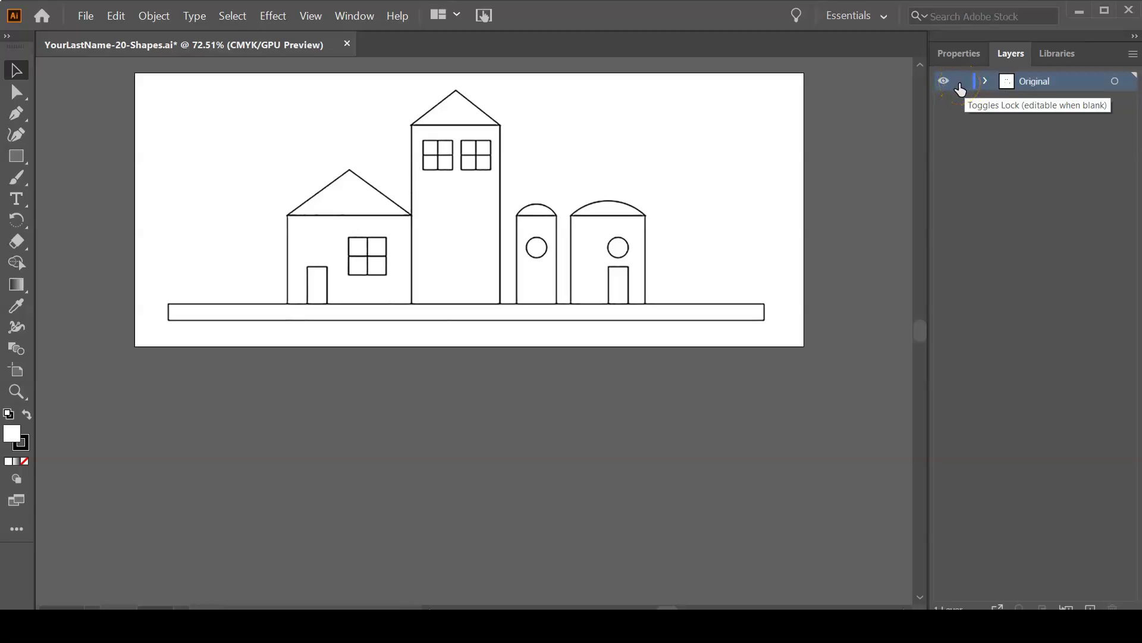
{"action": "left_click", "coordinate": [961, 84]}
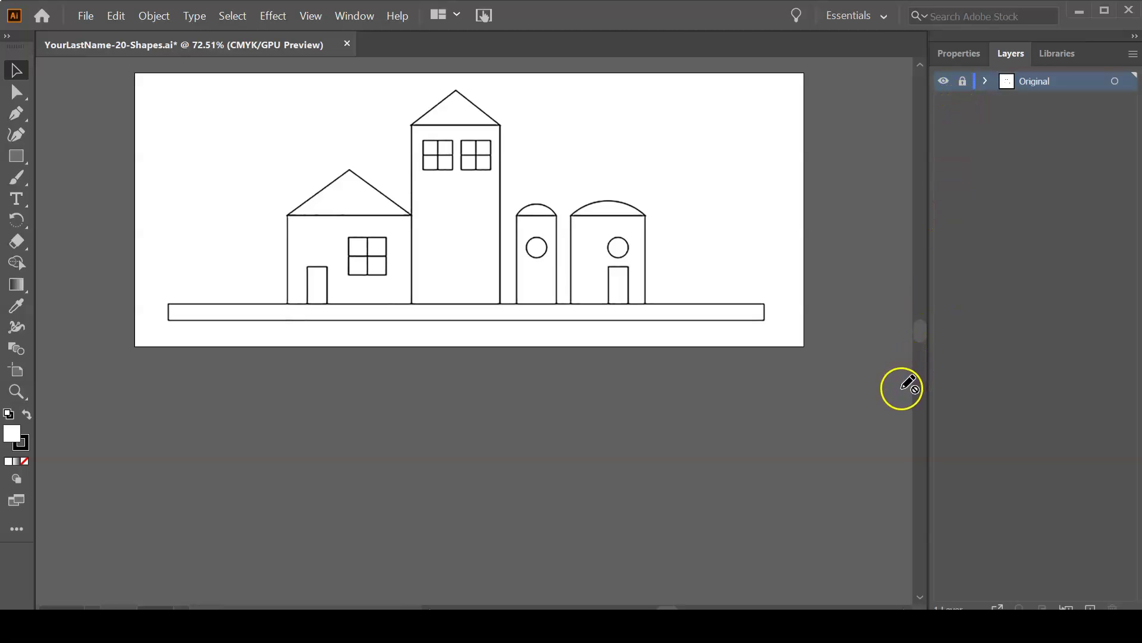
{"action": "left_click", "coordinate": [873, 283]}
{"action": "left_click_drag", "start_coordinate": [527, 230], "coordinate": [701, 296]}
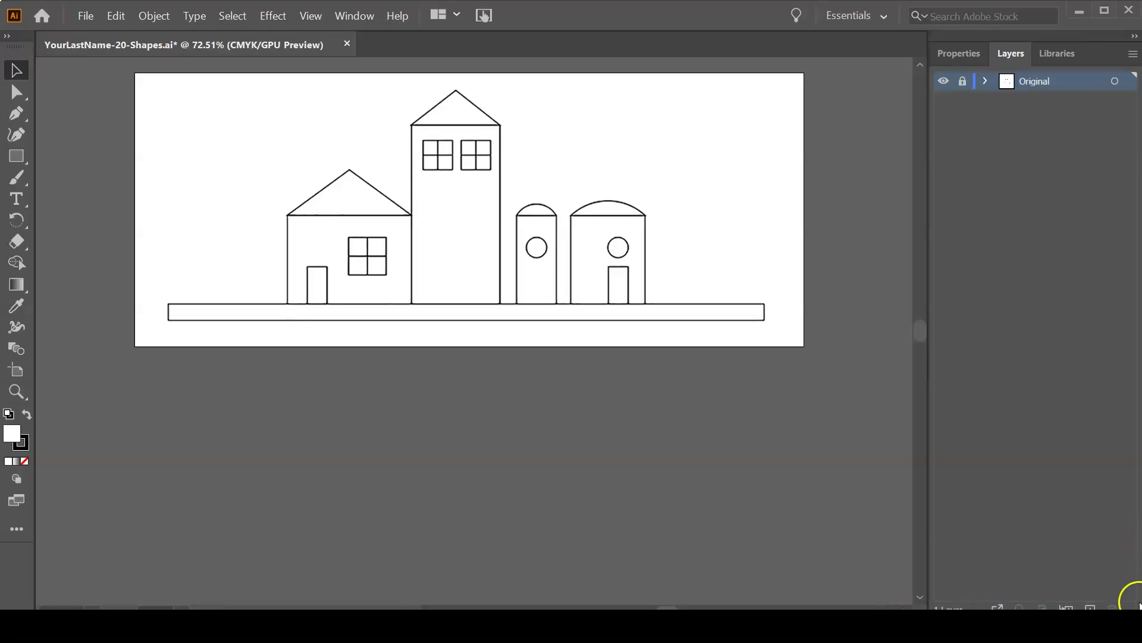
- Maximize the window and add a new layer above the Original layer for drawing the shapes
{"action": "left_click", "coordinate": [1104, 10]}
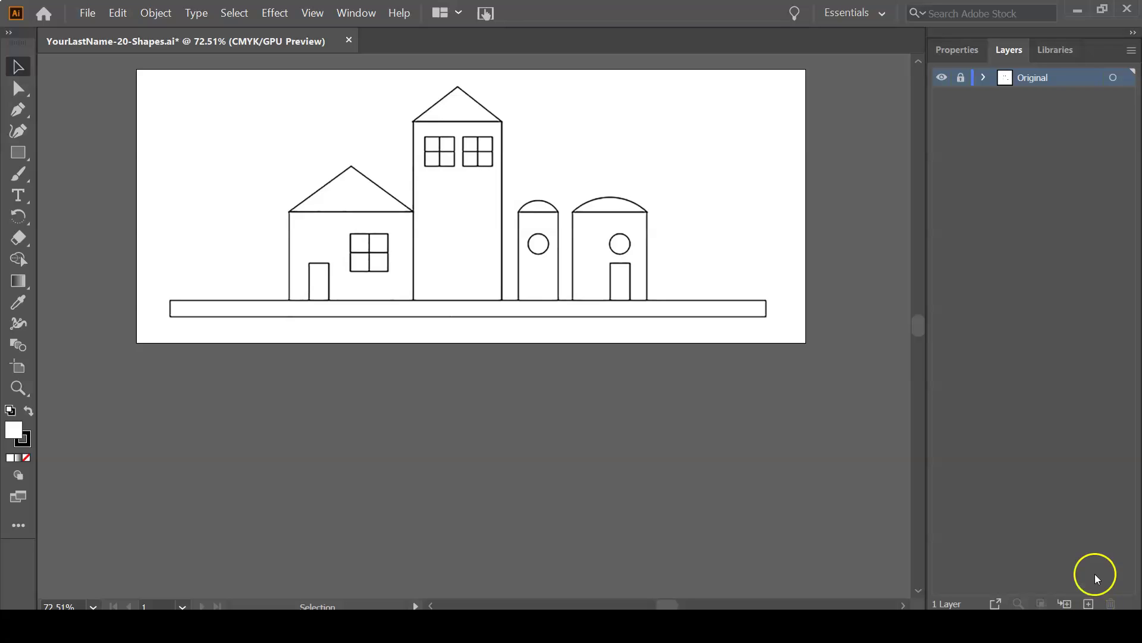
{"action": "left_click", "coordinate": [1089, 604]}
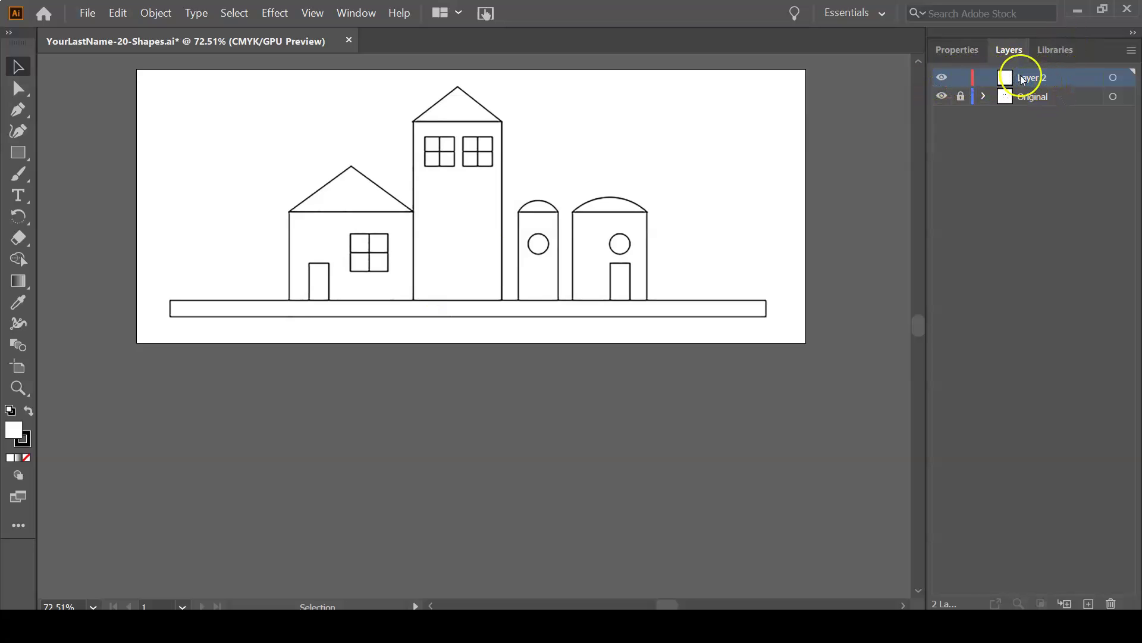
{"action": "left_click", "coordinate": [959, 51]}
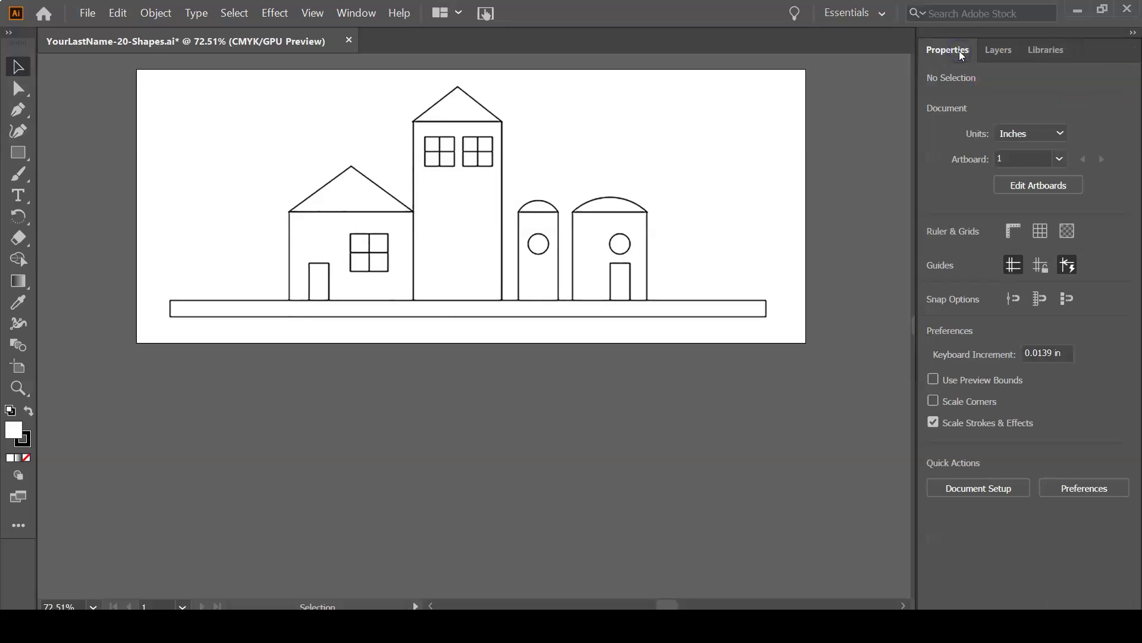
- Activate the Rectangle tool, view the artwork in Outline mode, and switch to Preview on CPU
{"action": "key", "text": "ctrl+space"}
{"action": "left_click_drag", "start_coordinate": [255, 166], "coordinate": [362, 266]}
{"action": "left_click_drag", "start_coordinate": [374, 216], "coordinate": [368, 299]}
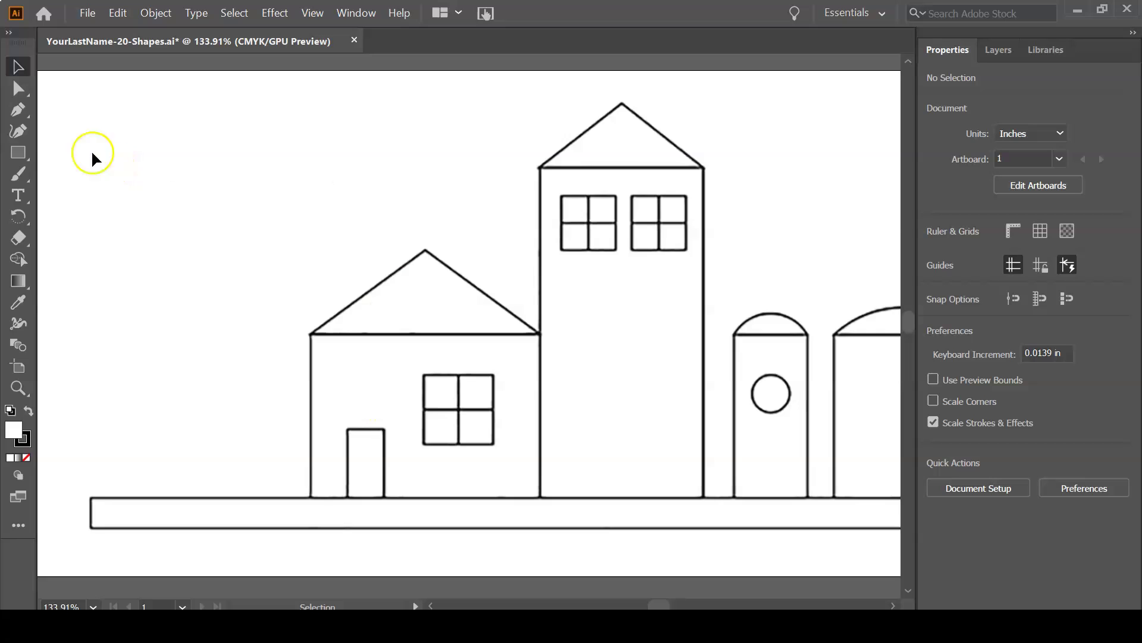
{"action": "left_click", "coordinate": [18, 156]}
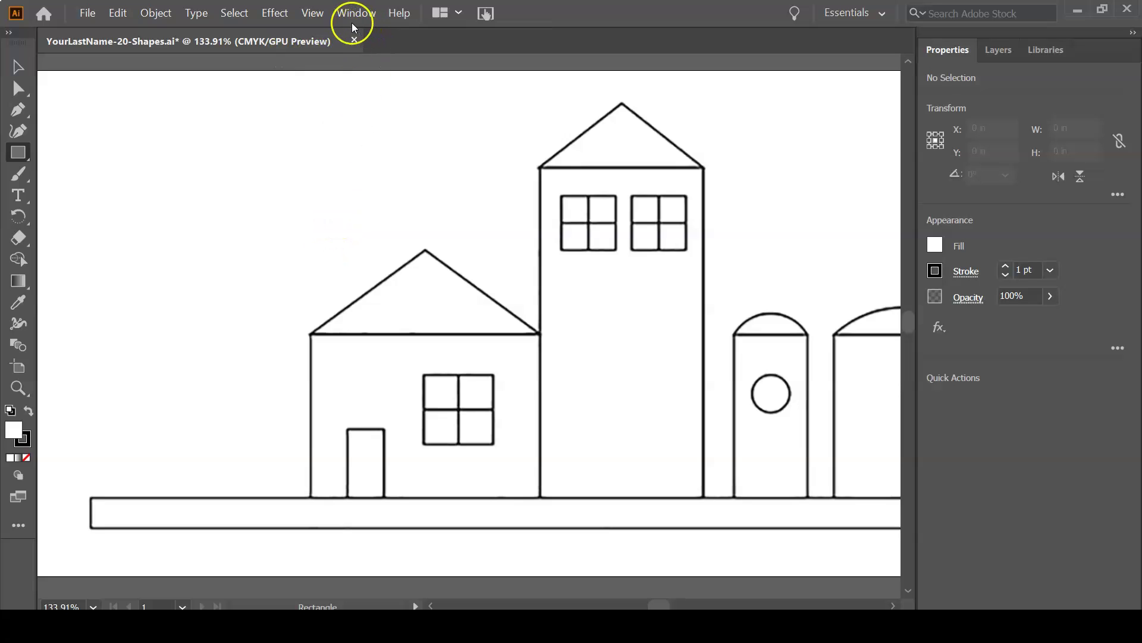
{"action": "left_click", "coordinate": [312, 13]}
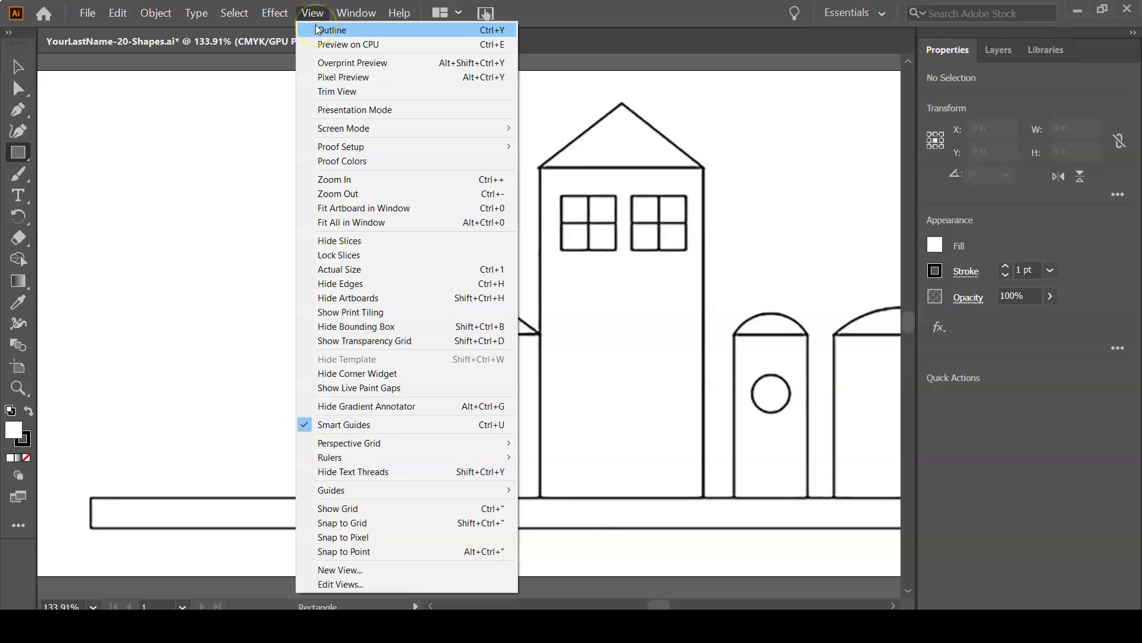
{"action": "left_click", "coordinate": [318, 28]}
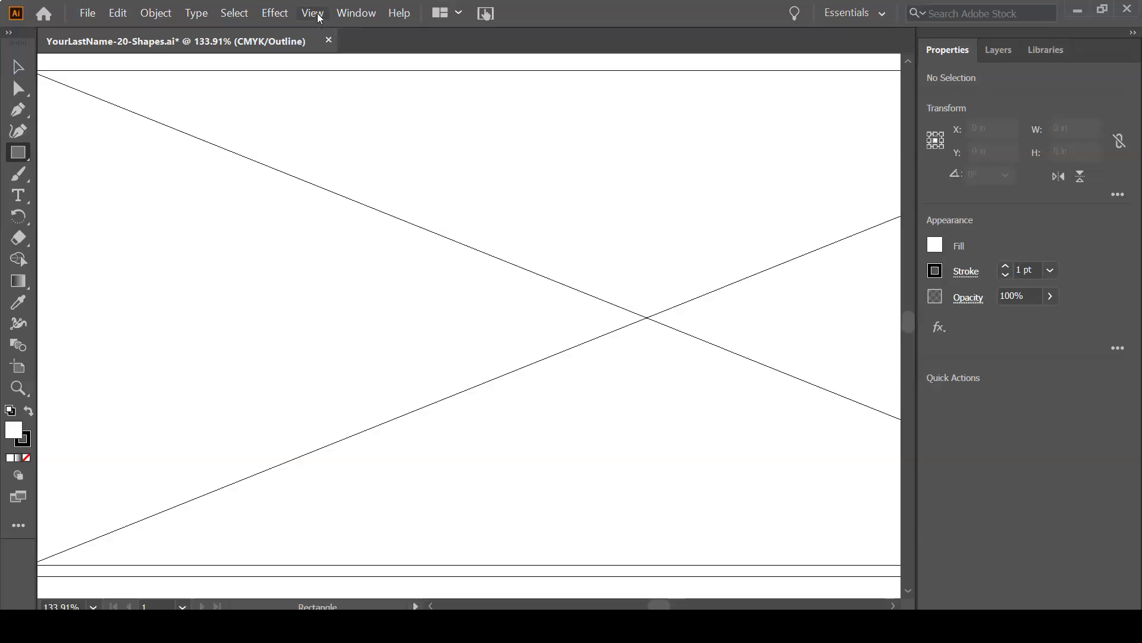
{"action": "left_click", "coordinate": [320, 18]}
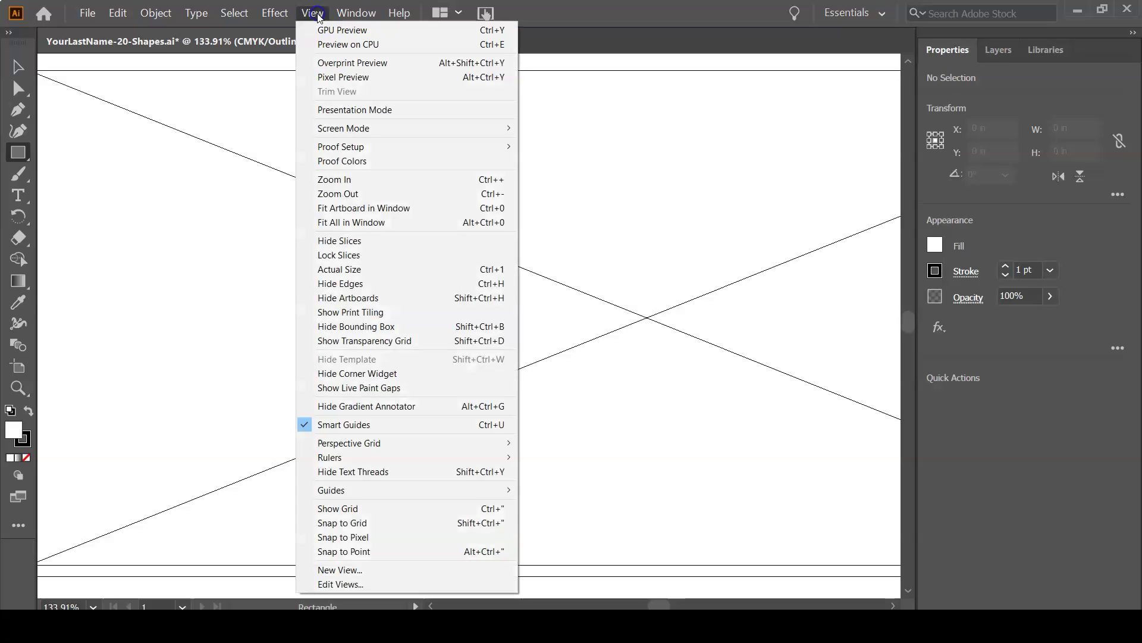
{"action": "left_click", "coordinate": [319, 45]}
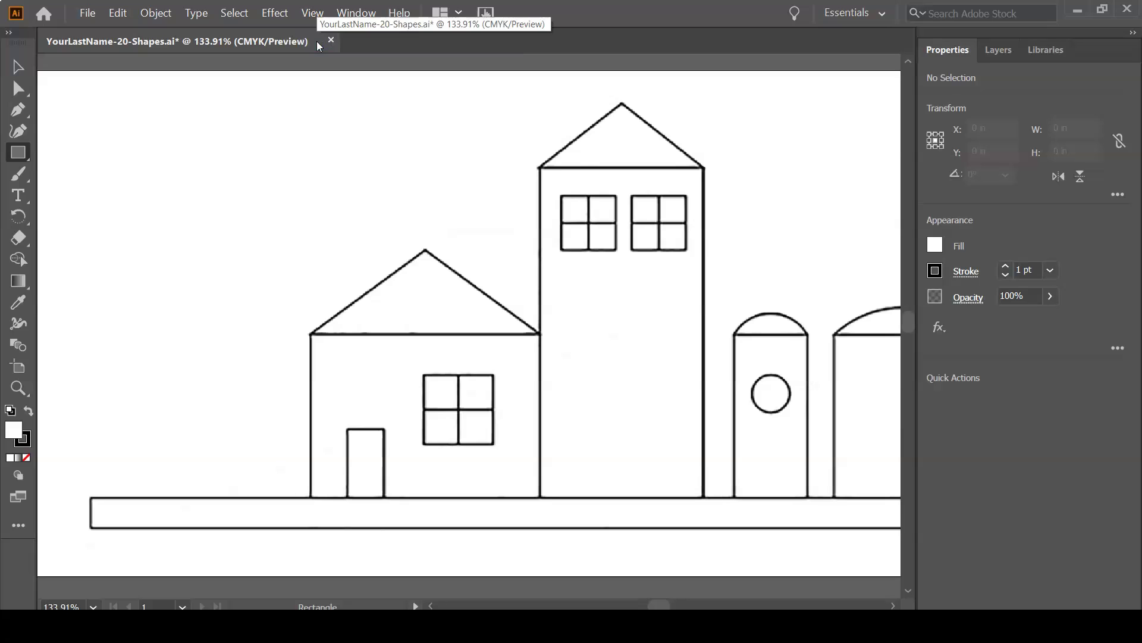
- Draw a rectangle about 2.04 by 1.45 in over the left house's body and view the artwork in Outline mode
{"action": "left_click", "coordinate": [310, 332]}
{"action": "left_click_drag", "start_coordinate": [311, 333], "coordinate": [540, 497]}
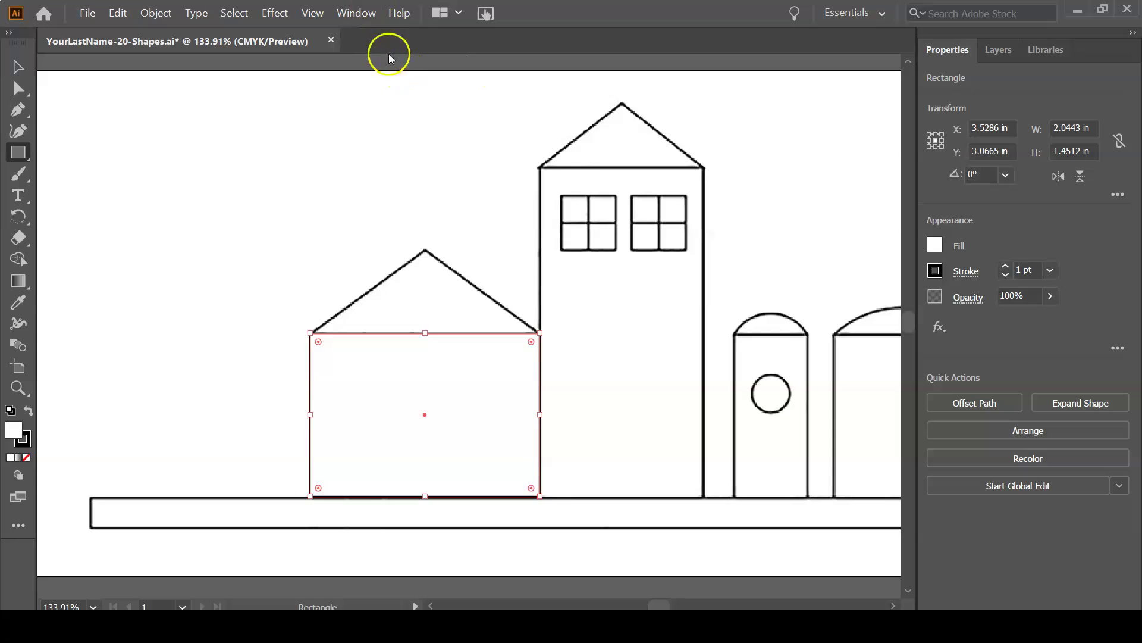
{"action": "left_click", "coordinate": [313, 13]}
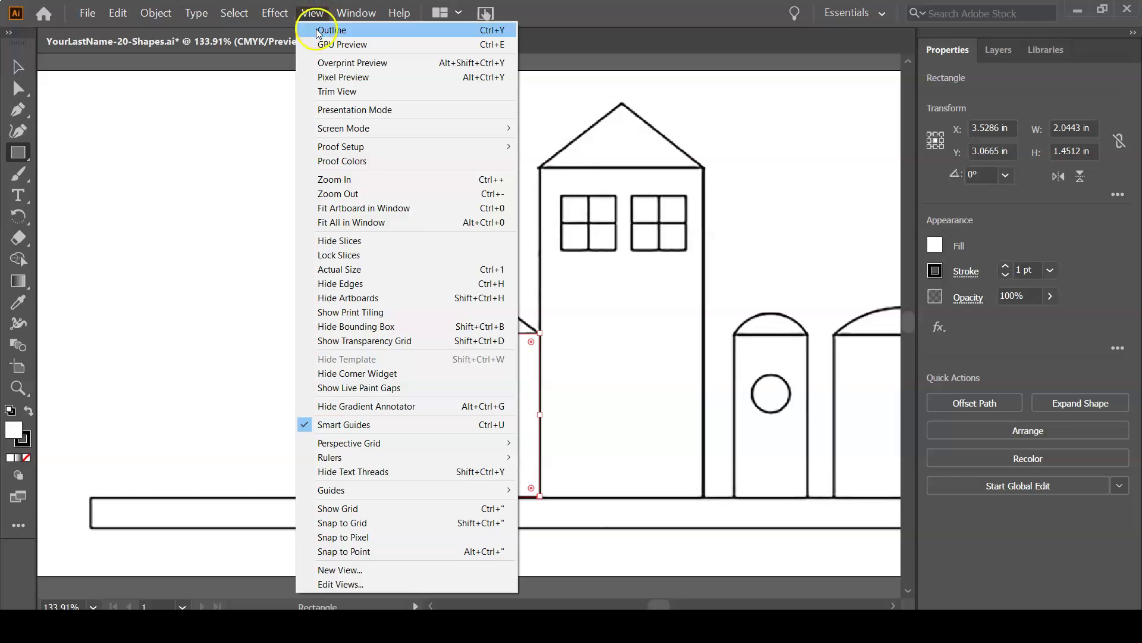
{"action": "left_click", "coordinate": [319, 31]}
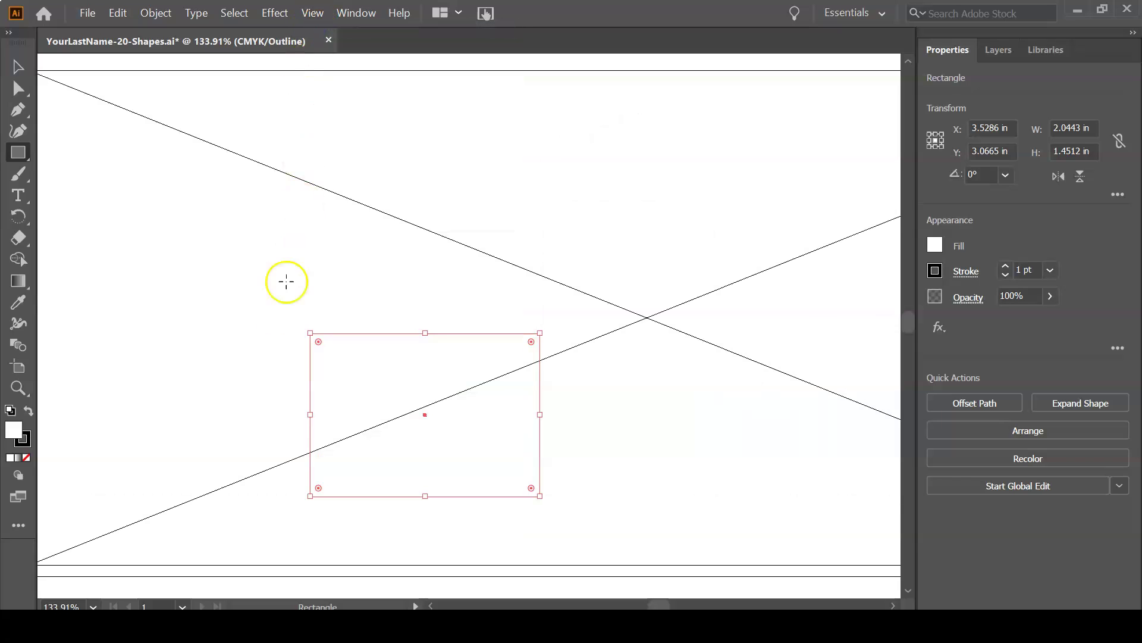
{"action": "left_click", "coordinate": [19, 67]}
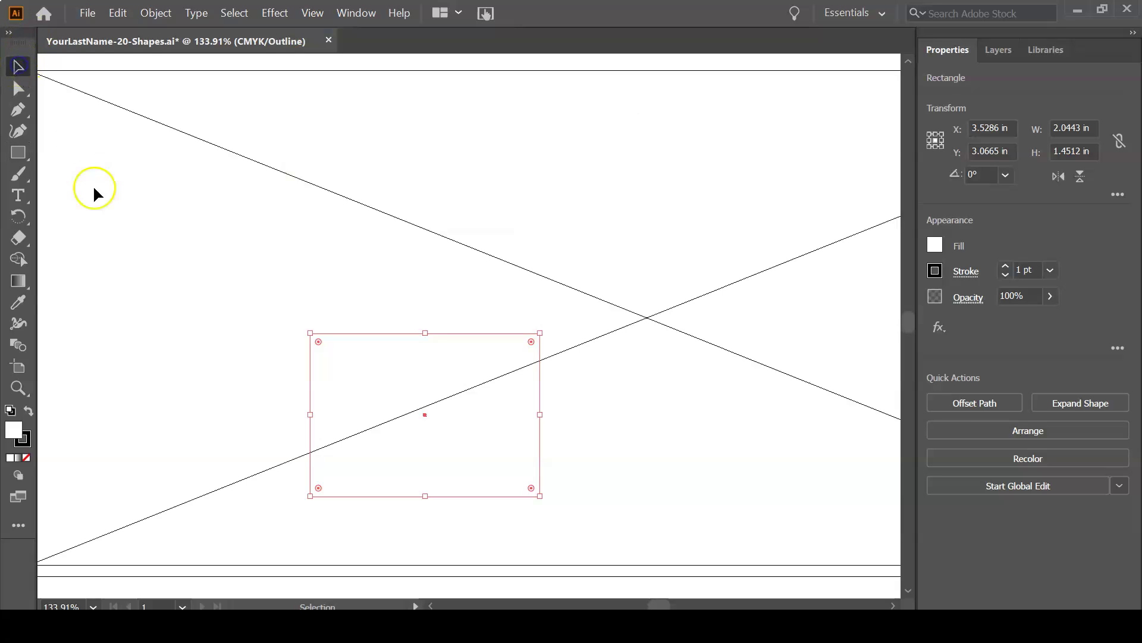
- Deselect the left house's rectangle, return the view to Preview on CPU, and reselect the rectangle with the Selection tool
{"action": "left_click", "coordinate": [97, 192]}
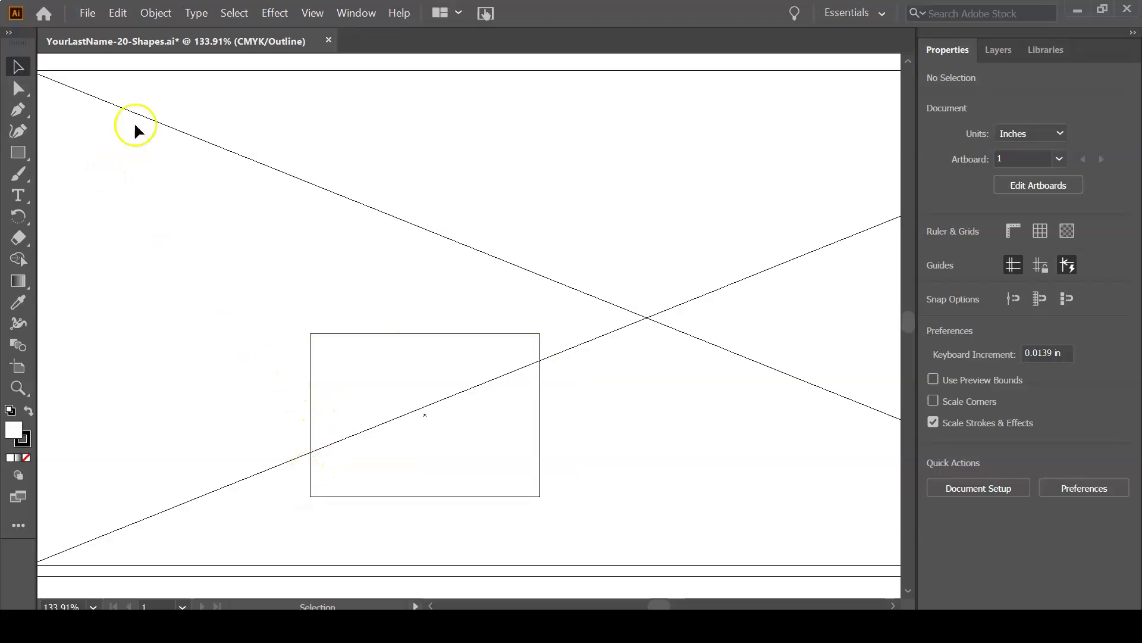
{"action": "left_click", "coordinate": [310, 14]}
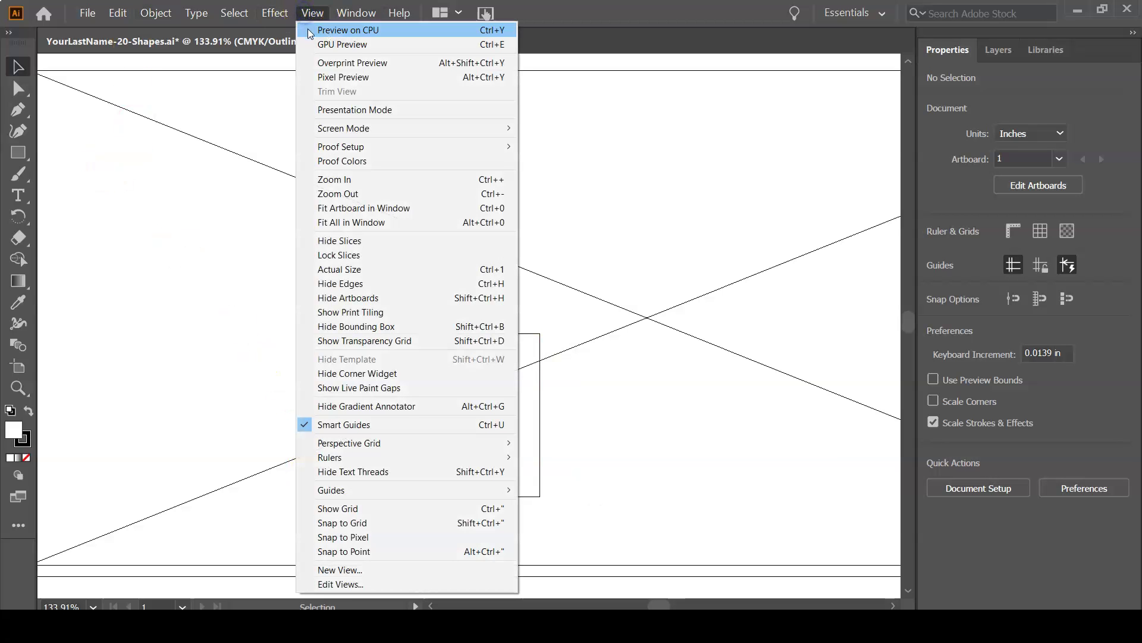
{"action": "left_click", "coordinate": [309, 31]}
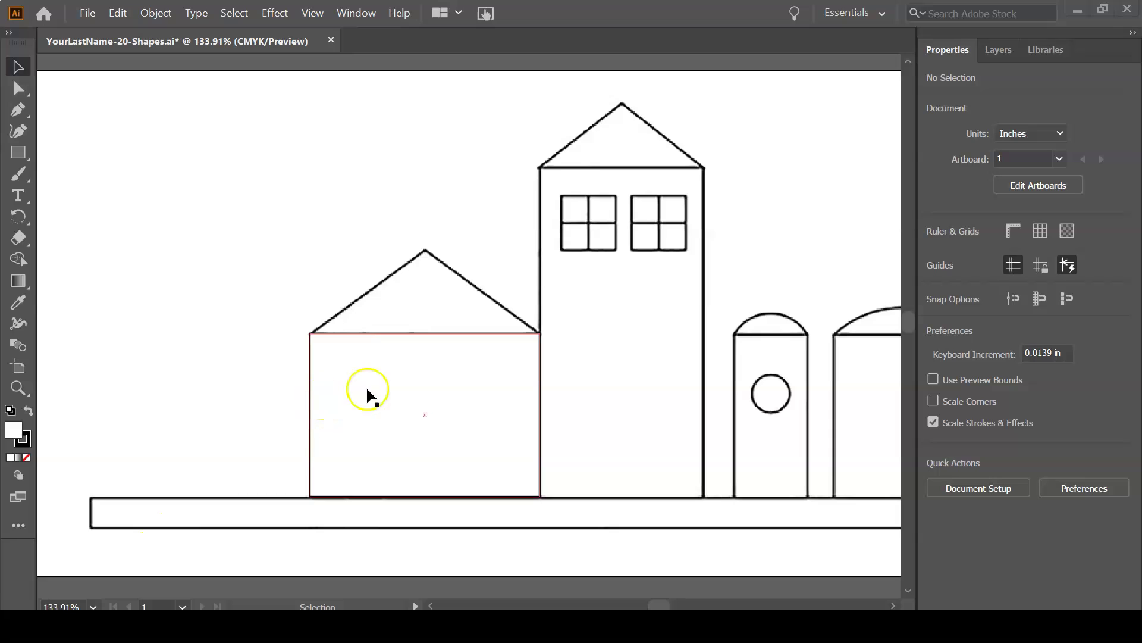
{"action": "left_click", "coordinate": [16, 65]}
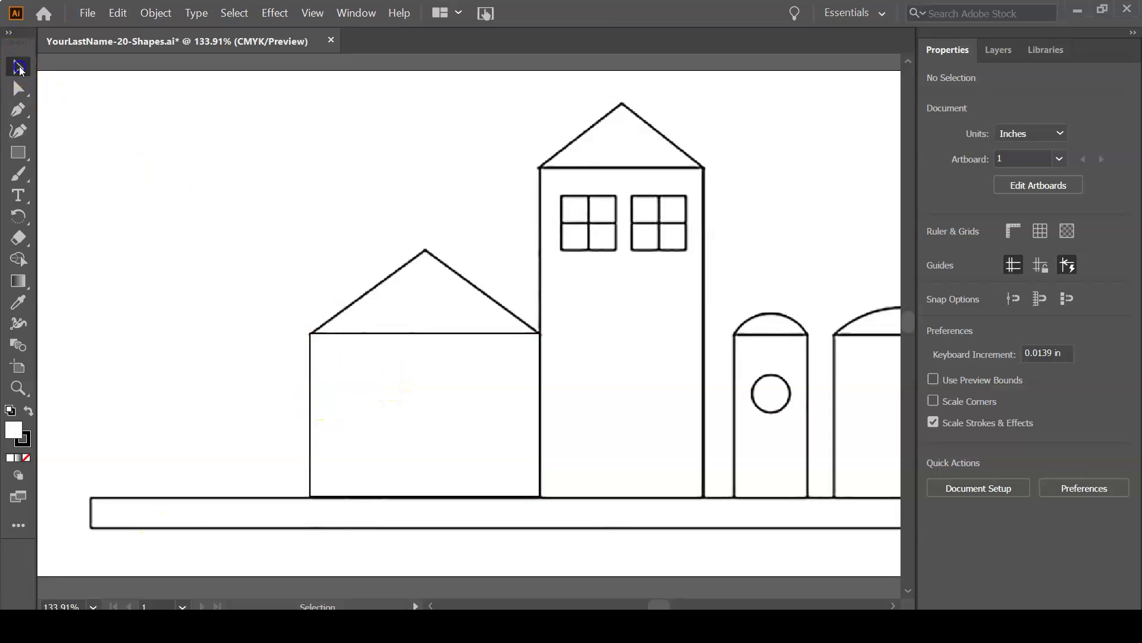
{"action": "left_click", "coordinate": [19, 68]}
{"action": "left_click", "coordinate": [382, 402]}
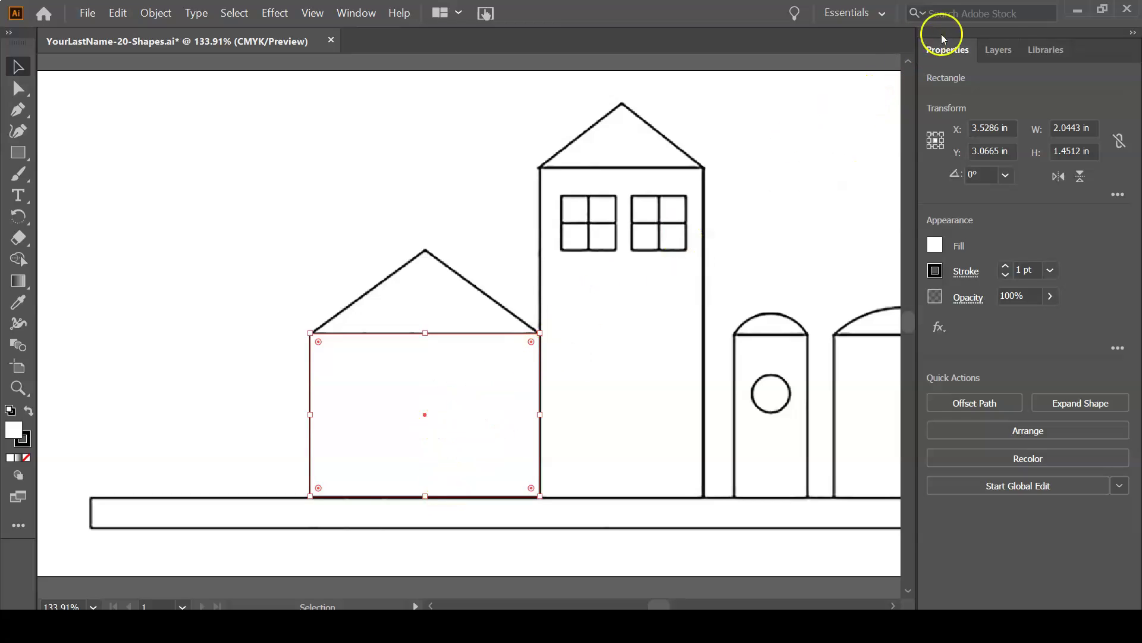
- Expand Layer 2 to examine the rectangle it contains, and return to the rectangle's properties
{"action": "left_click", "coordinate": [998, 52]}
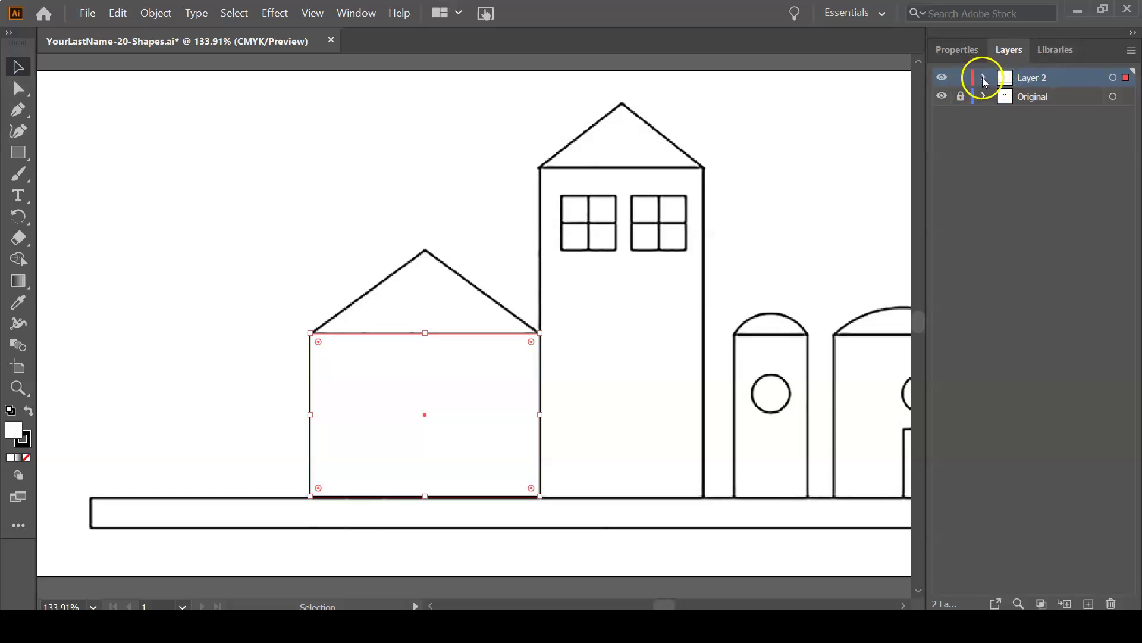
{"action": "left_click", "coordinate": [983, 78]}
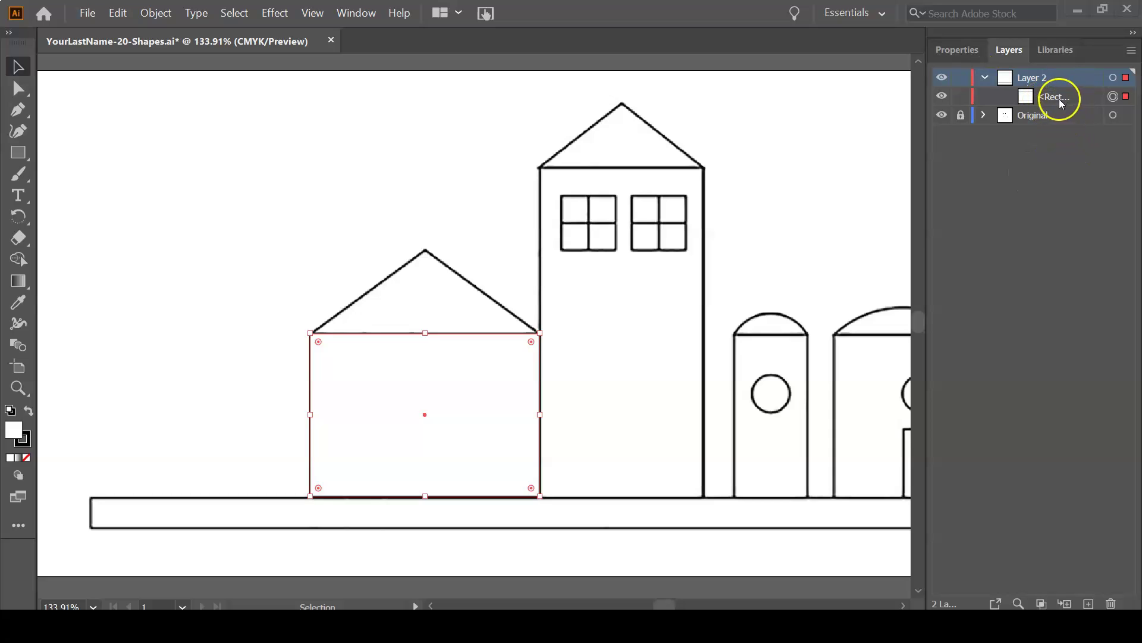
{"action": "left_click", "coordinate": [982, 79]}
{"action": "left_click", "coordinate": [983, 78]}
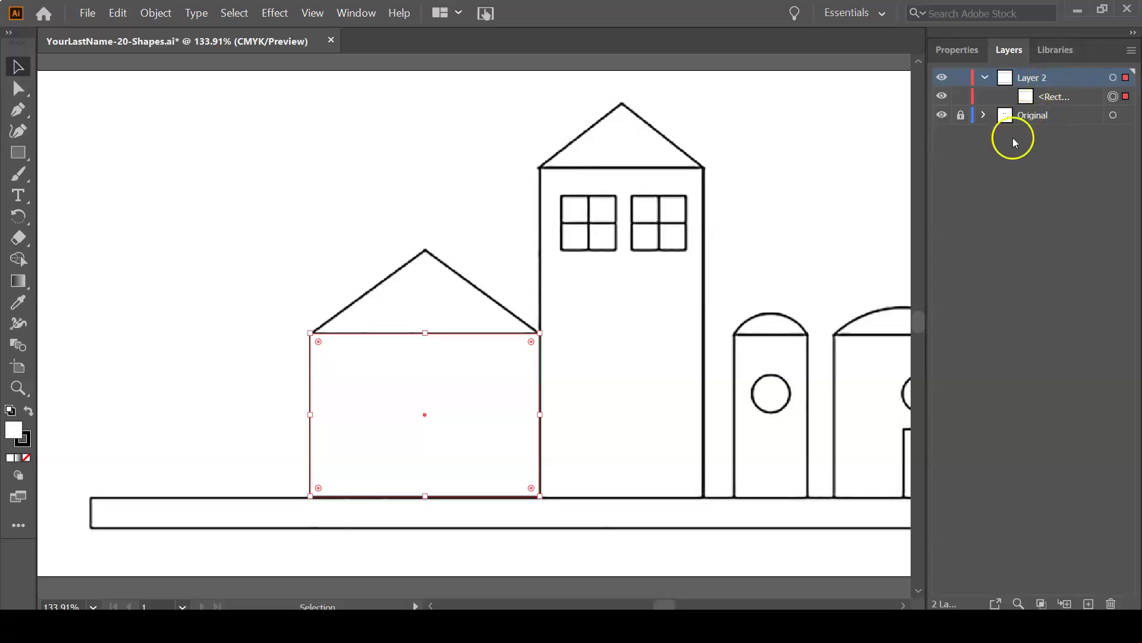
{"action": "left_click", "coordinate": [952, 51]}
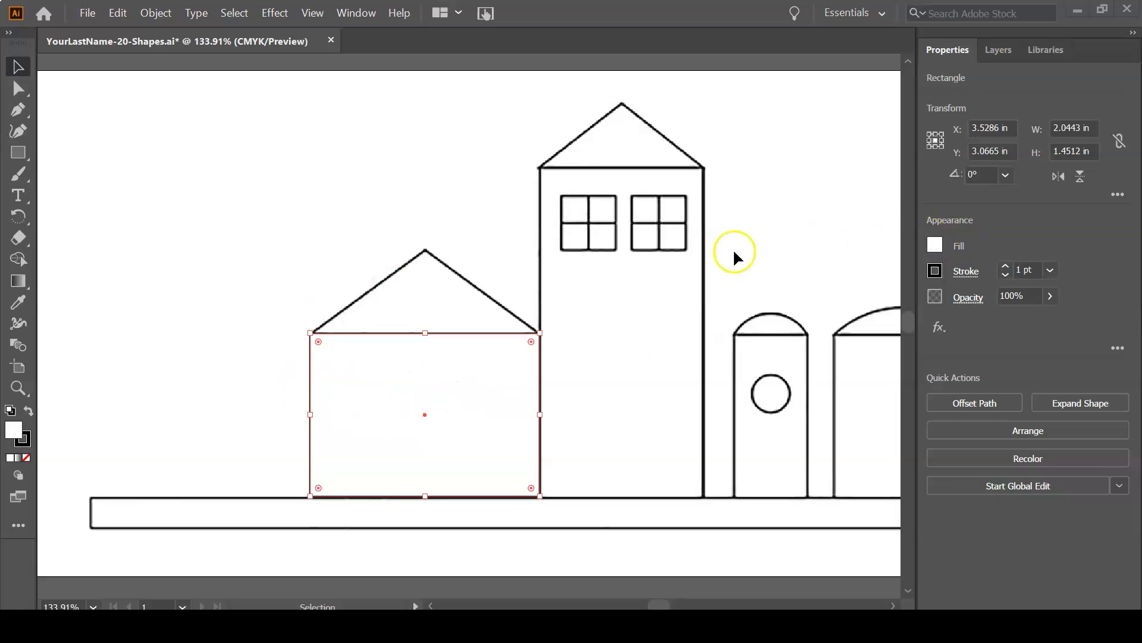
- Try orange and red swatches on the left house's rectangle, and mix a blue fill of C 80, M 76.08, Y 0, K 0
{"action": "left_click", "coordinate": [931, 244]}
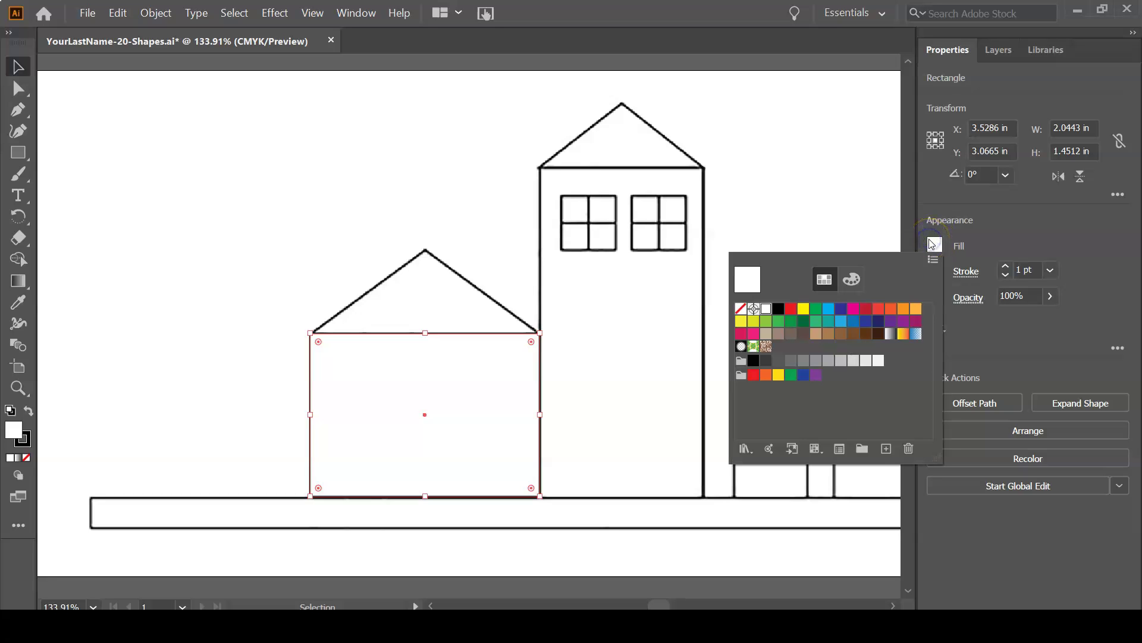
{"action": "left_click", "coordinate": [869, 310]}
{"action": "left_click", "coordinate": [913, 311]}
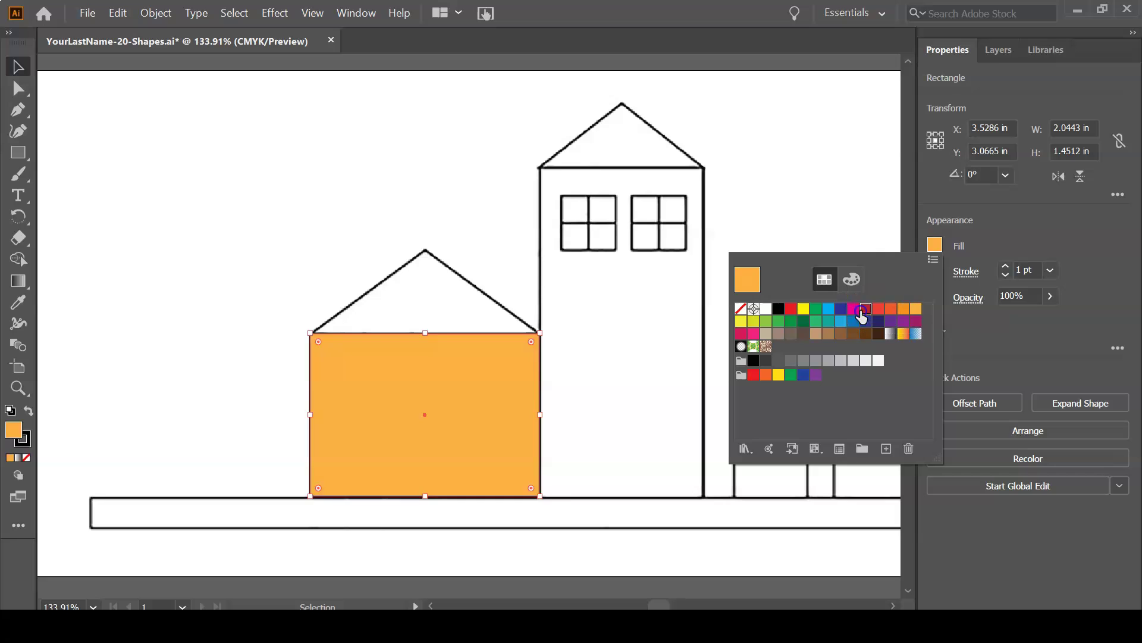
{"action": "left_click", "coordinate": [867, 312]}
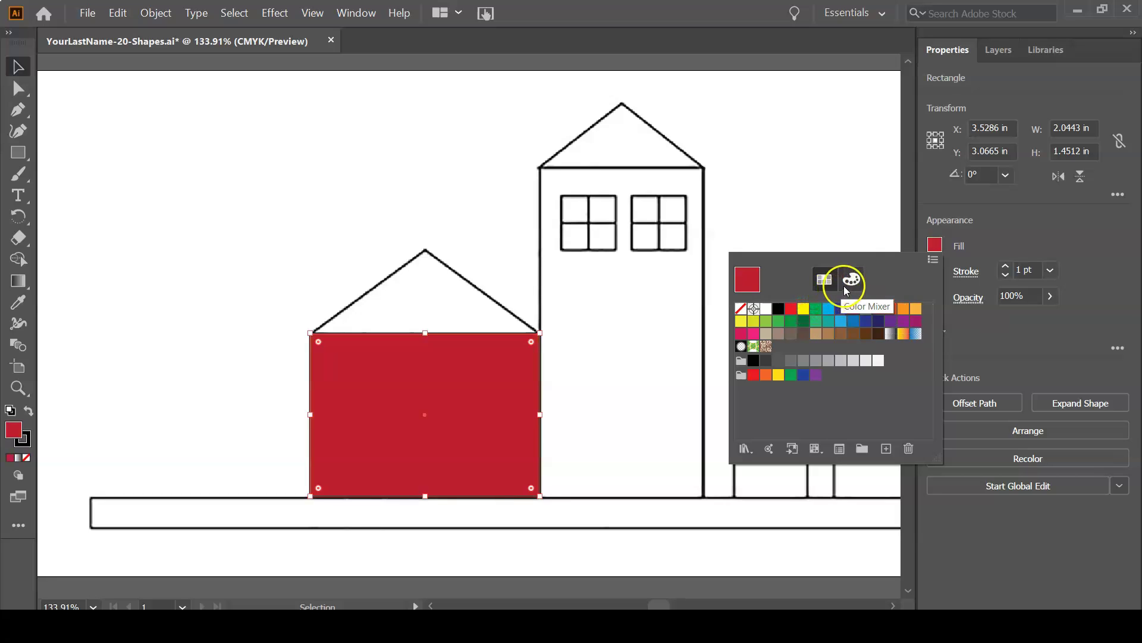
{"action": "left_click", "coordinate": [851, 281]}
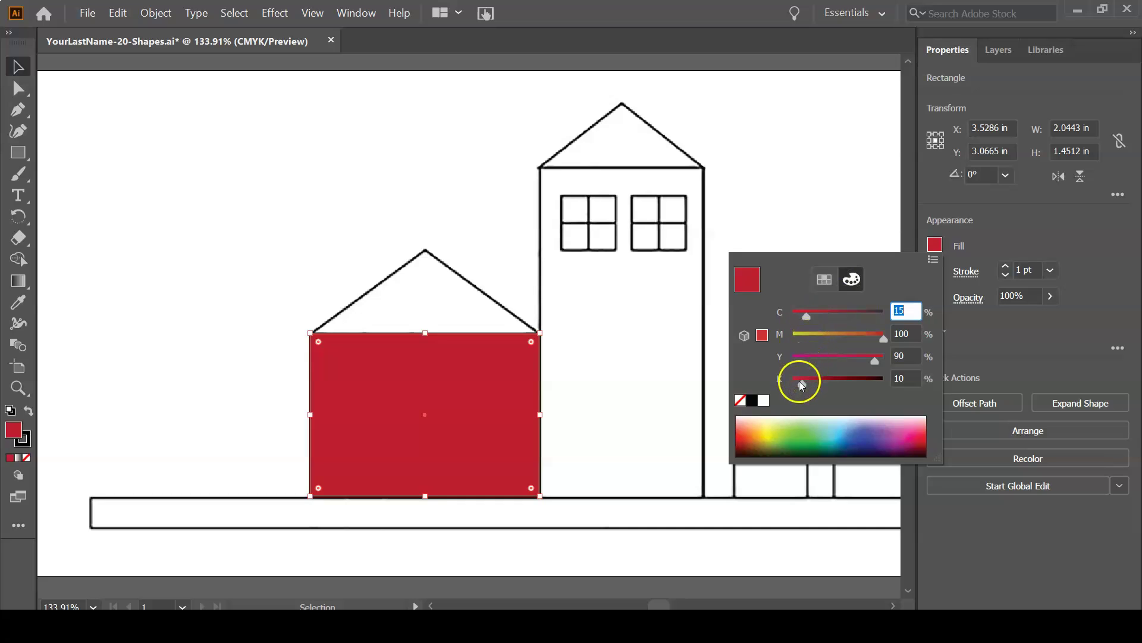
{"action": "left_click", "coordinate": [850, 440]}
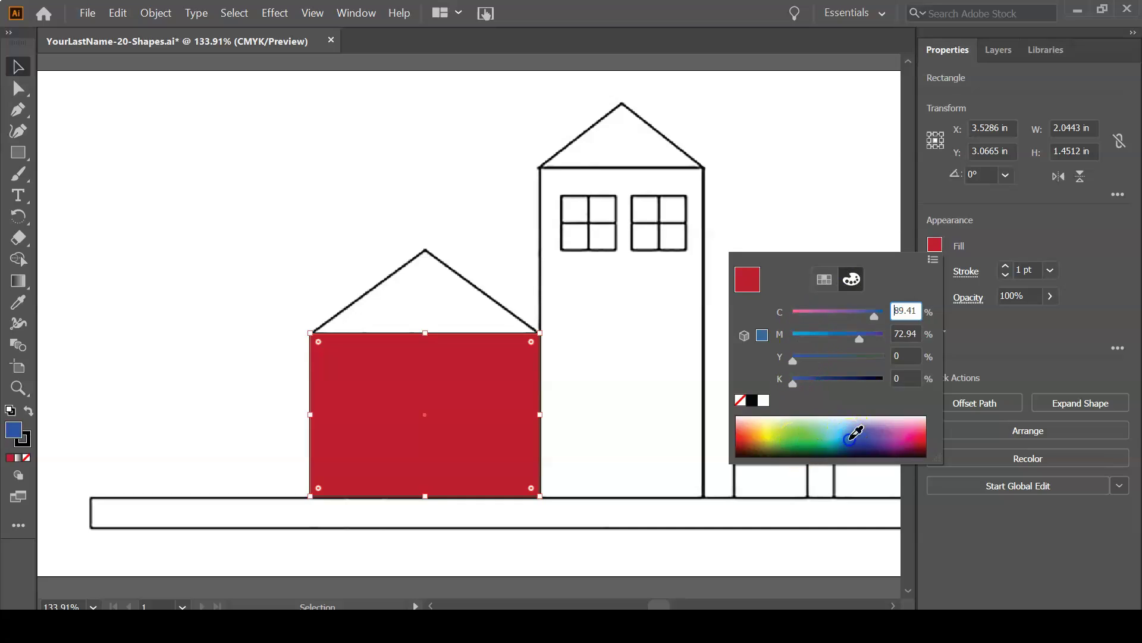
{"action": "left_click", "coordinate": [868, 433]}
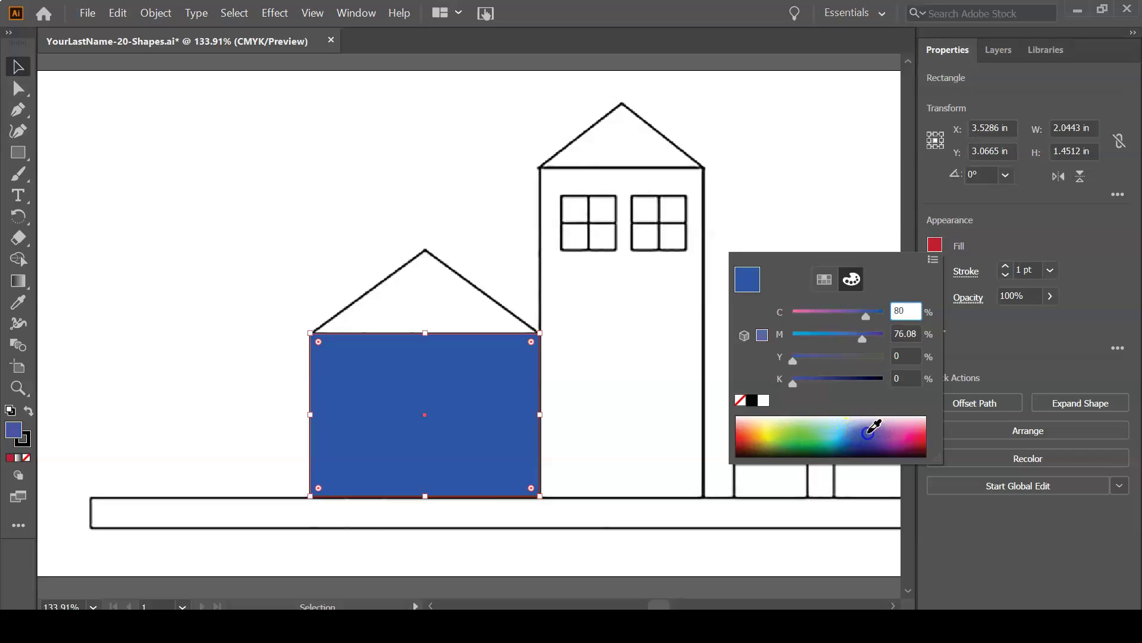
{"action": "left_click", "coordinate": [998, 236]}
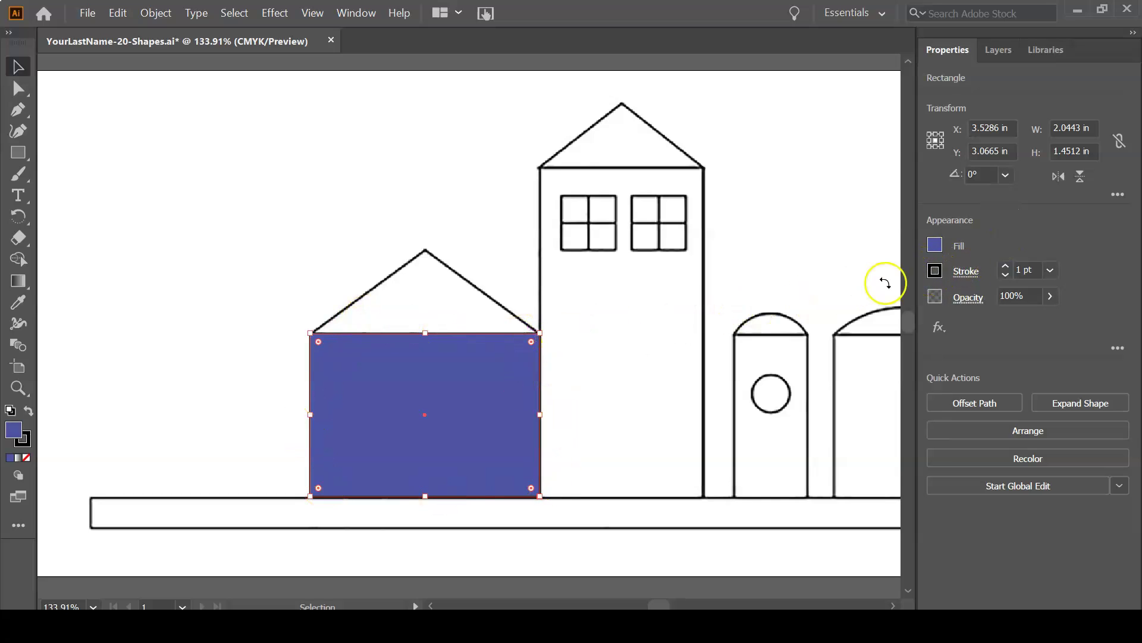
- Set the stroke of the left house's rectangle to None
{"action": "left_click", "coordinate": [935, 272]}
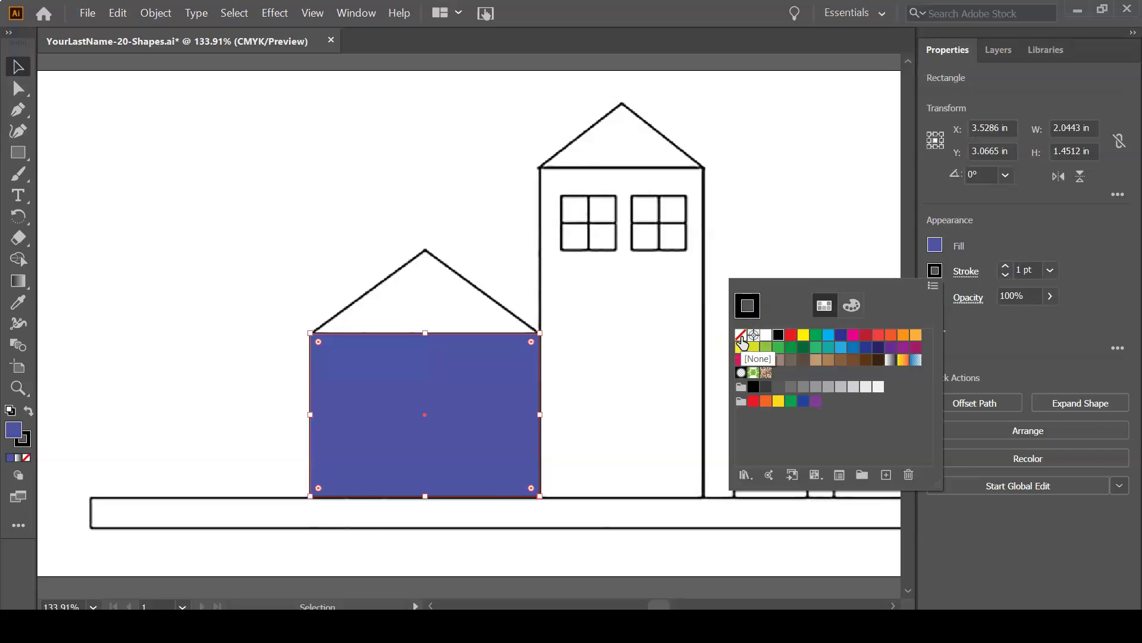
{"action": "left_click", "coordinate": [740, 337]}
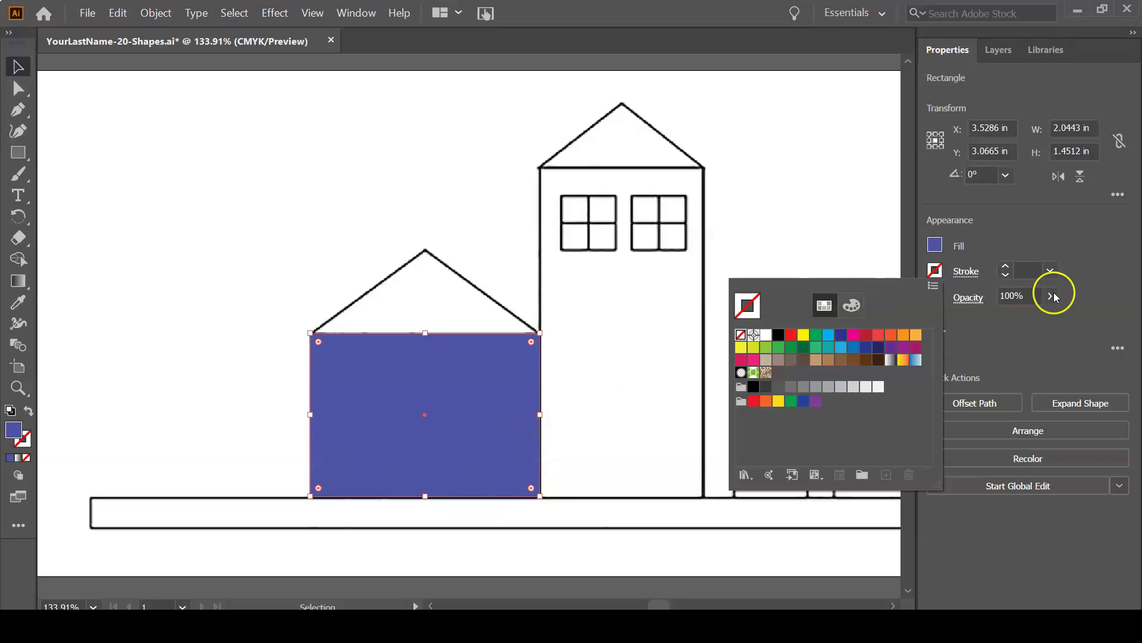
{"action": "left_click", "coordinate": [1071, 250]}
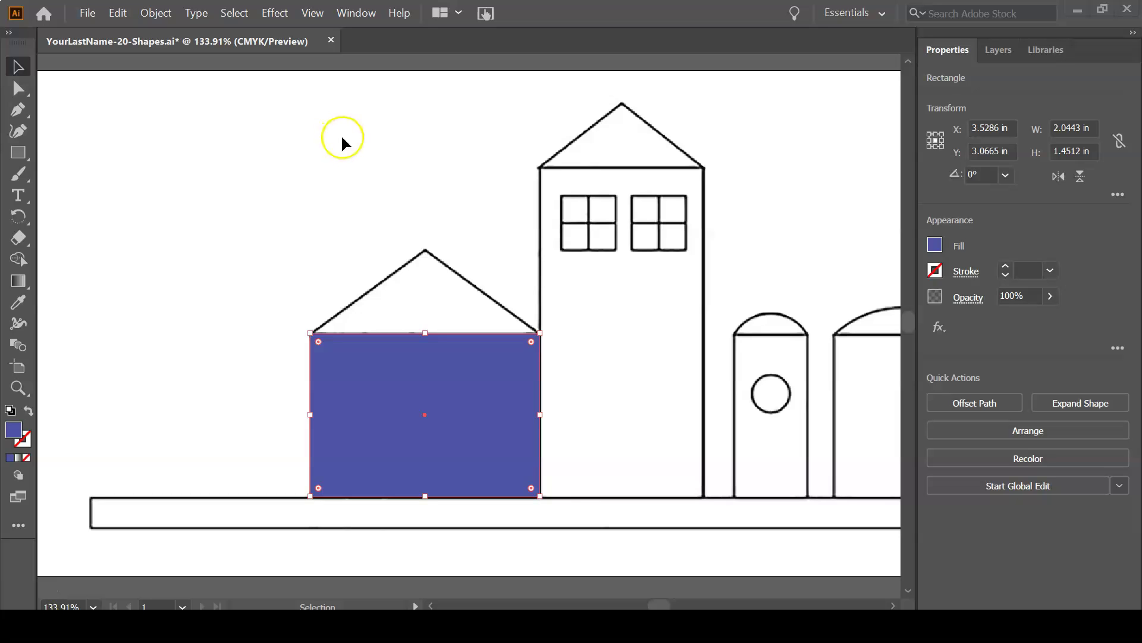
- View the artwork in Outline mode with the rectangle deselected, and switch back to Preview on CPU
{"action": "left_click", "coordinate": [315, 14]}
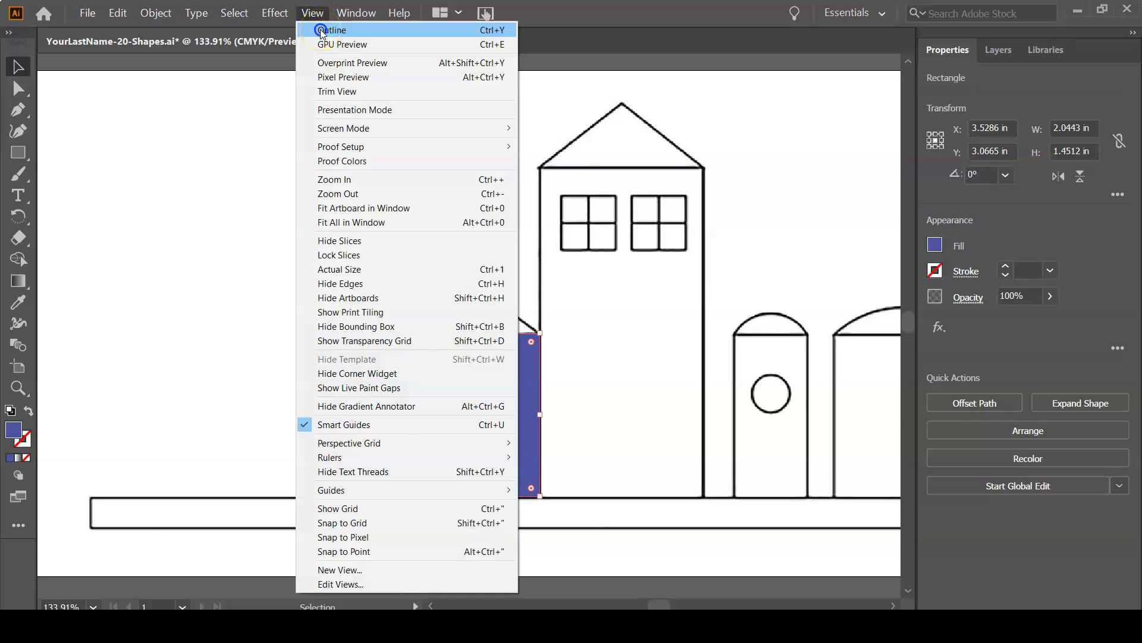
{"action": "left_click", "coordinate": [322, 31]}
{"action": "left_click", "coordinate": [329, 280]}
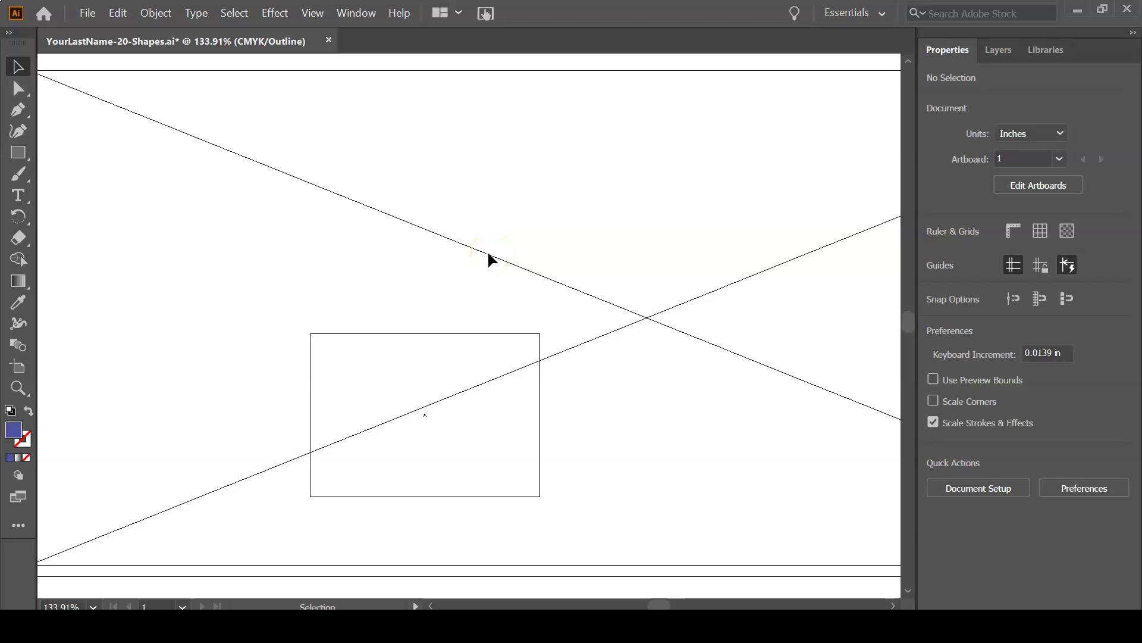
{"action": "left_click", "coordinate": [311, 13]}
{"action": "left_click", "coordinate": [313, 10]}
{"action": "left_click", "coordinate": [314, 14]}
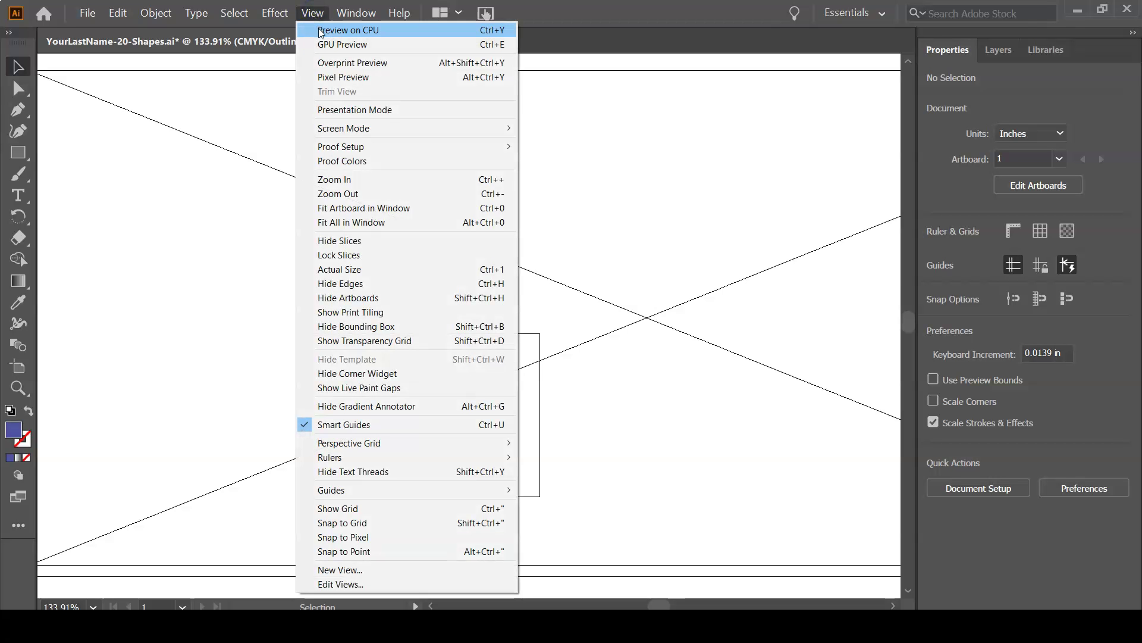
{"action": "left_click", "coordinate": [357, 30]}
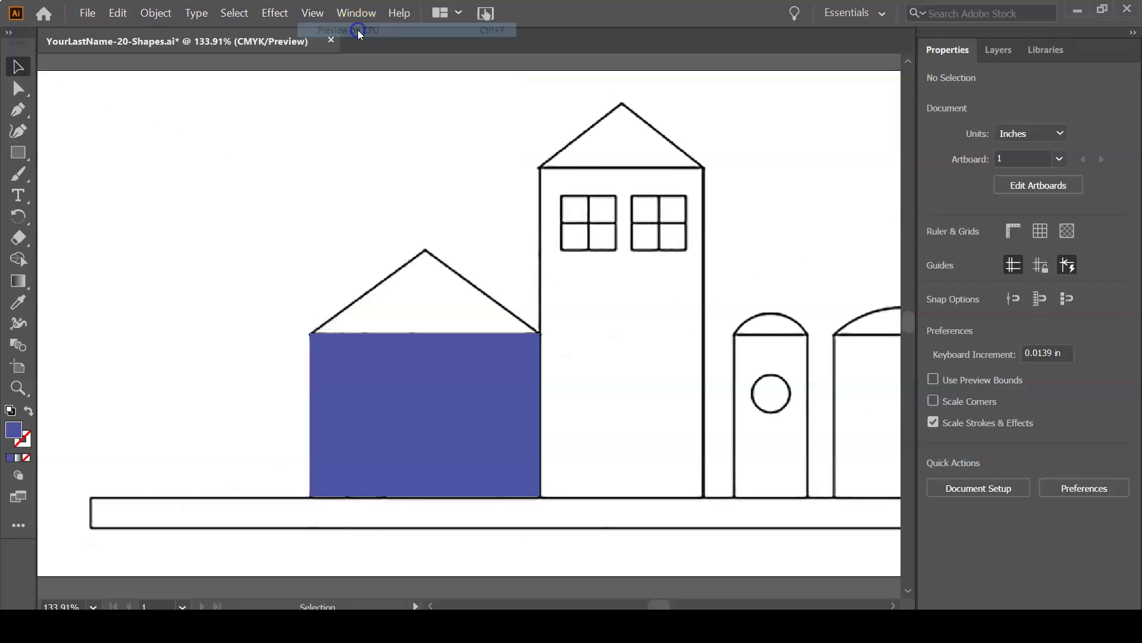
- Select the left house's blue rectangle and hide it within Layer 2 to uncover the door and window
{"action": "left_click", "coordinate": [450, 385]}
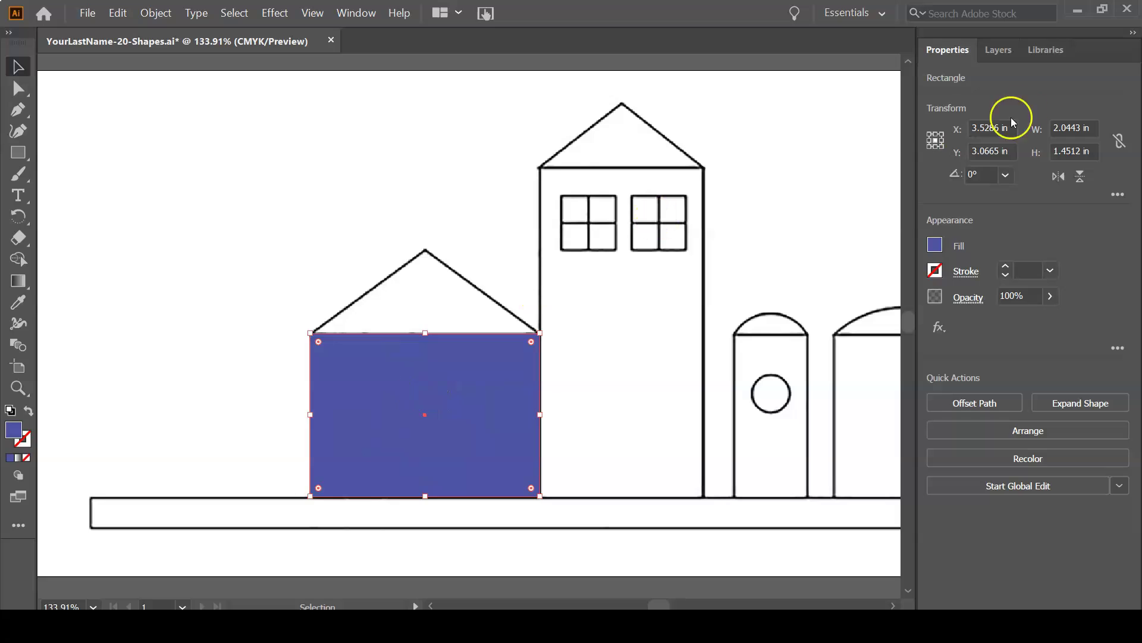
{"action": "left_click", "coordinate": [999, 52]}
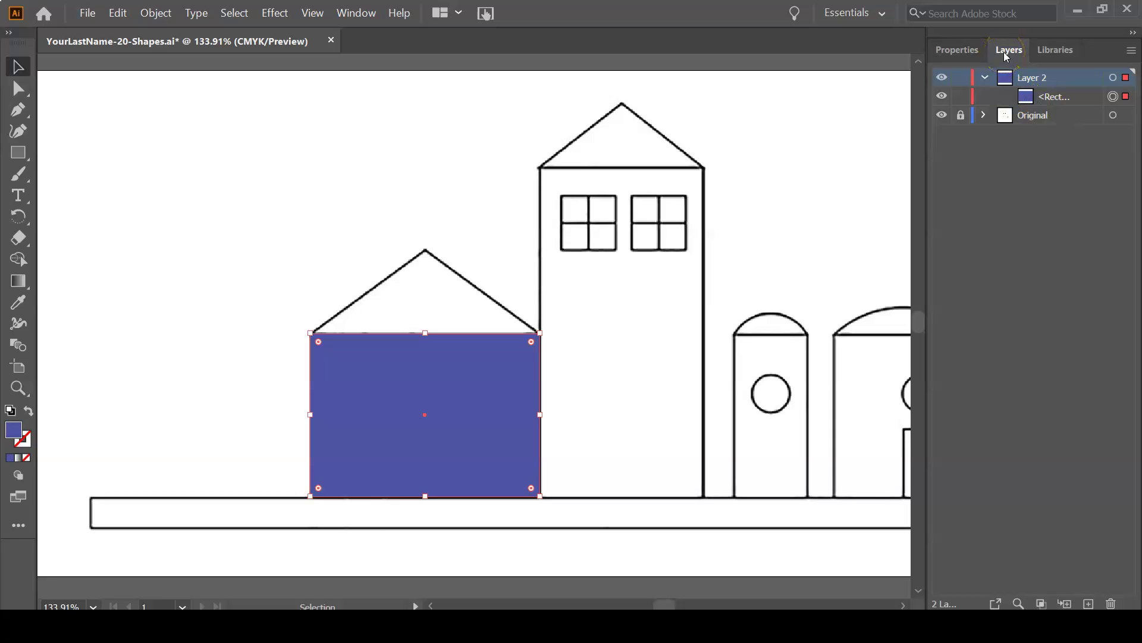
{"action": "left_click", "coordinate": [985, 77]}
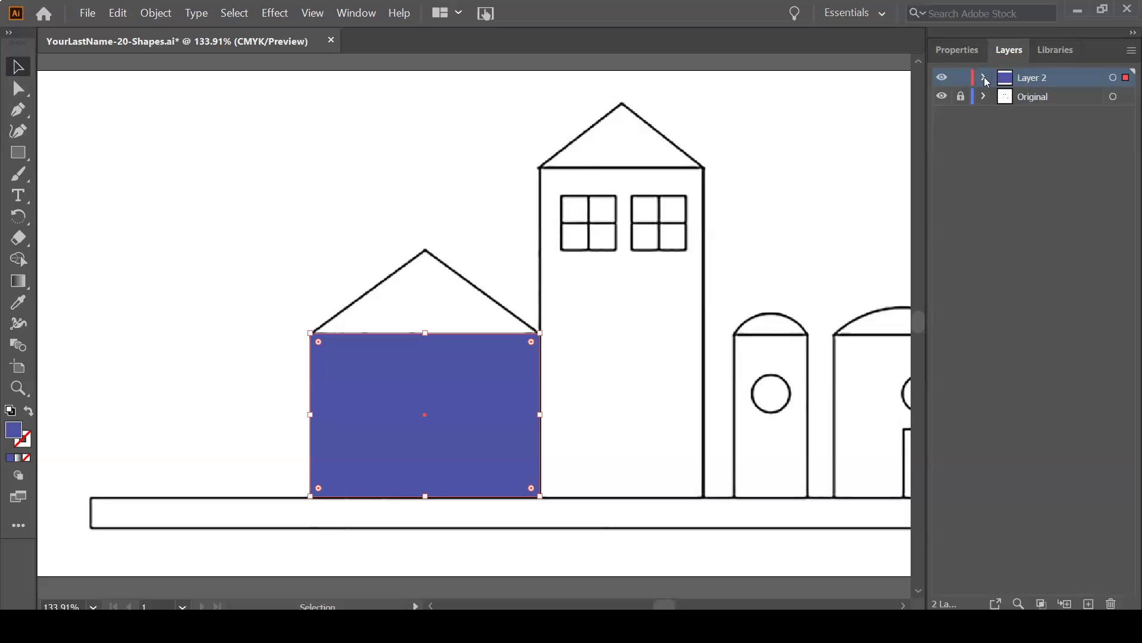
{"action": "left_click", "coordinate": [985, 79]}
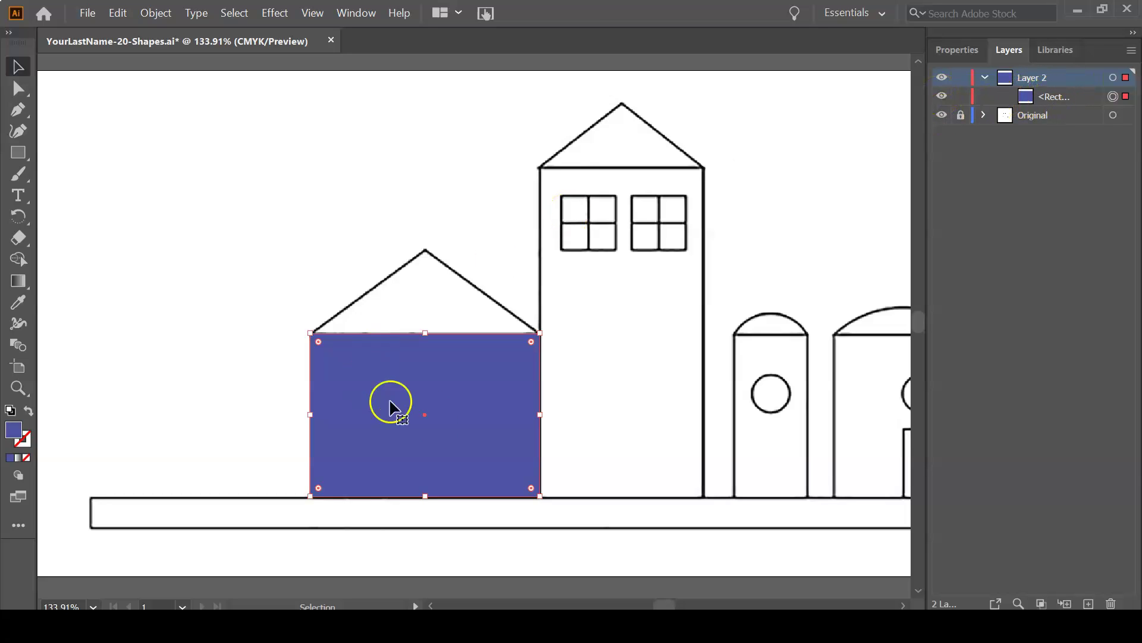
{"action": "left_click", "coordinate": [941, 98]}
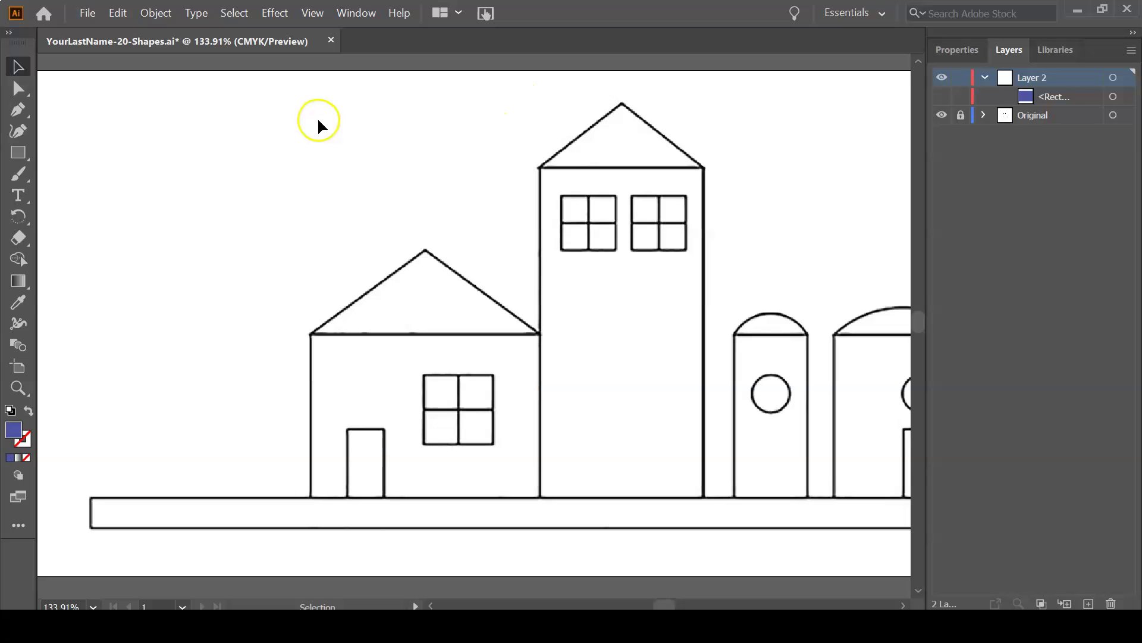
- Draw a rectangle about 0.31 by 0.60 in over the left house's door and fill it with white
{"action": "left_click", "coordinate": [18, 152]}
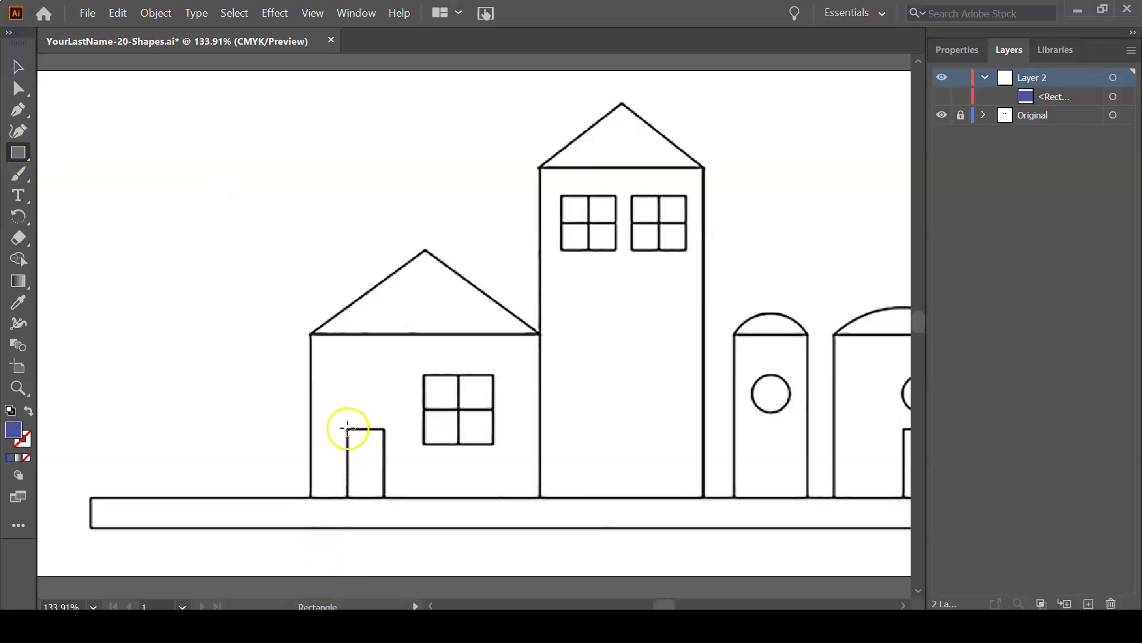
{"action": "left_click_drag", "start_coordinate": [347, 428], "coordinate": [384, 497]}
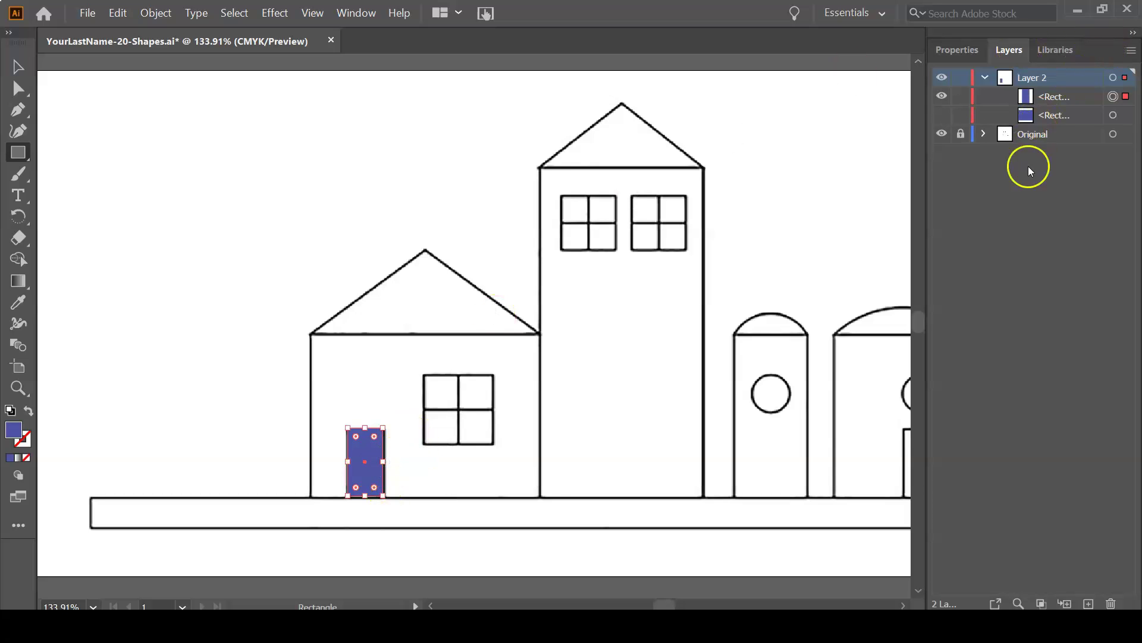
{"action": "left_click", "coordinate": [951, 50]}
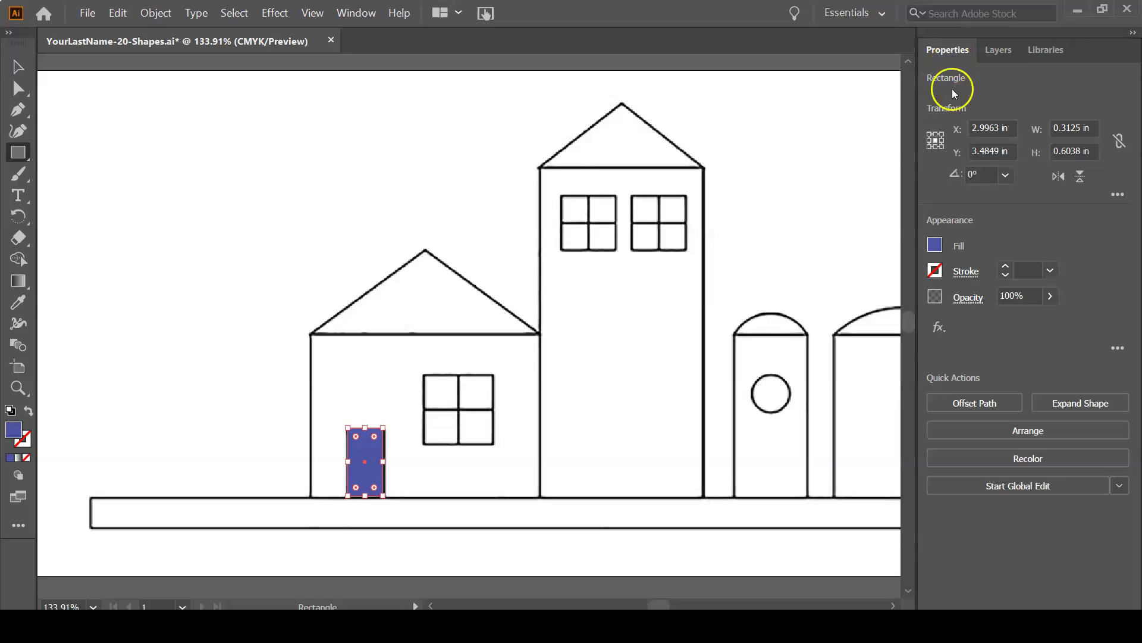
{"action": "left_click", "coordinate": [936, 246]}
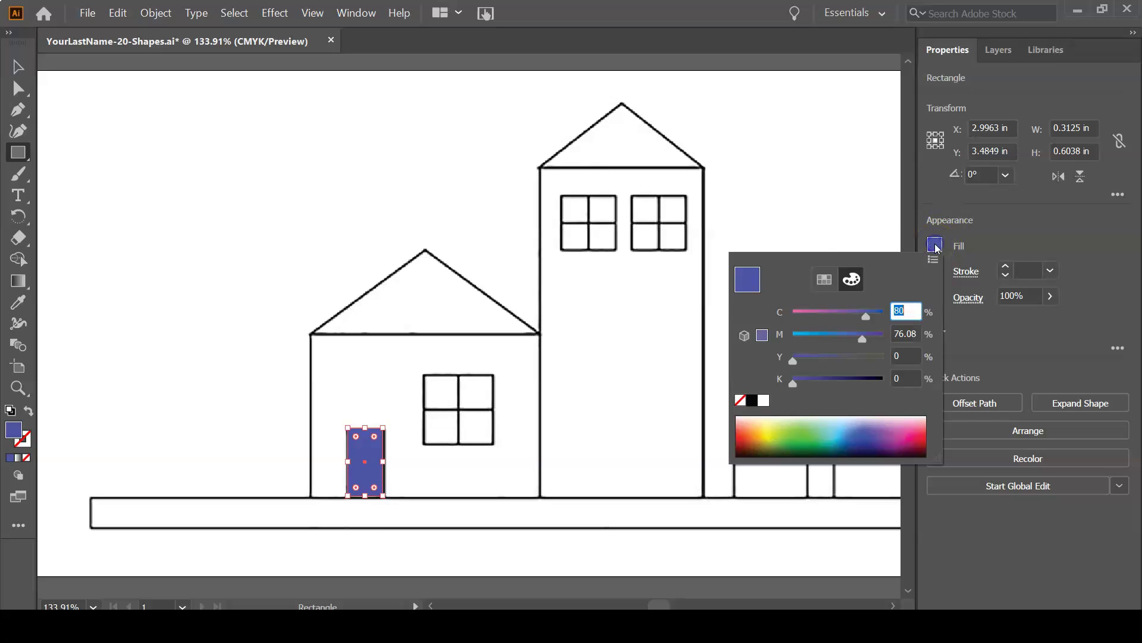
{"action": "left_click", "coordinate": [824, 279]}
{"action": "left_click", "coordinate": [765, 310]}
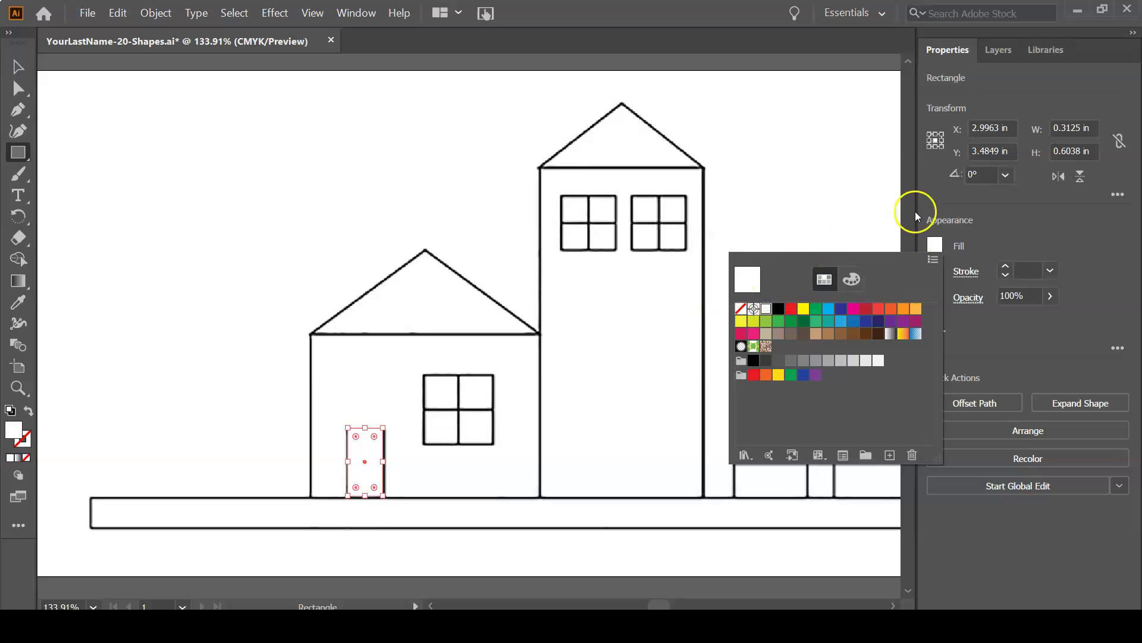
{"action": "left_click", "coordinate": [930, 198]}
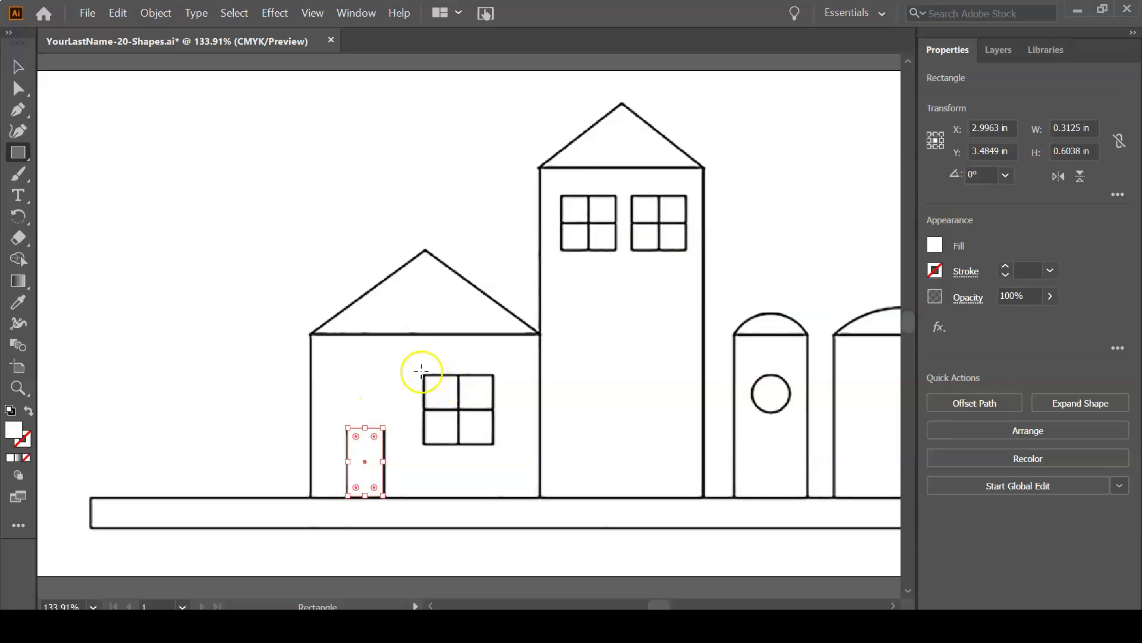
- Draw a square about 0.62 by 0.62 in over the left house's window outline
{"action": "key", "text": "ctrl+space"}
{"action": "left_click_drag", "start_coordinate": [396, 355], "coordinate": [514, 463]}
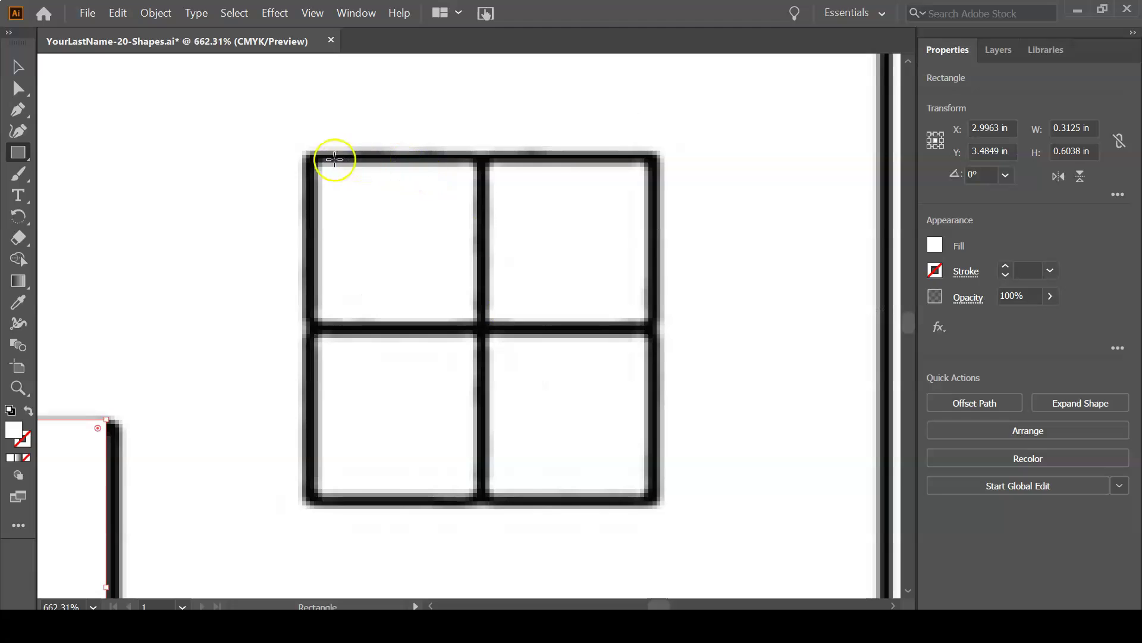
{"action": "left_click_drag", "start_coordinate": [311, 156], "coordinate": [653, 499]}
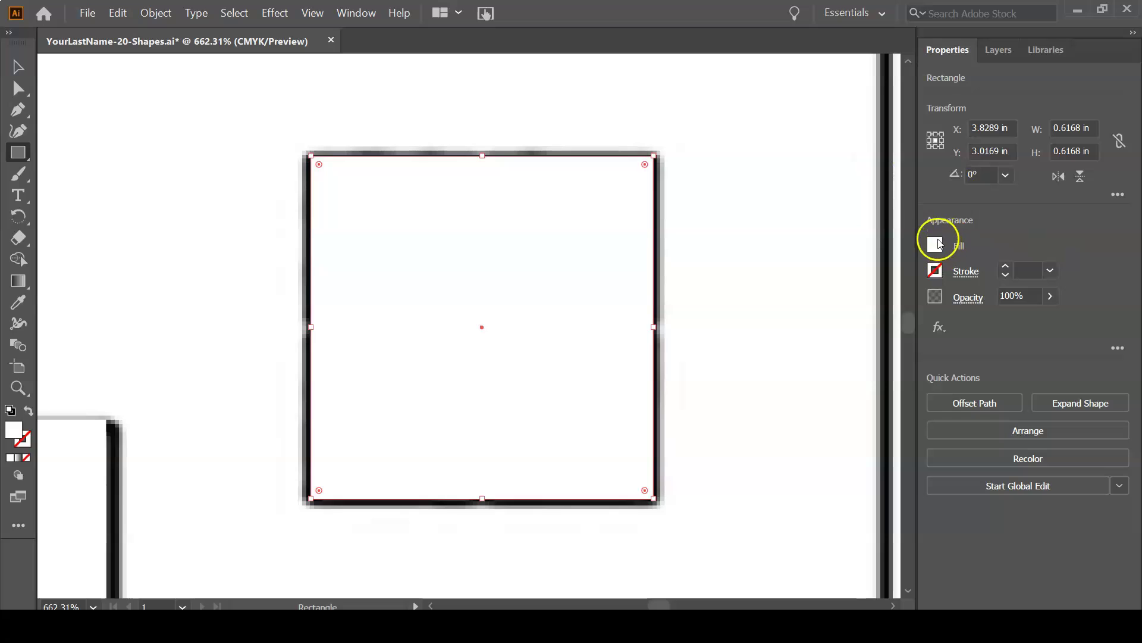
- Give the window square a black stroke with a weight of 2 pt
{"action": "left_click", "coordinate": [935, 270]}
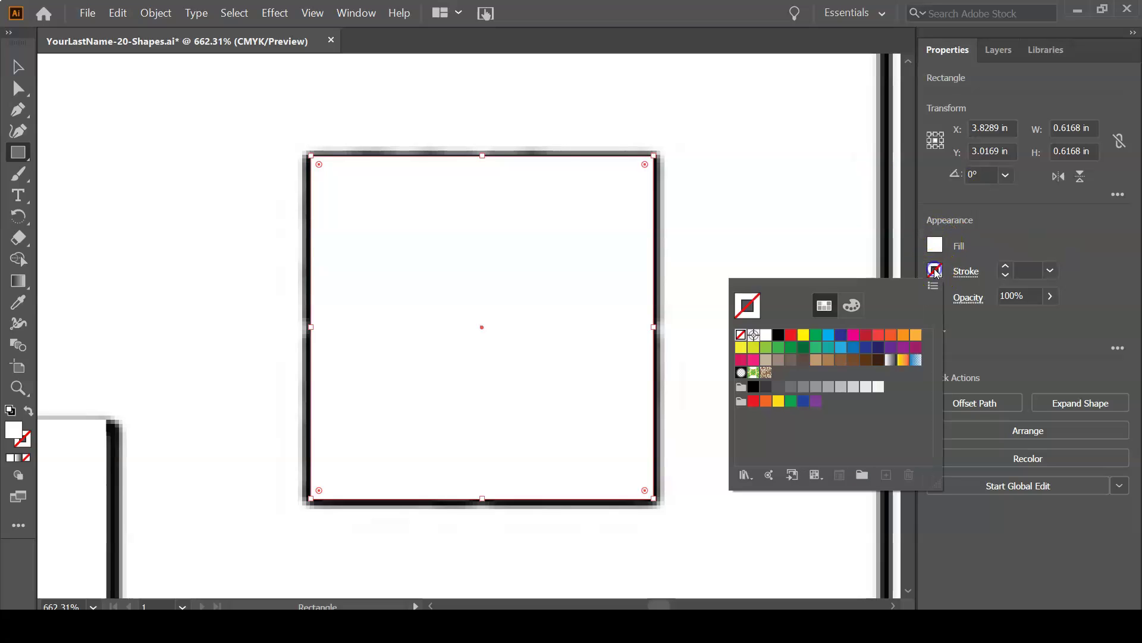
{"action": "left_click", "coordinate": [778, 335]}
{"action": "left_click", "coordinate": [980, 239]}
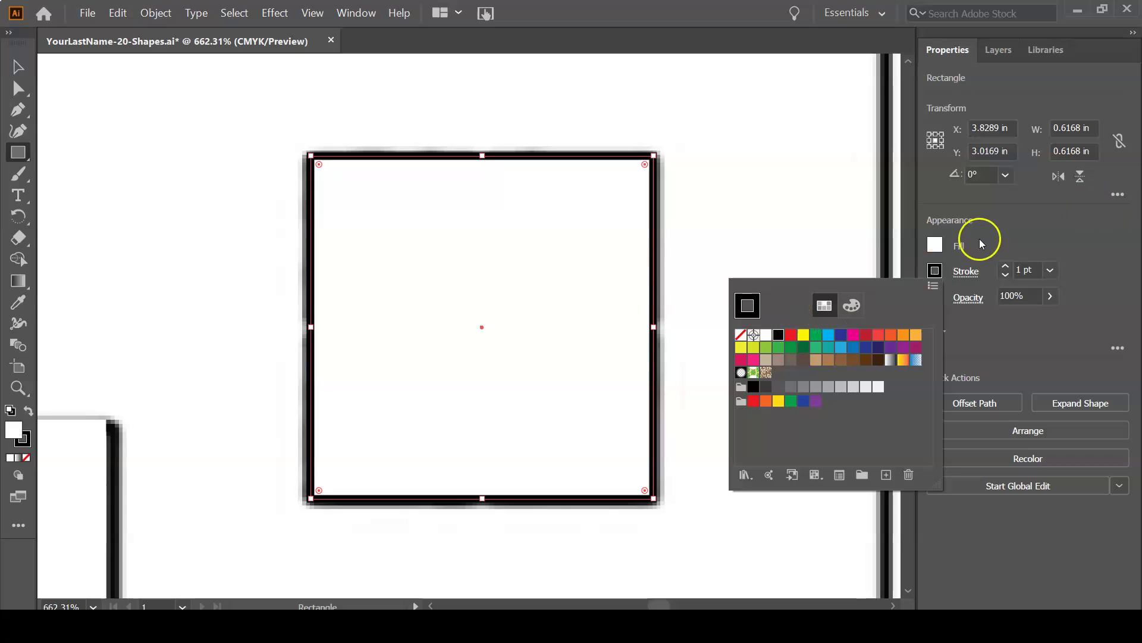
{"action": "left_click", "coordinate": [1005, 266]}
{"action": "left_click", "coordinate": [1005, 265]}
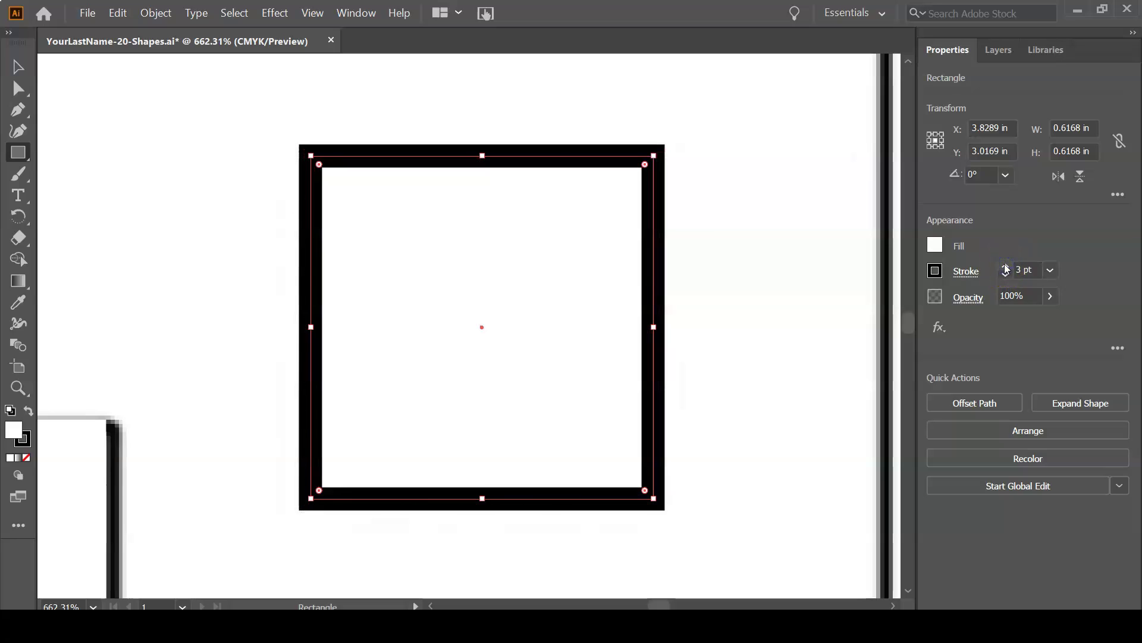
{"action": "left_click", "coordinate": [1005, 275]}
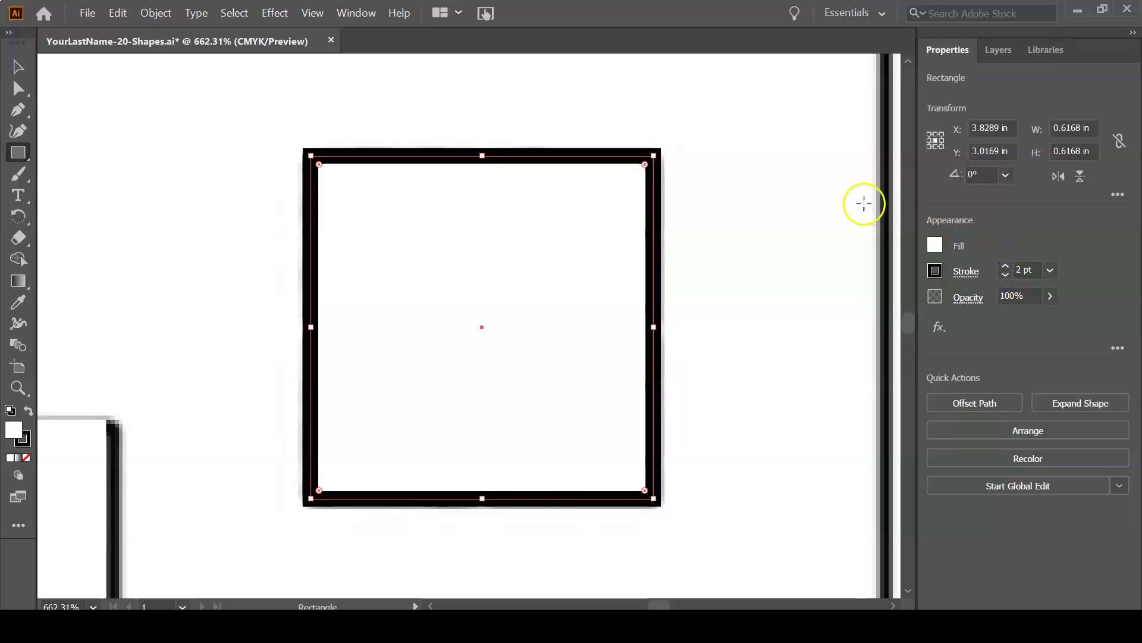
- Set the window square's fill to None and deselect it
{"action": "left_click", "coordinate": [934, 244]}
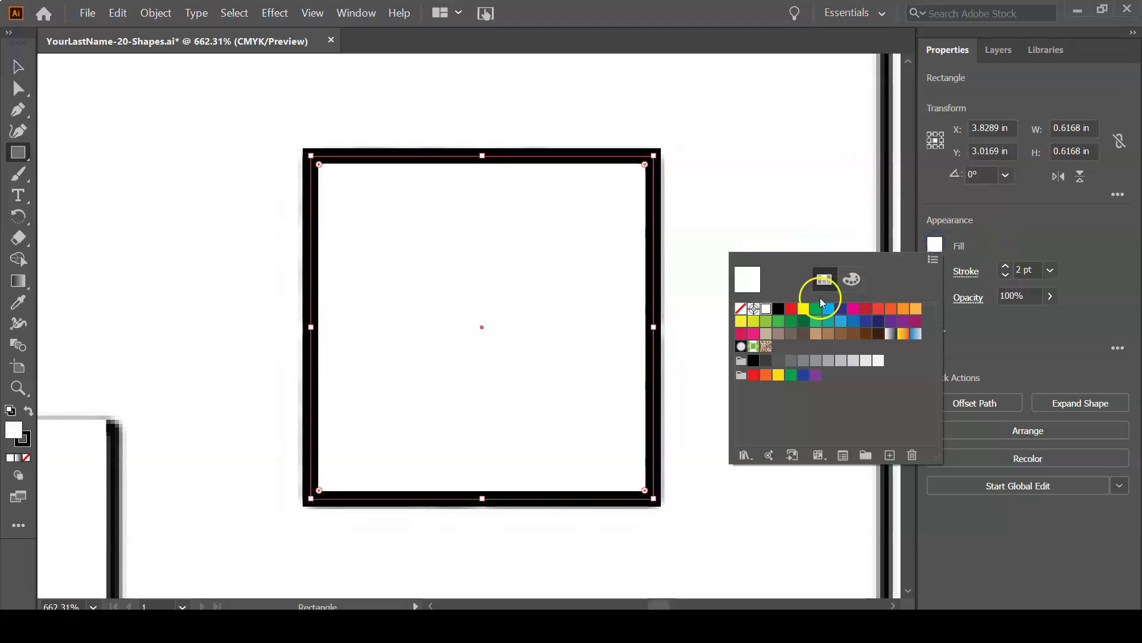
{"action": "left_click", "coordinate": [741, 309]}
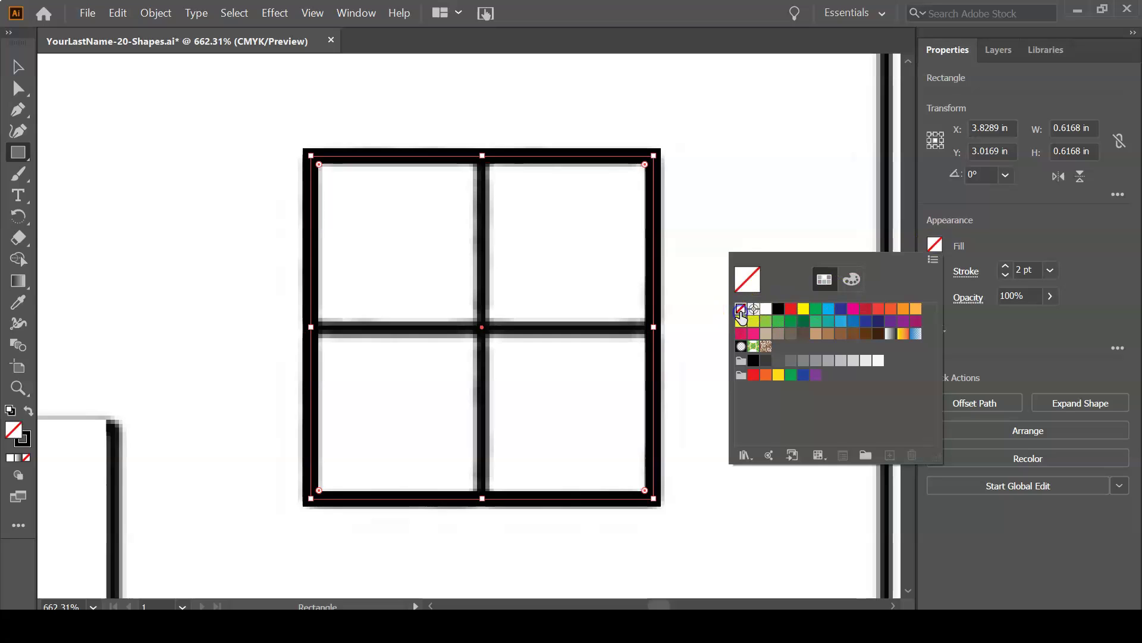
{"action": "left_click", "coordinate": [758, 190]}
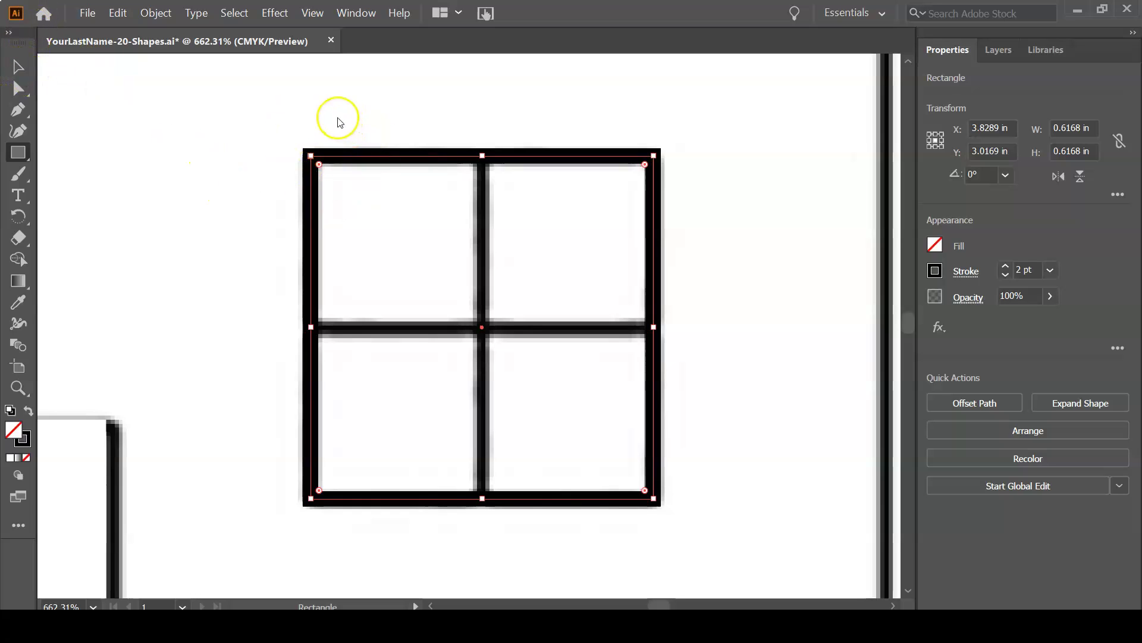
{"action": "key", "text": "ctrl"}
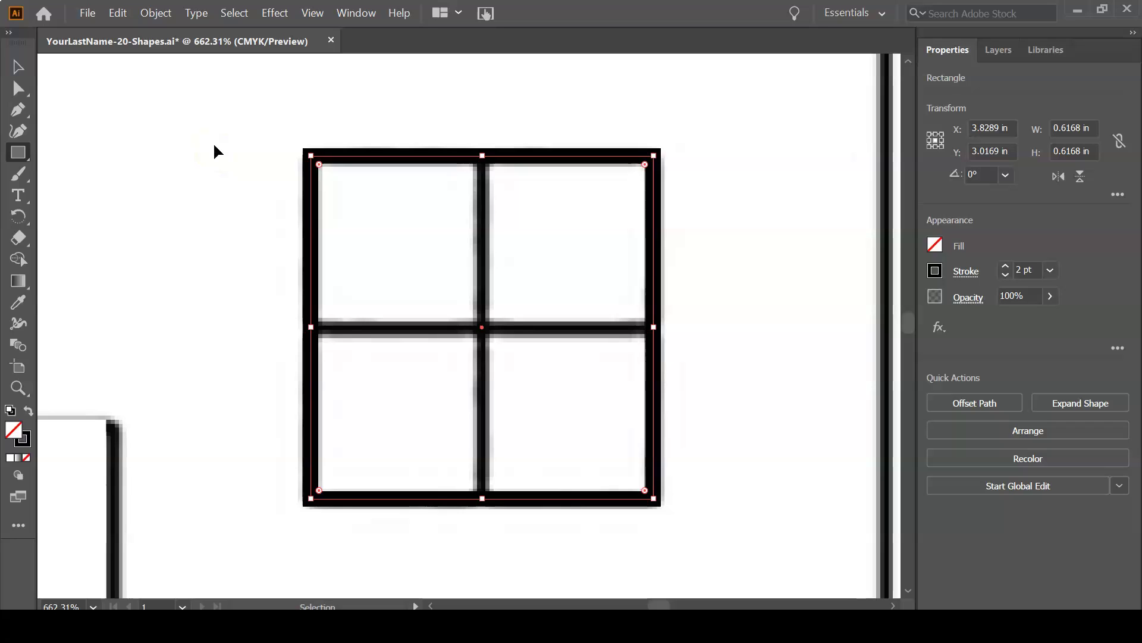
{"action": "key", "text": "ctrl+shift+a"}
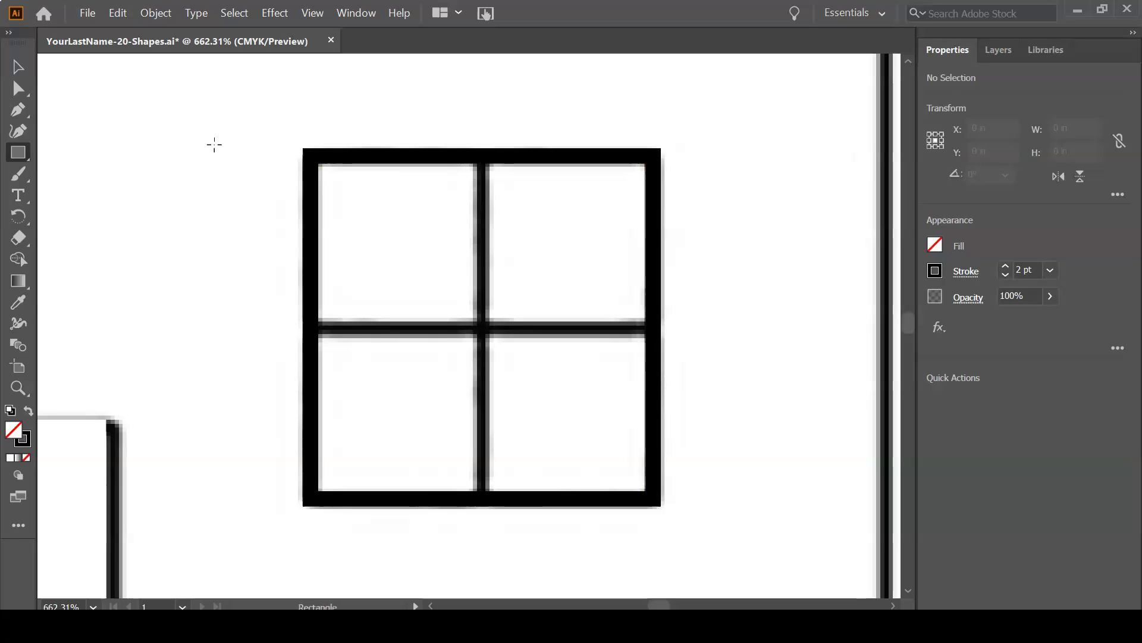
- Draw a horizontal line segment about 0.62 in long across the middle of the window, from edge to edge
{"action": "left_click", "coordinate": [21, 157]}
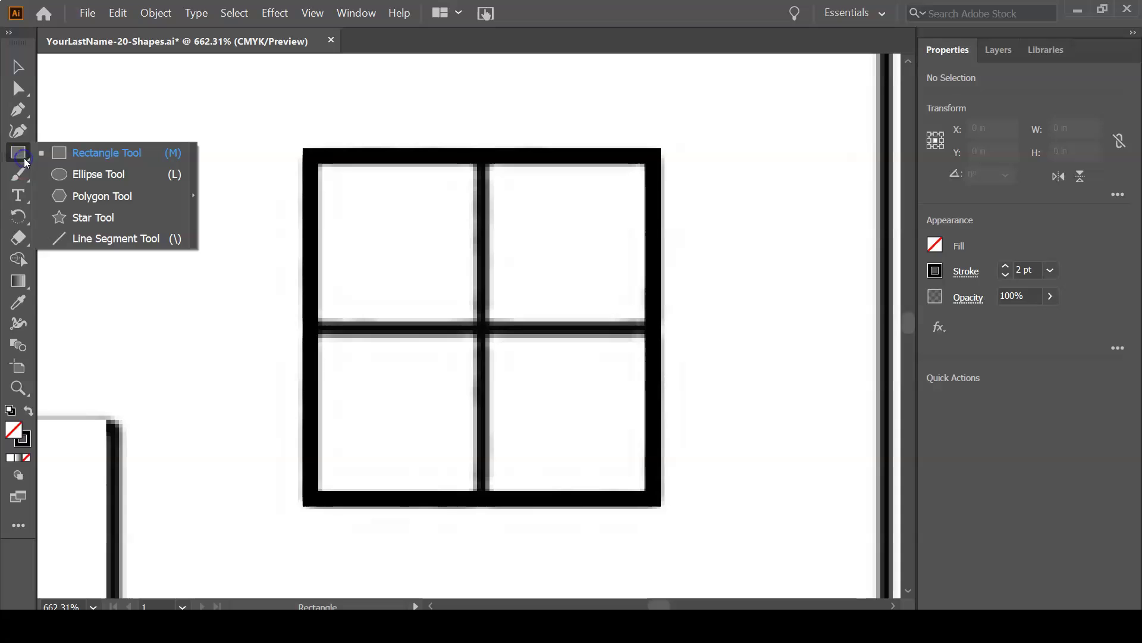
{"action": "left_click", "coordinate": [118, 161]}
{"action": "left_click", "coordinate": [19, 154]}
{"action": "left_click", "coordinate": [57, 160]}
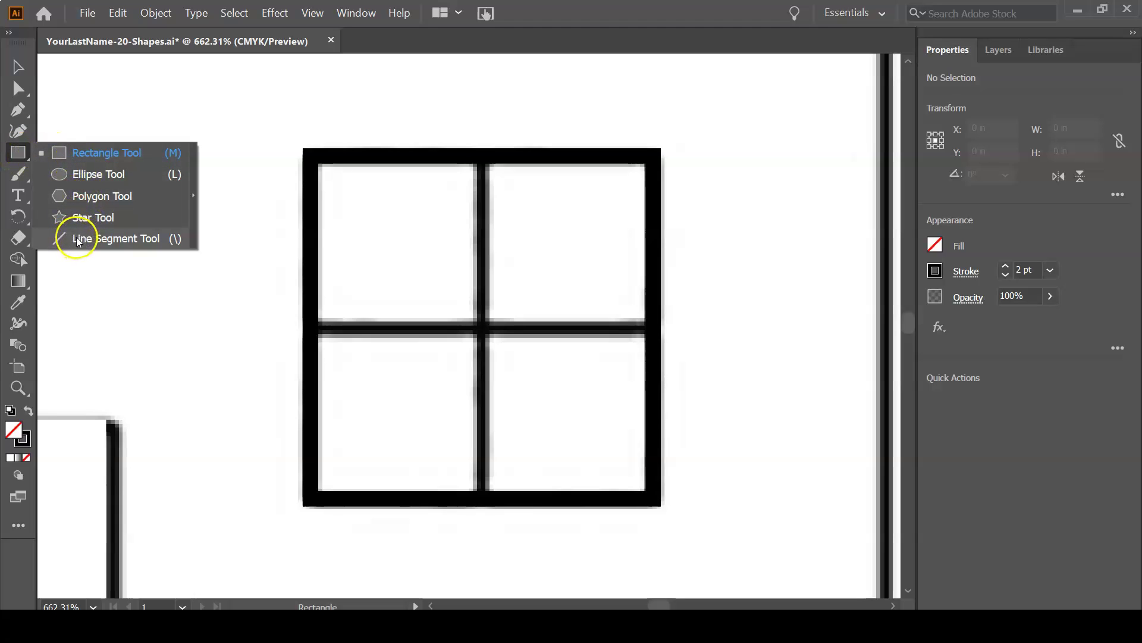
{"action": "left_click", "coordinate": [152, 244]}
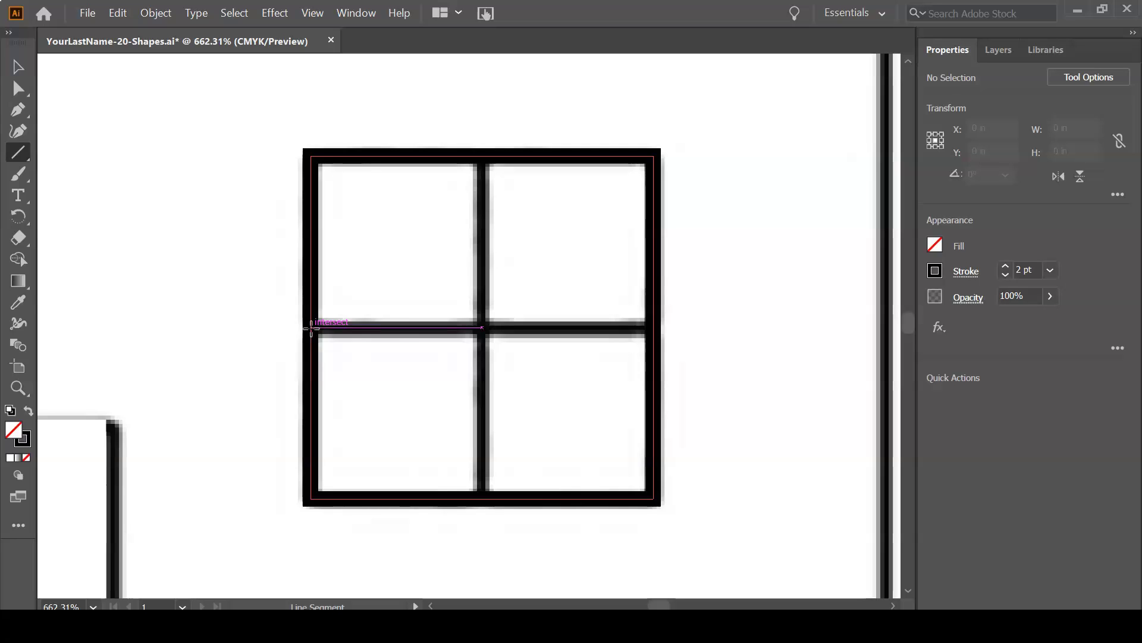
{"action": "left_click_drag", "start_coordinate": [311, 327], "coordinate": [650, 330]}
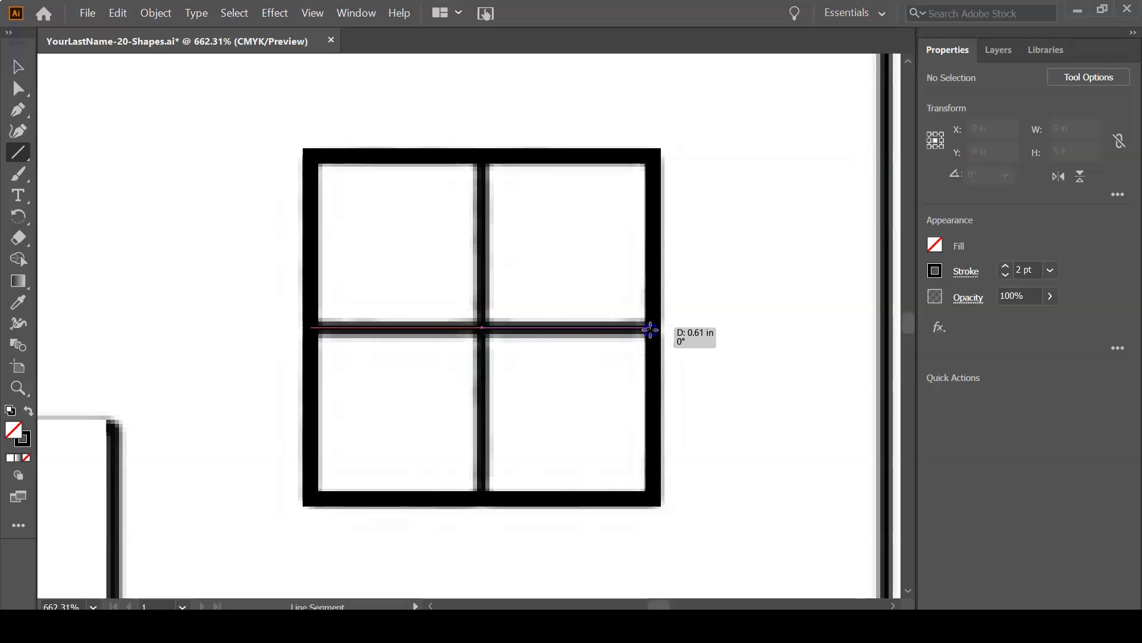
{"action": "left_click_drag", "start_coordinate": [650, 330], "coordinate": [654, 314]}
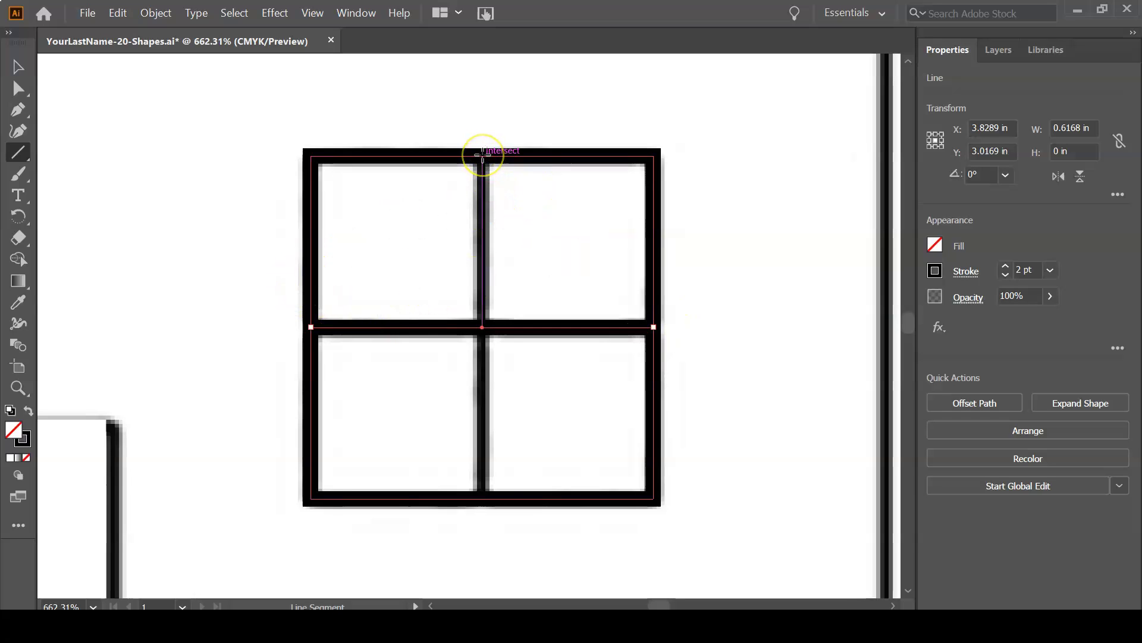
- Draw a vertical line segment about 0.62 in long through the window's centre and deselect it
{"action": "left_click_drag", "start_coordinate": [482, 156], "coordinate": [496, 495]}
{"action": "key", "text": "shift"}
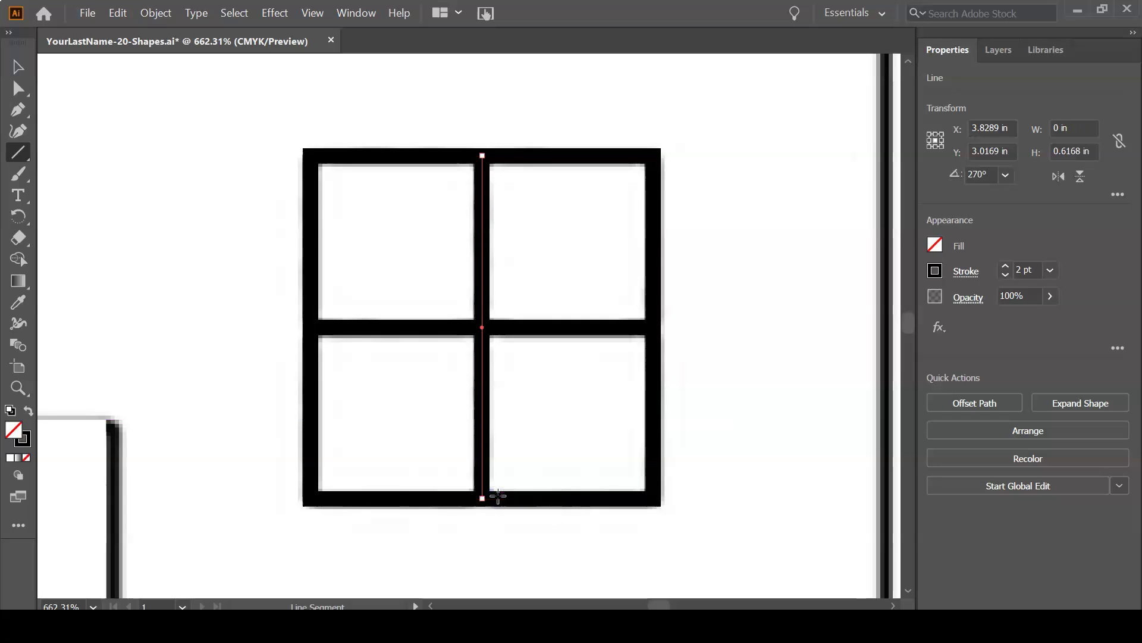
{"action": "left_click", "coordinate": [18, 68]}
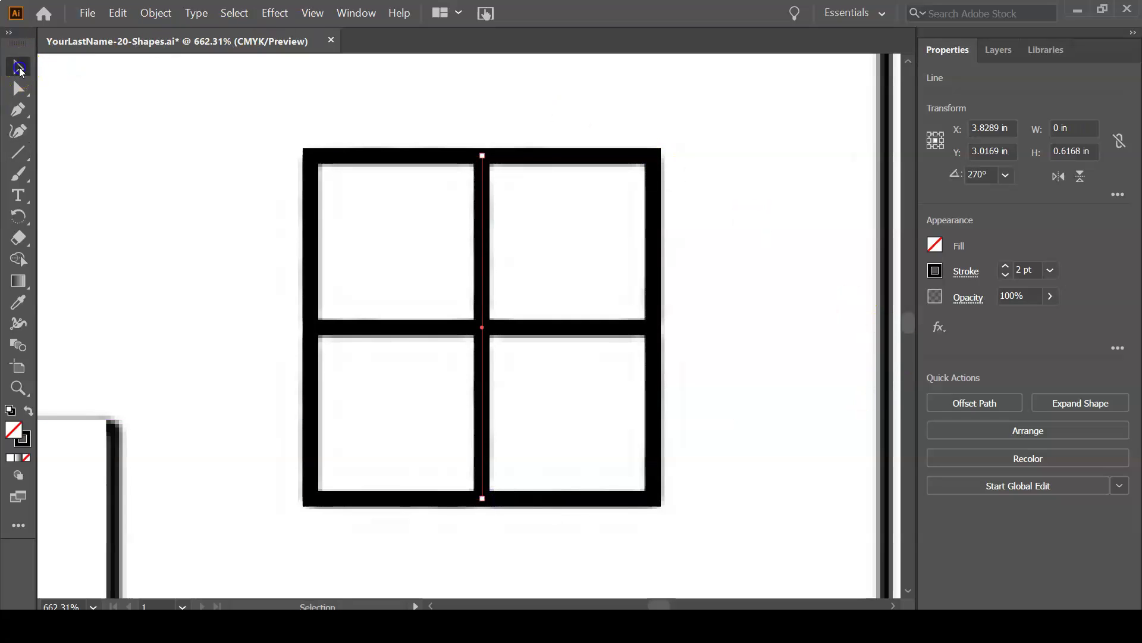
{"action": "left_click", "coordinate": [134, 97]}
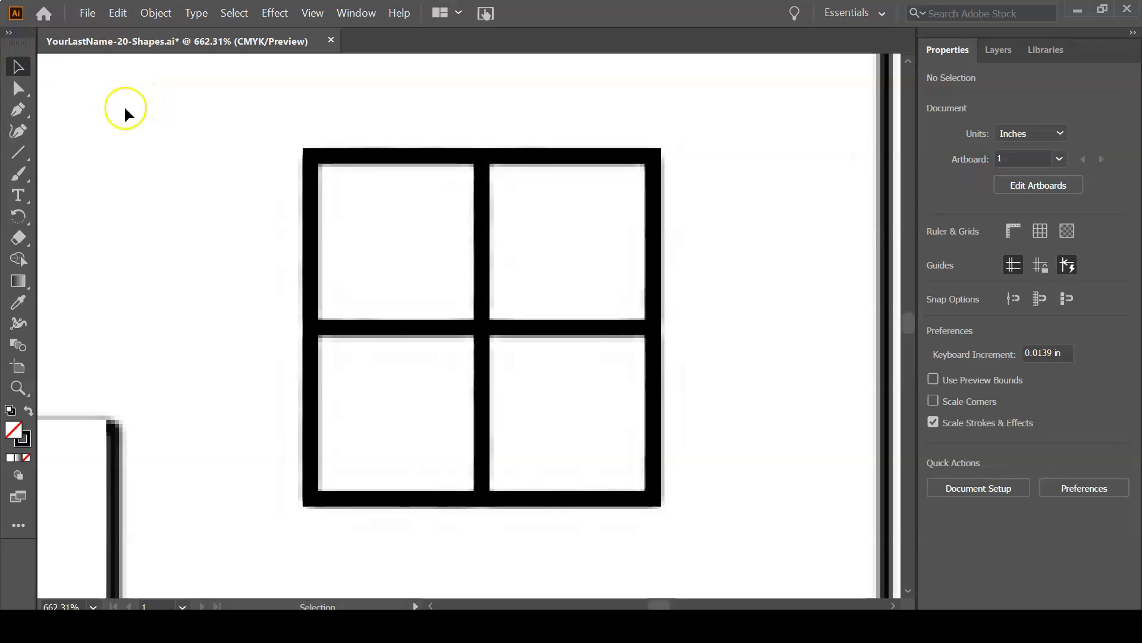
- View the window's square and lines in Outline mode, and switch back to Preview on CPU
{"action": "left_click", "coordinate": [313, 13]}
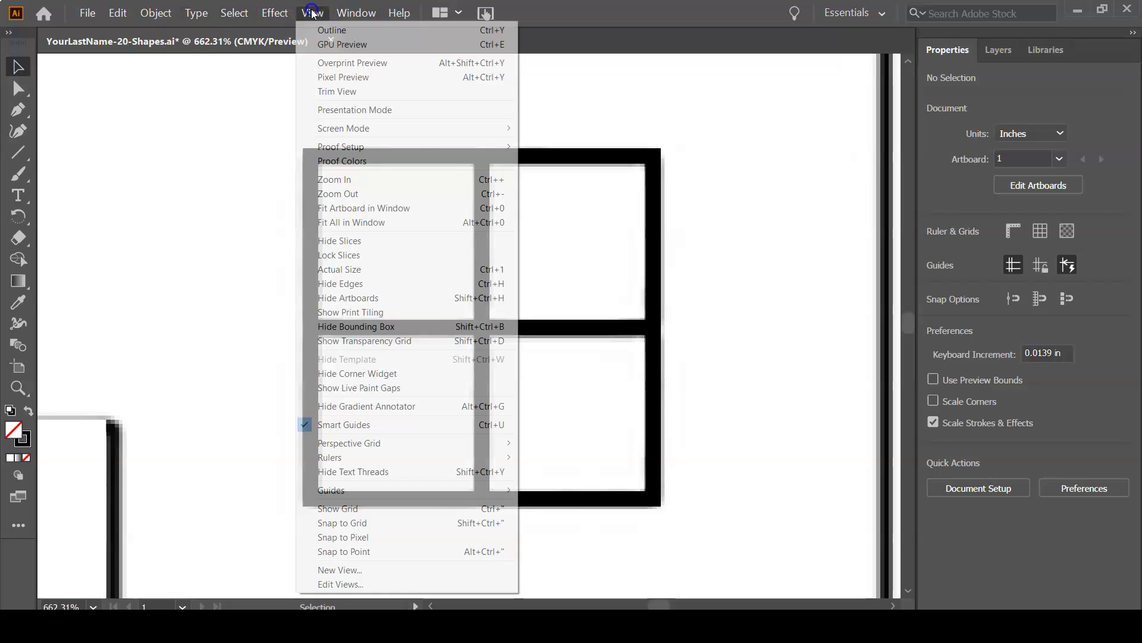
{"action": "left_click", "coordinate": [313, 31]}
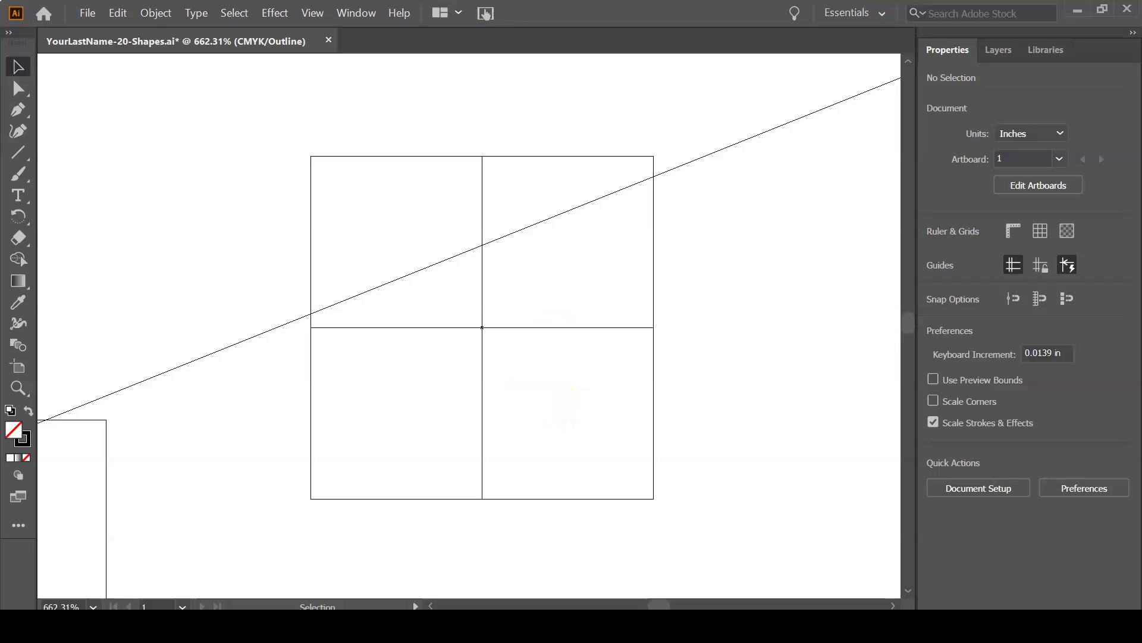
{"action": "left_click", "coordinate": [313, 14]}
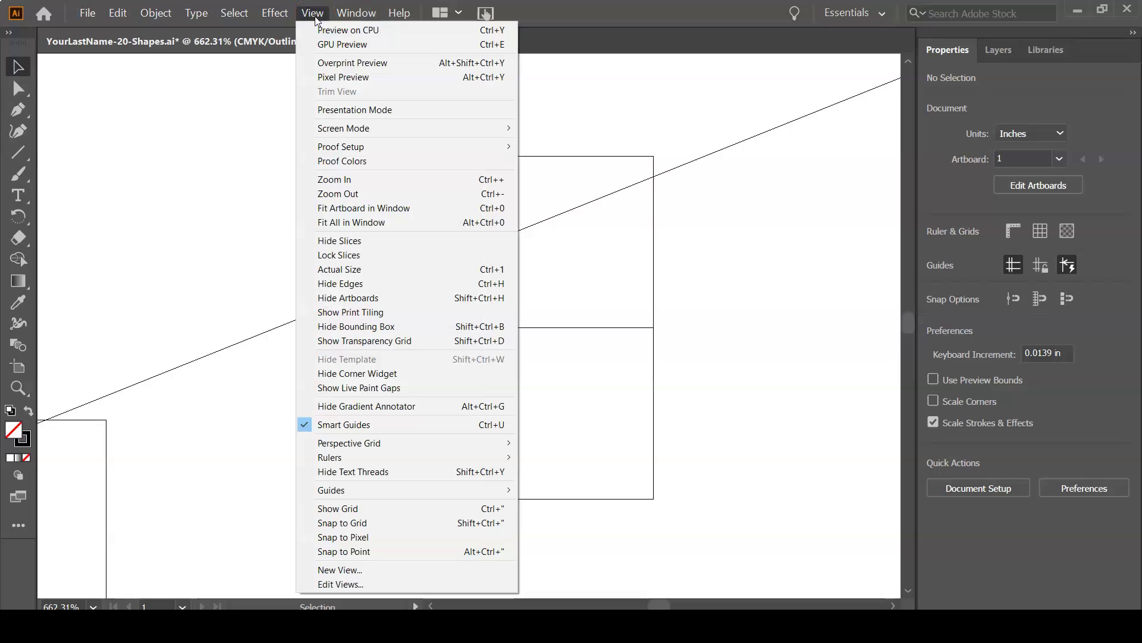
{"action": "left_click", "coordinate": [318, 30]}
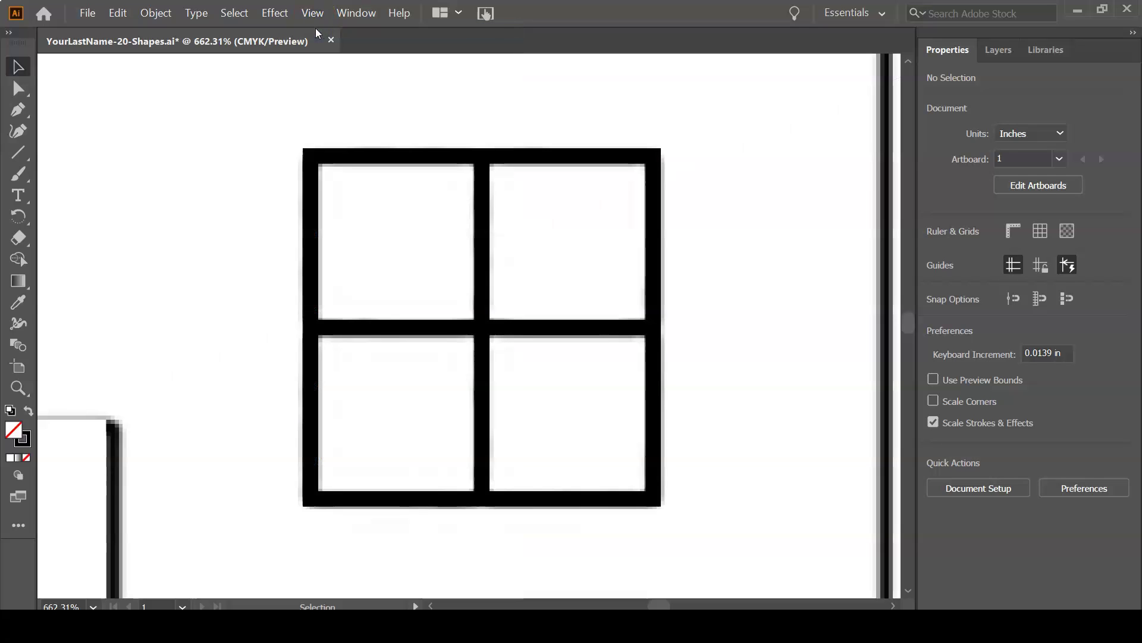
- Show the left house's hidden blue rectangle in Layer 2 again, with the whole house in view
{"action": "key", "text": "ctrl+minus"}
{"action": "key", "text": "ctrl+minus"}
{"action": "key", "text": "ctrl+minus"}
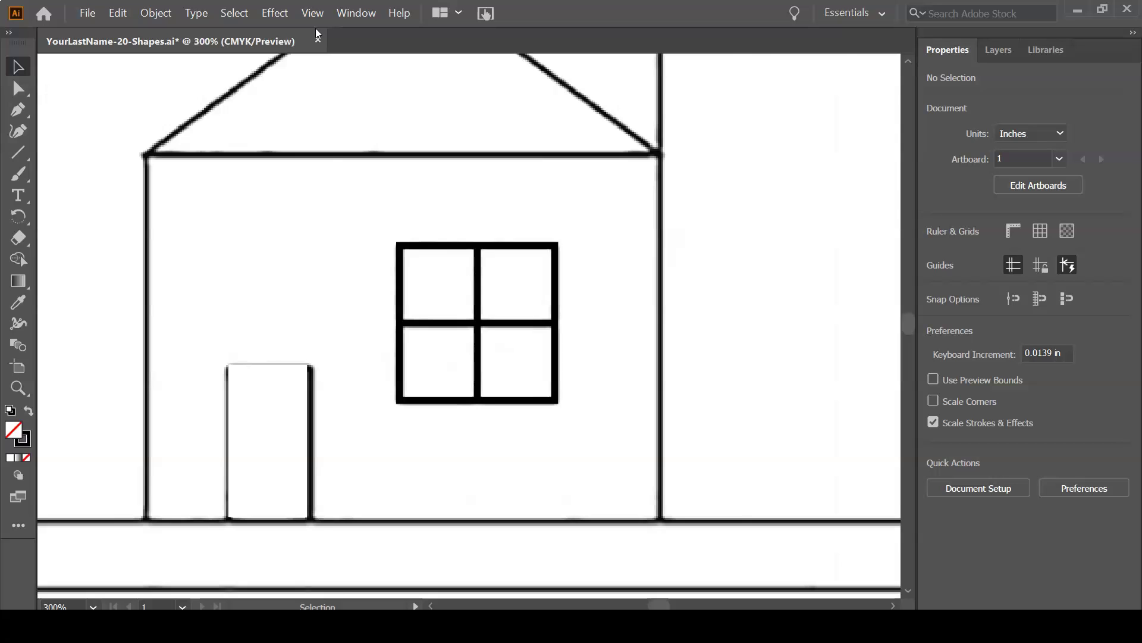
{"action": "key", "text": "ctrl+minus"}
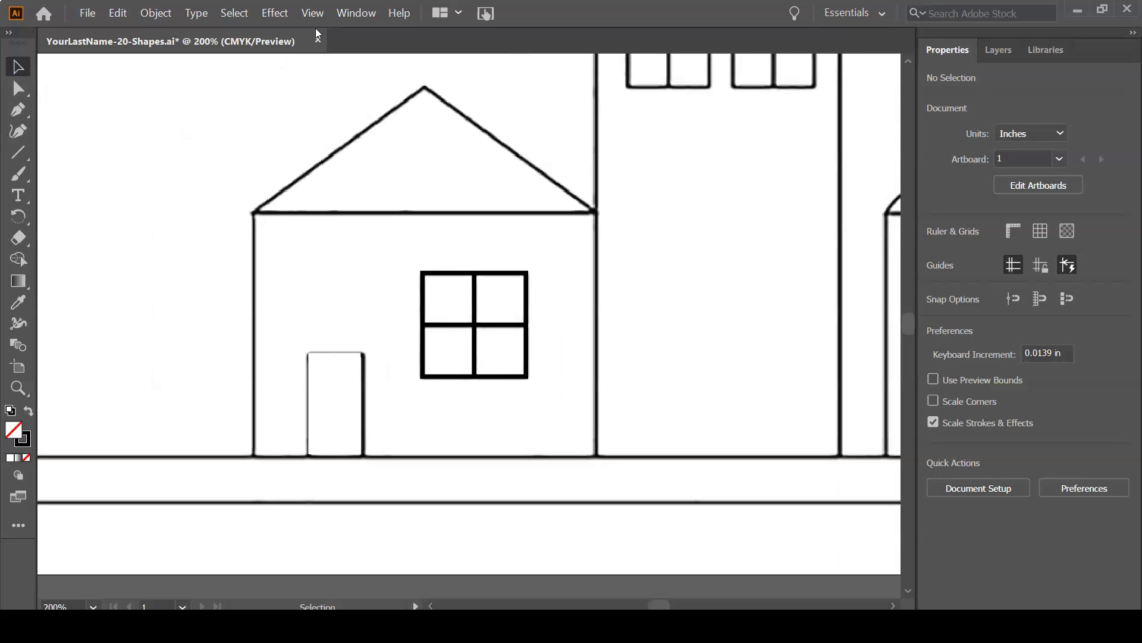
{"action": "left_click", "coordinate": [997, 52]}
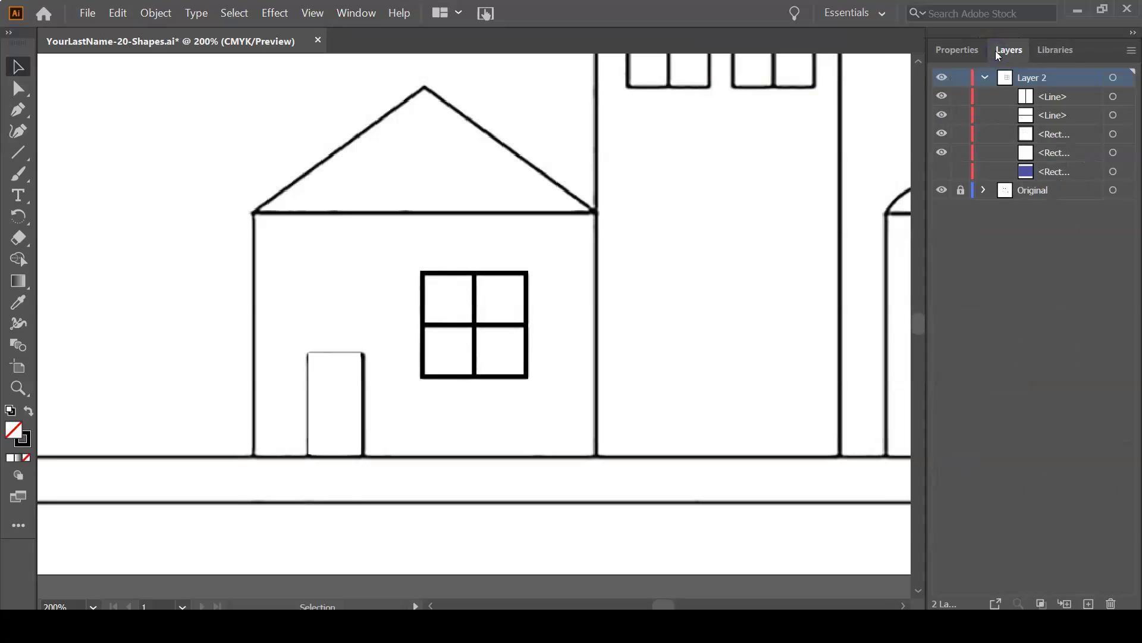
{"action": "left_click", "coordinate": [942, 172]}
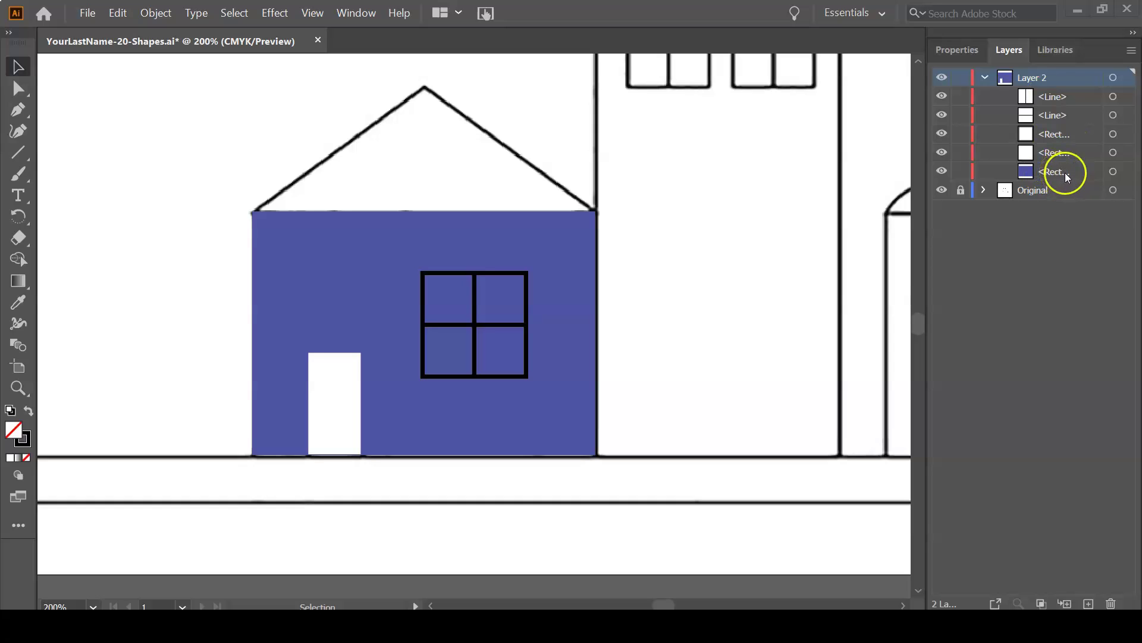
- Move the blue rectangle above the door and window shapes in Layer 2, and restore it to the back
{"action": "left_click_drag", "start_coordinate": [1074, 179], "coordinate": [1075, 92]}
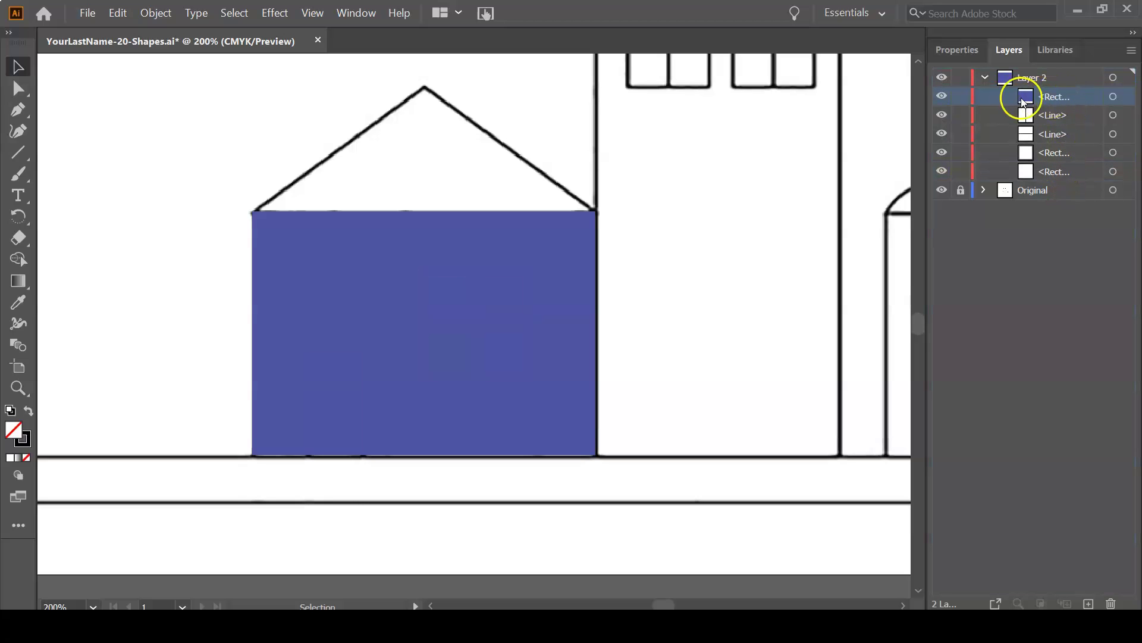
{"action": "left_click", "coordinate": [421, 357]}
{"action": "key", "text": "ctrl+shift+bracketleft"}
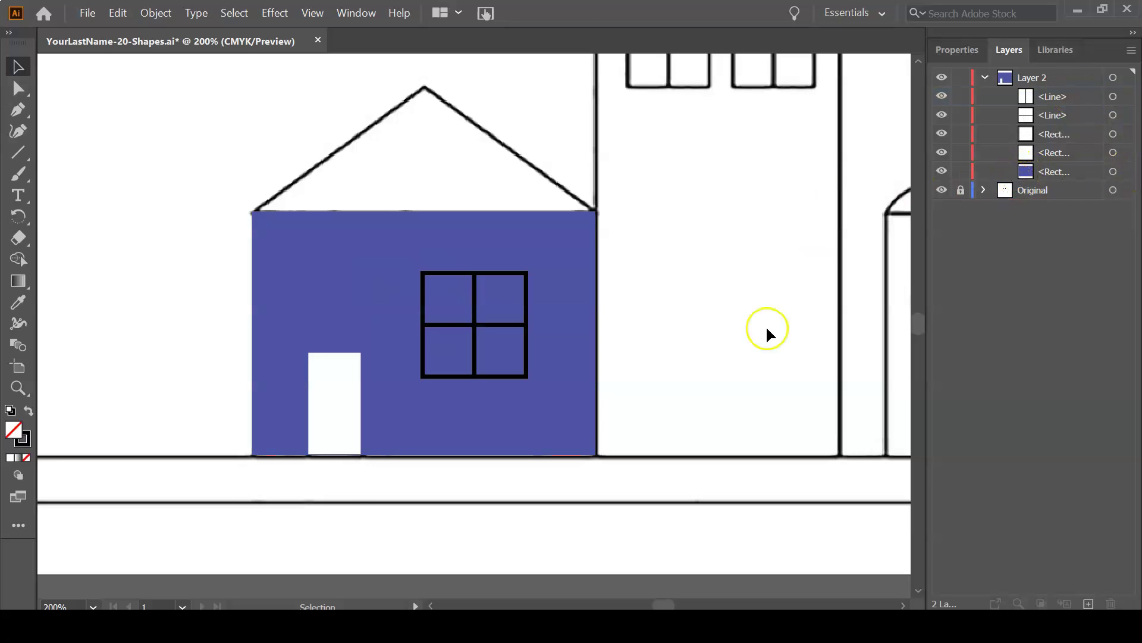
- Examine the Arrange options for the left house's blue rectangle without applying any of them
{"action": "left_click", "coordinate": [591, 268]}
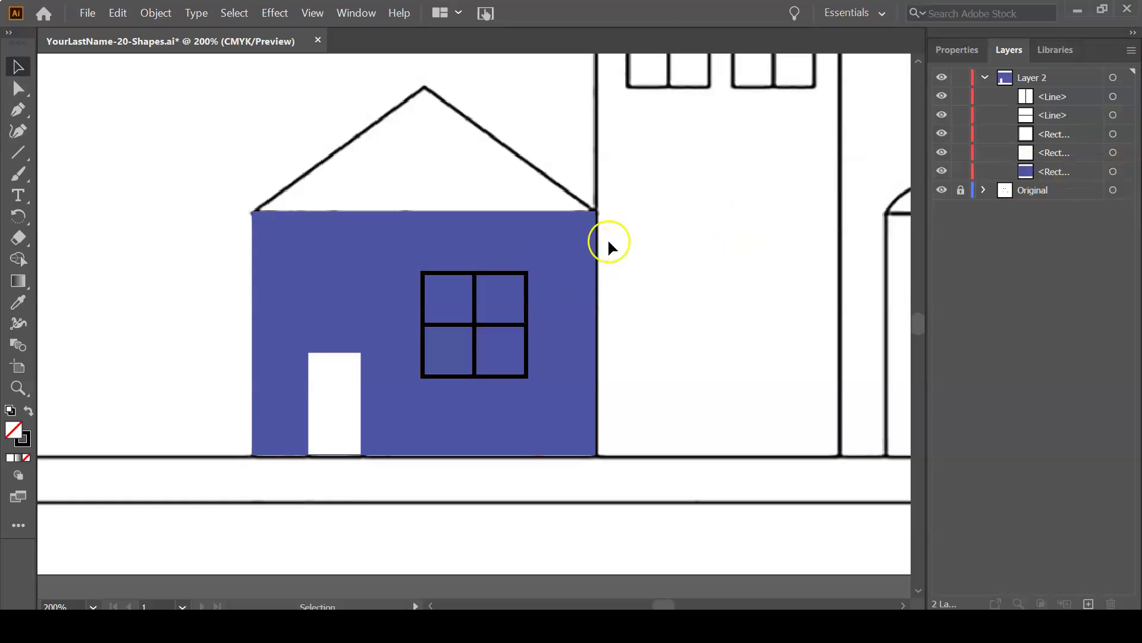
{"action": "right_click", "coordinate": [570, 258]}
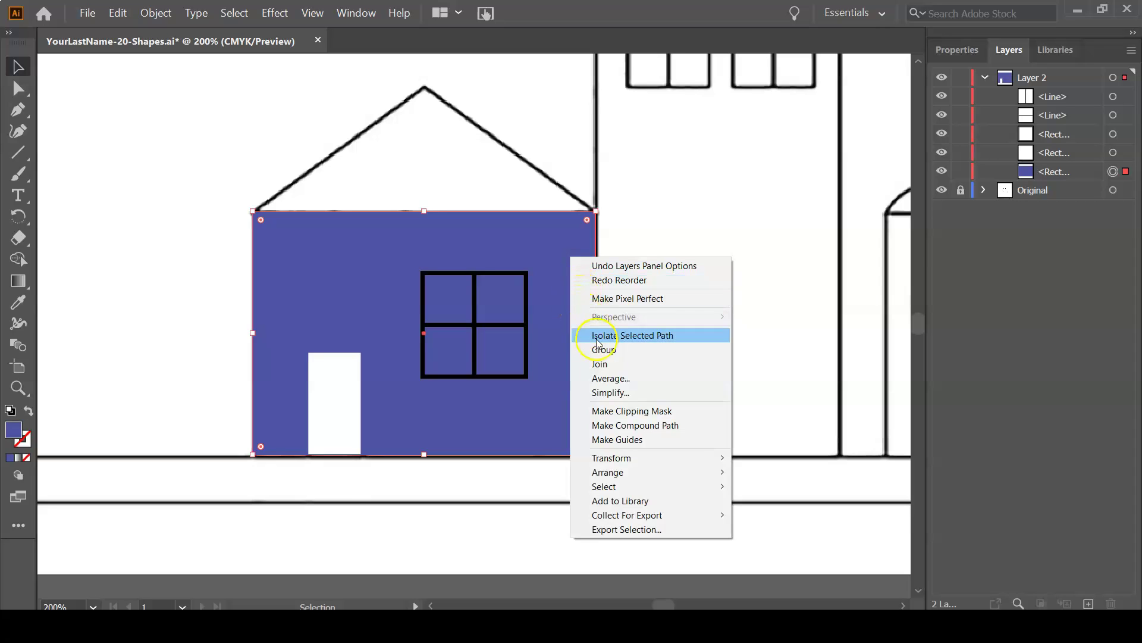
{"action": "mouse_move", "coordinate": [636, 480]}
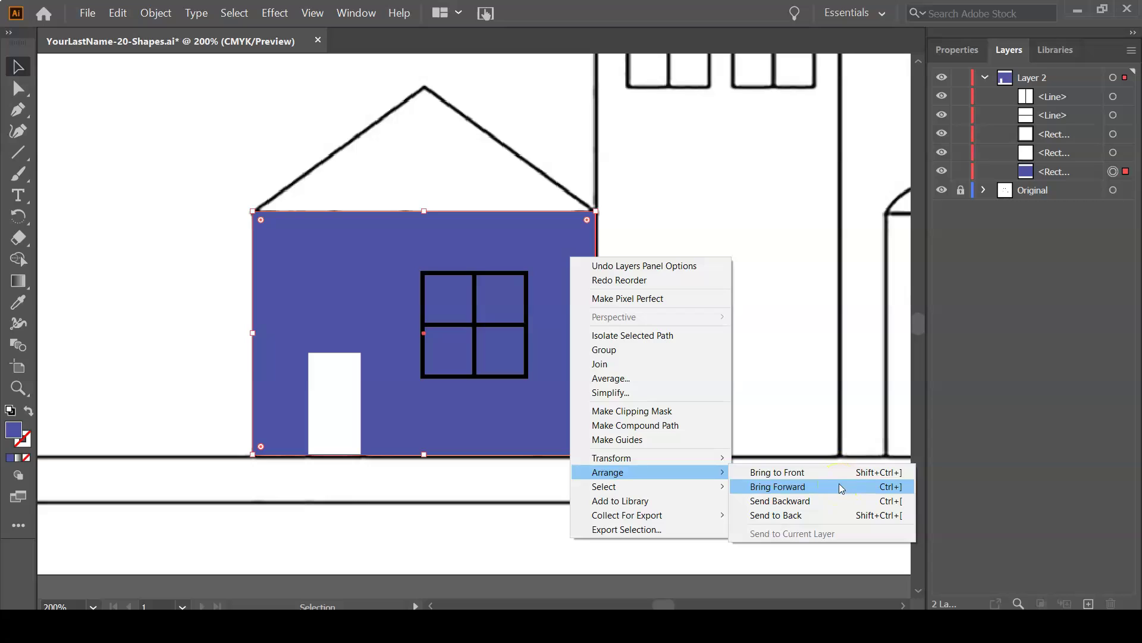
{"action": "left_click", "coordinate": [843, 501]}
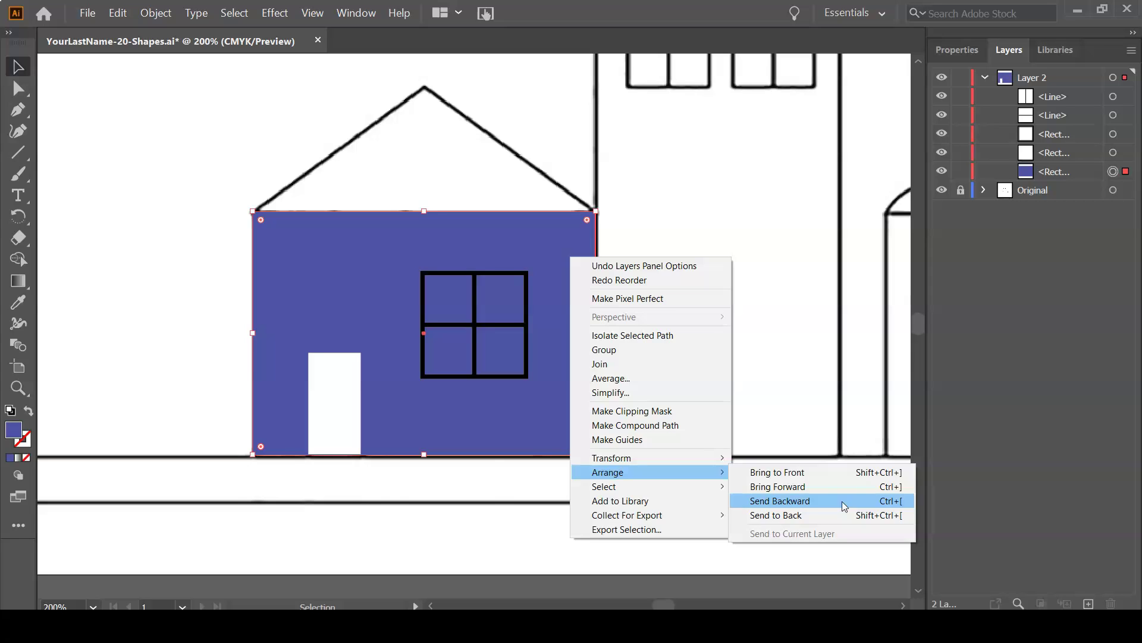
{"action": "left_click", "coordinate": [280, 476]}
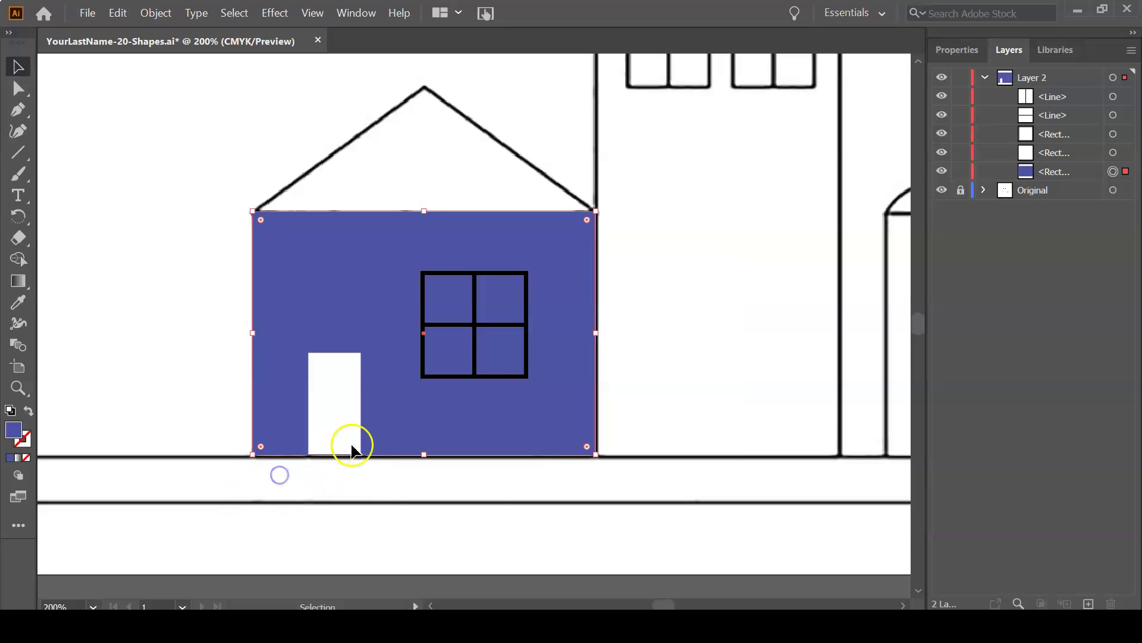
- Fill the window's square with white and save the document
{"action": "left_click", "coordinate": [500, 375]}
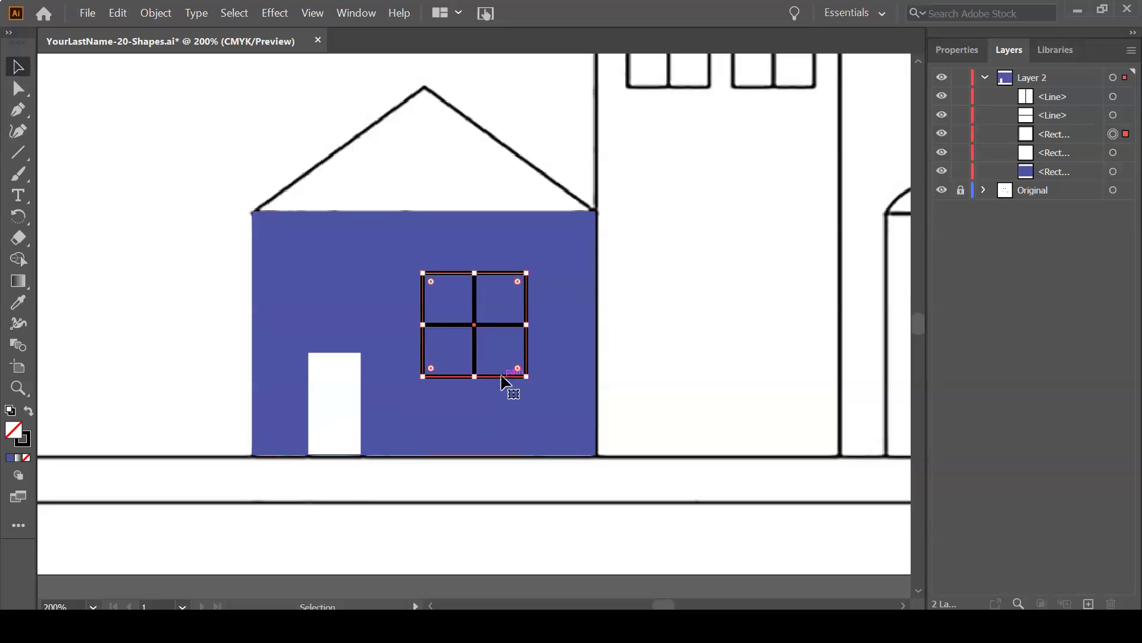
{"action": "left_click", "coordinate": [956, 50]}
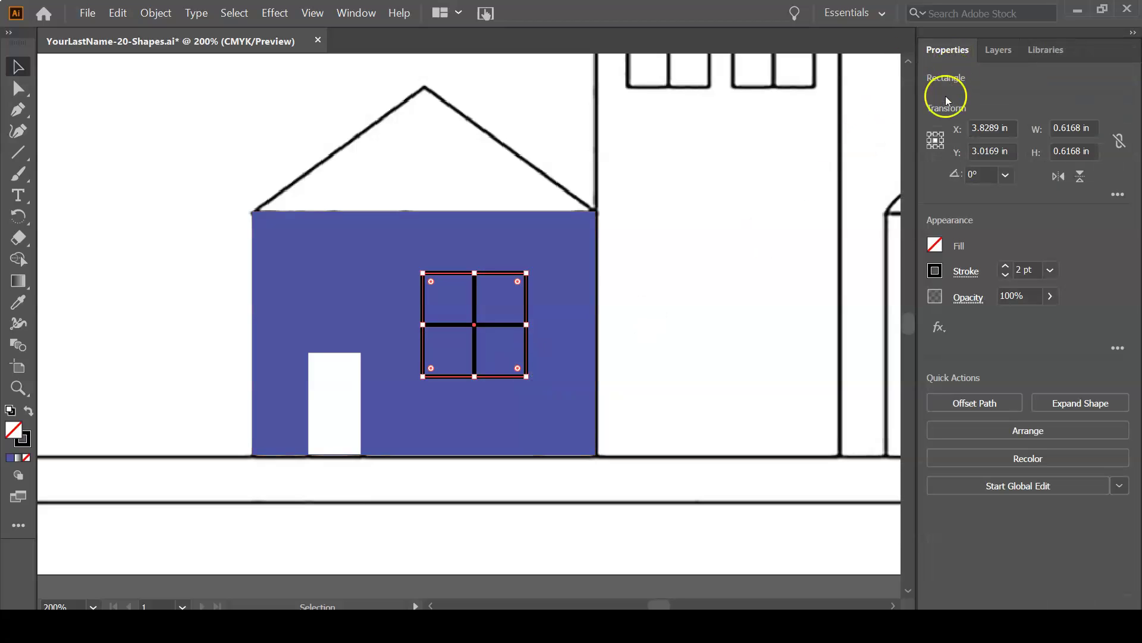
{"action": "left_click", "coordinate": [936, 243]}
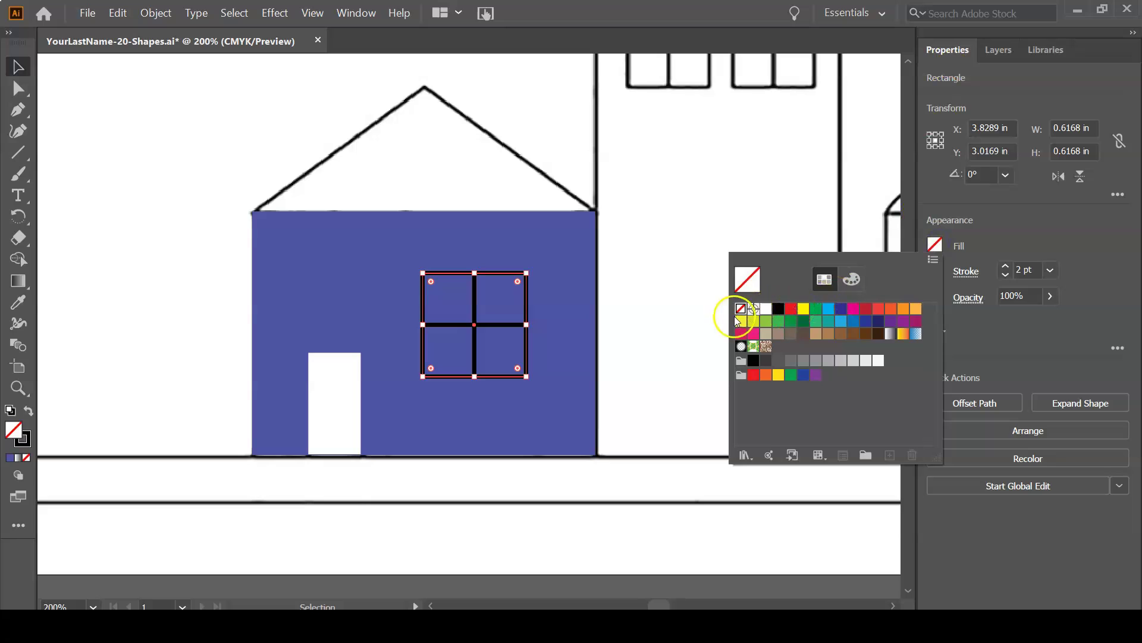
{"action": "left_click", "coordinate": [766, 308]}
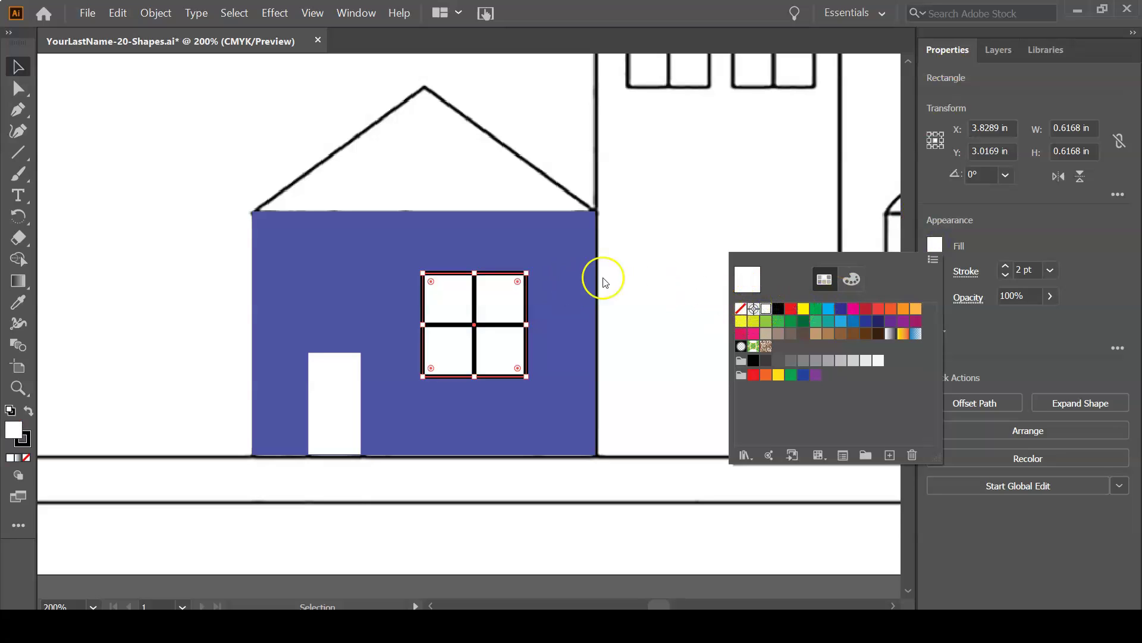
{"action": "left_click", "coordinate": [628, 273]}
{"action": "left_click", "coordinate": [168, 148]}
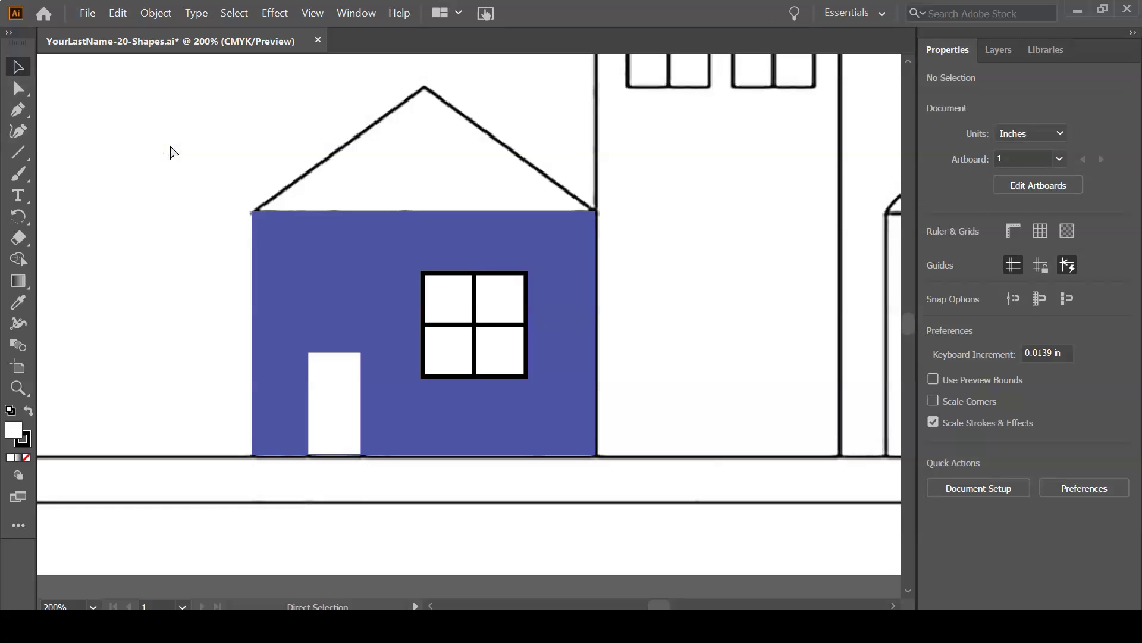
{"action": "key", "text": "ctrl+s"}
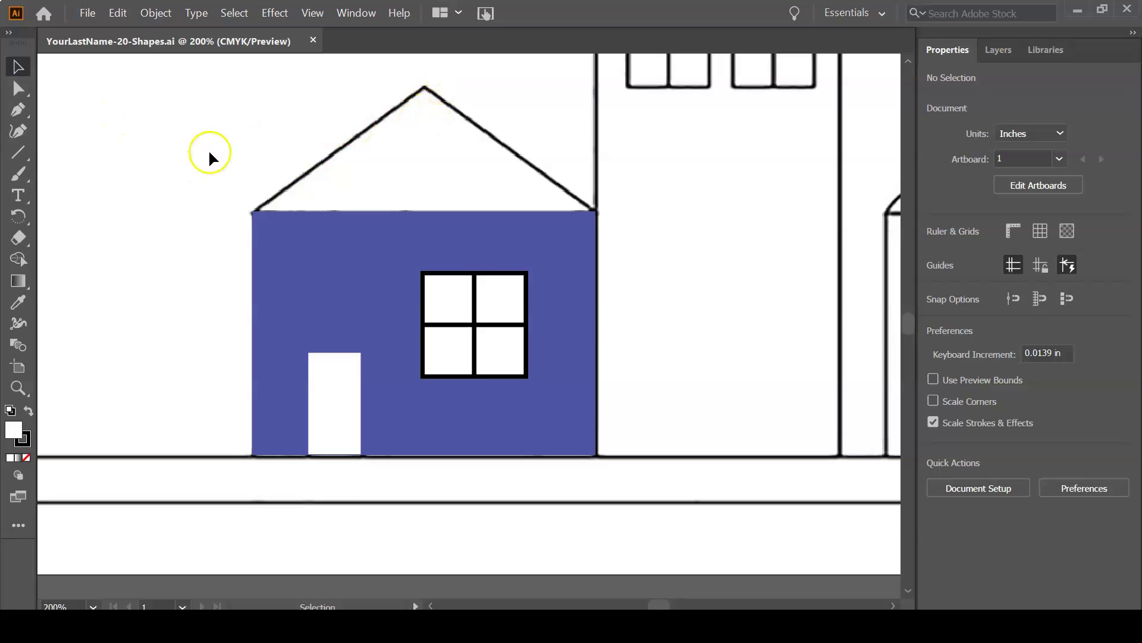
- Trace the left house's triangular roof as a closed path with the Pen tool
{"action": "left_click", "coordinate": [19, 111]}
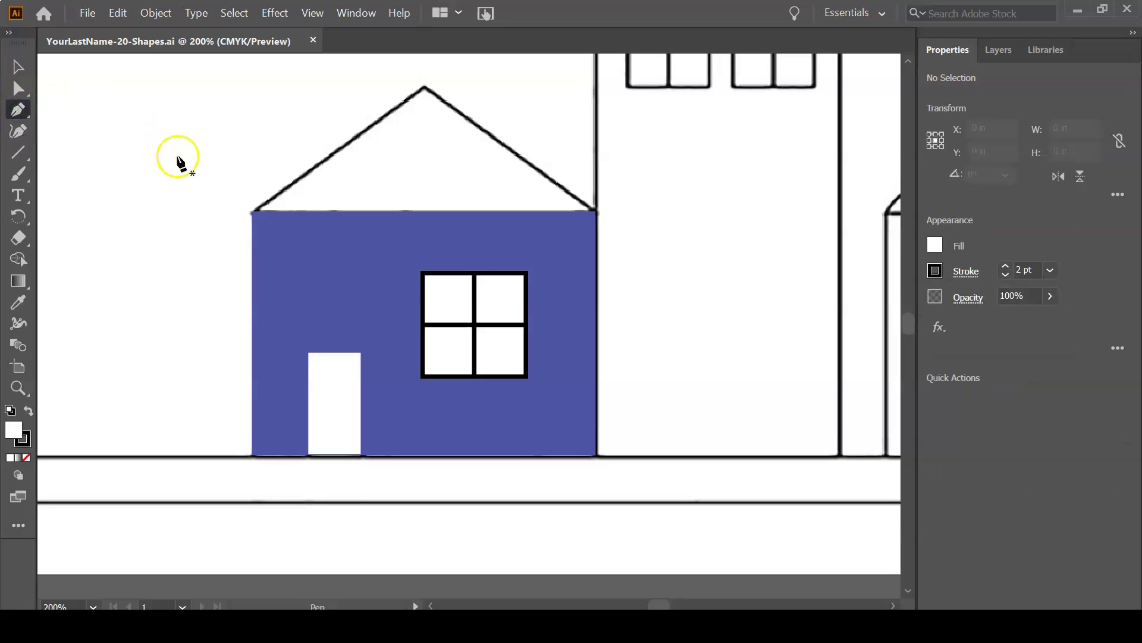
{"action": "left_click", "coordinate": [252, 211]}
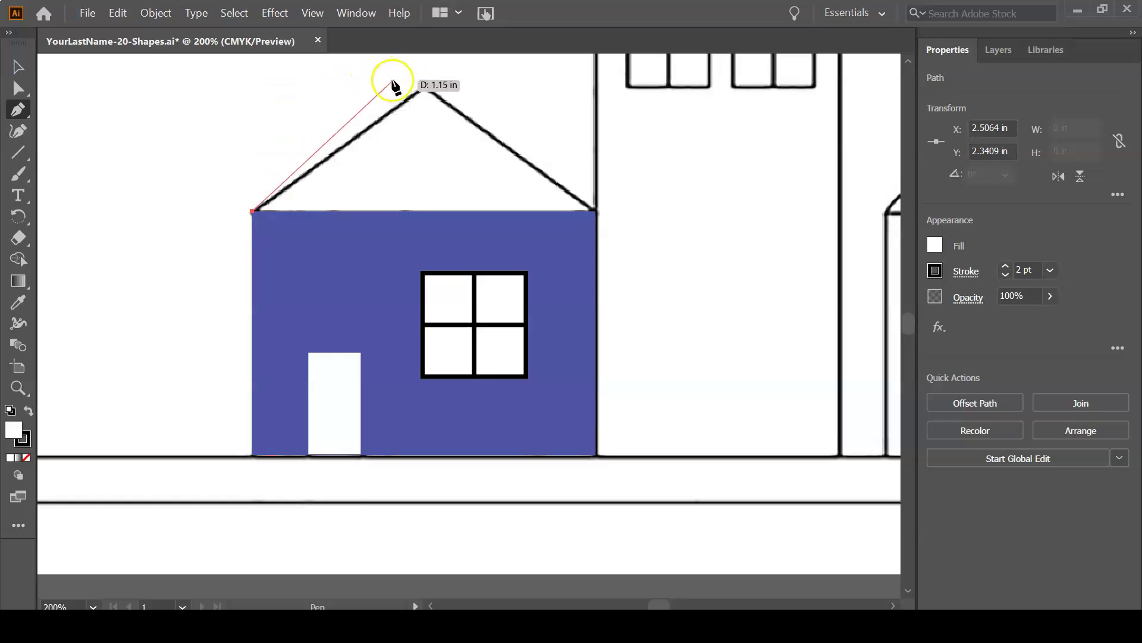
{"action": "left_click", "coordinate": [424, 89]}
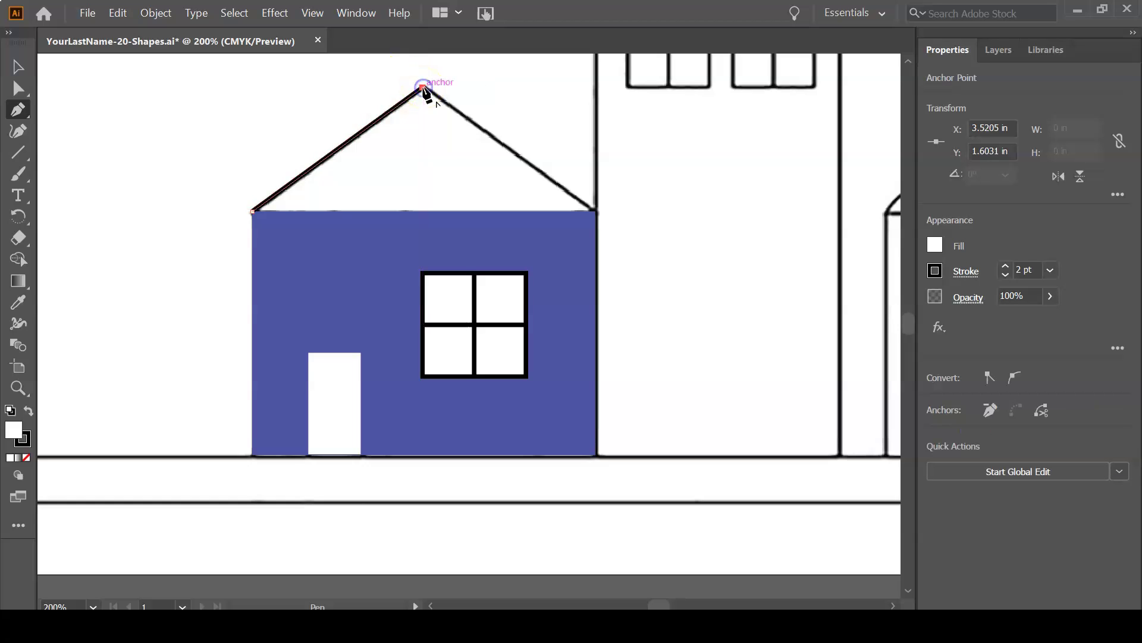
{"action": "left_click", "coordinate": [596, 212]}
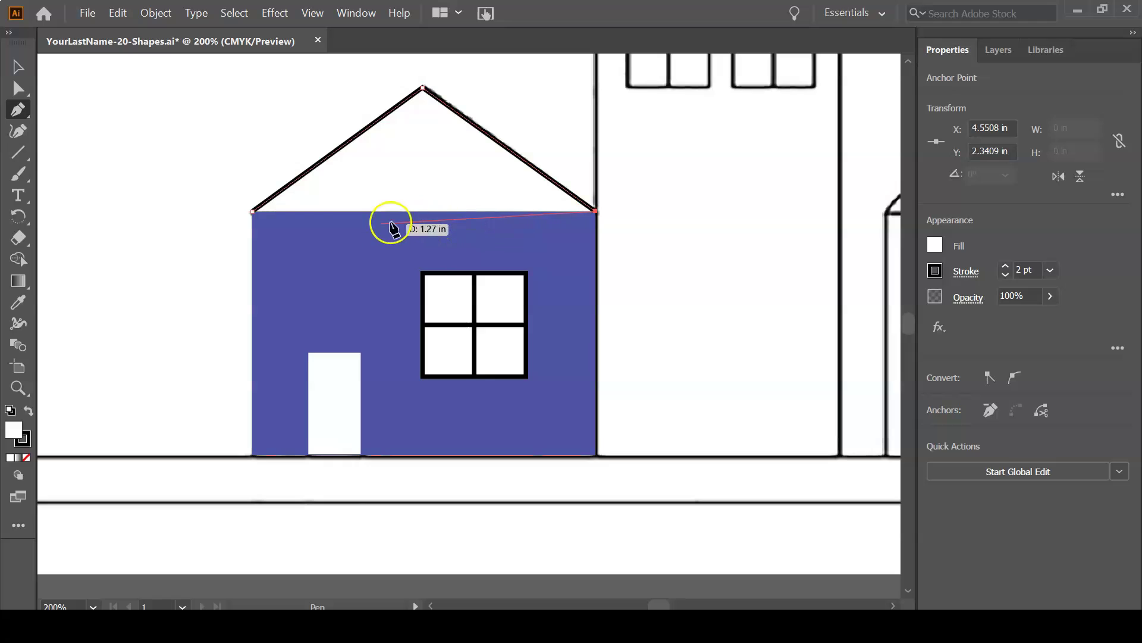
{"action": "left_click", "coordinate": [254, 212]}
{"action": "left_click", "coordinate": [253, 210]}
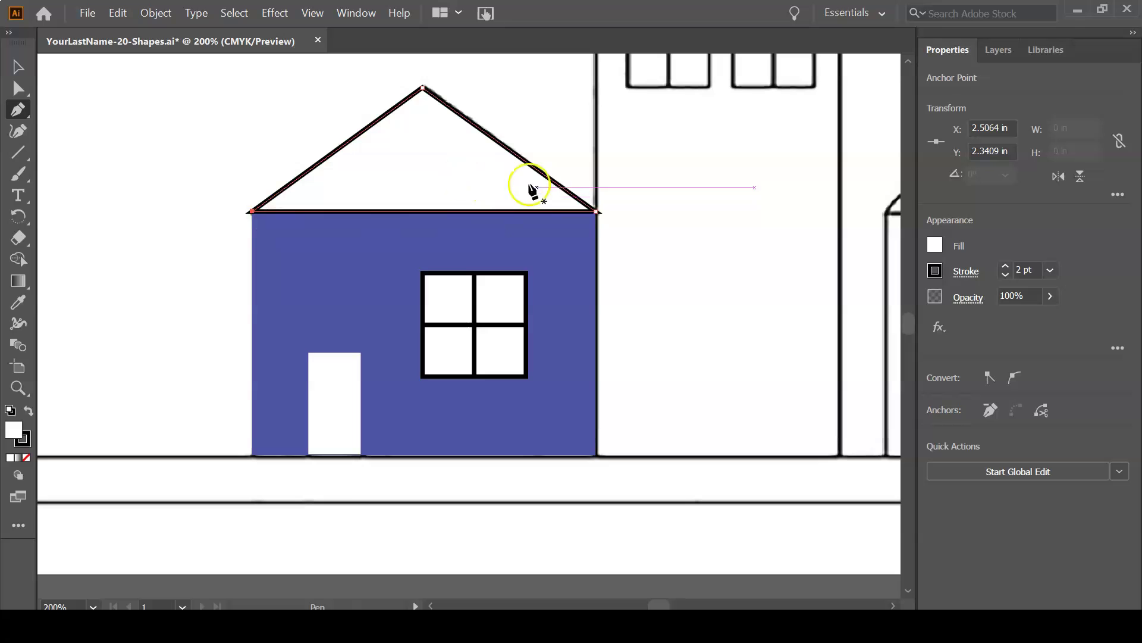
- Try yellow and red as the stroke colour of the roof triangle
{"action": "key", "text": "ctrl+plus"}
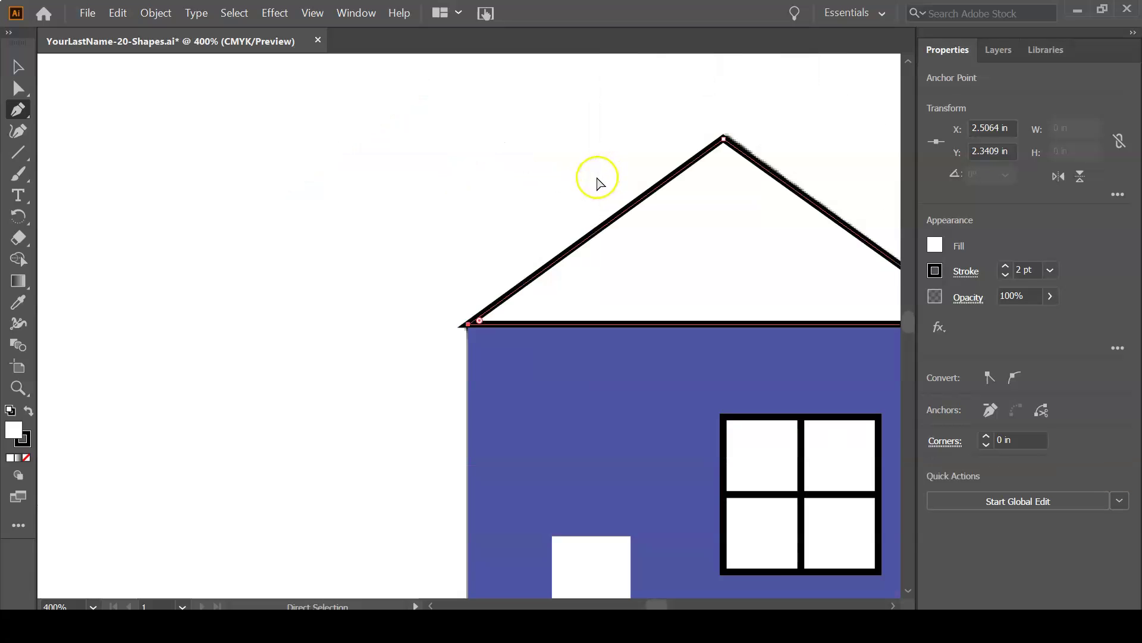
{"action": "key", "text": "ctrl+plus"}
{"action": "key", "text": "ctrl+plus"}
{"action": "left_click_drag", "start_coordinate": [719, 269], "coordinate": [127, 471]}
{"action": "key", "text": "ctrl+minus"}
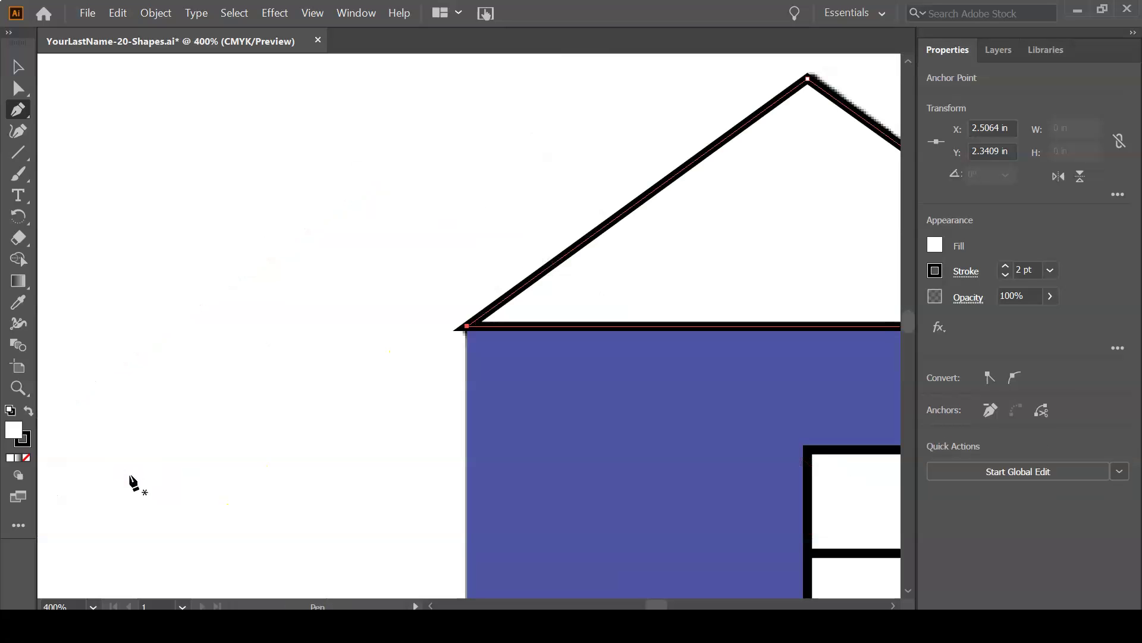
{"action": "left_click_drag", "start_coordinate": [813, 298], "coordinate": [517, 349]}
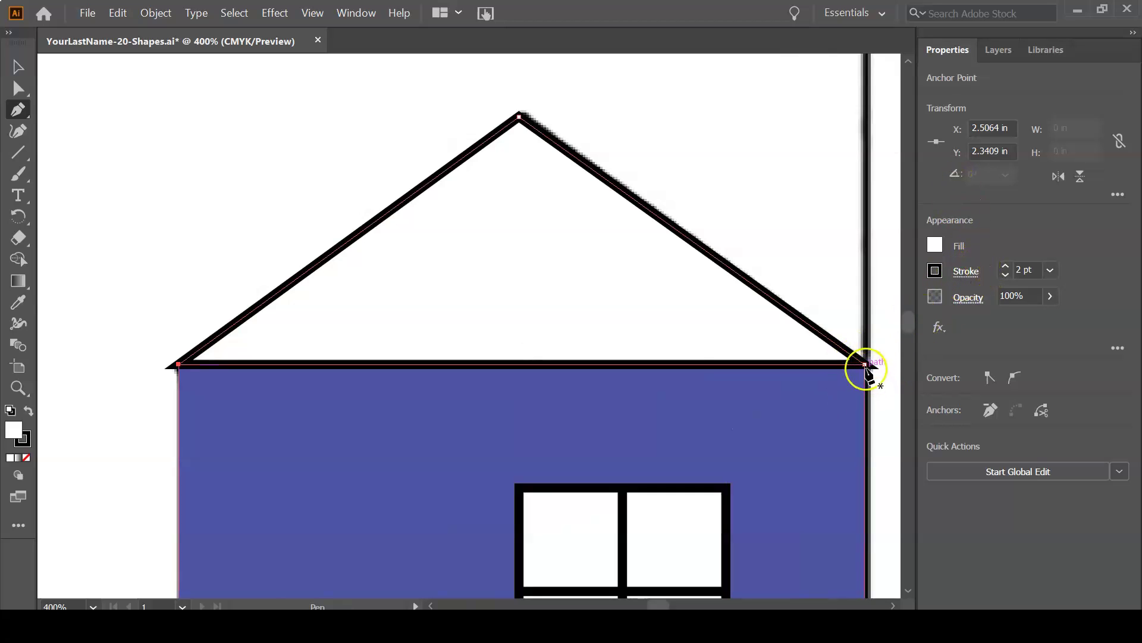
{"action": "left_click", "coordinate": [935, 272]}
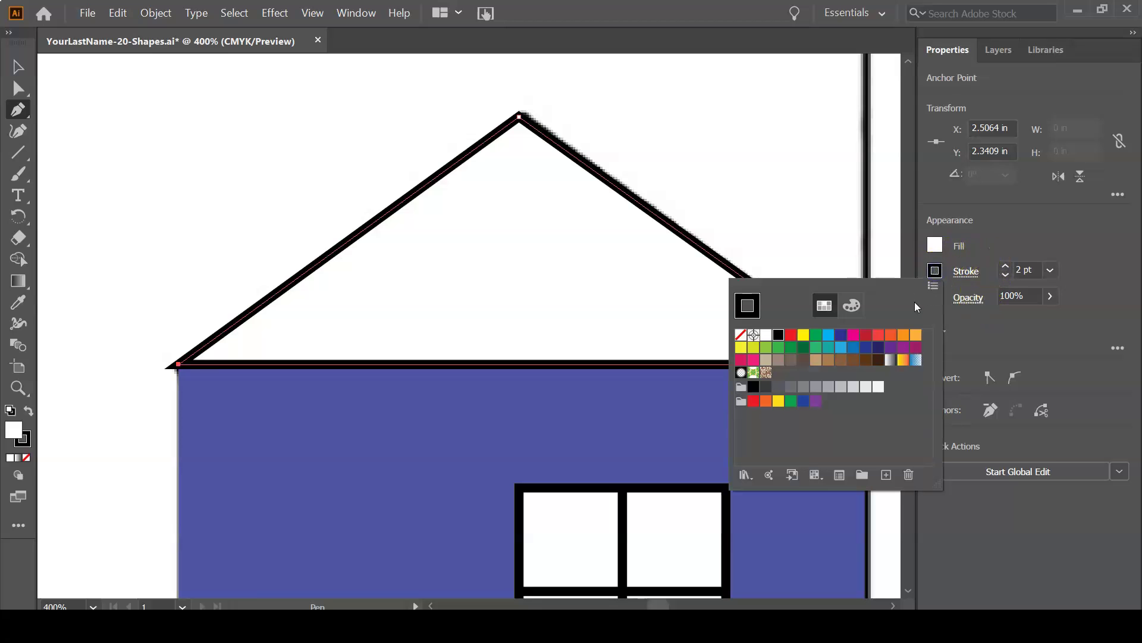
{"action": "left_click", "coordinate": [805, 336]}
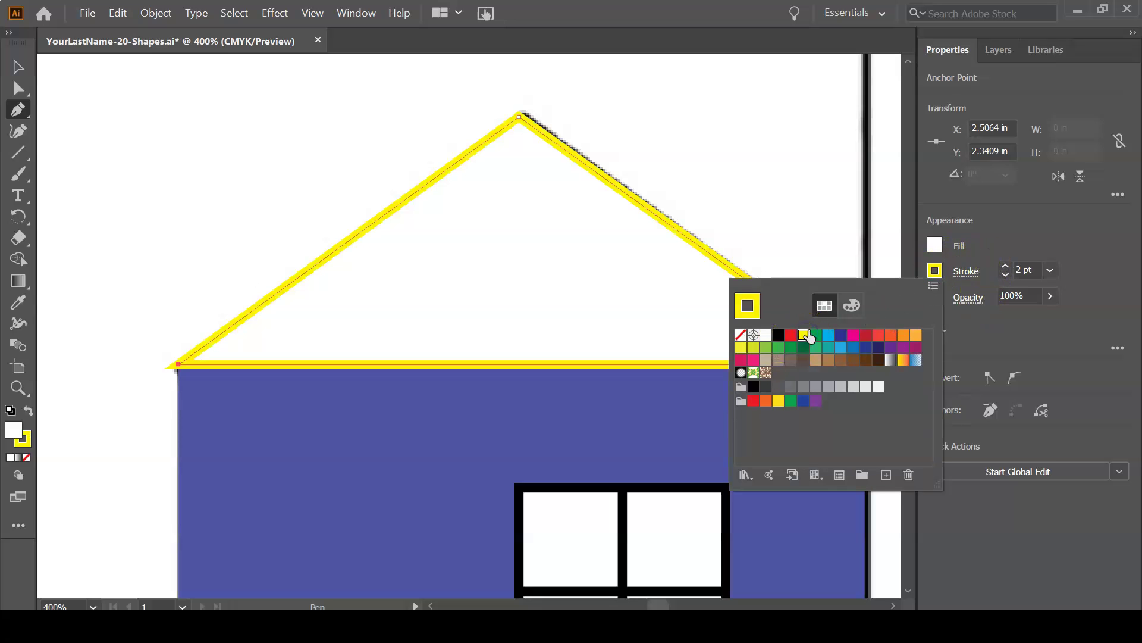
{"action": "left_click", "coordinate": [880, 337]}
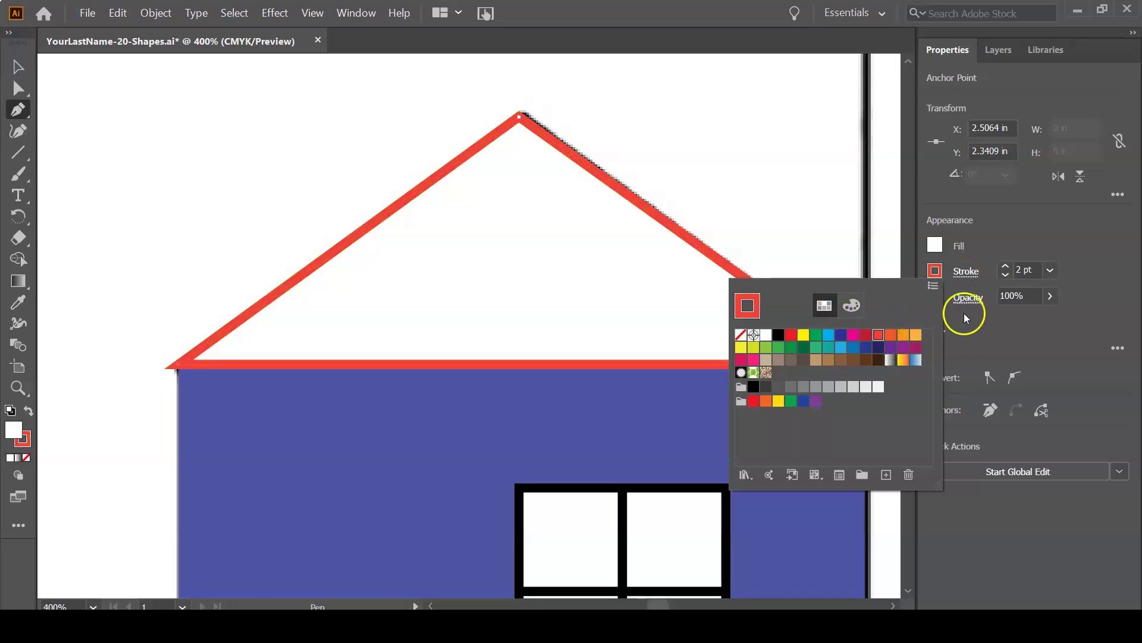
{"action": "left_click", "coordinate": [965, 316]}
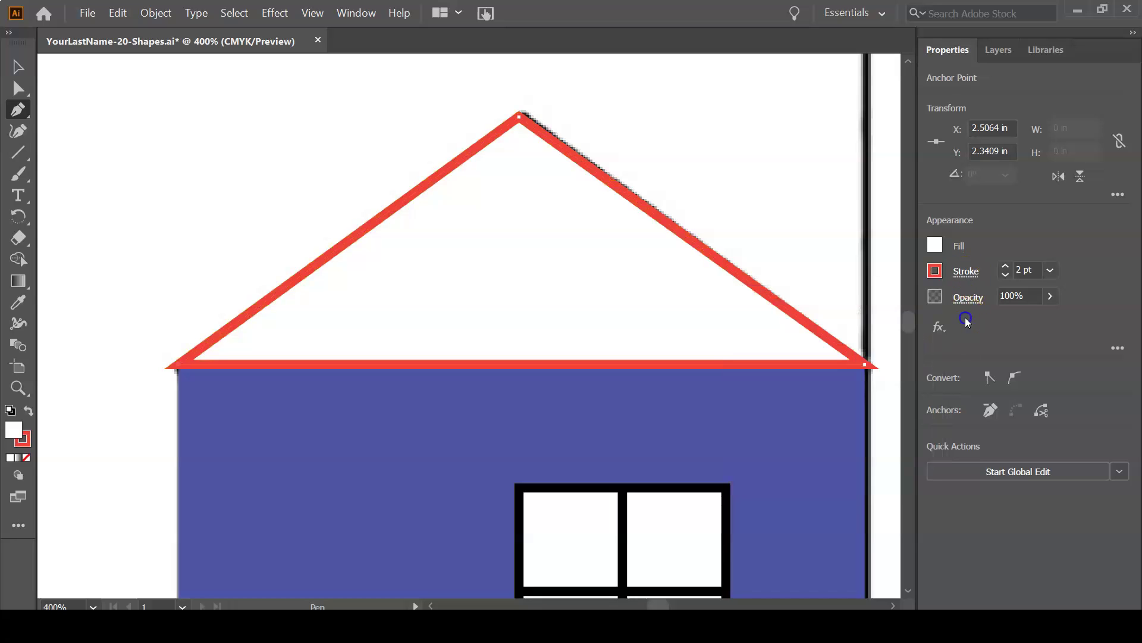
- Check the roof triangle's stroke options and change its stroke colour to green
{"action": "left_click", "coordinate": [966, 272]}
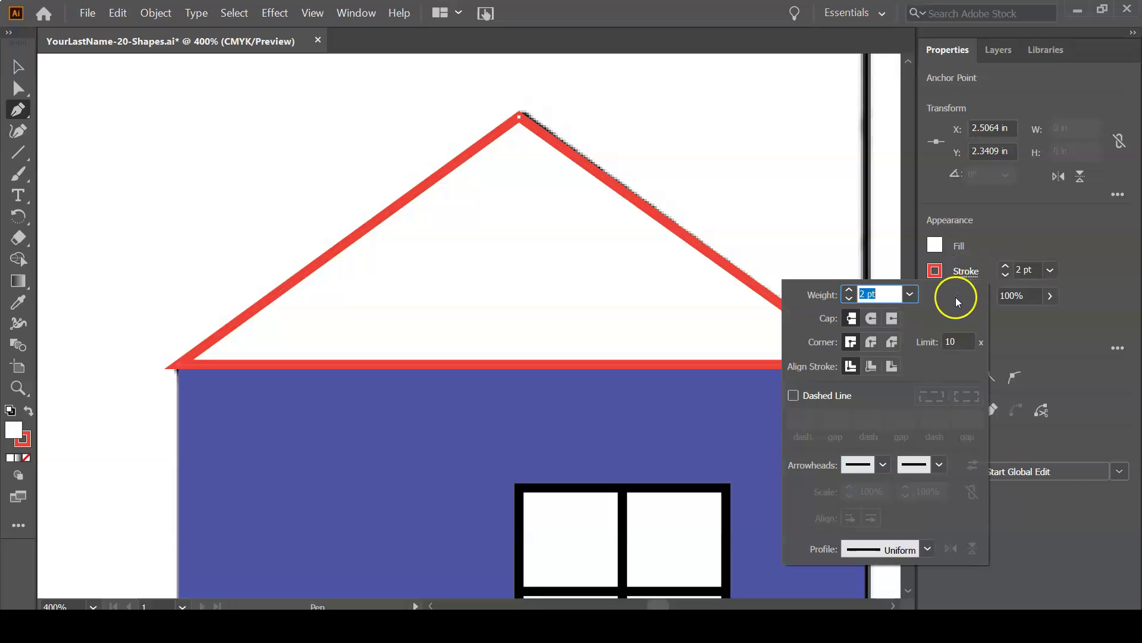
{"action": "left_click", "coordinate": [285, 383], "text": "ctrl"}
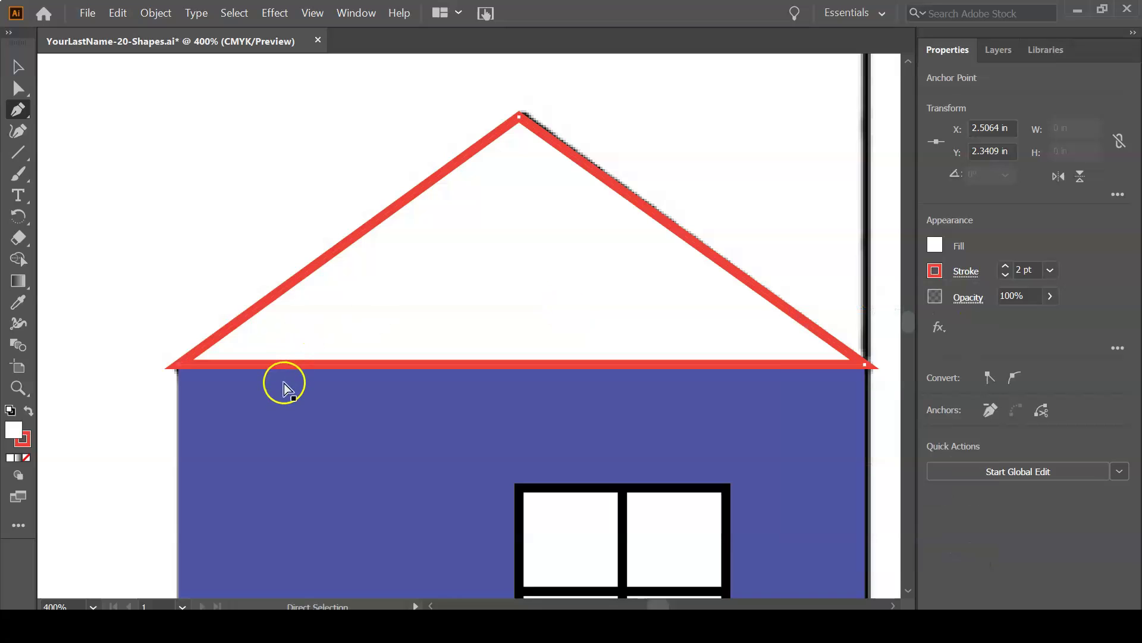
{"action": "key", "text": "ctrl+plus"}
{"action": "key", "text": "ctrl+plus"}
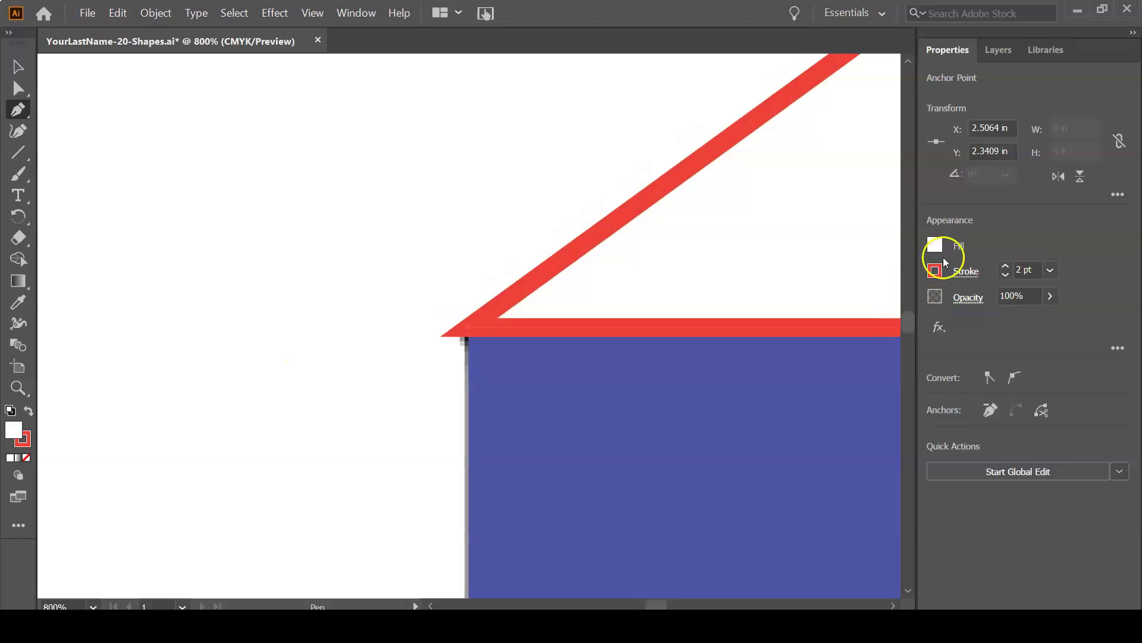
{"action": "left_click", "coordinate": [964, 273]}
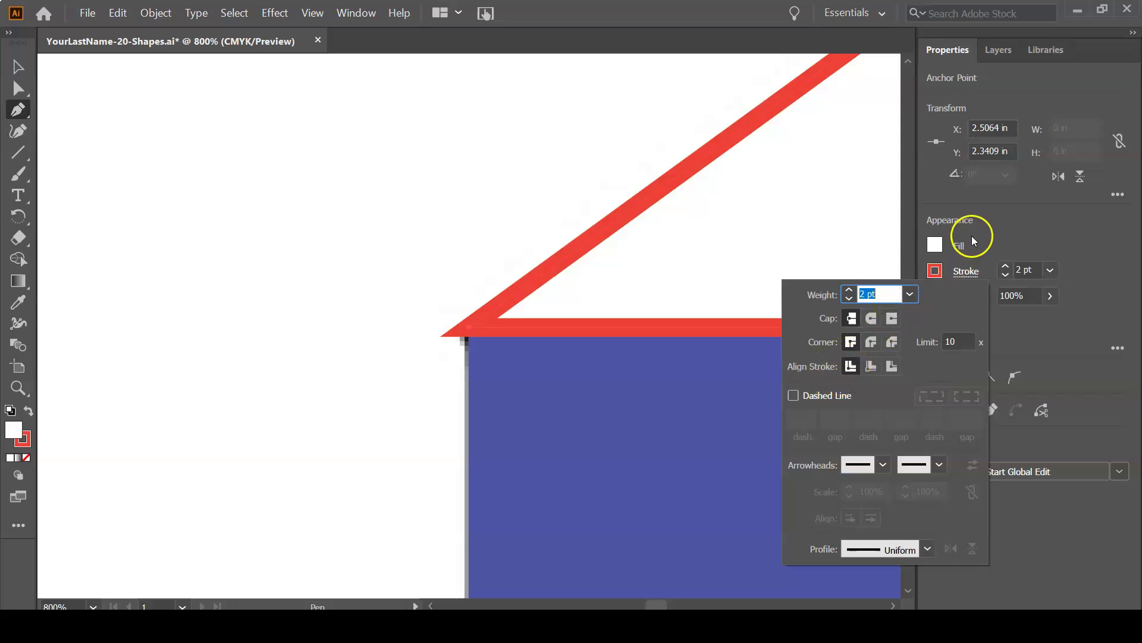
{"action": "left_click", "coordinate": [994, 234]}
{"action": "left_click", "coordinate": [943, 272]}
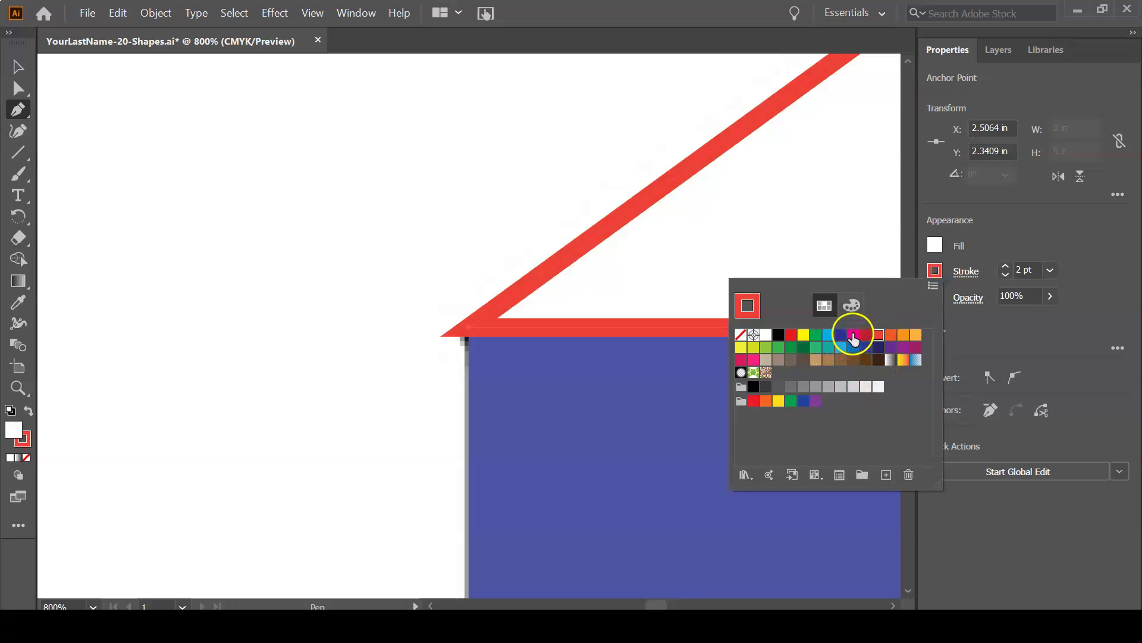
{"action": "left_click", "coordinate": [815, 349]}
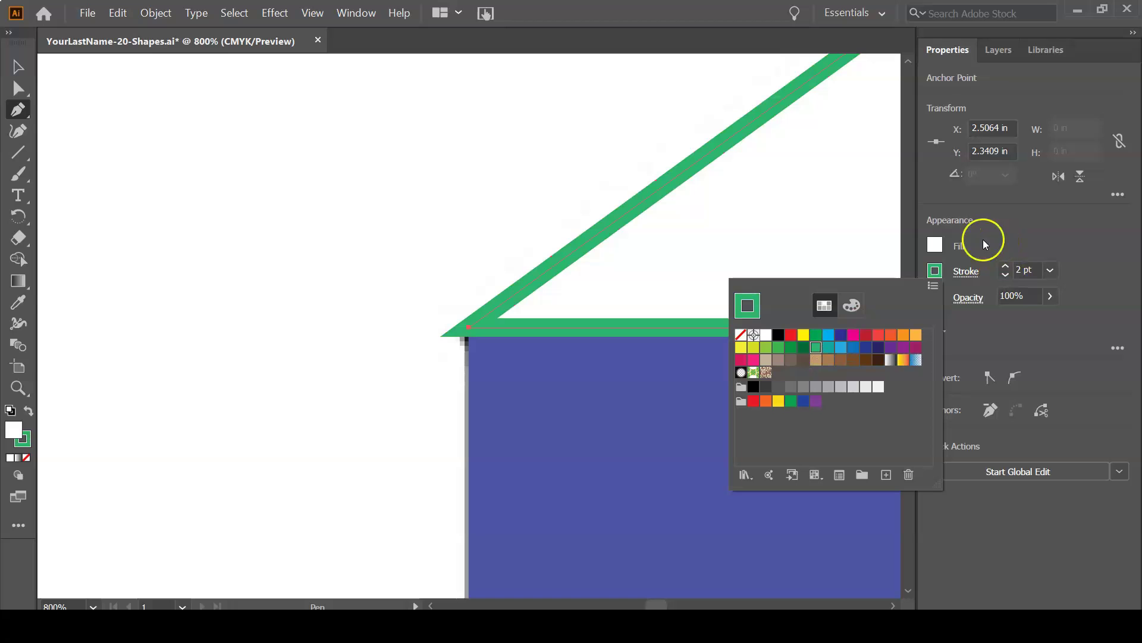
{"action": "left_click", "coordinate": [490, 243]}
- Try aligning the roof triangle's stroke to the inside, and set the alignment to outside
{"action": "key", "text": "ctrl+plus"}
{"action": "key", "text": "ctrl+plus"}
{"action": "key", "text": "ctrl+plus"}
{"action": "key", "text": "ctrl+plus"}
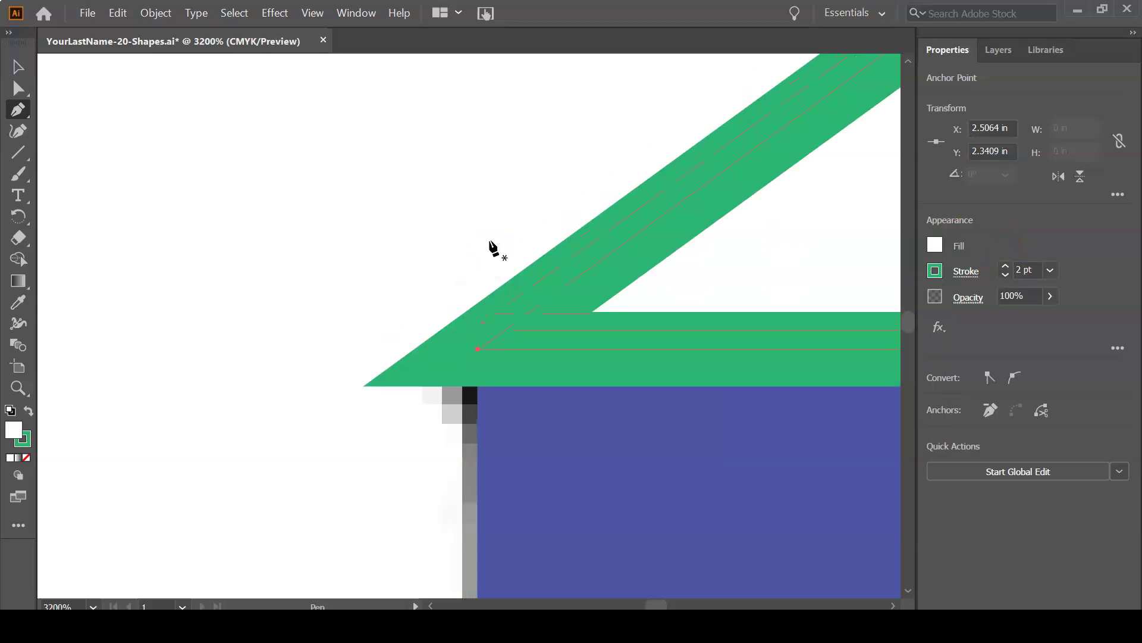
{"action": "left_click", "coordinate": [966, 272]}
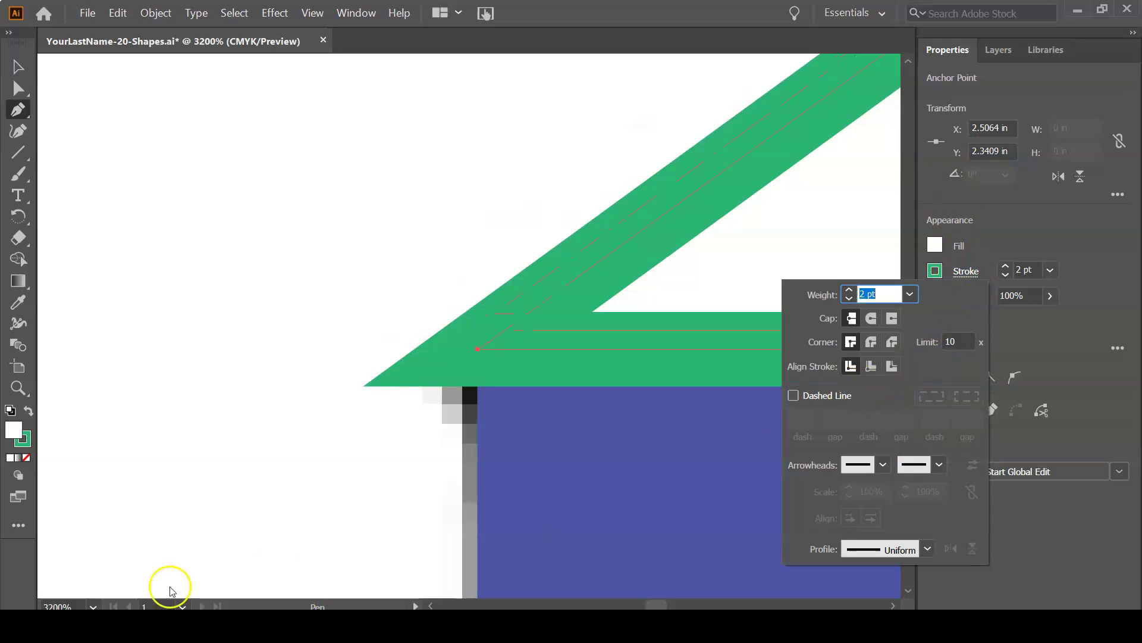
{"action": "left_click", "coordinate": [966, 273]}
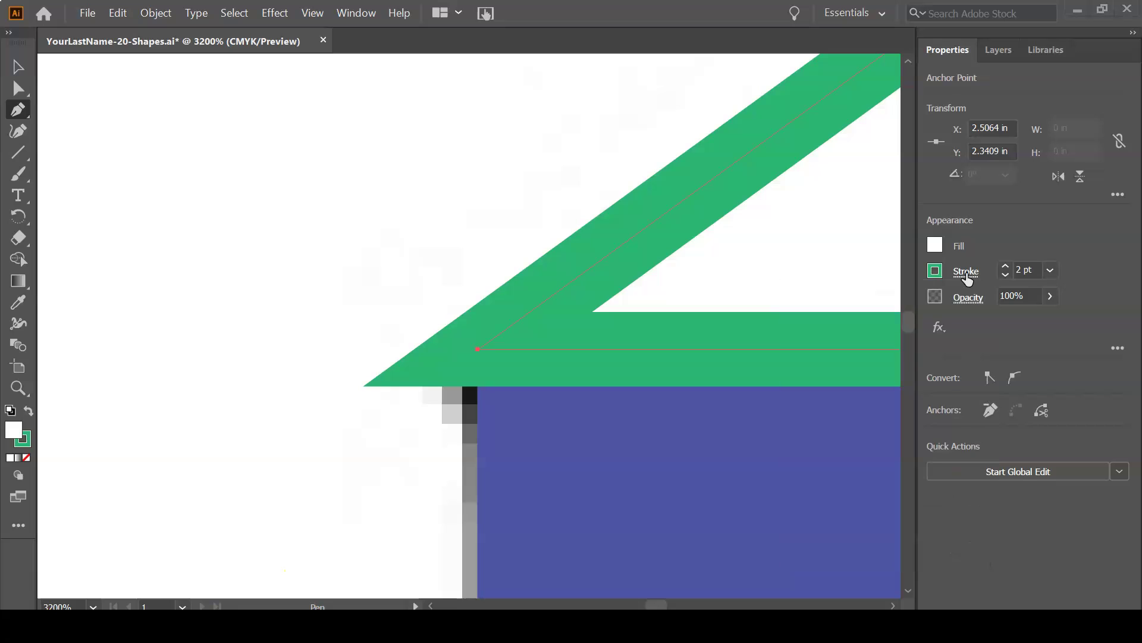
{"action": "left_click", "coordinate": [966, 273]}
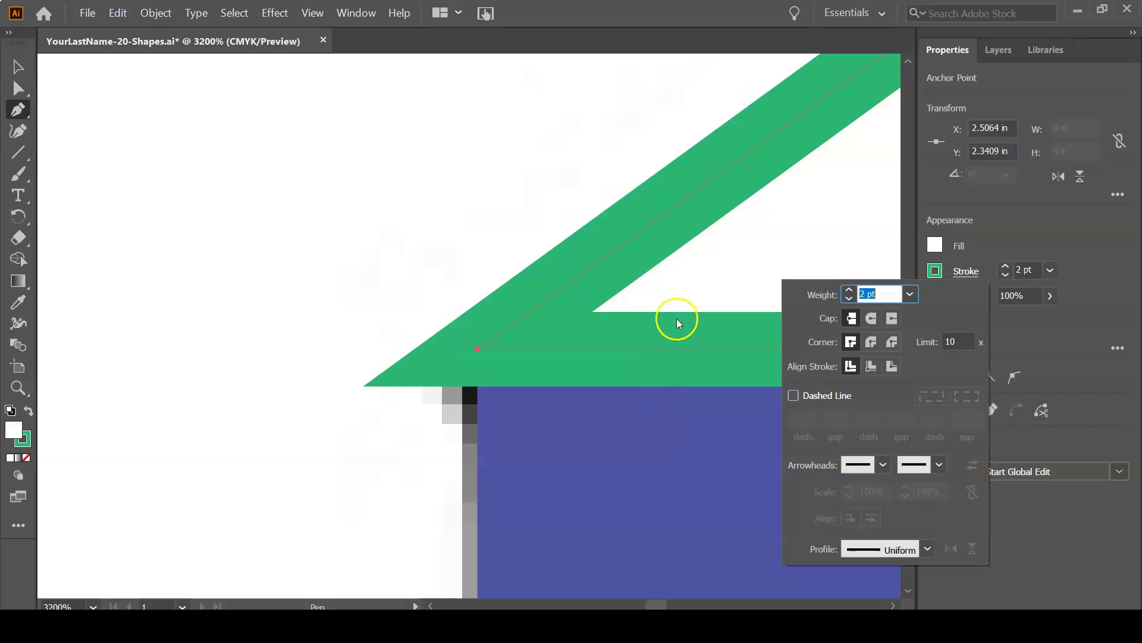
{"action": "left_click", "coordinate": [871, 366]}
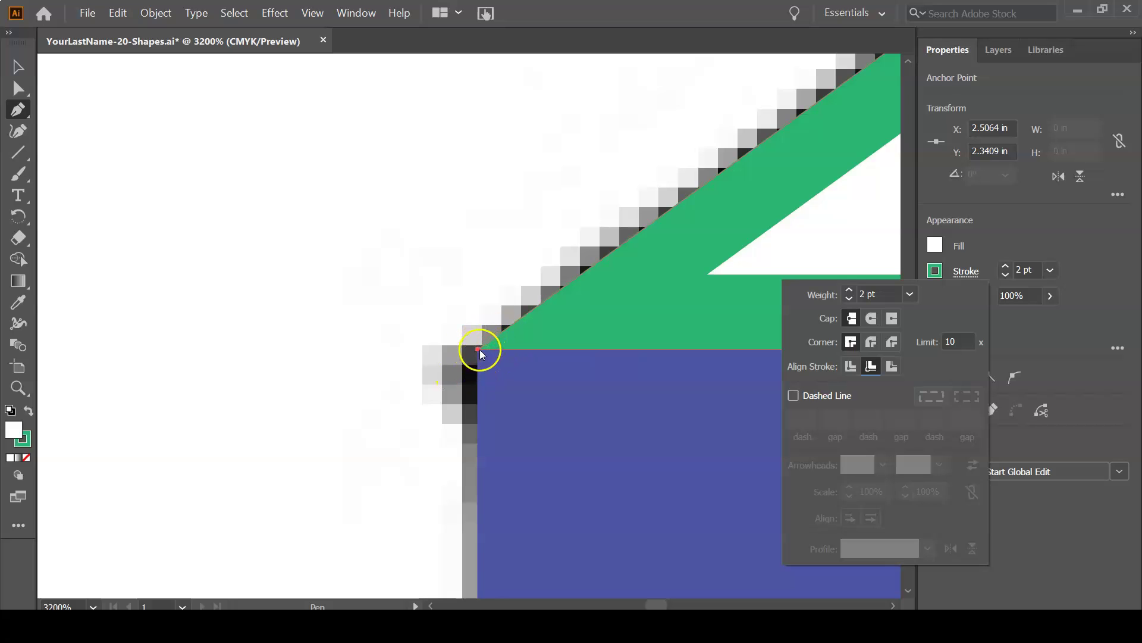
{"action": "left_click", "coordinate": [891, 367]}
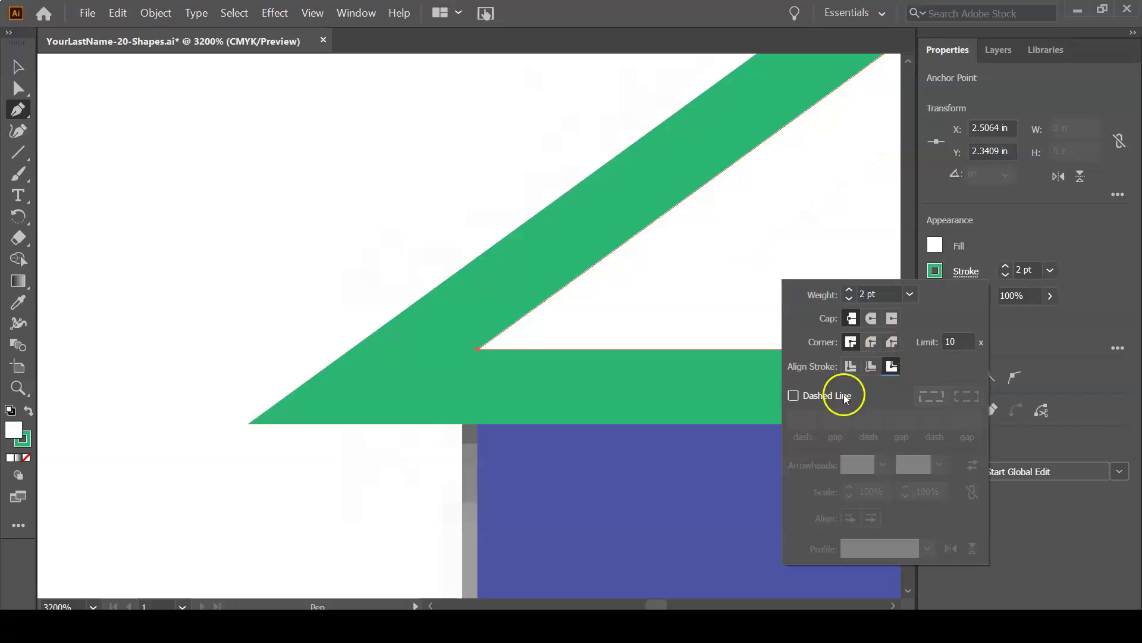
- Change the roof triangle's stroke colour to the grey-brown swatch
{"action": "key", "text": "ctrl"}
{"action": "key", "text": "ctrl+minus"}
{"action": "key", "text": "ctrl+minus"}
{"action": "key", "text": "ctrl+minus"}
{"action": "key", "text": "ctrl+minus"}
{"action": "key", "text": "ctrl+minus"}
{"action": "key", "text": "ctrl+minus"}
{"action": "key", "text": "ctrl+minus"}
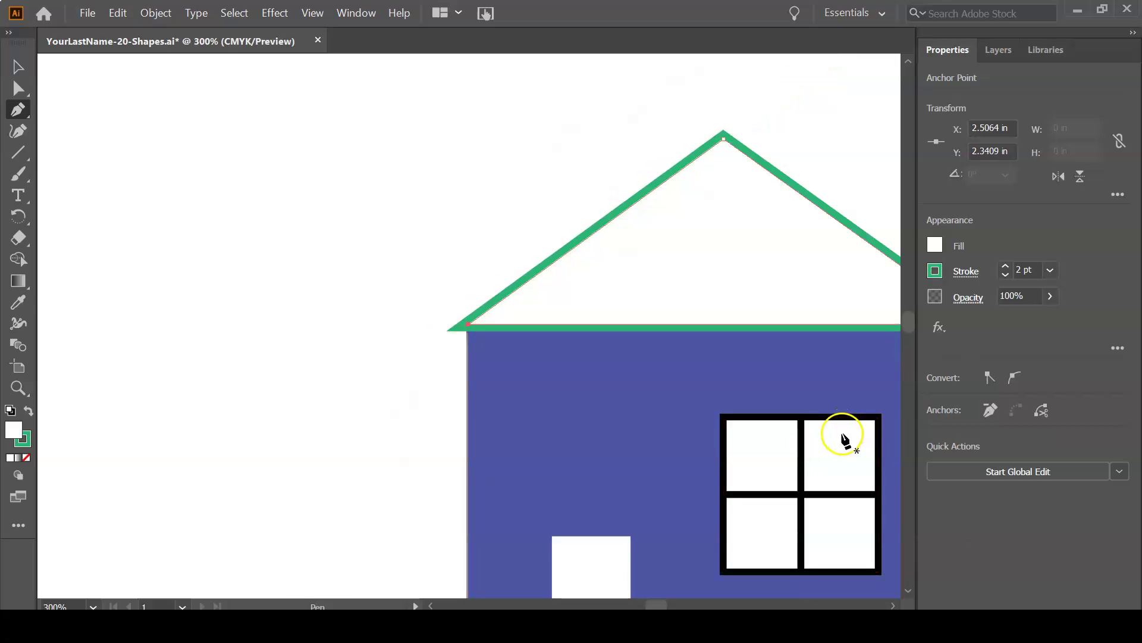
{"action": "left_click_drag", "start_coordinate": [829, 400], "coordinate": [588, 398]}
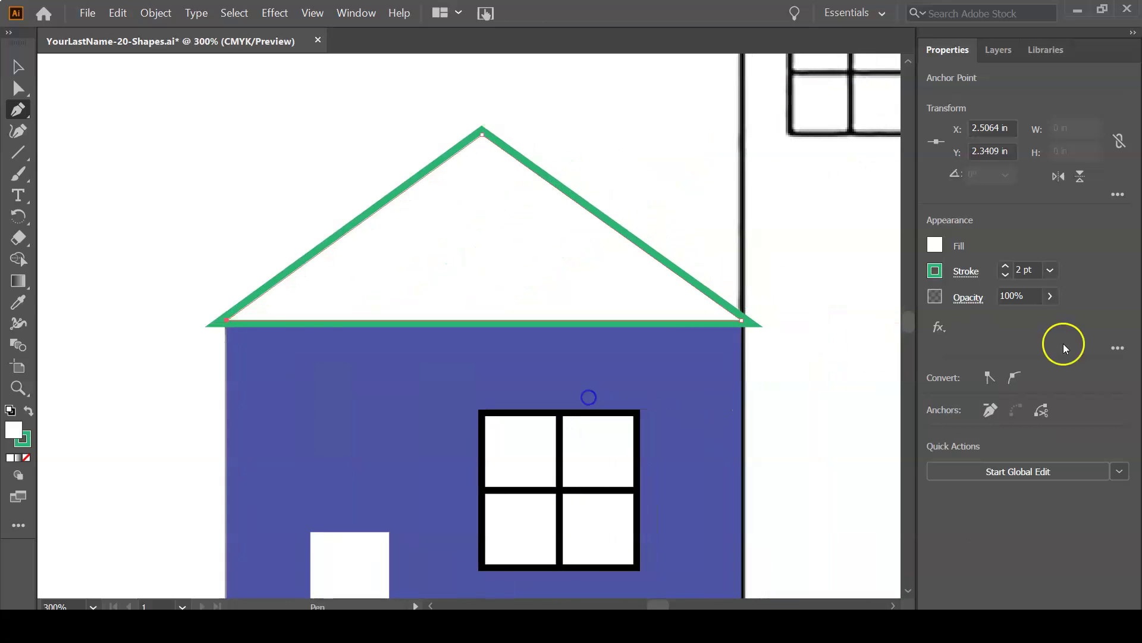
{"action": "left_click", "coordinate": [965, 270]}
{"action": "left_click", "coordinate": [935, 271]}
{"action": "left_click", "coordinate": [934, 271]}
{"action": "left_click", "coordinate": [779, 360]}
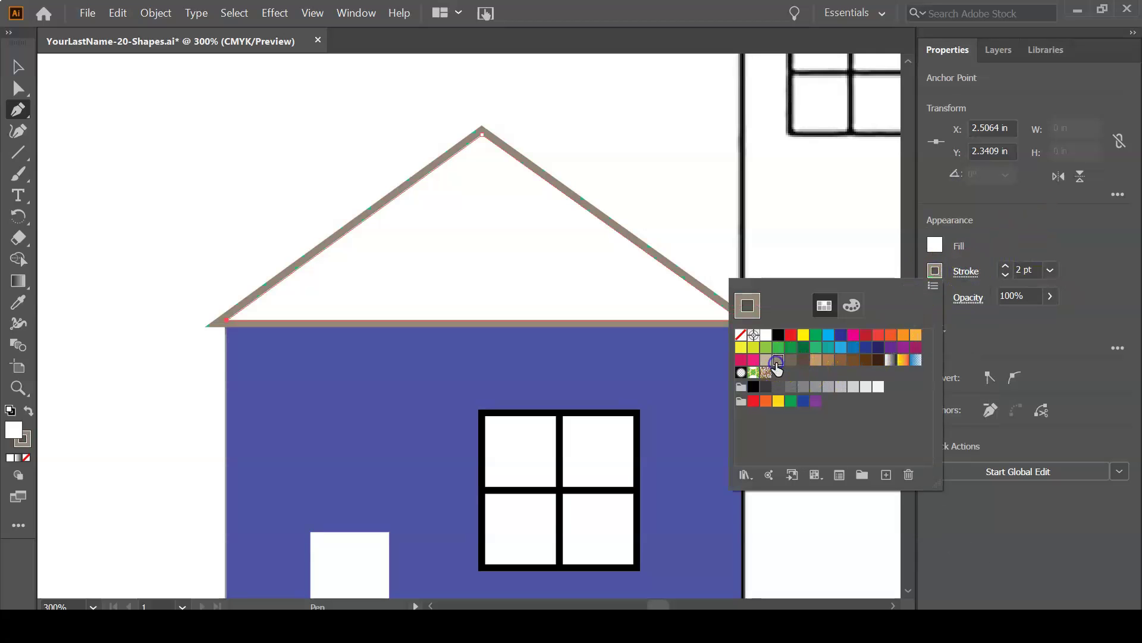
- Fill the roof triangle with the same grey-brown swatch as its stroke
{"action": "left_click", "coordinate": [936, 243]}
{"action": "left_click", "coordinate": [937, 243]}
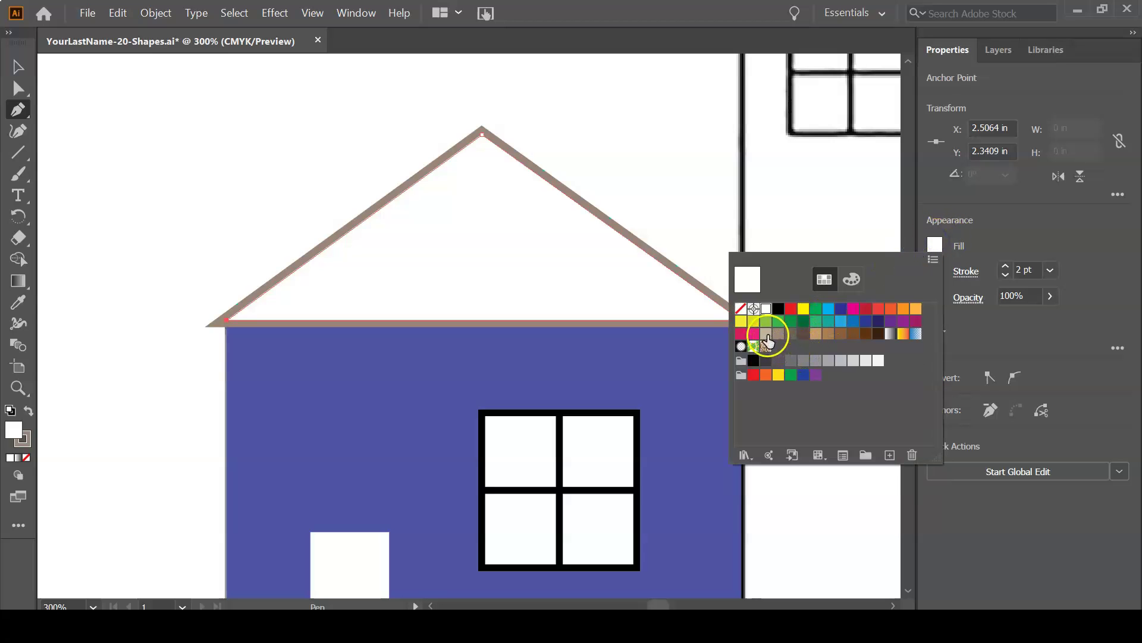
{"action": "left_click", "coordinate": [765, 335]}
{"action": "left_click", "coordinate": [778, 335]}
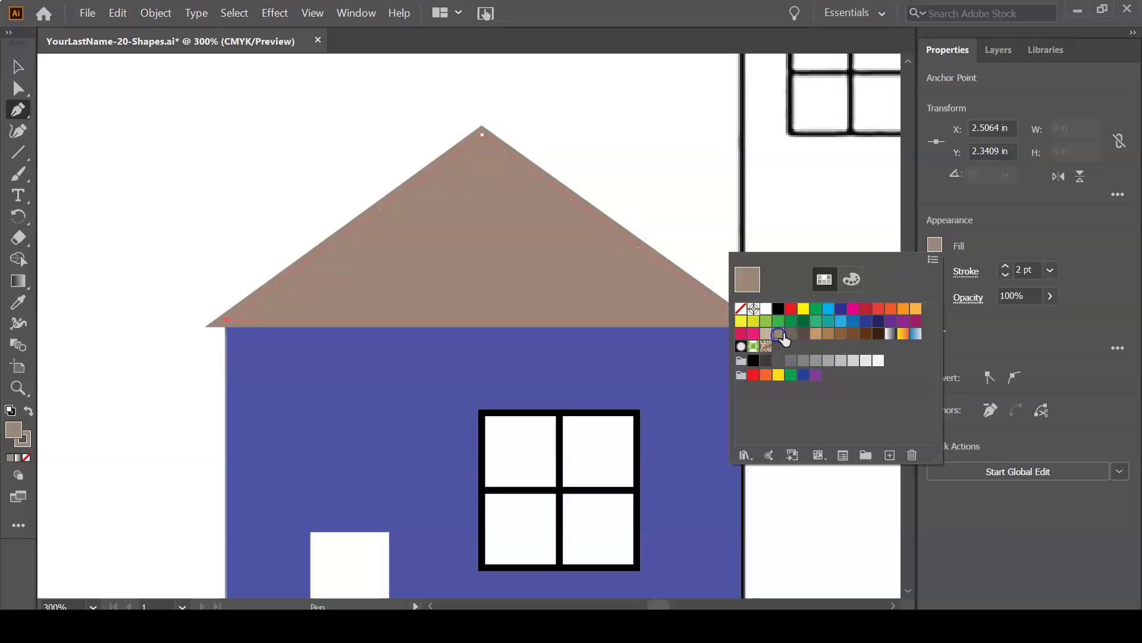
- Draw a rectangle about 1.46 in wide and 2.93 in high over the body of the tall building
{"action": "left_click", "coordinate": [662, 129]}
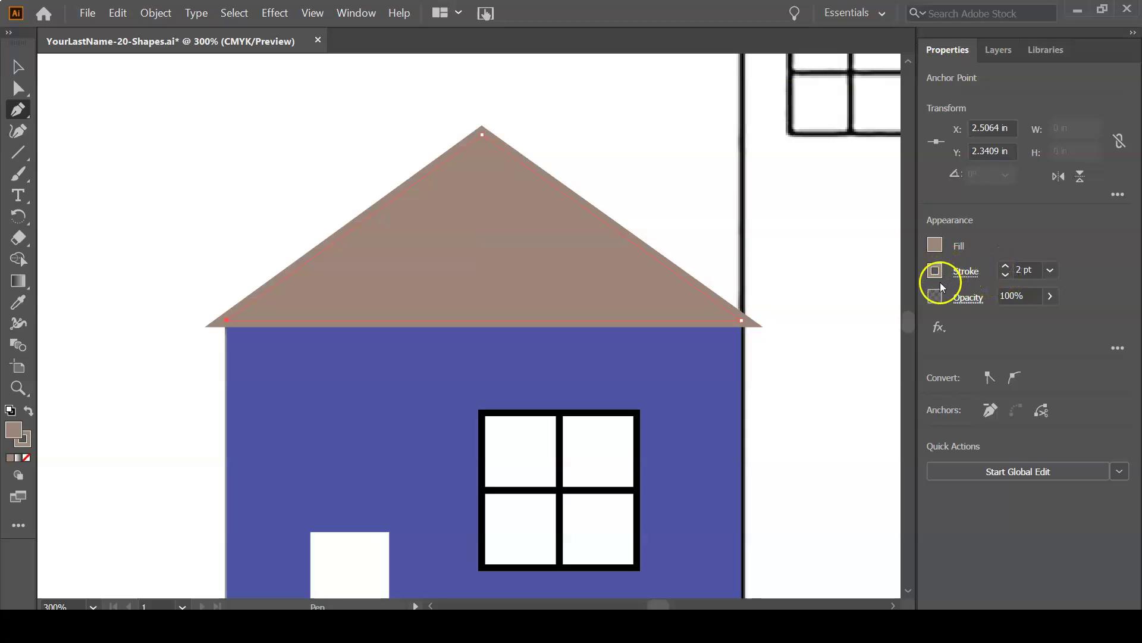
{"action": "key", "text": "ctrl+minus"}
{"action": "key", "text": "ctrl+minus"}
{"action": "key", "text": "space"}
{"action": "left_click_drag", "start_coordinate": [814, 350], "coordinate": [423, 350]}
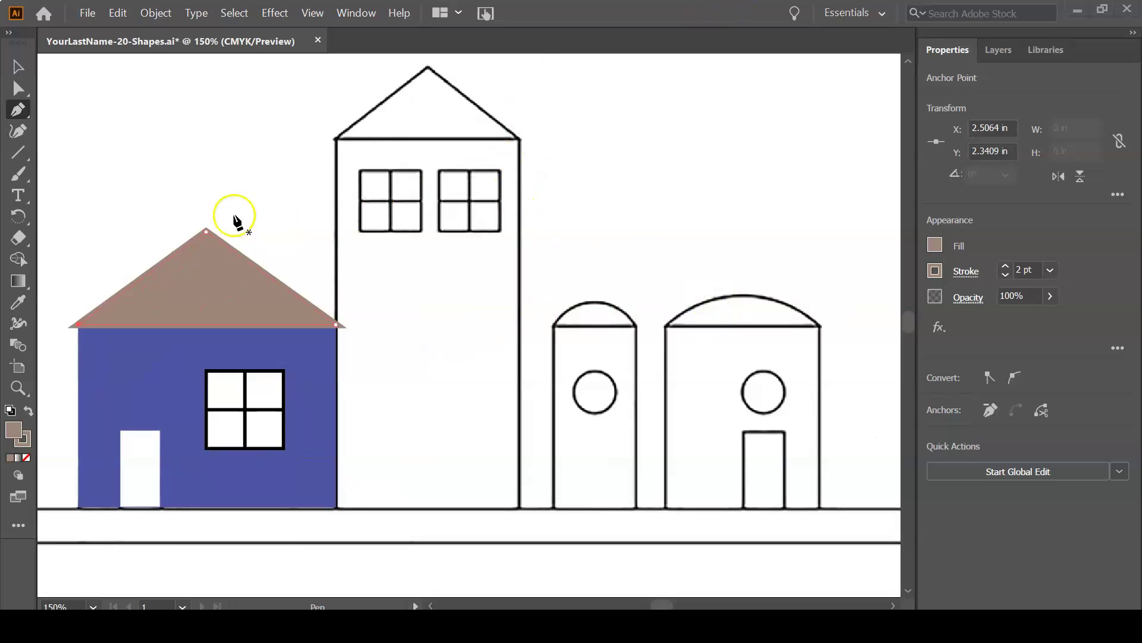
{"action": "left_click_drag", "start_coordinate": [19, 155], "coordinate": [122, 156]}
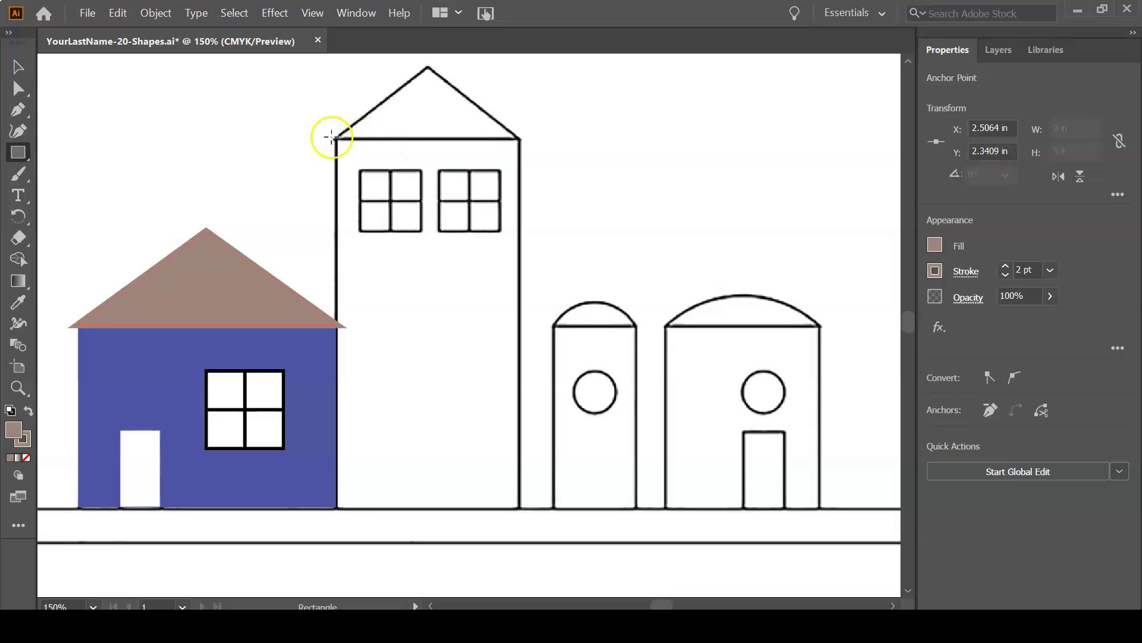
{"action": "left_click_drag", "start_coordinate": [336, 138], "coordinate": [520, 507]}
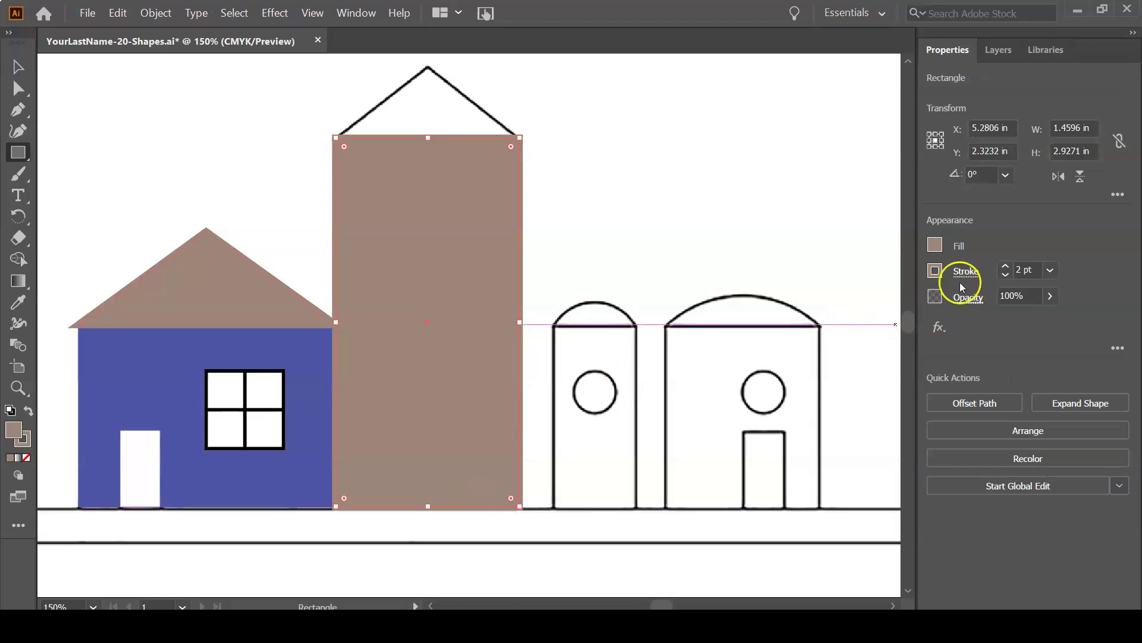
- Fill the tall building's rectangle with the light blue swatch and remove its stroke
{"action": "left_click", "coordinate": [935, 245]}
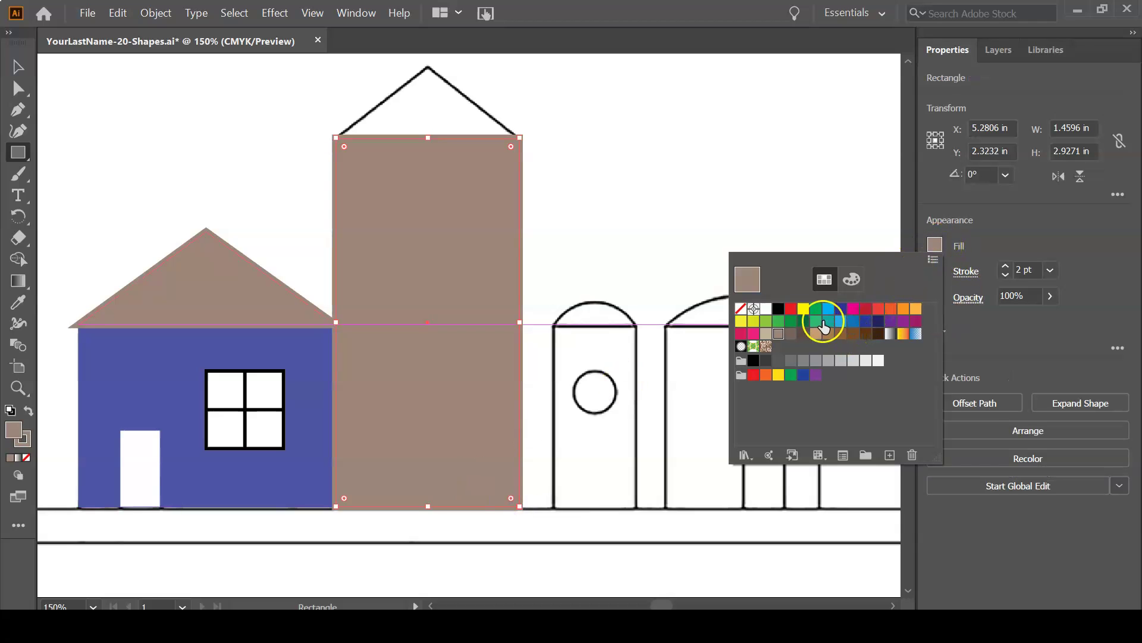
{"action": "left_click", "coordinate": [841, 321]}
{"action": "left_click", "coordinate": [1026, 253]}
{"action": "left_click", "coordinate": [934, 272]}
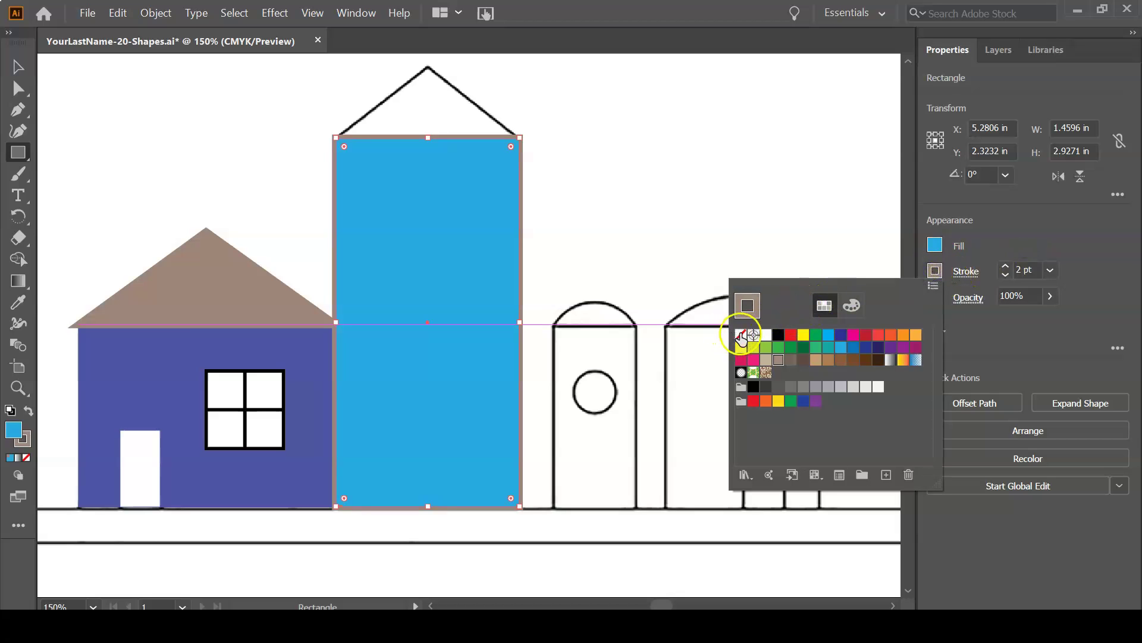
{"action": "left_click", "coordinate": [741, 335]}
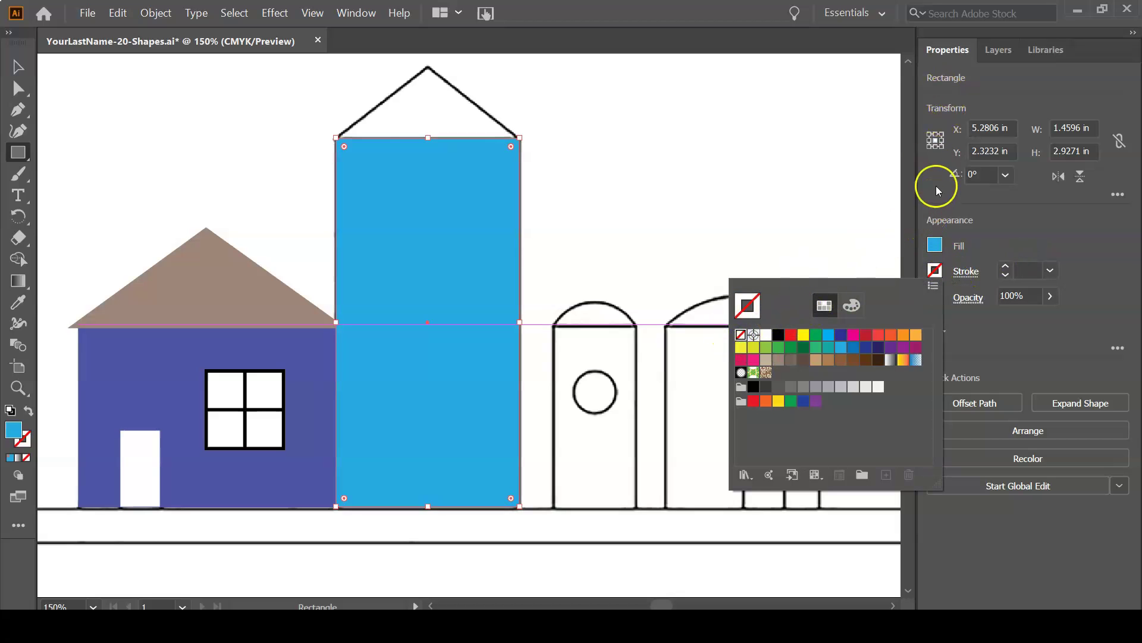
{"action": "left_click", "coordinate": [936, 186]}
{"action": "left_click", "coordinate": [18, 66]}
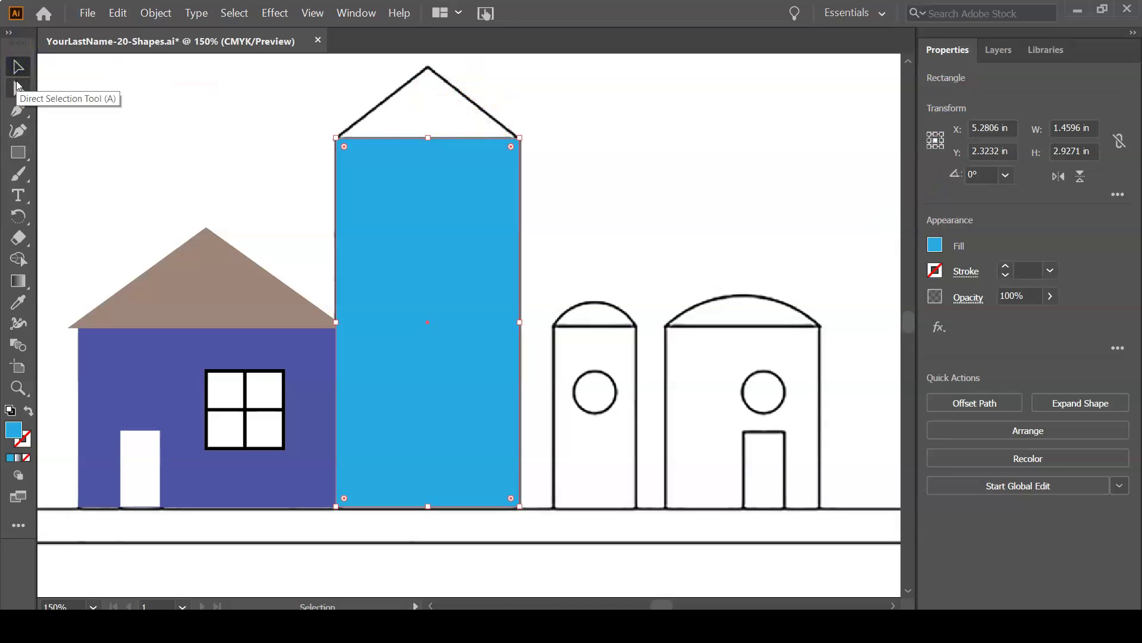
- Hide the tall building's blue rectangle and switch the artwork to Outline view
{"action": "left_click", "coordinate": [999, 49]}
{"action": "left_click", "coordinate": [942, 96]}
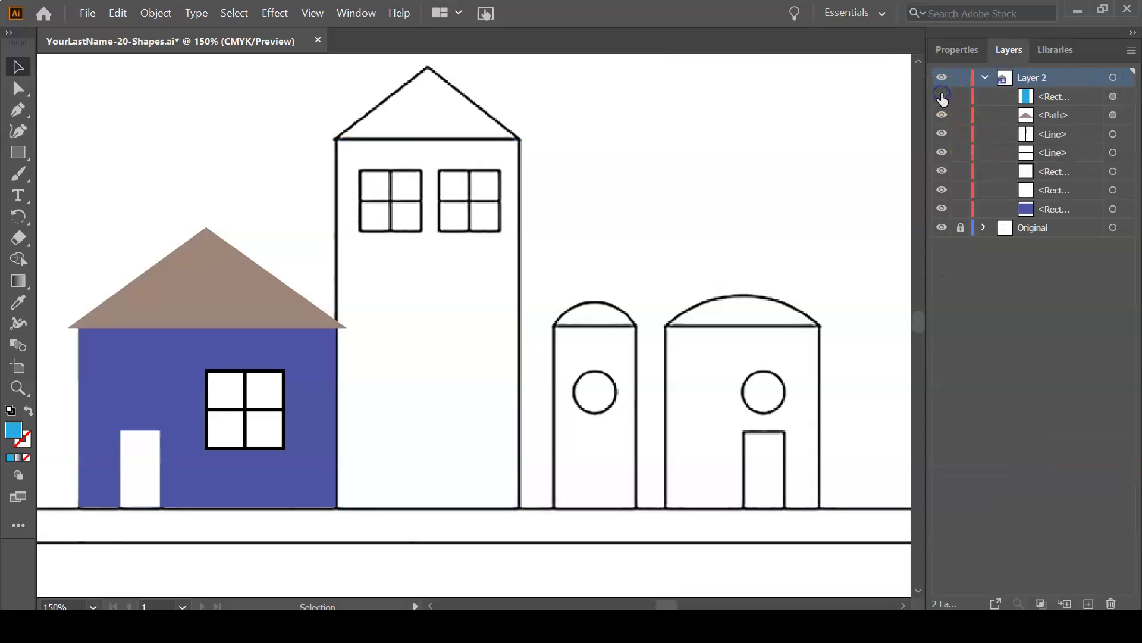
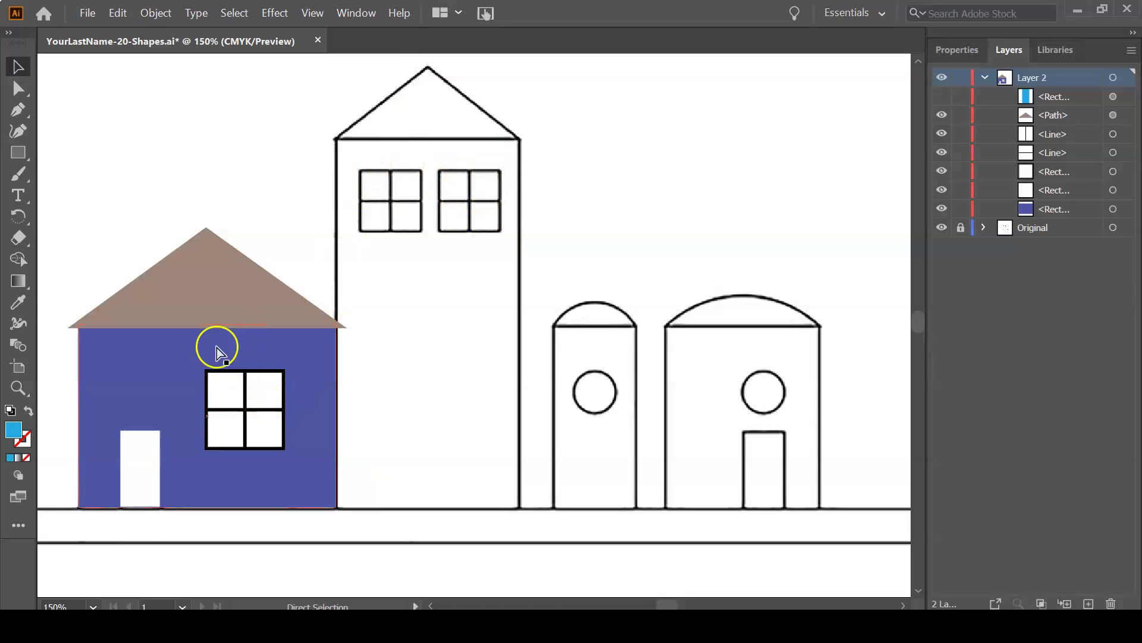
{"action": "left_click", "coordinate": [314, 13]}
{"action": "left_click", "coordinate": [321, 33]}
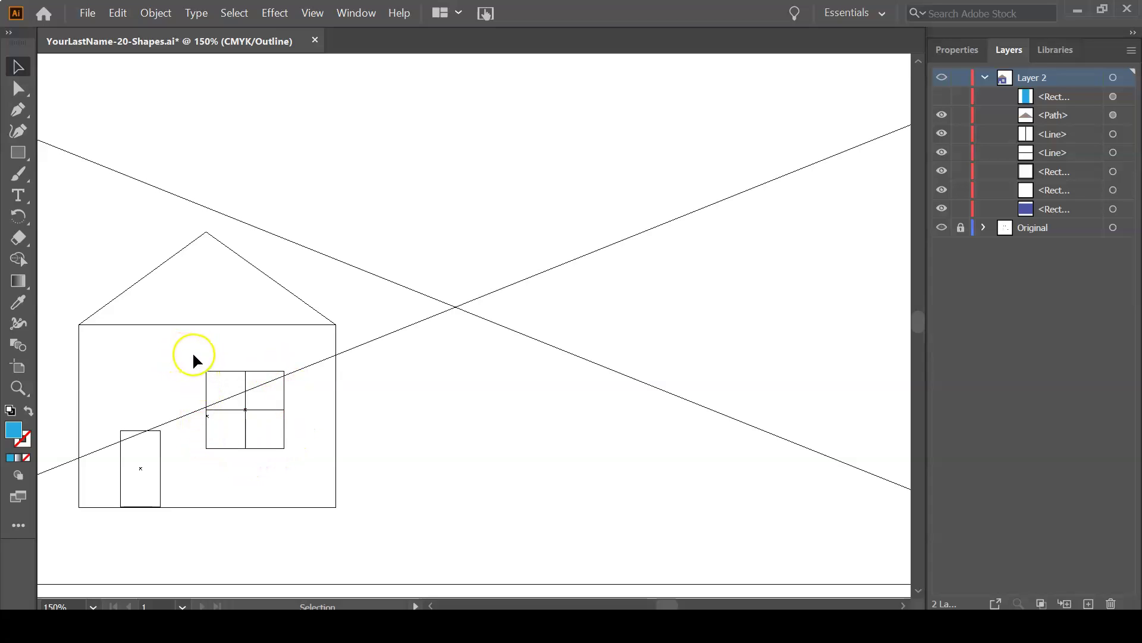
- Select the left house's window square and its two crossing lines, leaving out the house body, and group them
{"action": "left_click_drag", "start_coordinate": [193, 356], "coordinate": [296, 462]}
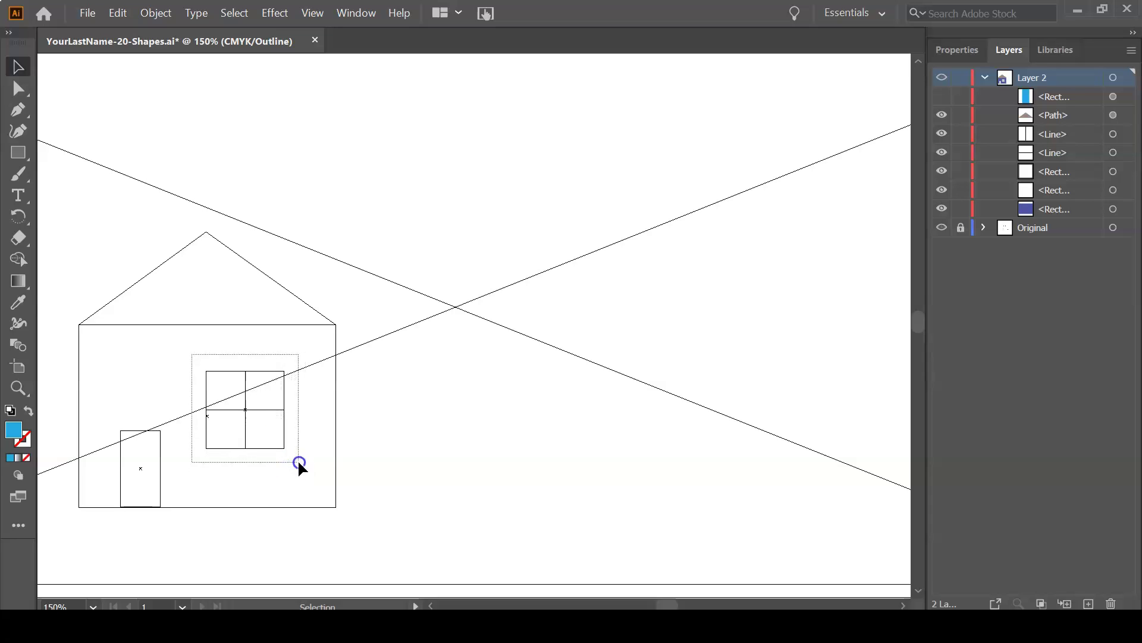
{"action": "left_click_drag", "start_coordinate": [300, 464], "coordinate": [300, 464]}
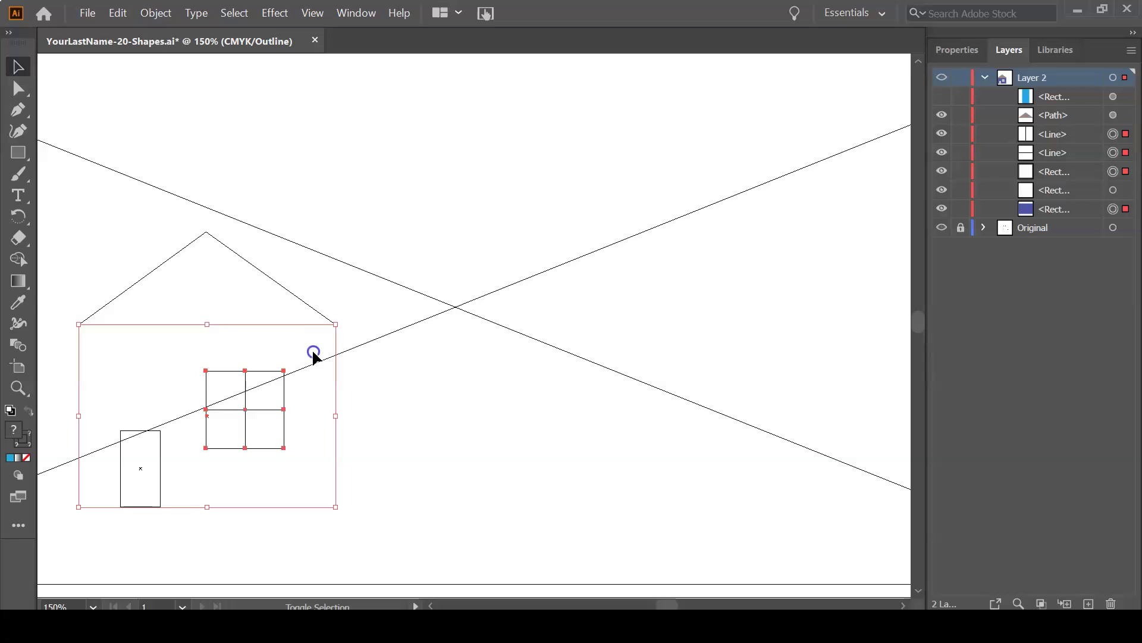
{"action": "left_click_drag", "start_coordinate": [368, 351], "coordinate": [313, 386]}
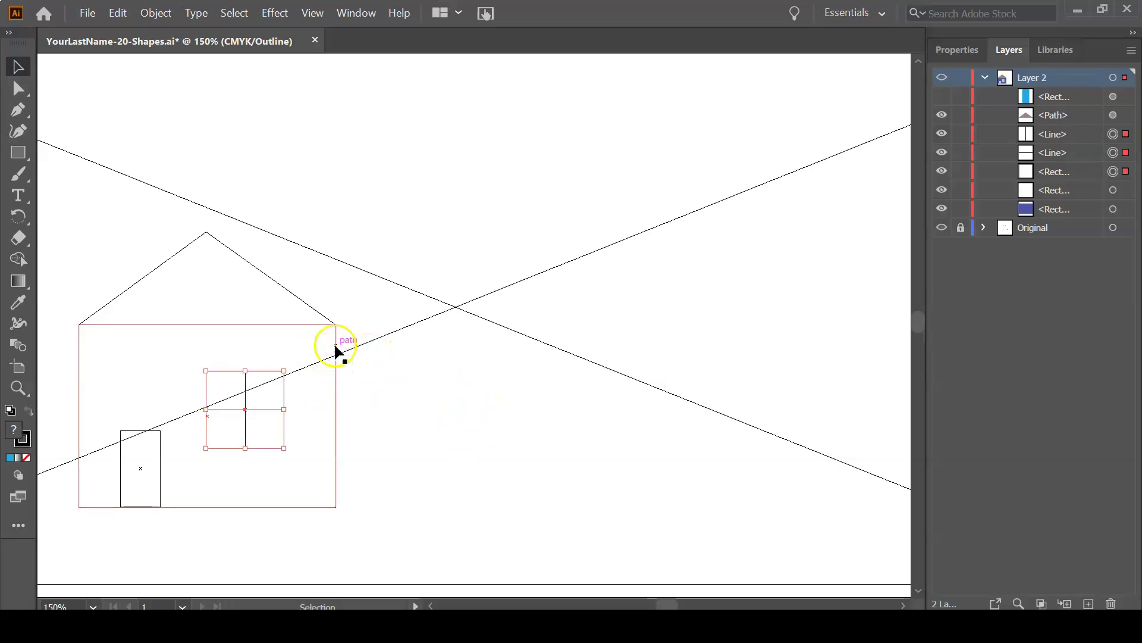
{"action": "right_click", "coordinate": [258, 375]}
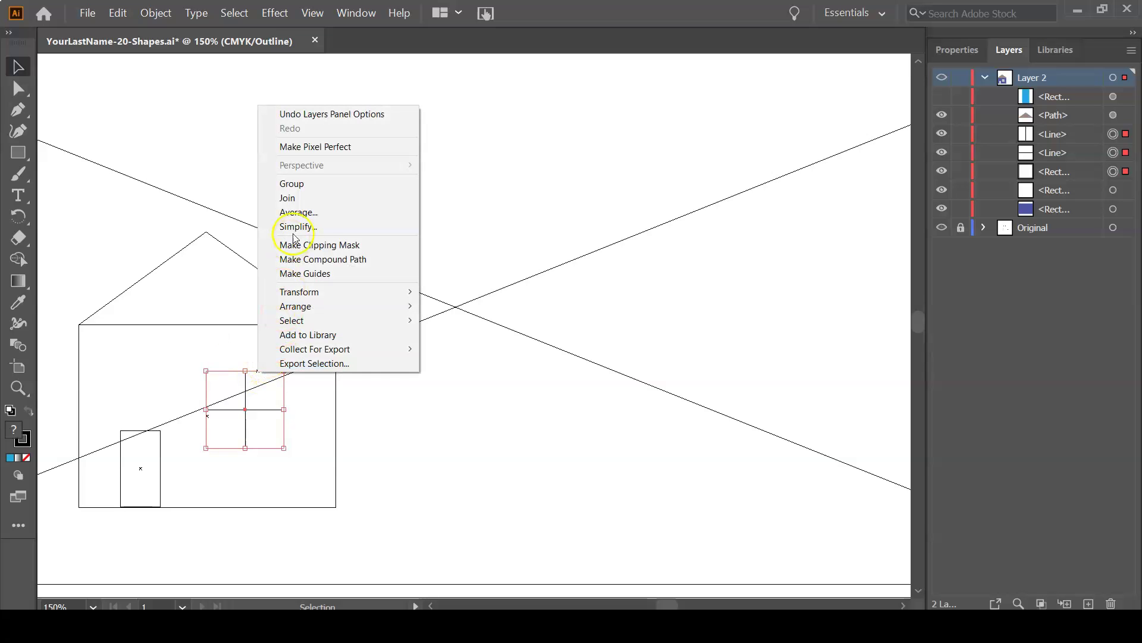
{"action": "left_click", "coordinate": [314, 184]}
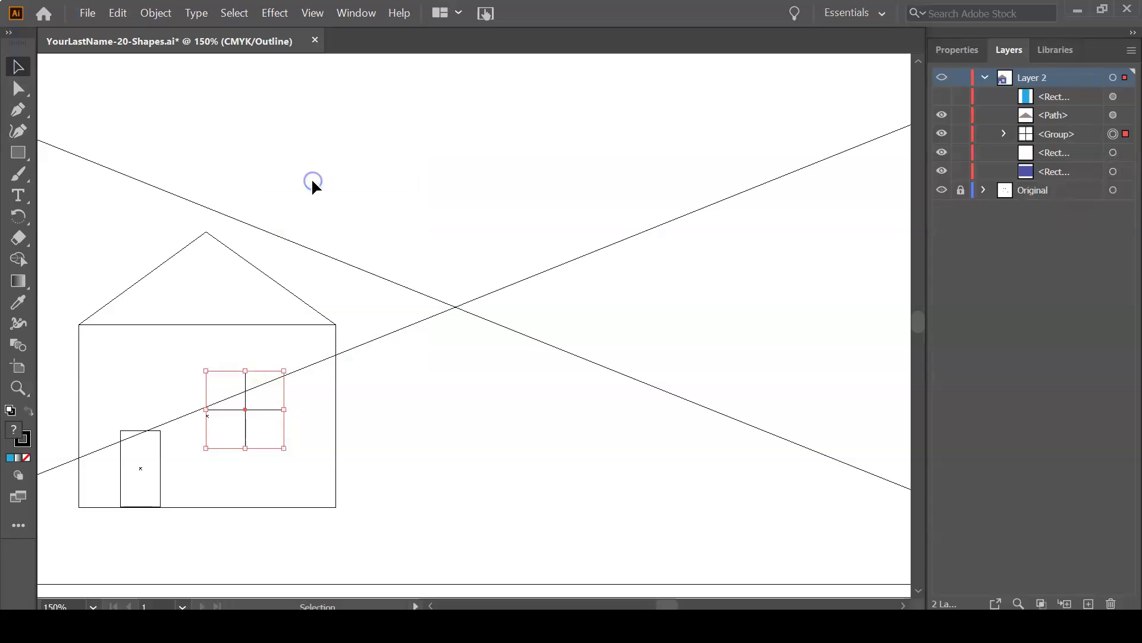
- Copy the window group and return the artwork to Preview view
{"action": "right_click", "coordinate": [264, 375]}
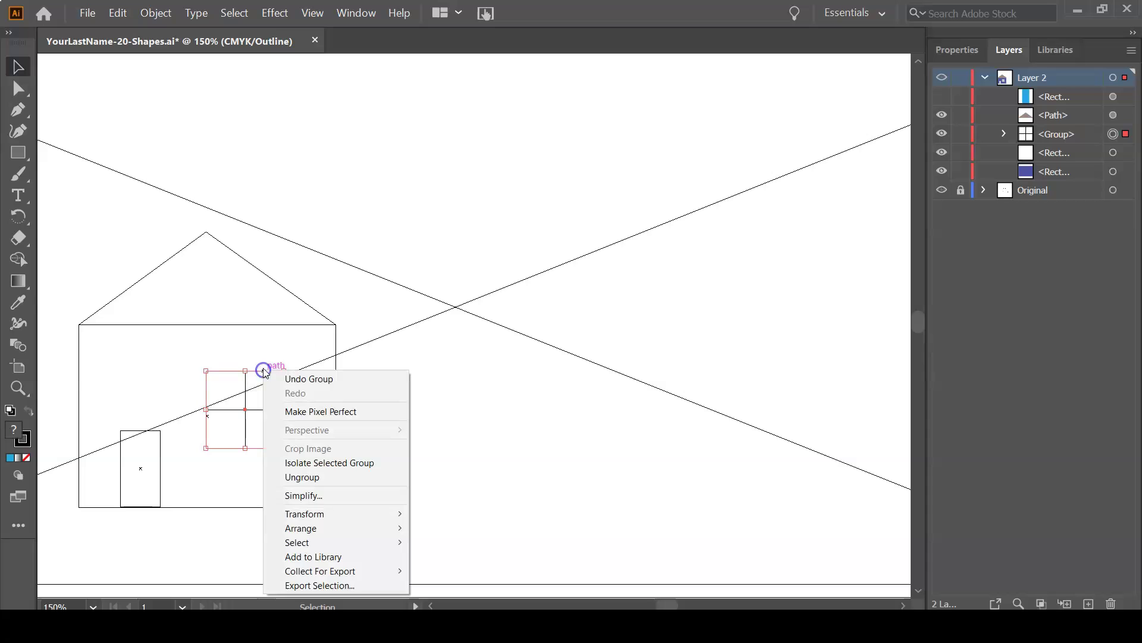
{"action": "left_click", "coordinate": [117, 13]}
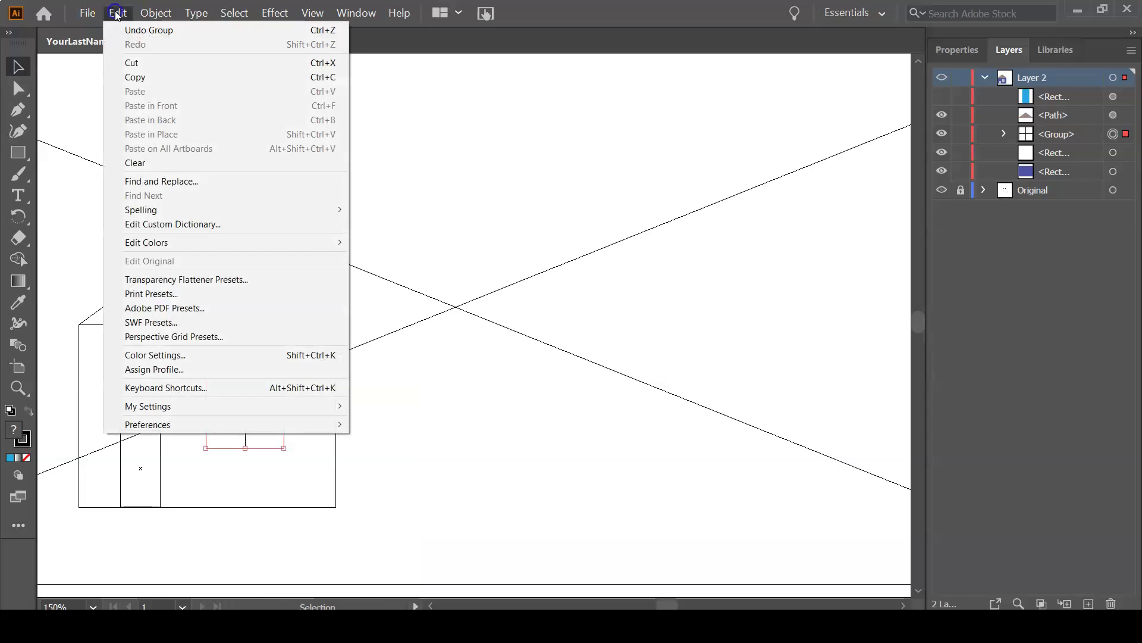
{"action": "left_click", "coordinate": [141, 83]}
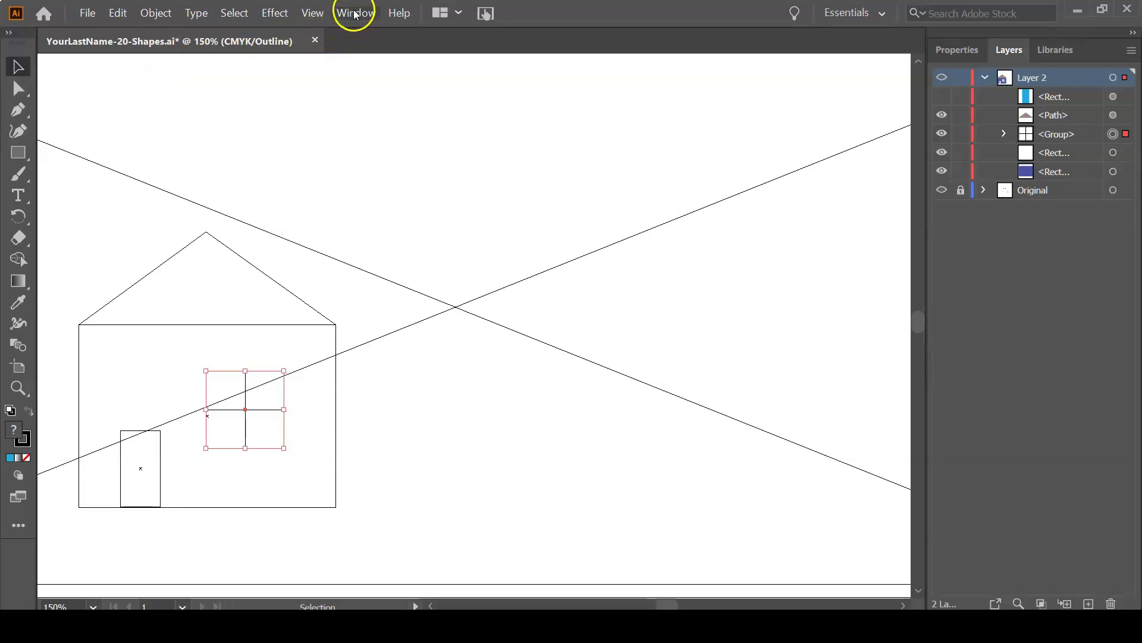
{"action": "left_click", "coordinate": [312, 13]}
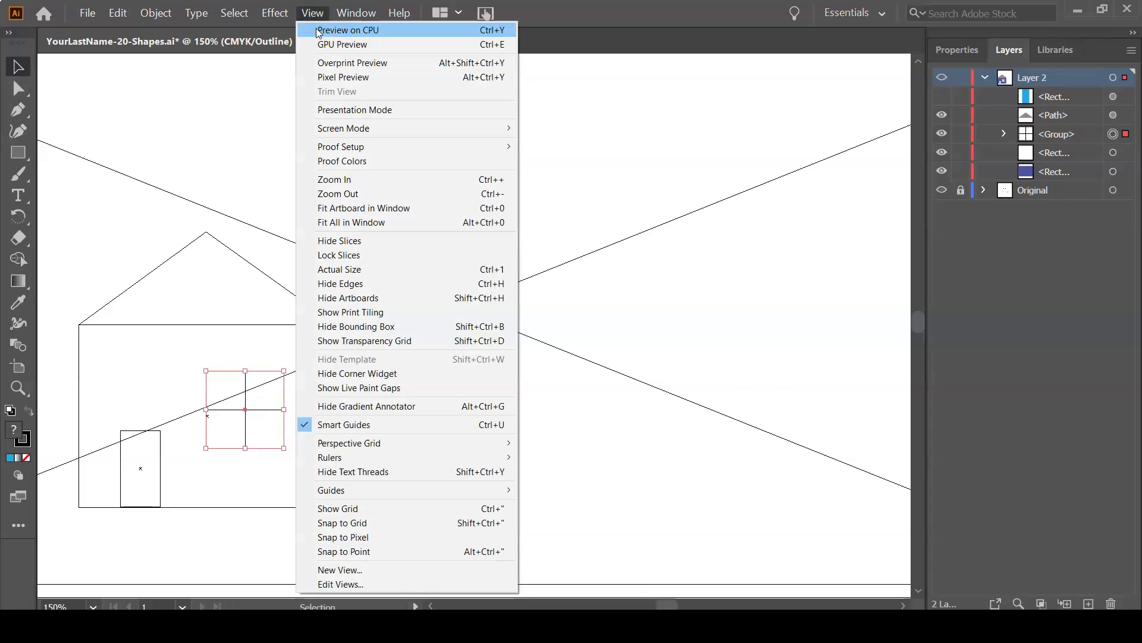
{"action": "left_click", "coordinate": [317, 31]}
- Paste a copy of the window group and place it over the tall building's left window
{"action": "key", "text": "a"}
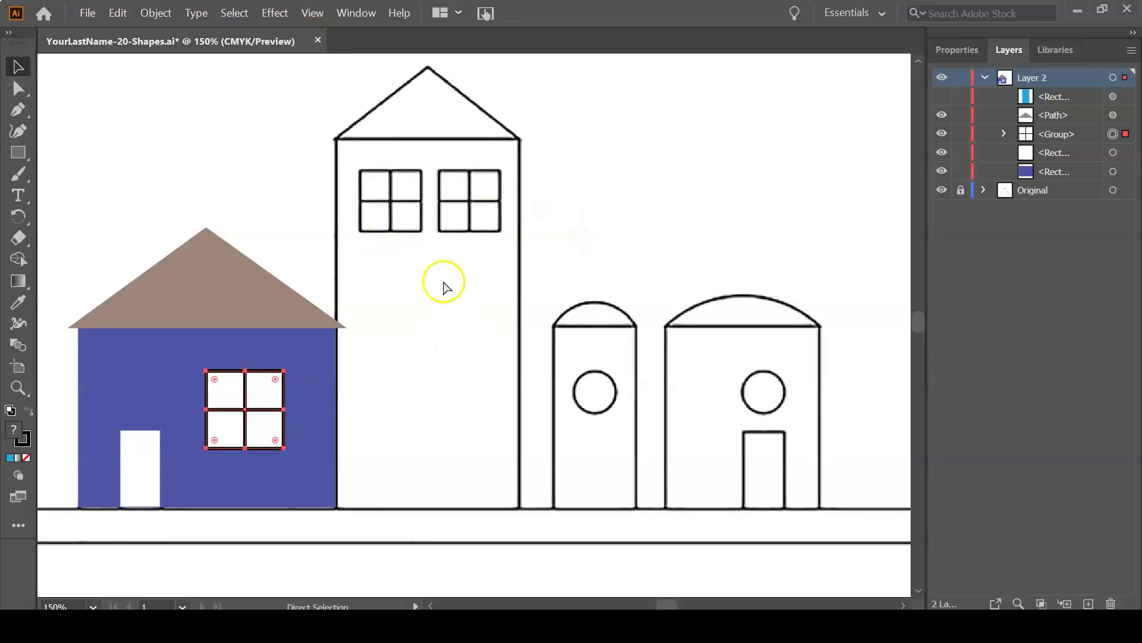
{"action": "key", "text": "v"}
{"action": "left_click", "coordinate": [118, 13]}
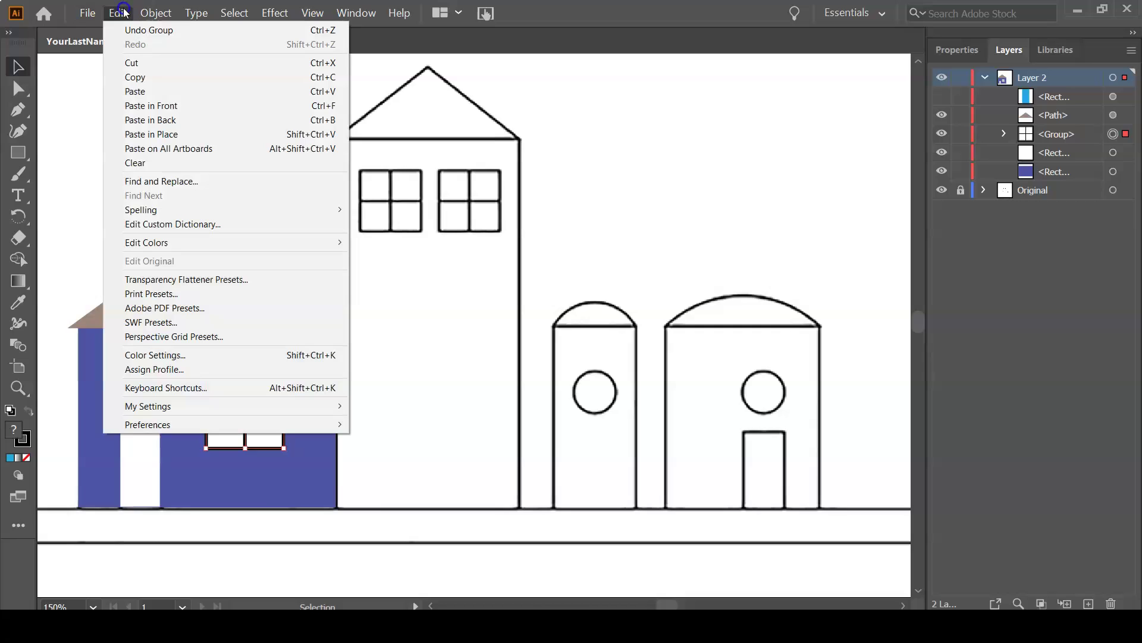
{"action": "left_click", "coordinate": [136, 91]}
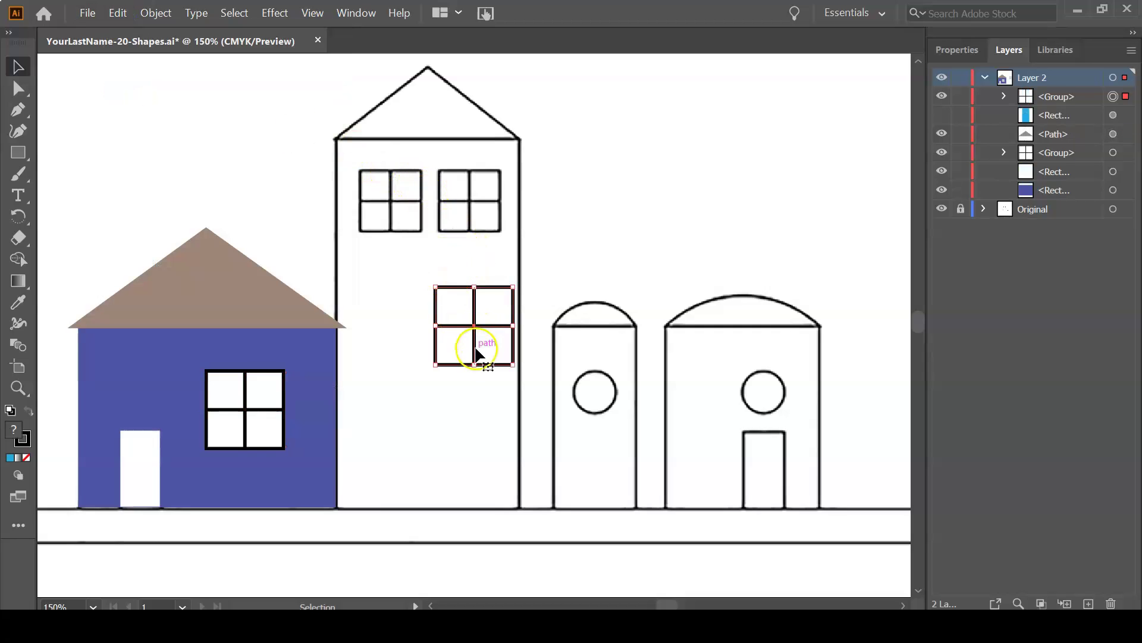
{"action": "left_click_drag", "start_coordinate": [475, 353], "coordinate": [399, 344]}
{"action": "left_click", "coordinate": [423, 408]}
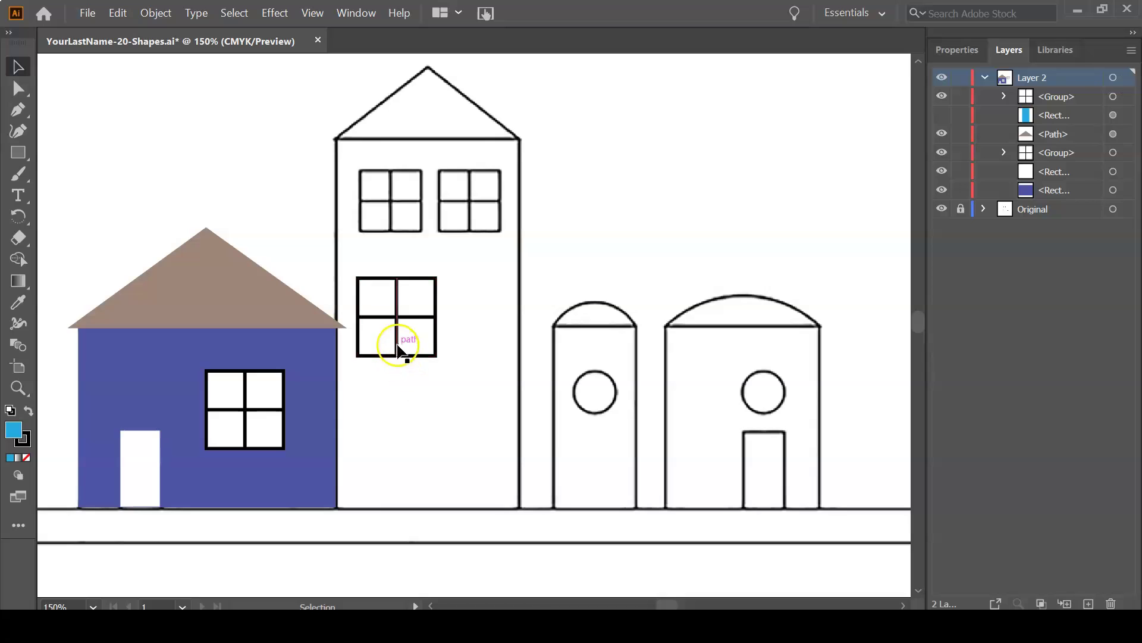
{"action": "left_click", "coordinate": [414, 322]}
{"action": "left_click_drag", "start_coordinate": [414, 322], "coordinate": [445, 252]}
{"action": "left_click_drag", "start_coordinate": [408, 205], "coordinate": [410, 211]}
- Scale the pasted window down proportionally to fit the traced outline of the tall building's left window
{"action": "key", "text": "ctrl+space"}
{"action": "left_click_drag", "start_coordinate": [341, 159], "coordinate": [515, 302]}
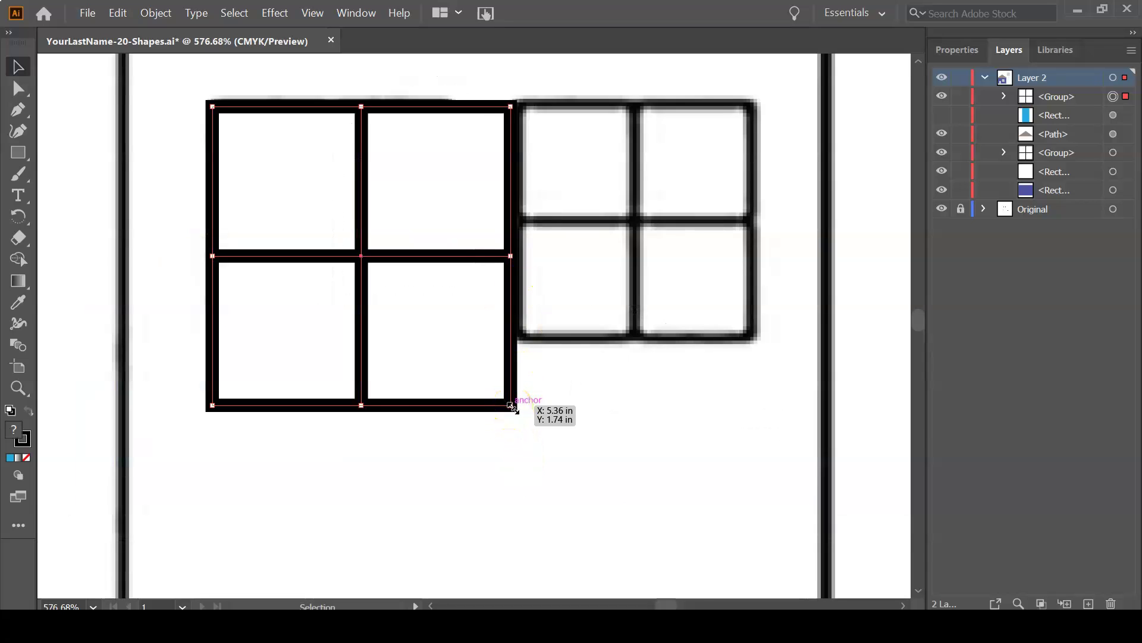
{"action": "left_click_drag", "start_coordinate": [510, 405], "coordinate": [448, 340]}
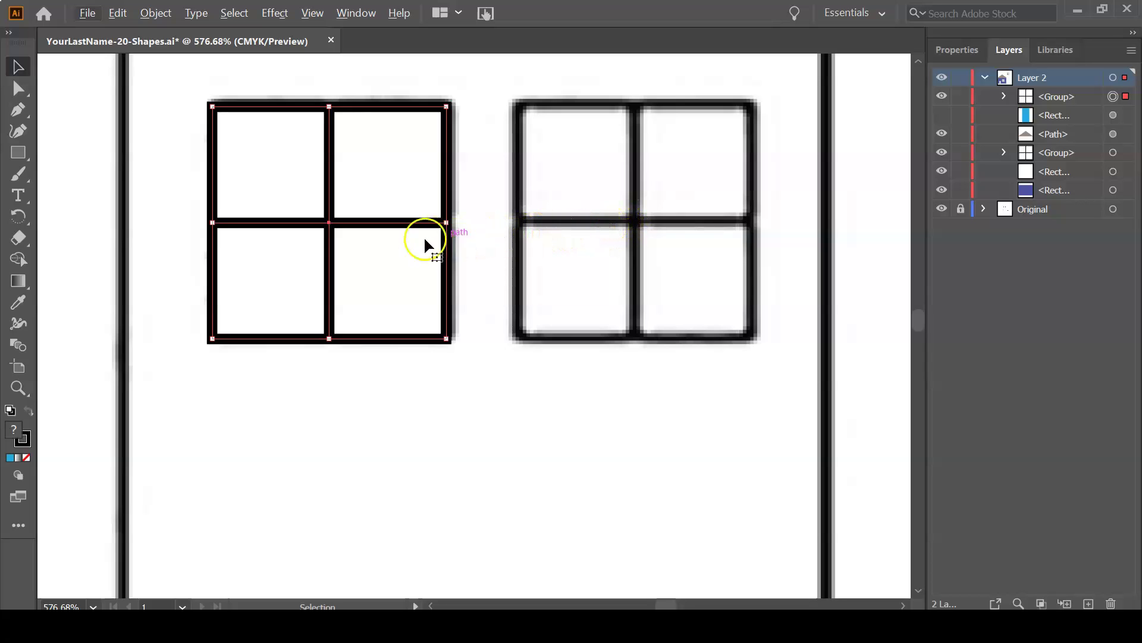
- Duplicate the resized window straight across onto the tall building's right window and check it in Outline view
{"action": "left_click_drag", "start_coordinate": [394, 225], "coordinate": [695, 225]}
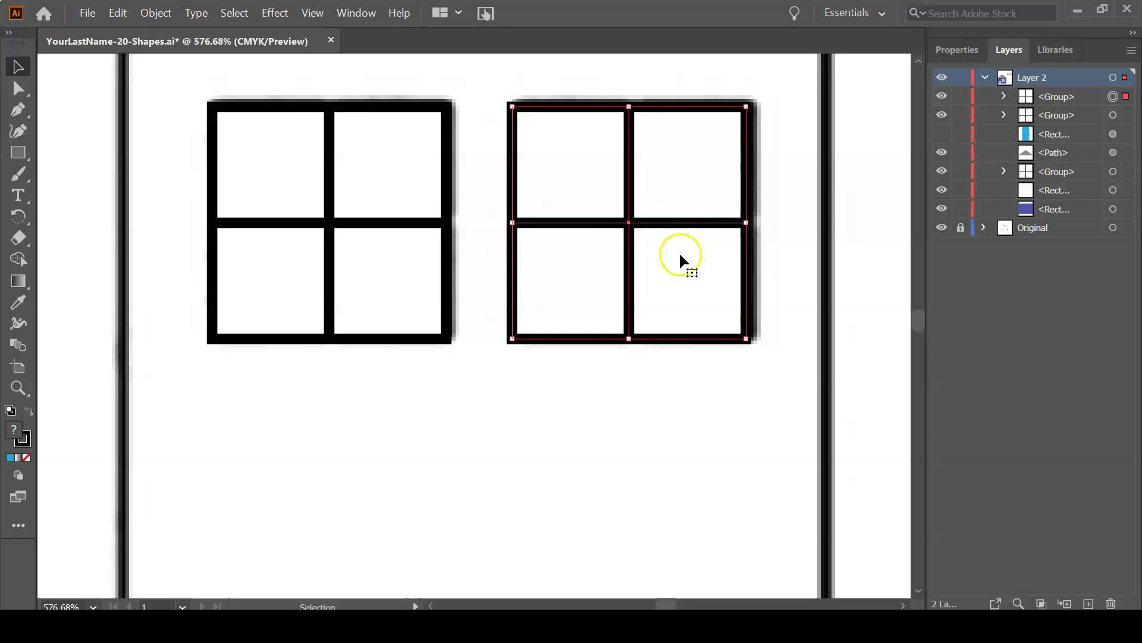
{"action": "key", "text": "a"}
{"action": "key", "text": "ctrl+y"}
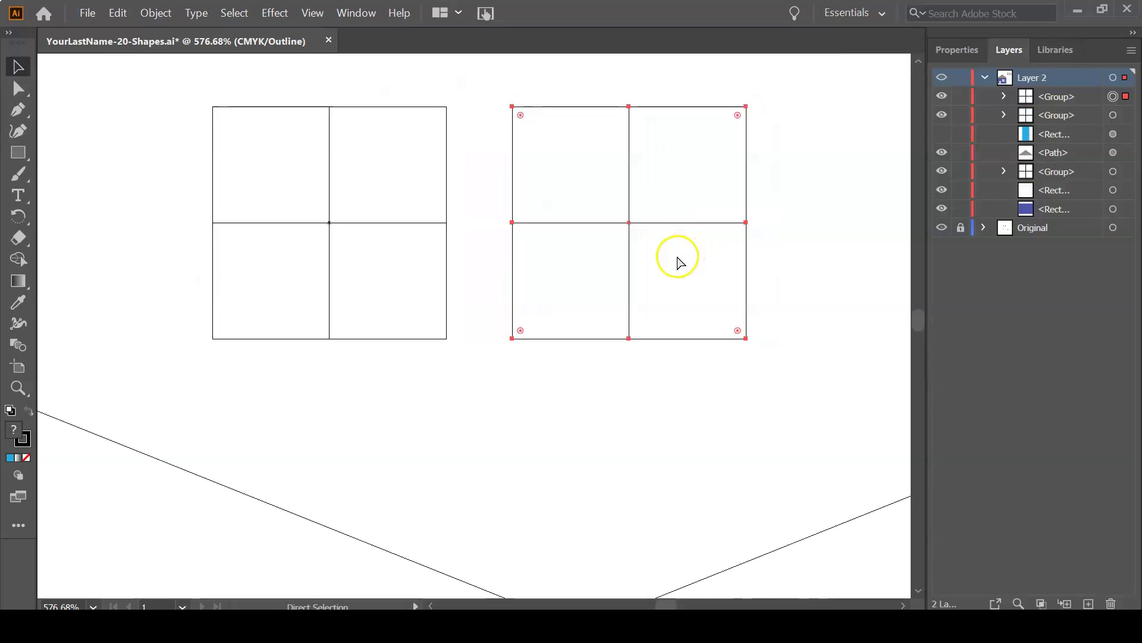
{"action": "key", "text": "ctrl+y"}
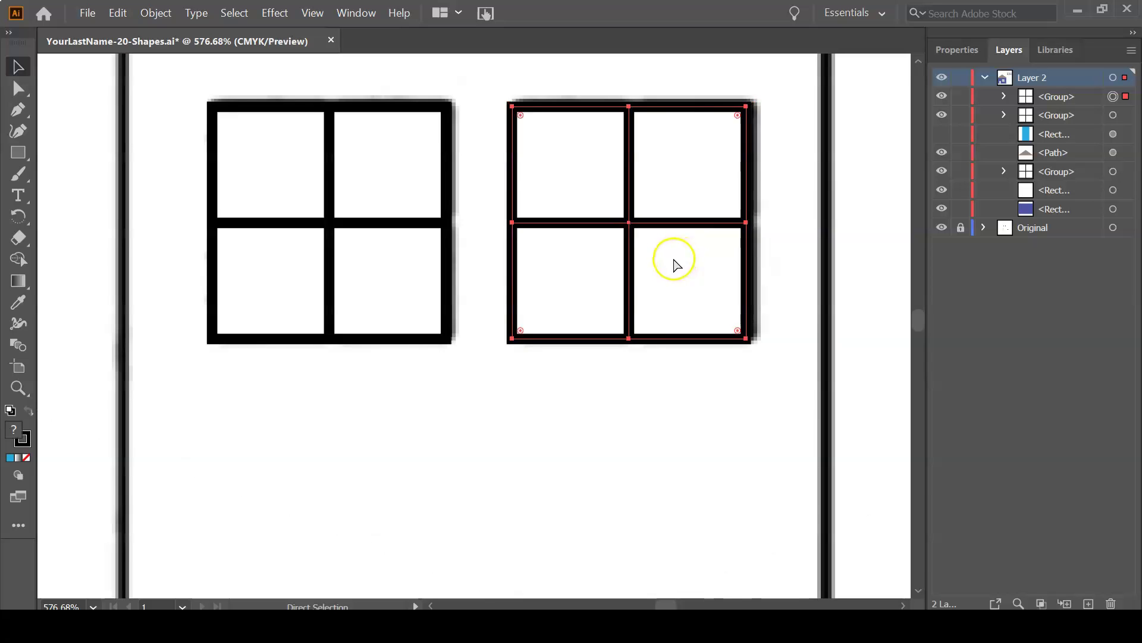
- Deselect the window copy, show the tall building's blue rectangle again, and save the document
{"action": "key", "text": "ctrl+minus"}
{"action": "key", "text": "ctrl+minus"}
{"action": "key", "text": "ctrl+minus"}
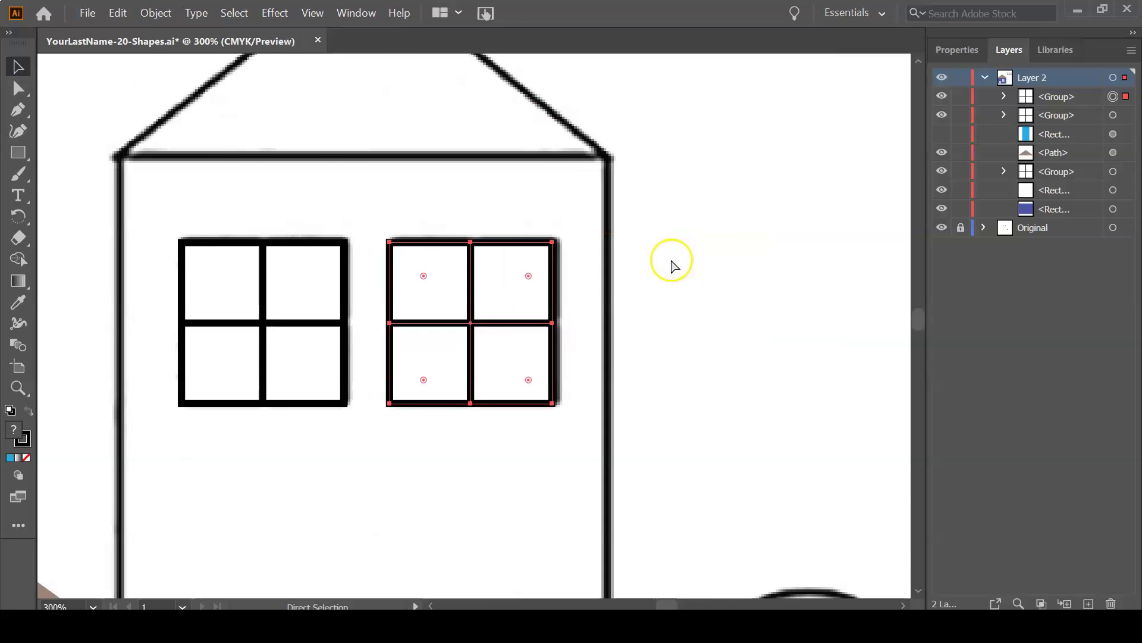
{"action": "left_click_drag", "start_coordinate": [589, 373], "coordinate": [716, 248]}
{"action": "left_click", "coordinate": [717, 246]}
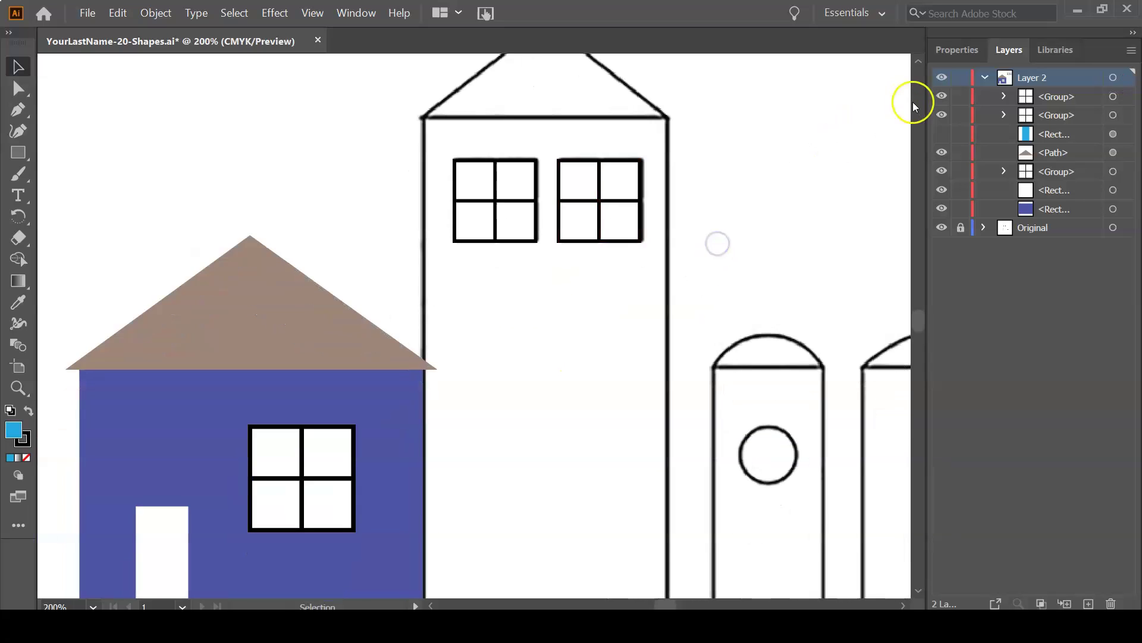
{"action": "left_click", "coordinate": [942, 133]}
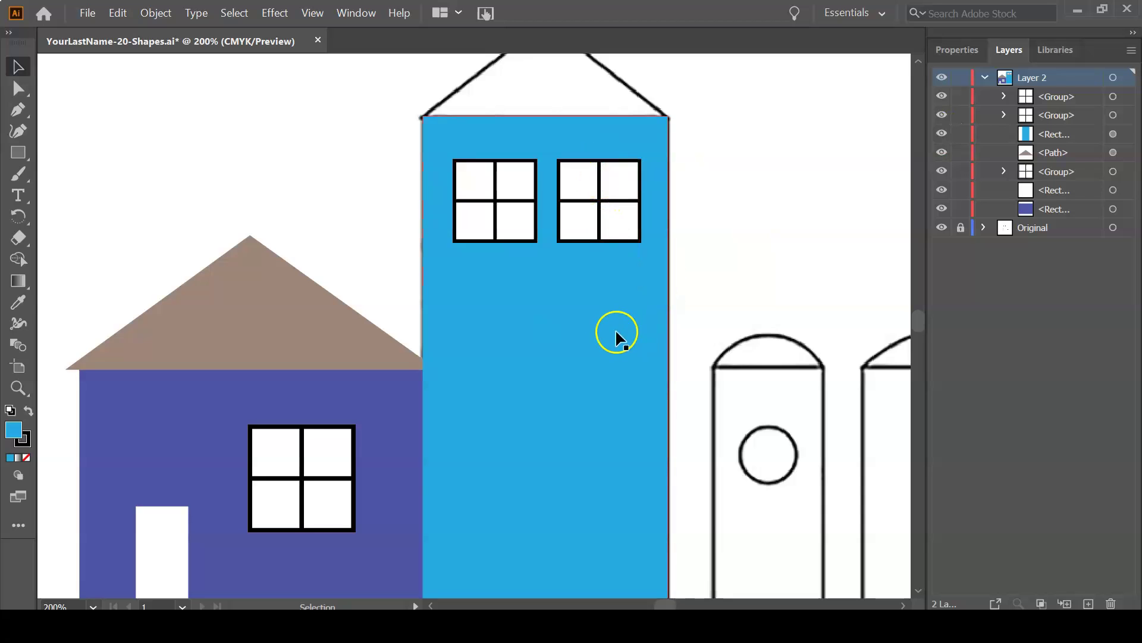
{"action": "key", "text": "space"}
{"action": "left_click_drag", "start_coordinate": [681, 227], "coordinate": [689, 273]}
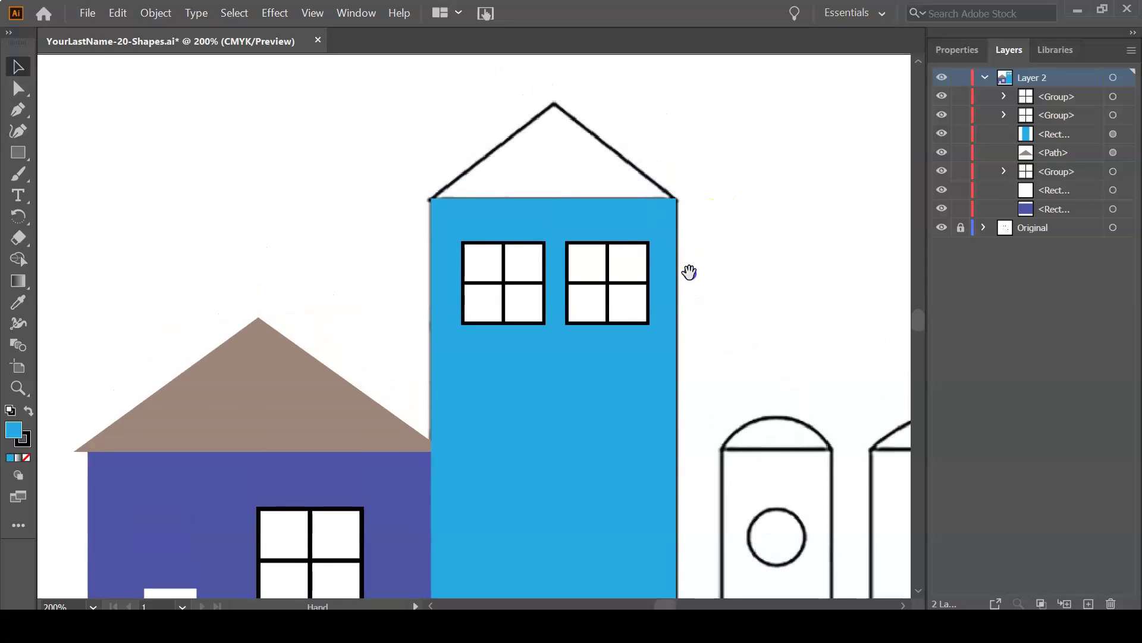
{"action": "key", "text": "ctrl+s"}
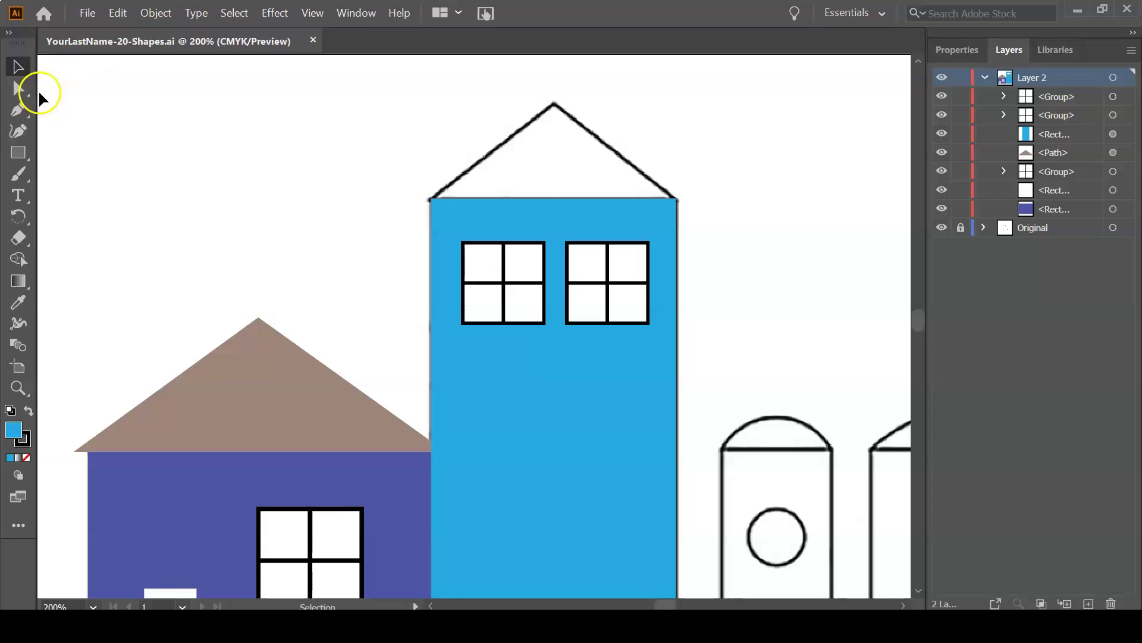
- Trace the tall building's triangular roof with the Pen tool as a closed three-point path
{"action": "key", "text": "p"}
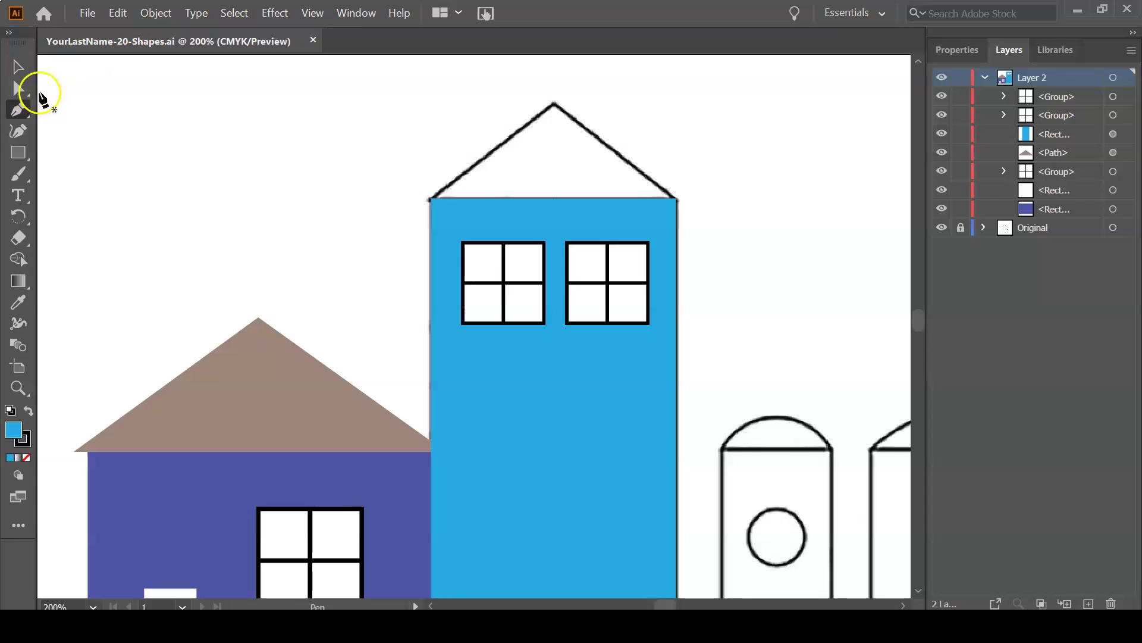
{"action": "left_click", "coordinate": [431, 199]}
{"action": "left_click", "coordinate": [554, 103]}
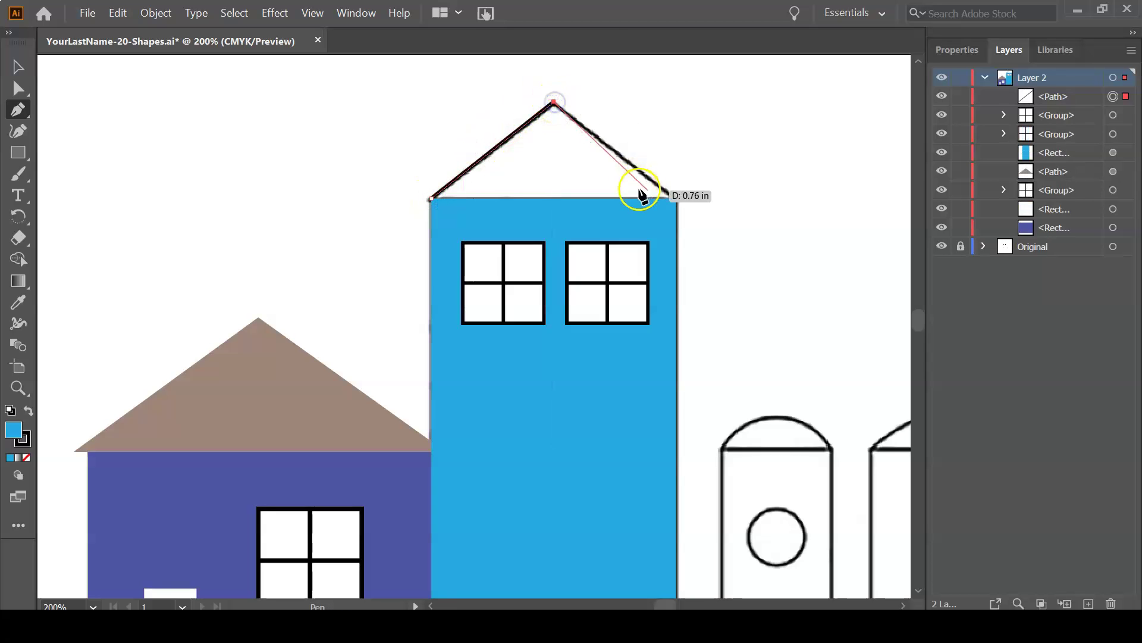
{"action": "left_click", "coordinate": [676, 198]}
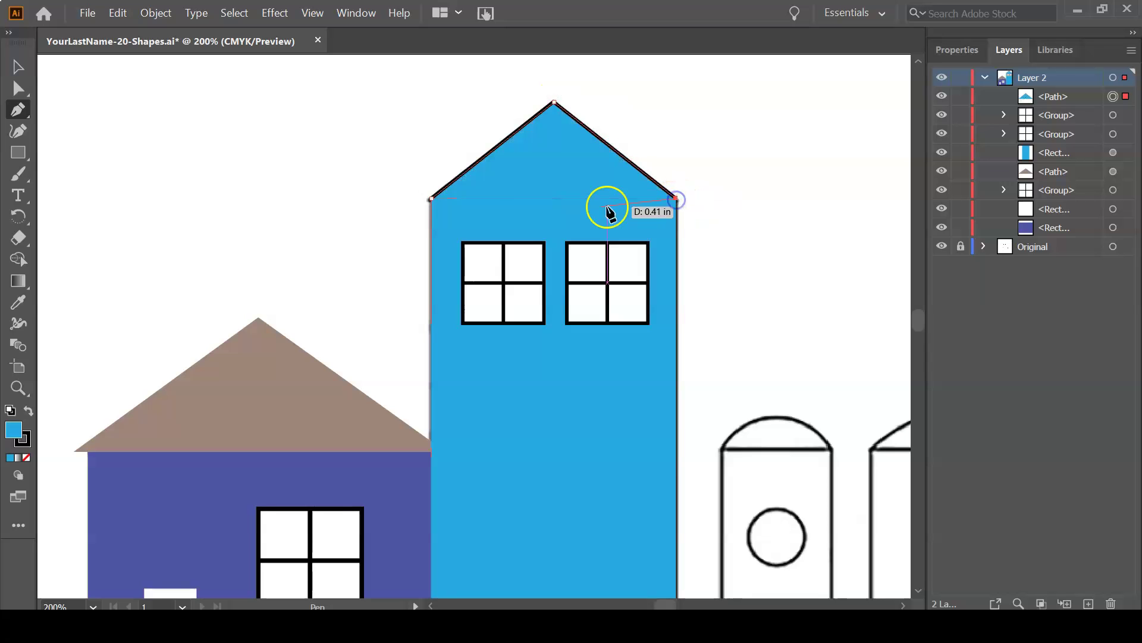
{"action": "left_click", "coordinate": [431, 198]}
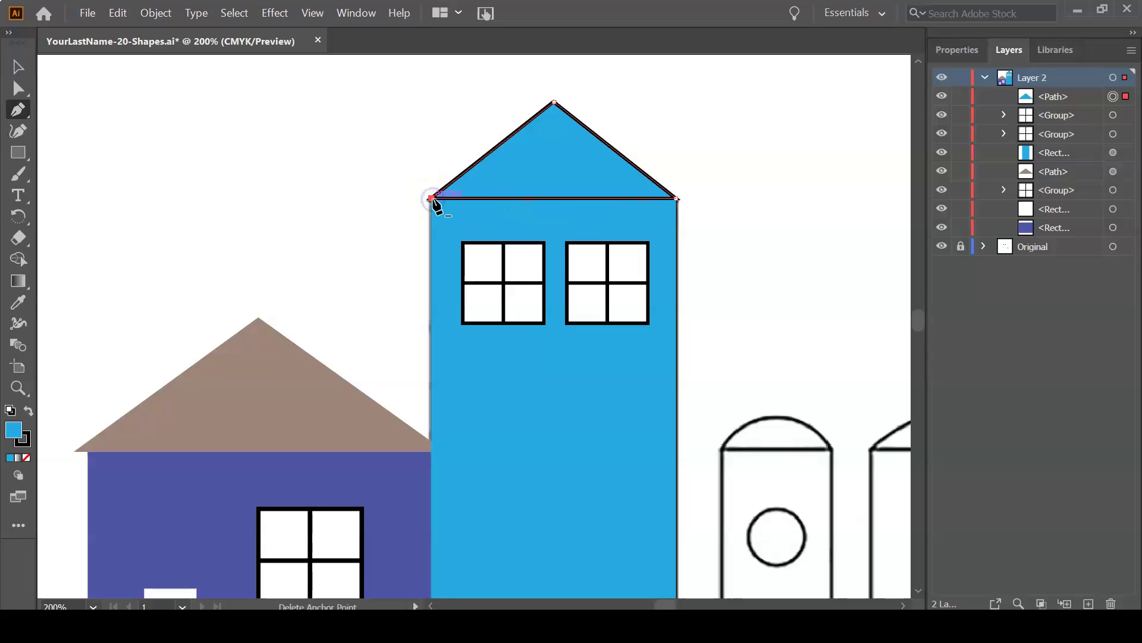
- Remove the stroke from the tall building's roof triangle and fill it with dark brown
{"action": "left_click", "coordinate": [948, 49]}
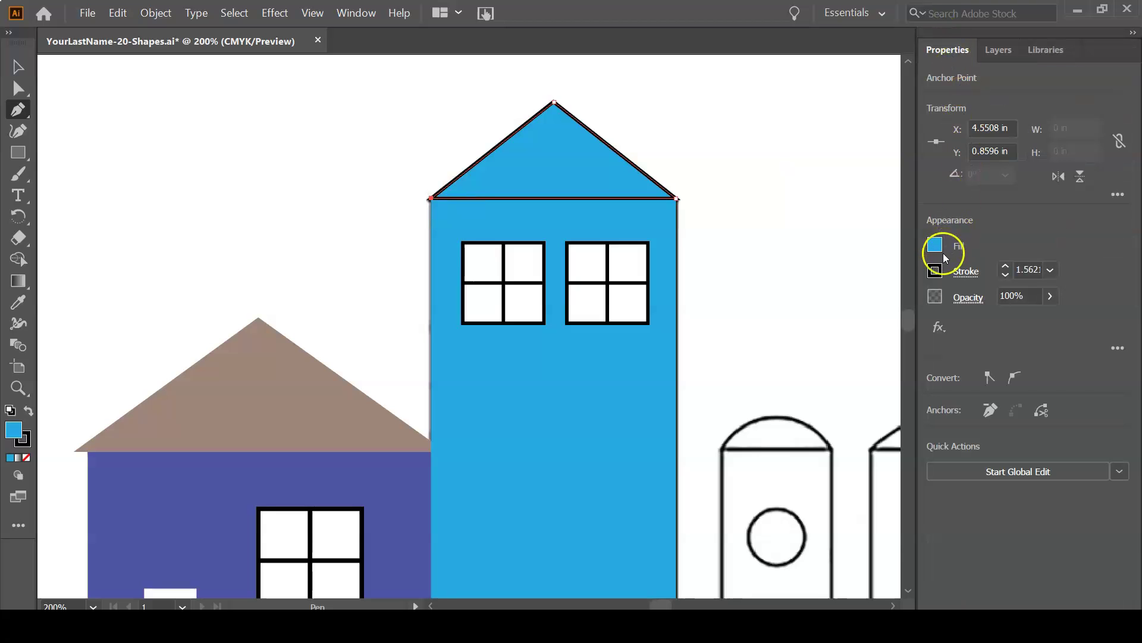
{"action": "left_click", "coordinate": [1050, 271]}
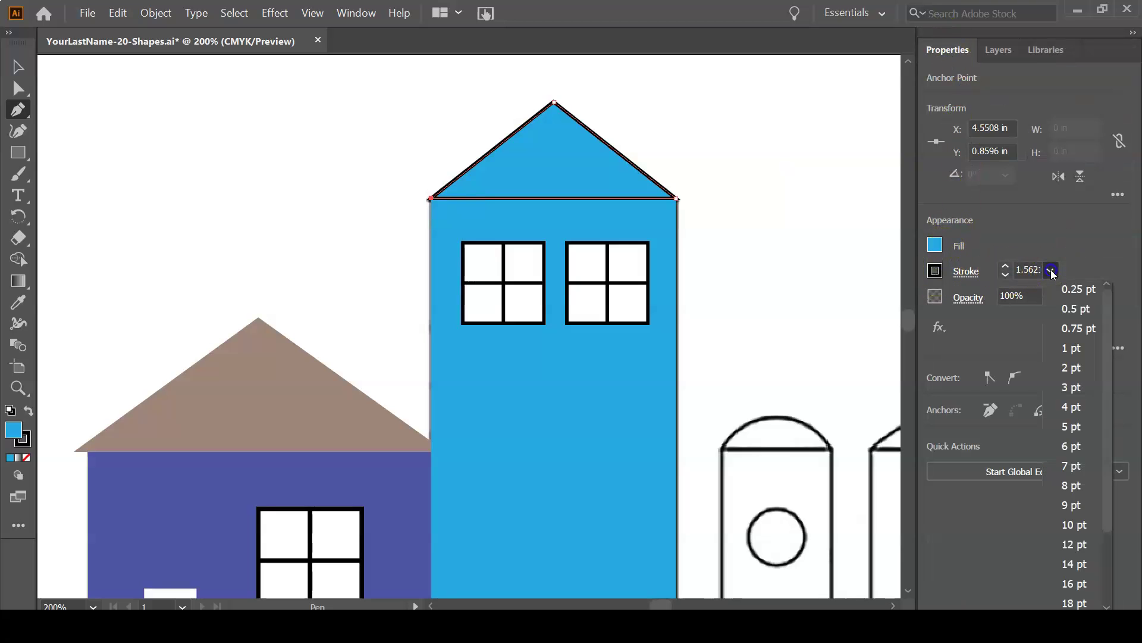
{"action": "left_click", "coordinate": [934, 275]}
{"action": "left_click", "coordinate": [934, 275]}
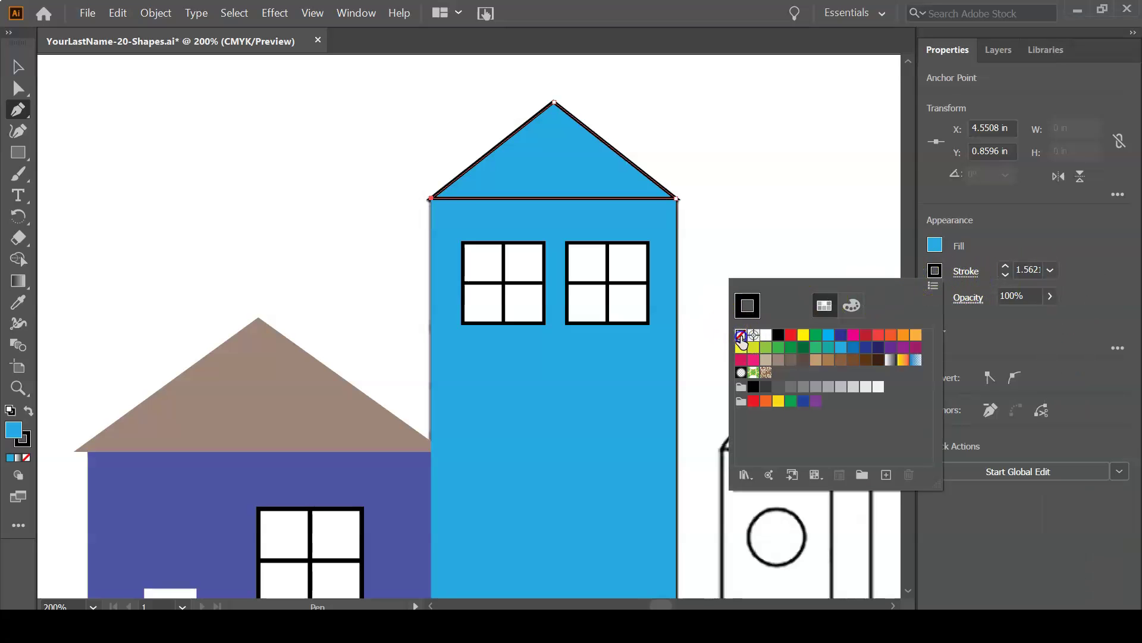
{"action": "left_click", "coordinate": [741, 335]}
{"action": "left_click", "coordinate": [936, 245]}
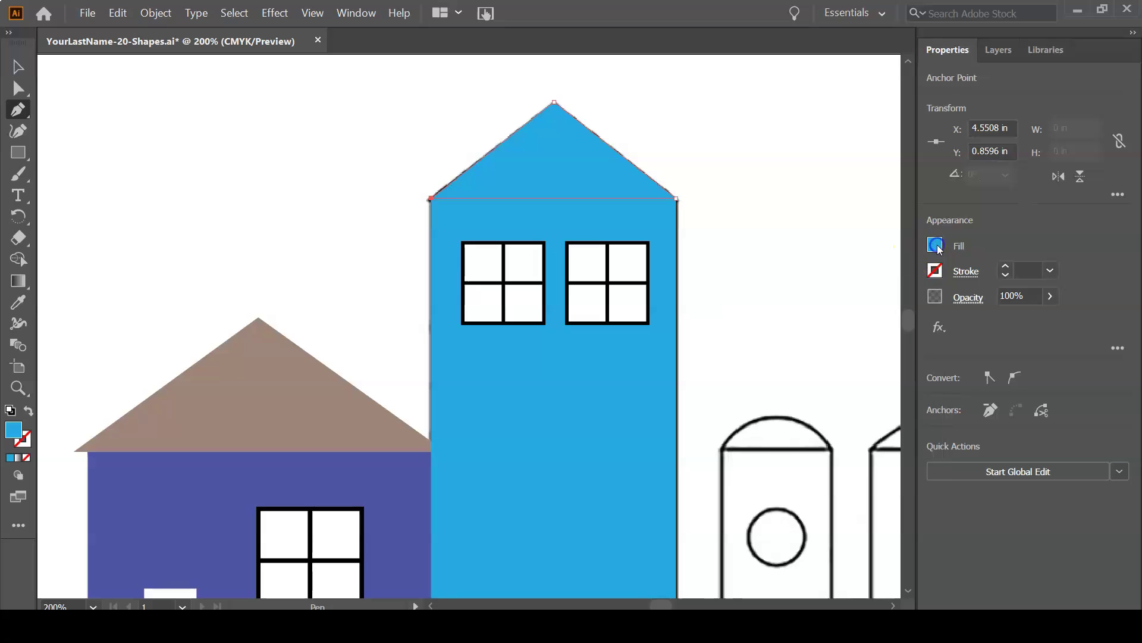
{"action": "left_click", "coordinate": [936, 244]}
{"action": "left_click", "coordinate": [879, 335]}
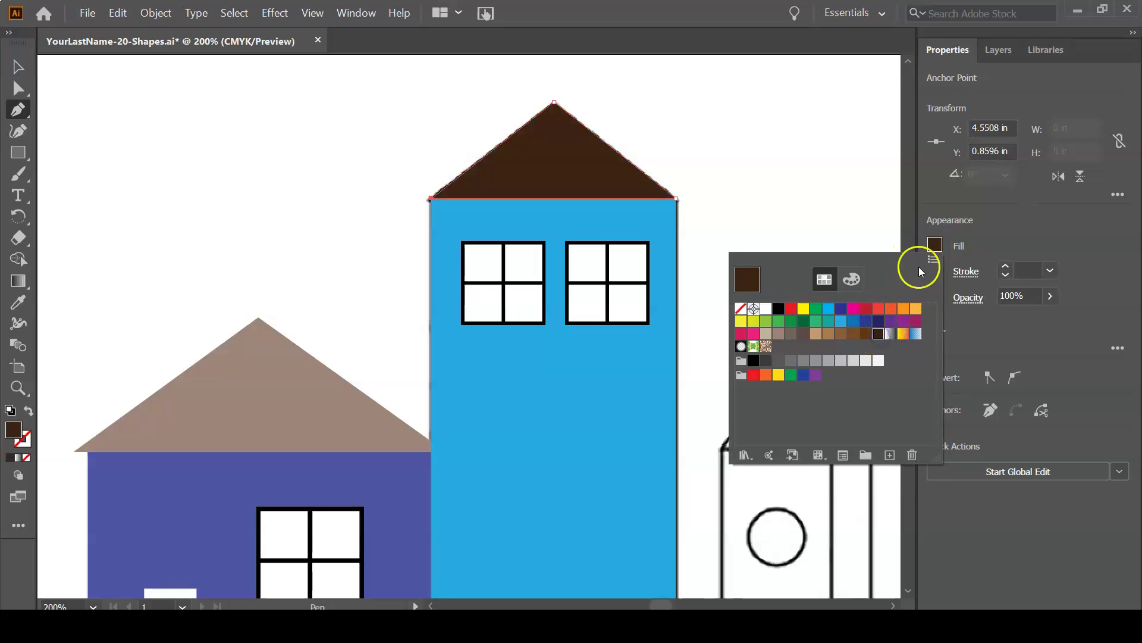
{"action": "left_click", "coordinate": [798, 208]}
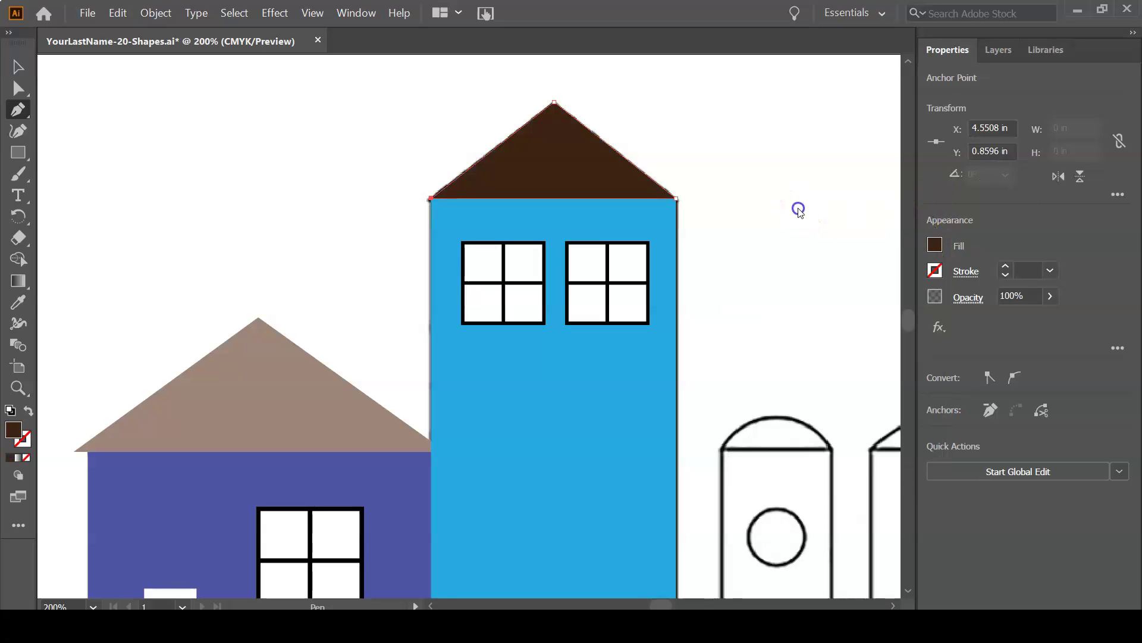
{"action": "key", "text": "ctrl+minus"}
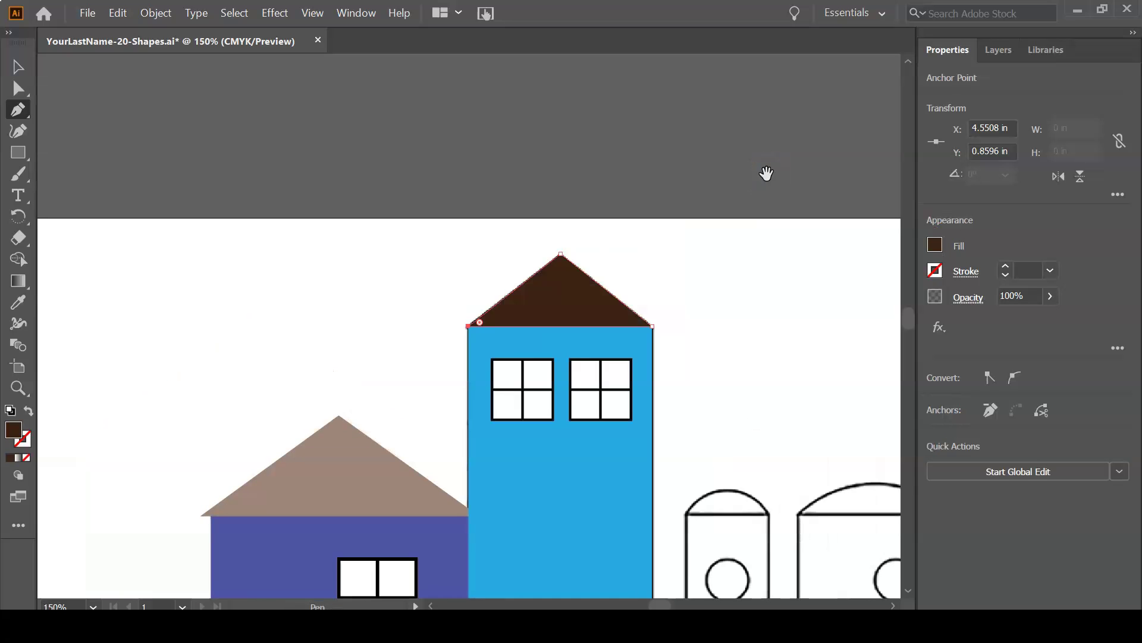
{"action": "left_click_drag", "start_coordinate": [765, 402], "coordinate": [668, 209]}
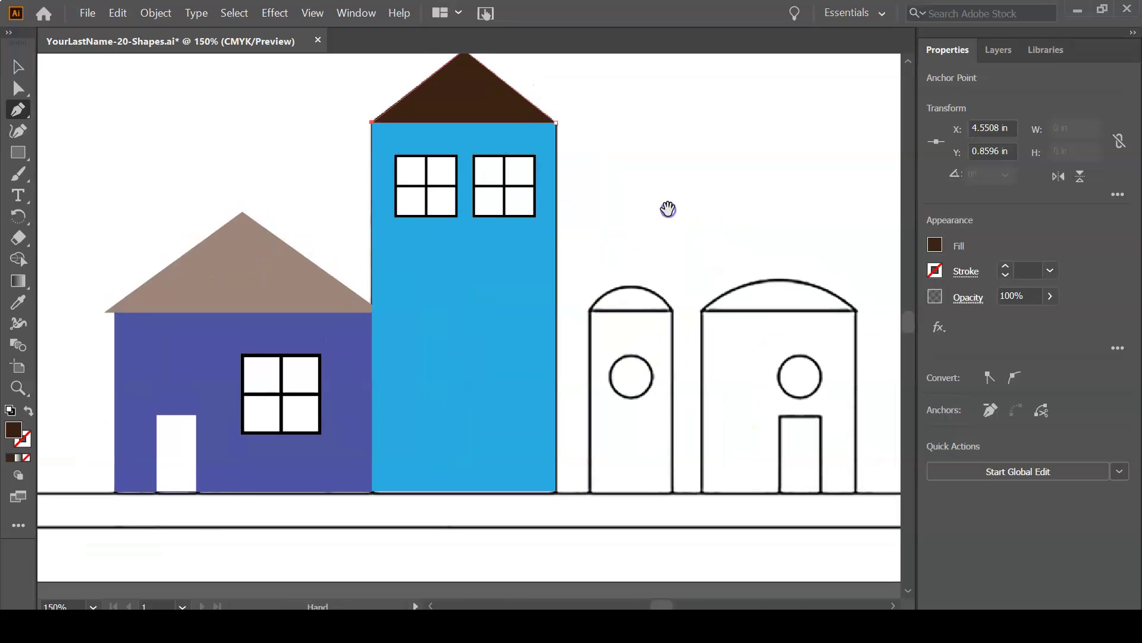
{"action": "left_click", "coordinate": [672, 198]}
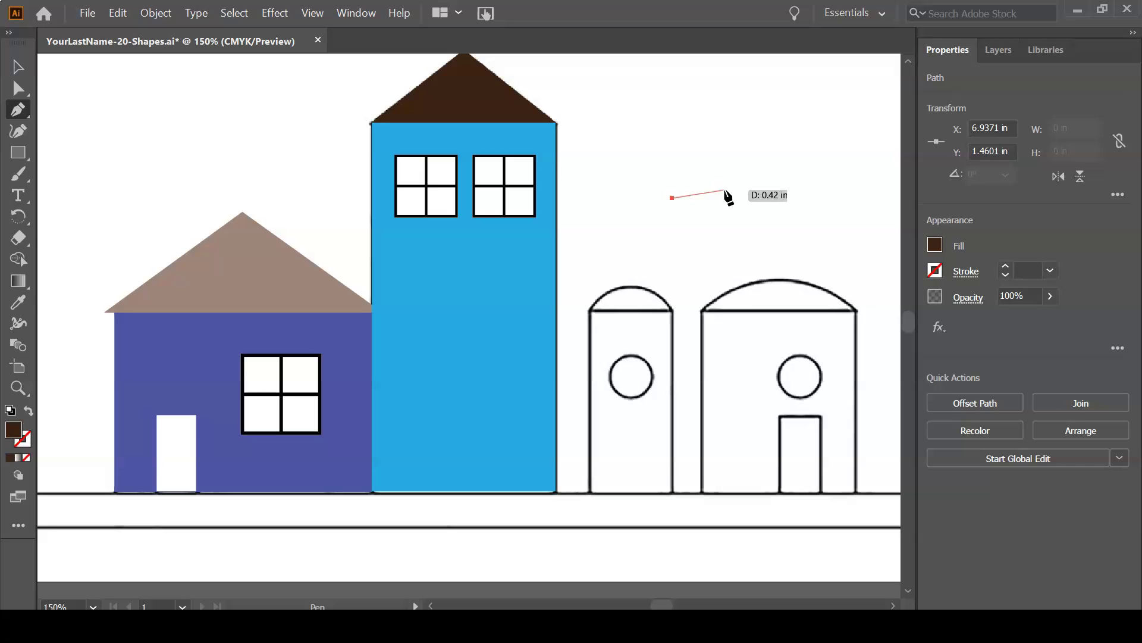
{"action": "key", "text": "ctrl+z"}
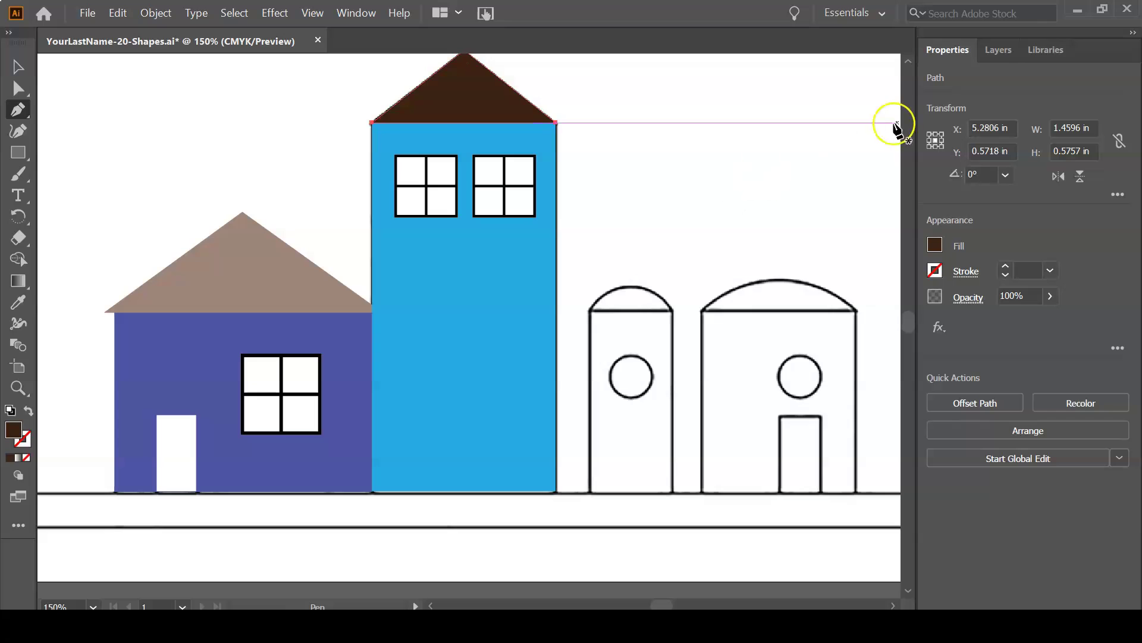
- Check the finished buildings with the Original layer hidden, show that layer again, and save the document
{"action": "key", "text": "space"}
{"action": "left_click_drag", "start_coordinate": [771, 170], "coordinate": [786, 207]}
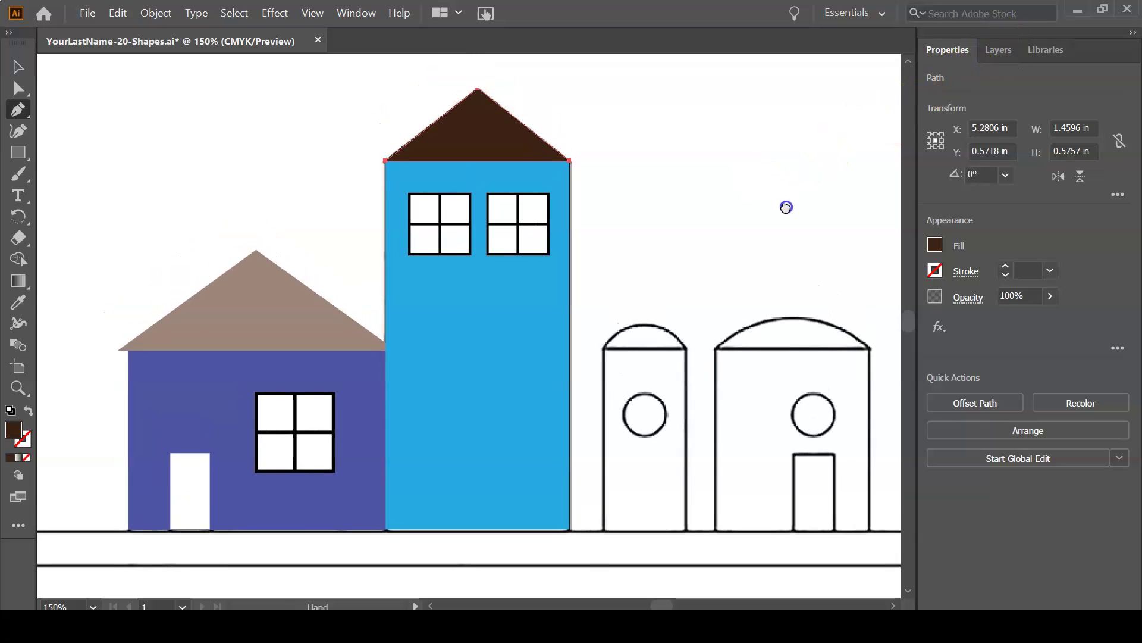
{"action": "left_click", "coordinate": [998, 52]}
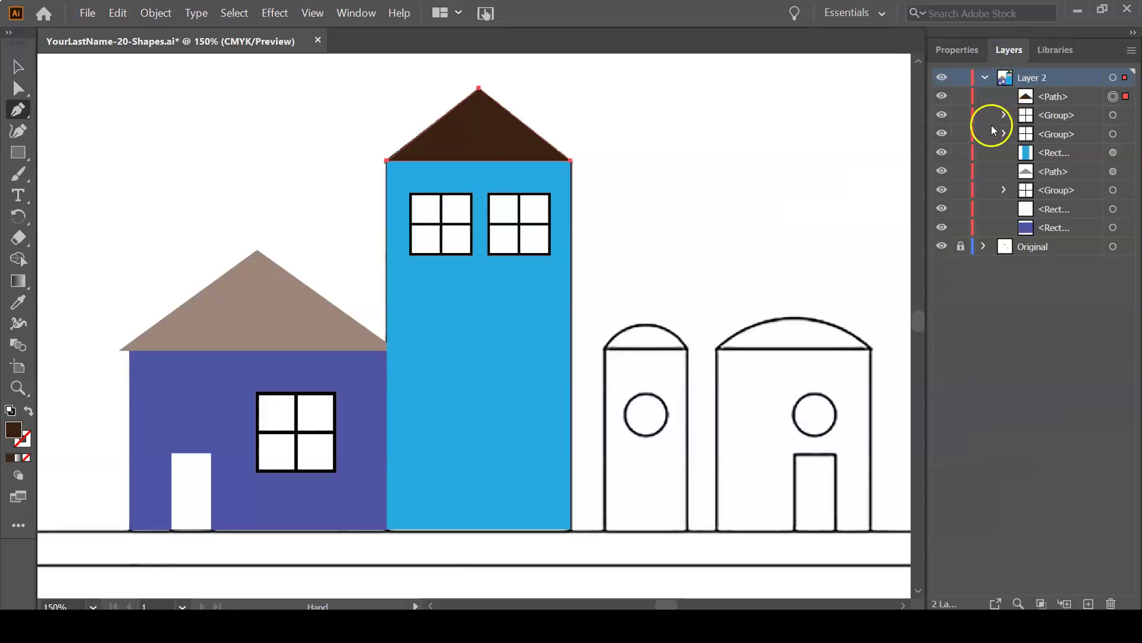
{"action": "left_click", "coordinate": [941, 248]}
{"action": "left_click", "coordinate": [18, 68]}
{"action": "left_click", "coordinate": [146, 161]}
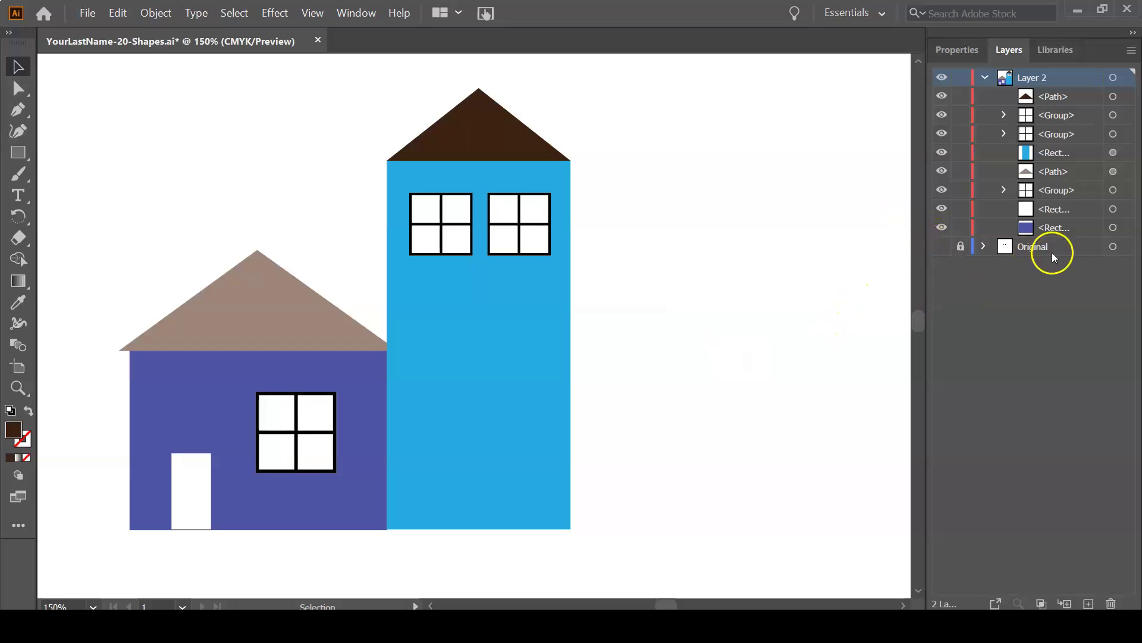
{"action": "left_click", "coordinate": [942, 246]}
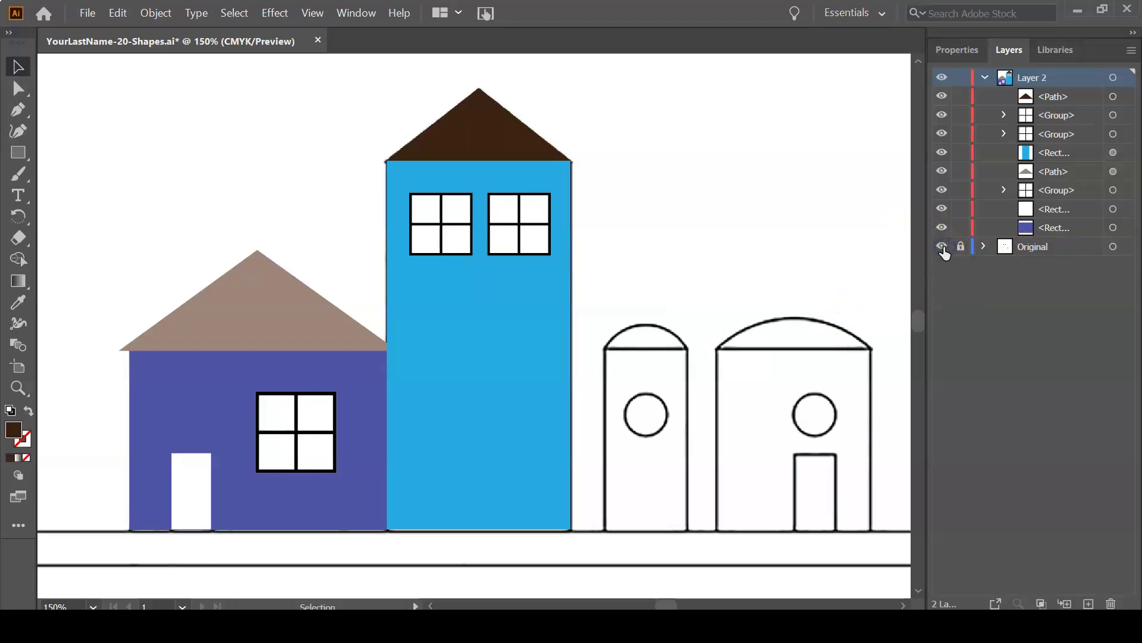
{"action": "key", "text": "a"}
{"action": "key", "text": "ctrl+s"}
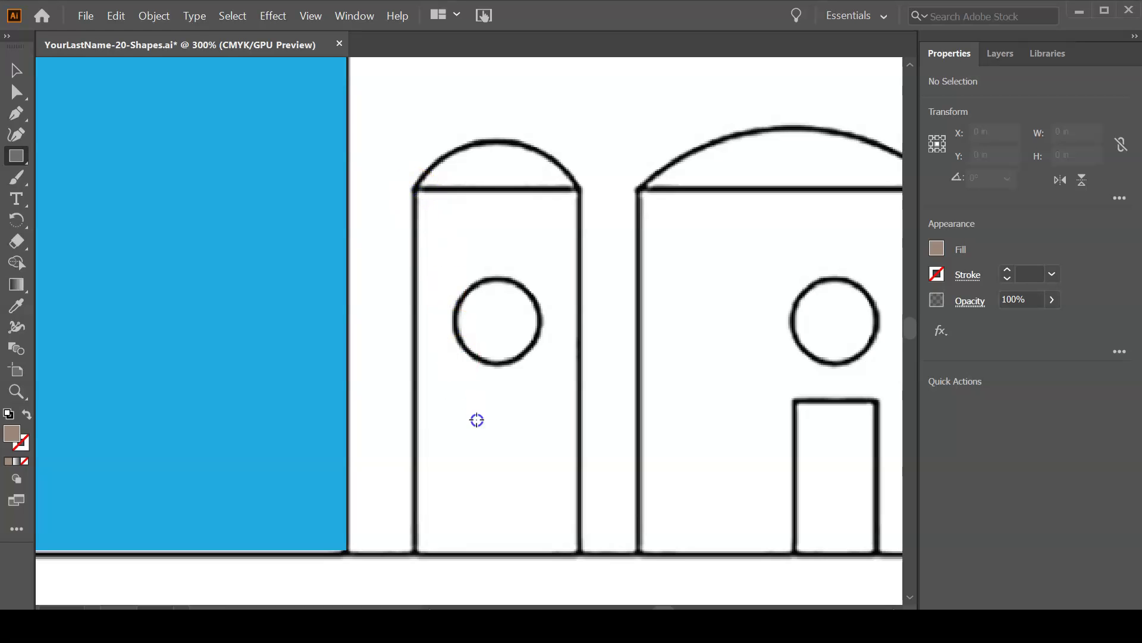
- Draw a light brown rectangle about 0.65 by 1.43 in over the narrow dome-roofed building's body and hide it
{"action": "left_click_drag", "start_coordinate": [415, 190], "coordinate": [579, 550]}
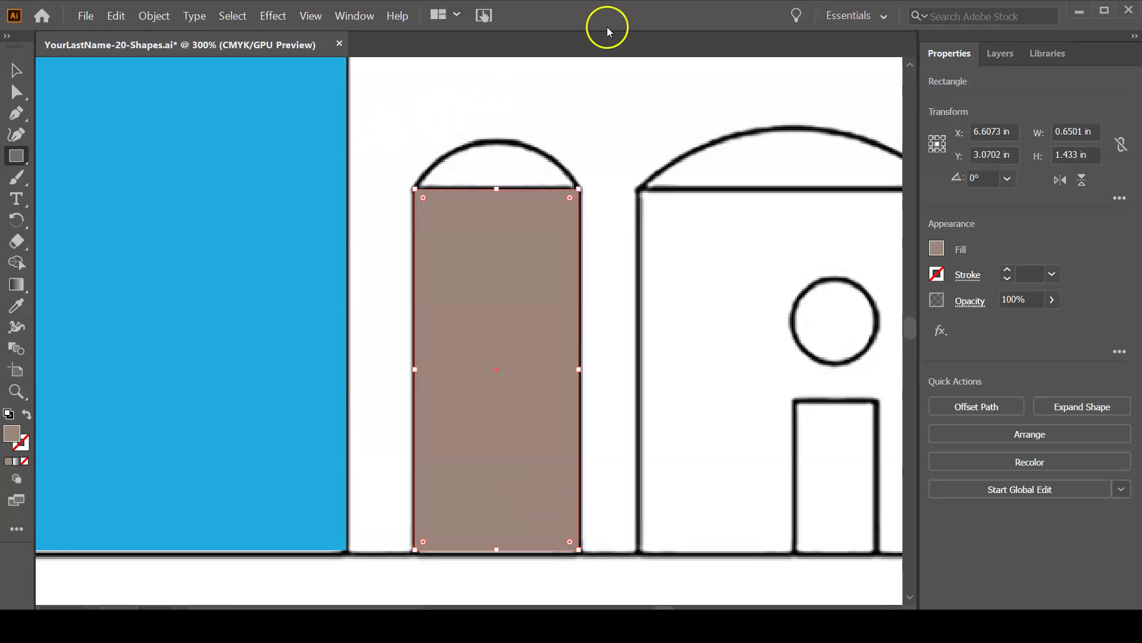
{"action": "left_click", "coordinate": [990, 53]}
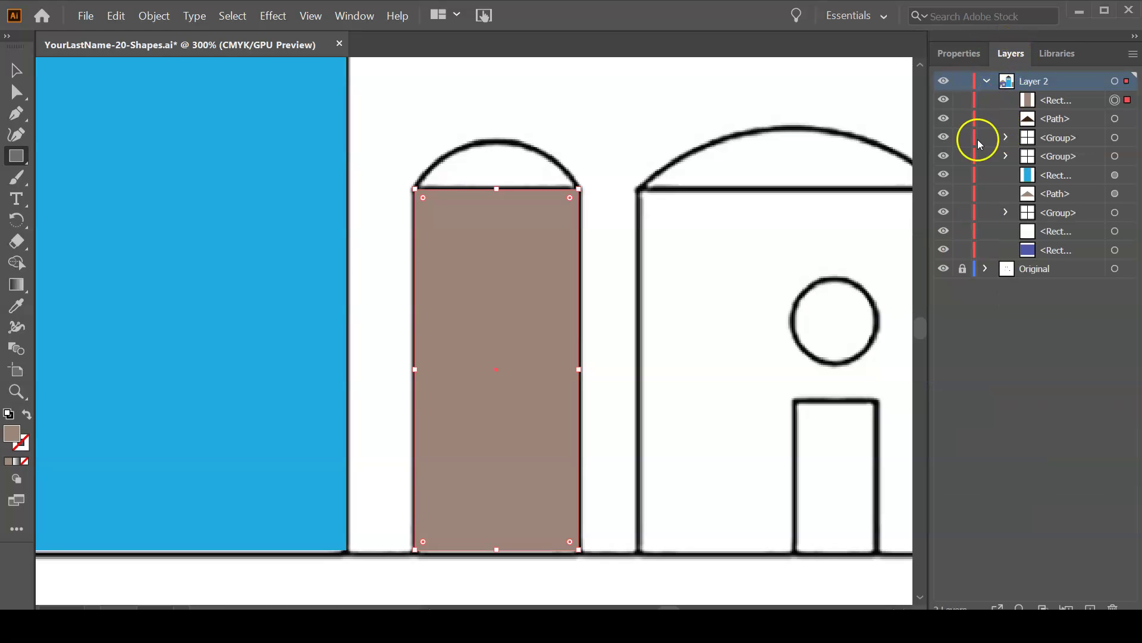
{"action": "left_click", "coordinate": [944, 100]}
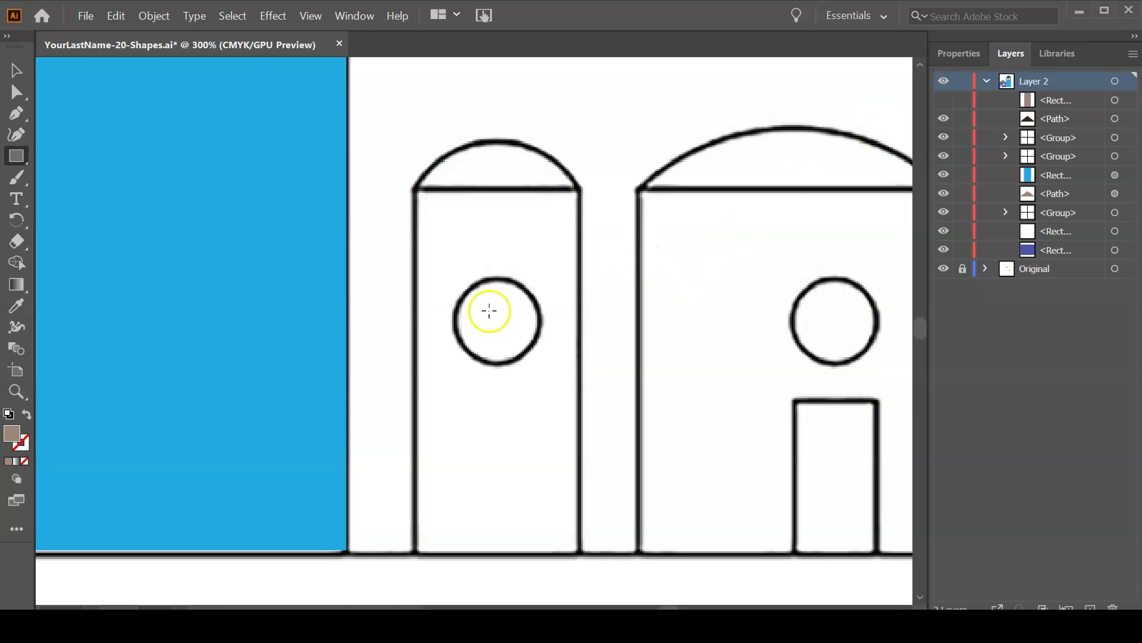
- Draw a circle about 0.33 in wide with the Ellipse tool over the narrow building's round window
{"action": "left_click", "coordinate": [14, 158]}
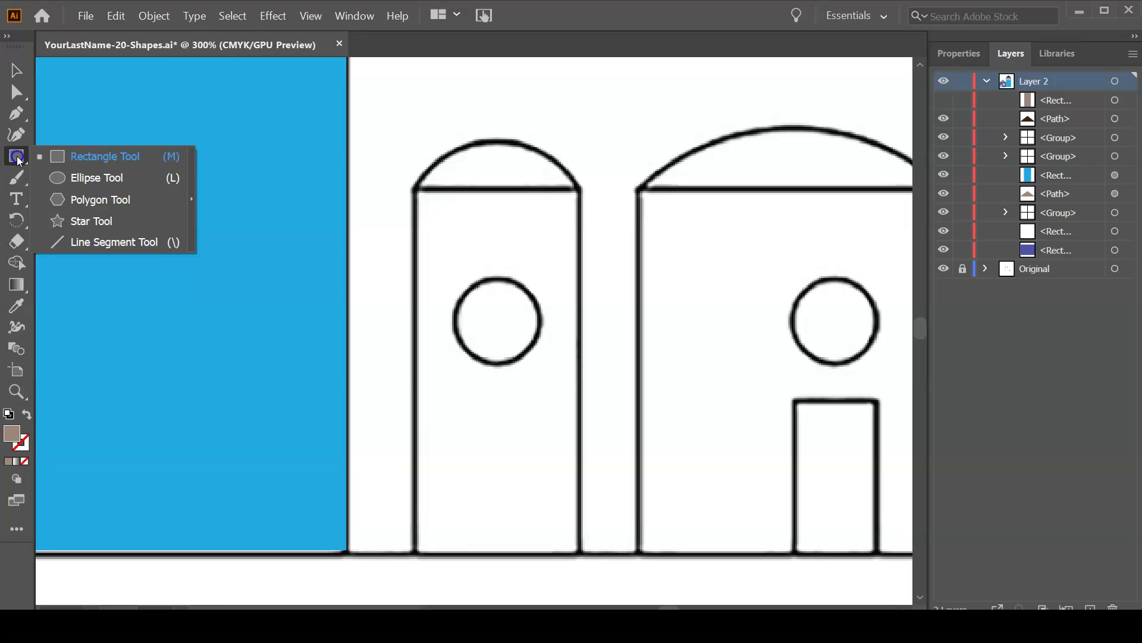
{"action": "left_click", "coordinate": [91, 180]}
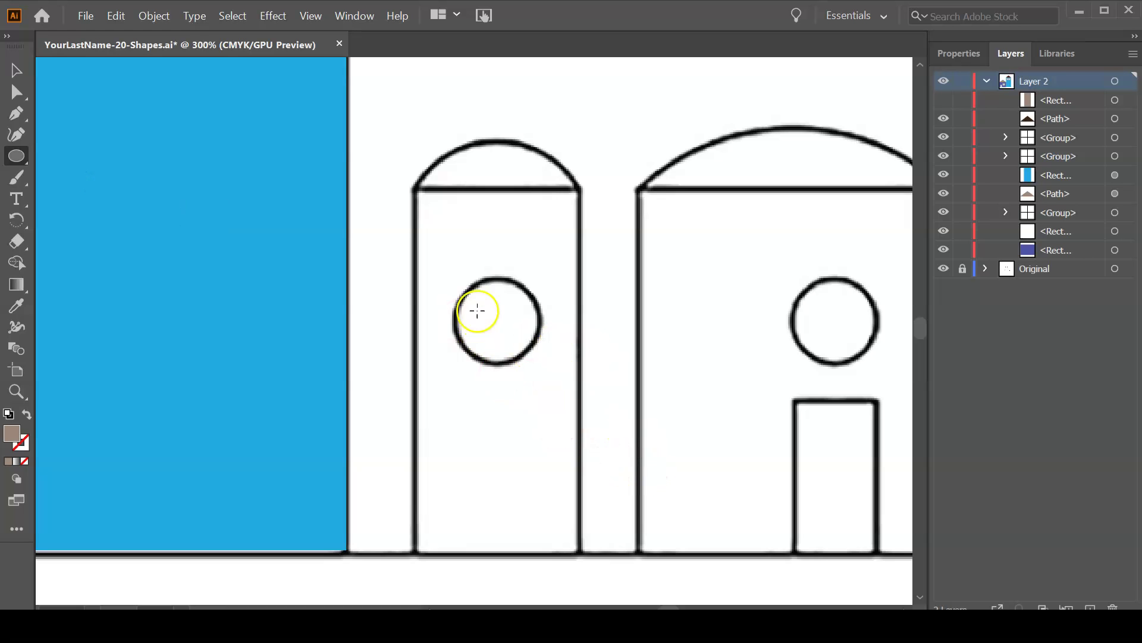
{"action": "left_click_drag", "start_coordinate": [458, 272], "coordinate": [538, 379]}
{"action": "mouse_move", "coordinate": [535, 350]}
{"action": "left_mouse_down"}
{"action": "mouse_move", "coordinate": [511, 358]}
{"action": "mouse_move", "coordinate": [536, 362]}
{"action": "left_mouse_up"}
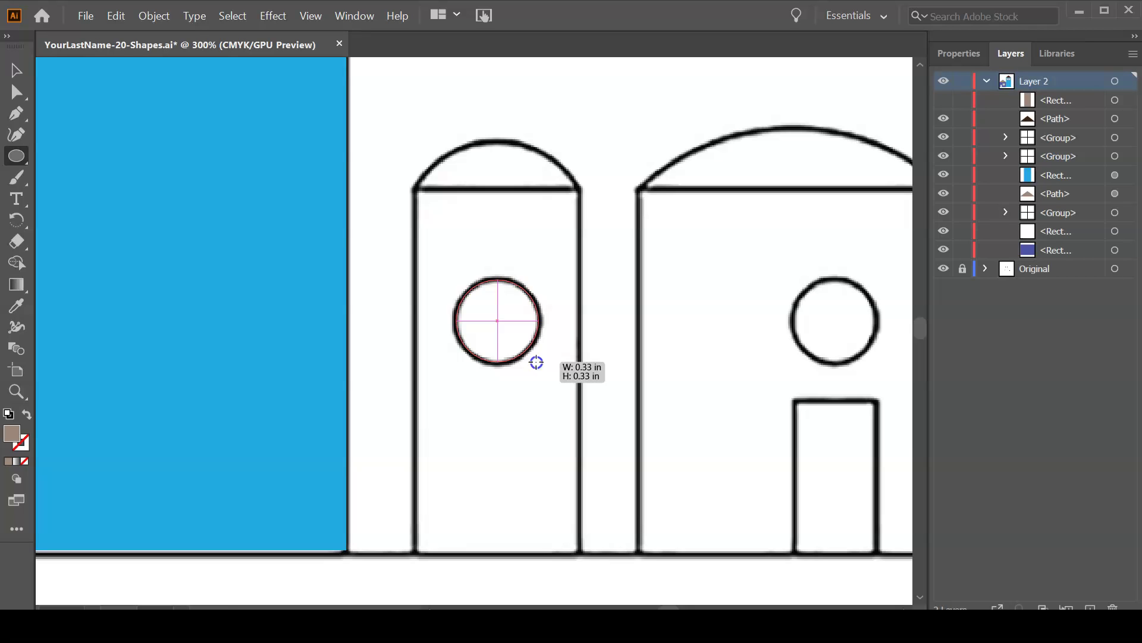
{"action": "left_click_drag", "start_coordinate": [536, 361], "coordinate": [537, 360]}
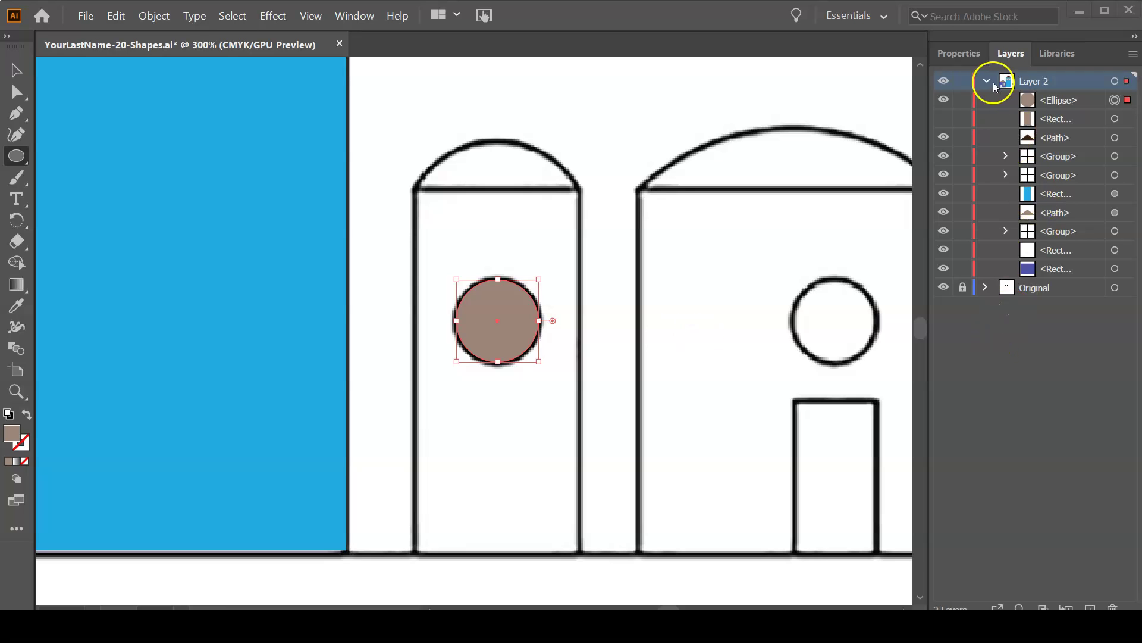
- Fill the round window black and show the narrow building's brown rectangle again
{"action": "left_click", "coordinate": [958, 60]}
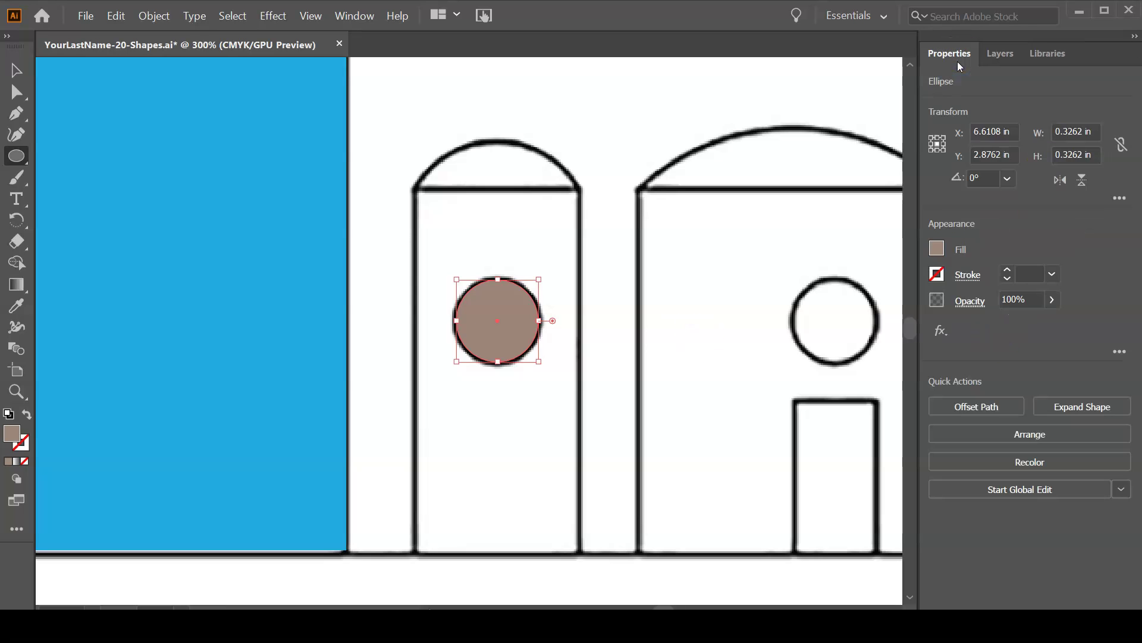
{"action": "left_click", "coordinate": [938, 249]}
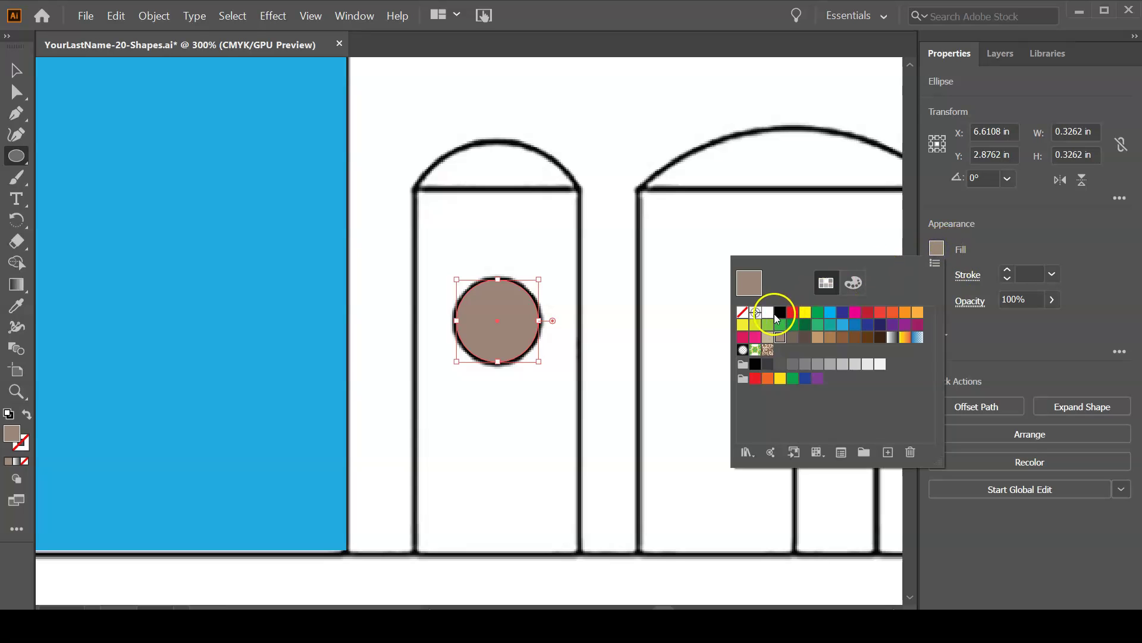
{"action": "left_click", "coordinate": [780, 312]}
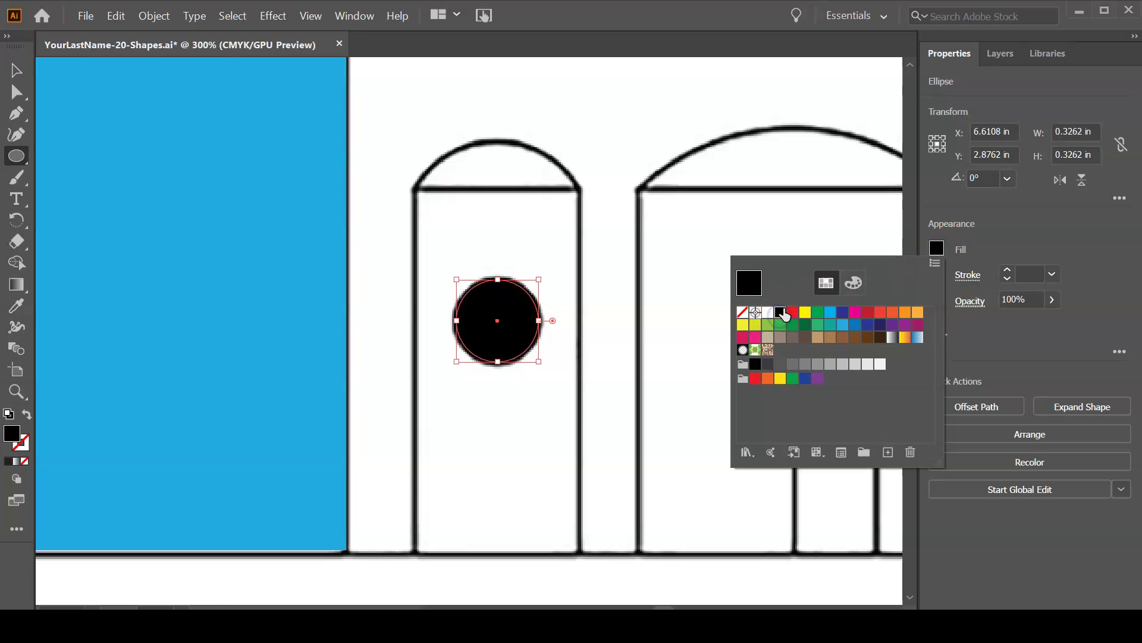
{"action": "left_click", "coordinate": [1005, 56]}
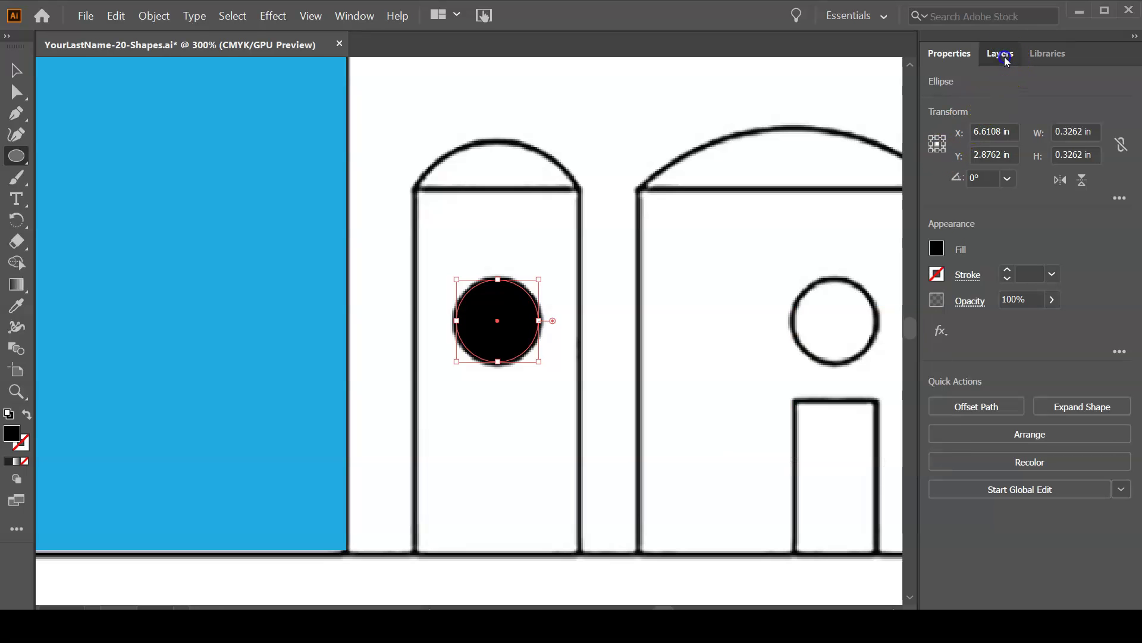
{"action": "left_click", "coordinate": [944, 118]}
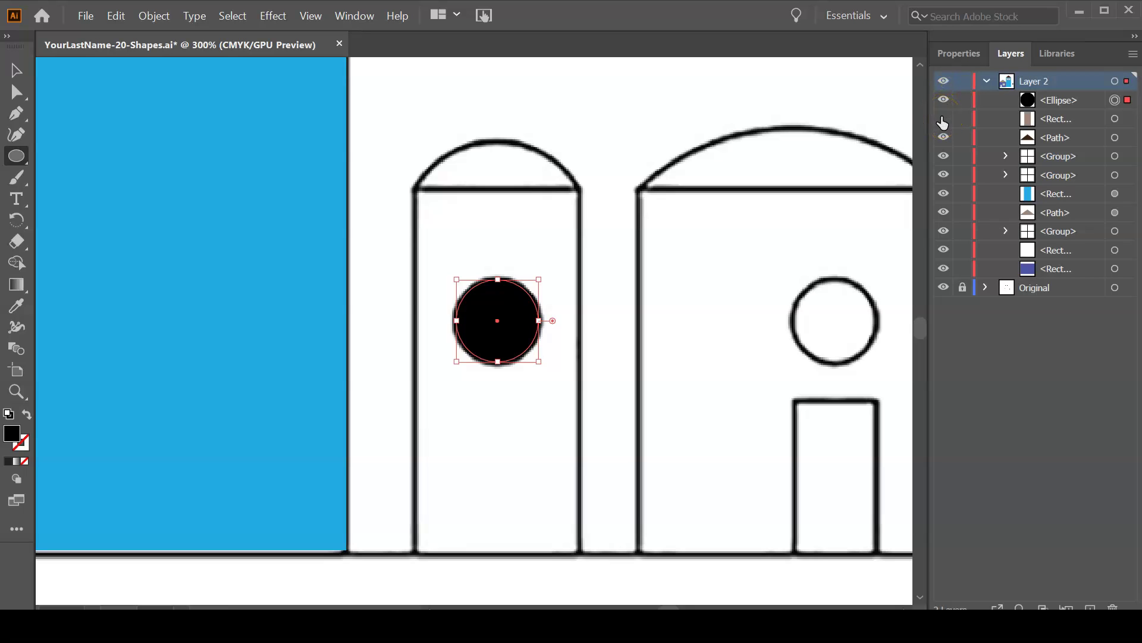
{"action": "left_click", "coordinate": [944, 119]}
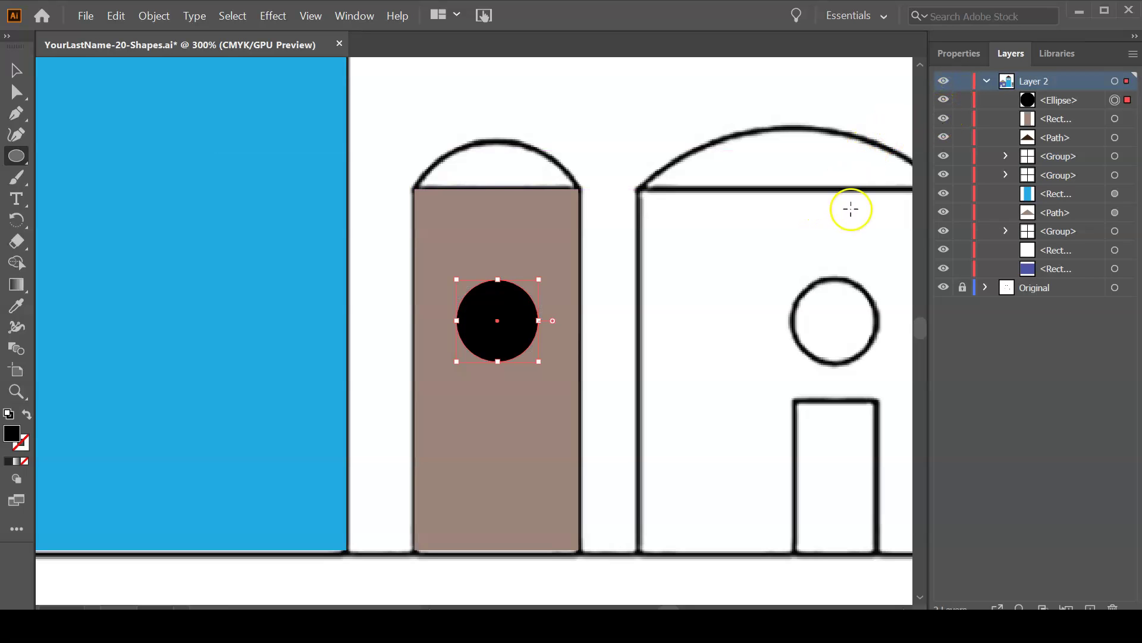
- Draw a black ellipse about 0.65 by 0.43 in over the narrow building's dome roof and send it to the back
{"action": "key", "text": "ctrl+space"}
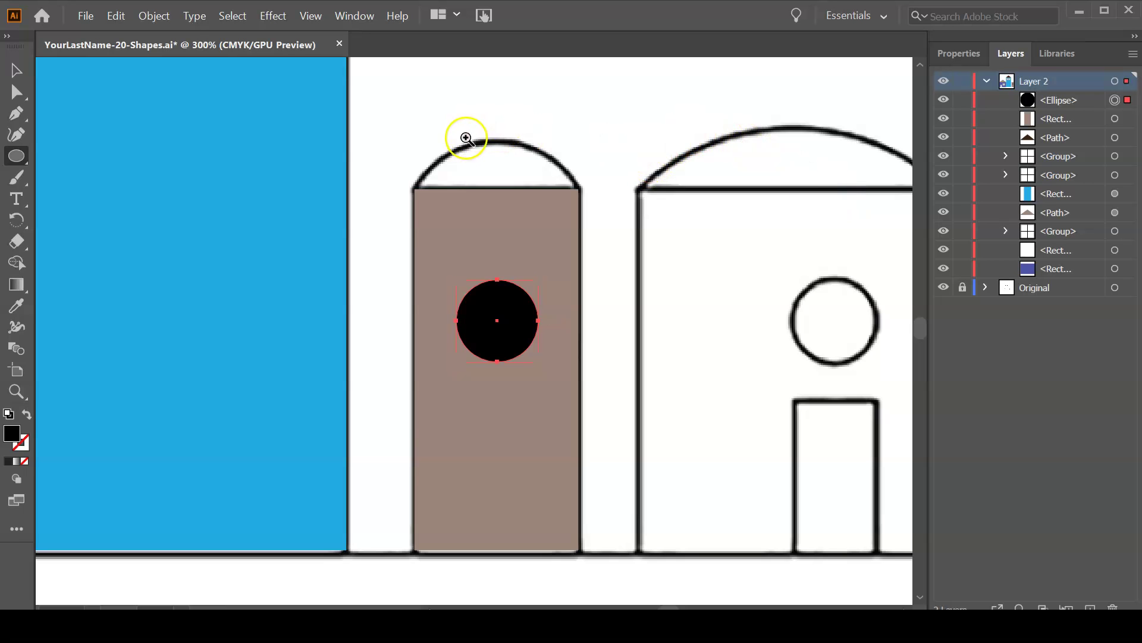
{"action": "left_click_drag", "start_coordinate": [391, 125], "coordinate": [492, 242]}
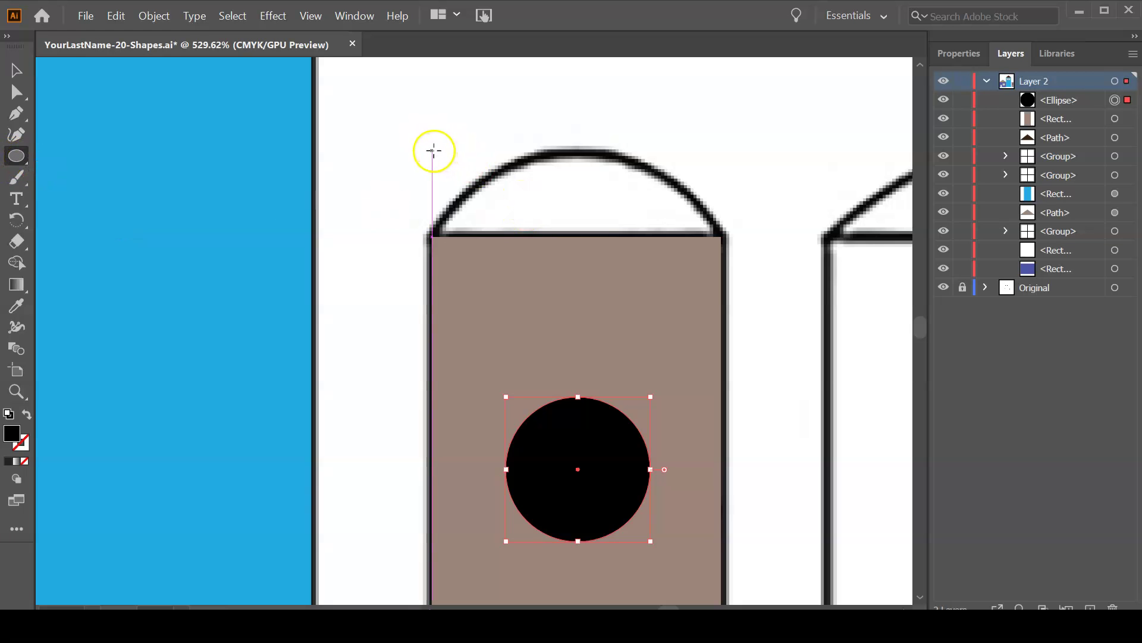
{"action": "left_click_drag", "start_coordinate": [434, 152], "coordinate": [721, 339]}
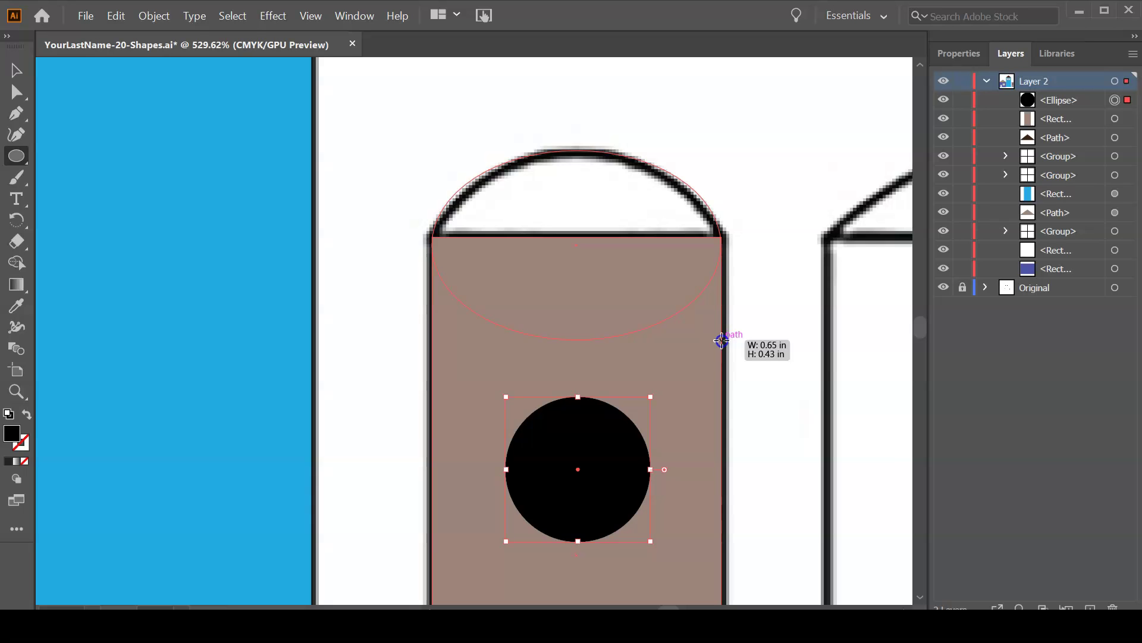
{"action": "left_click_drag", "start_coordinate": [722, 339], "coordinate": [721, 339]}
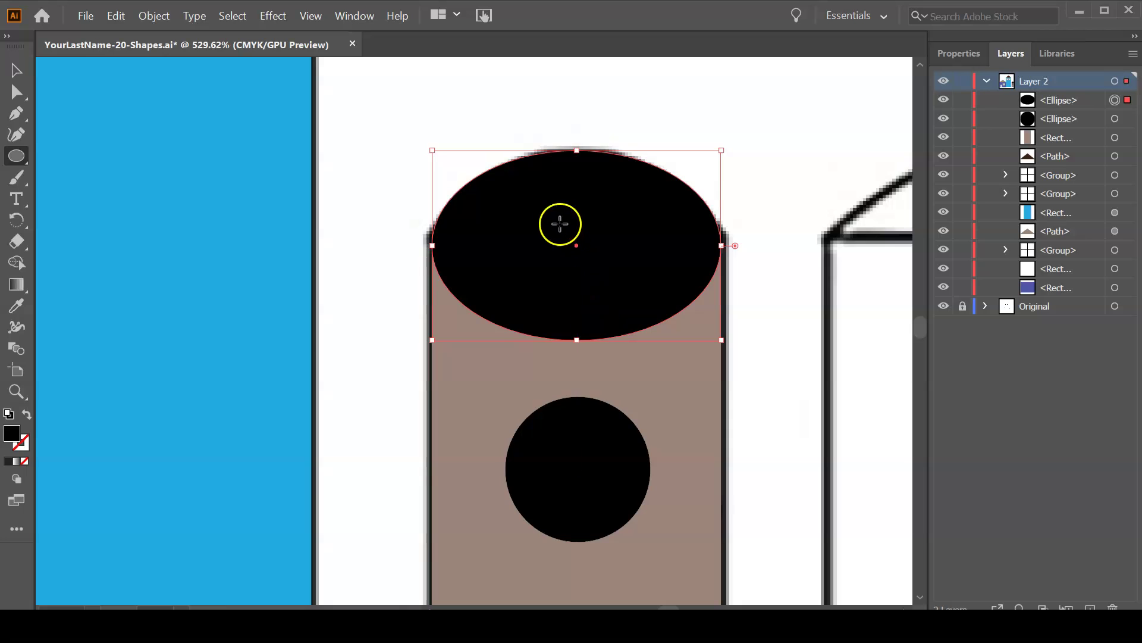
{"action": "right_click", "coordinate": [520, 190]}
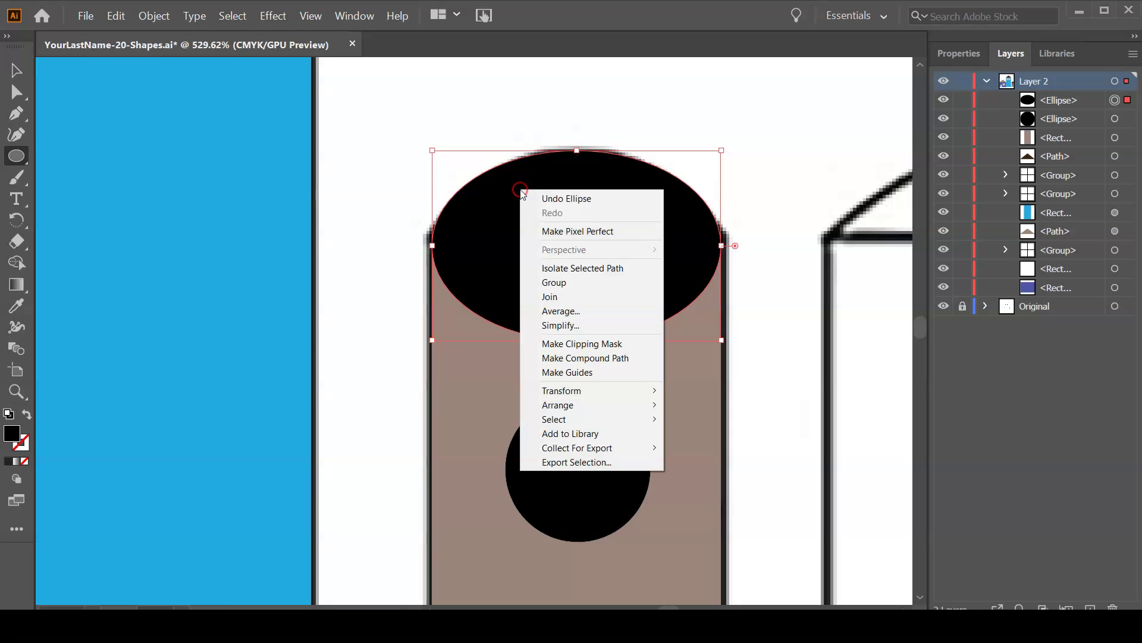
{"action": "mouse_move", "coordinate": [595, 406]}
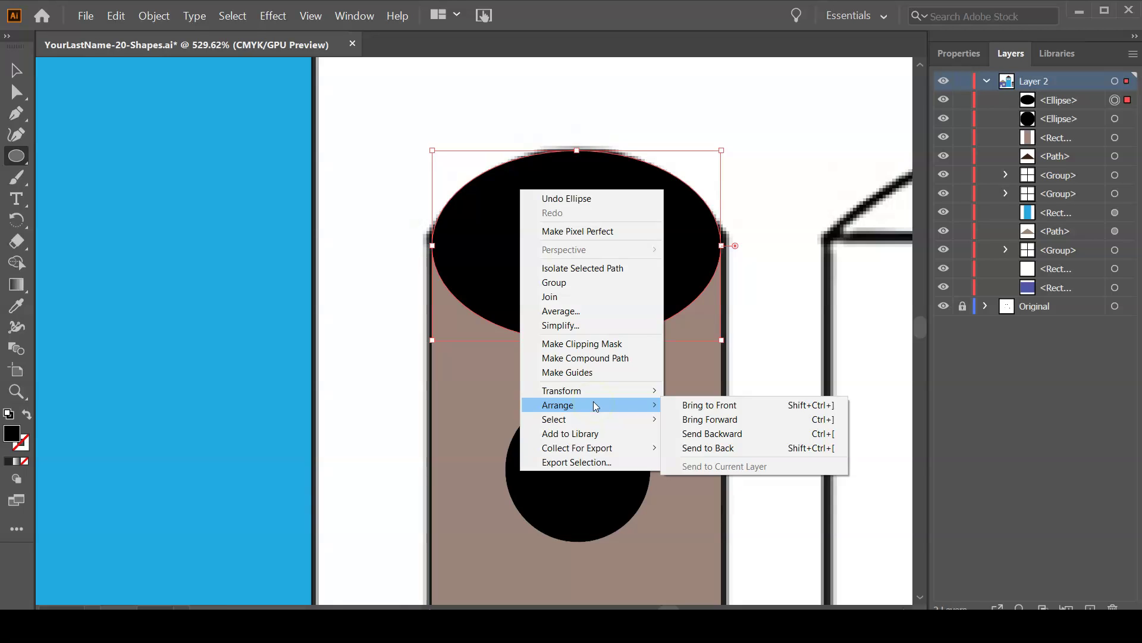
{"action": "left_click", "coordinate": [737, 447]}
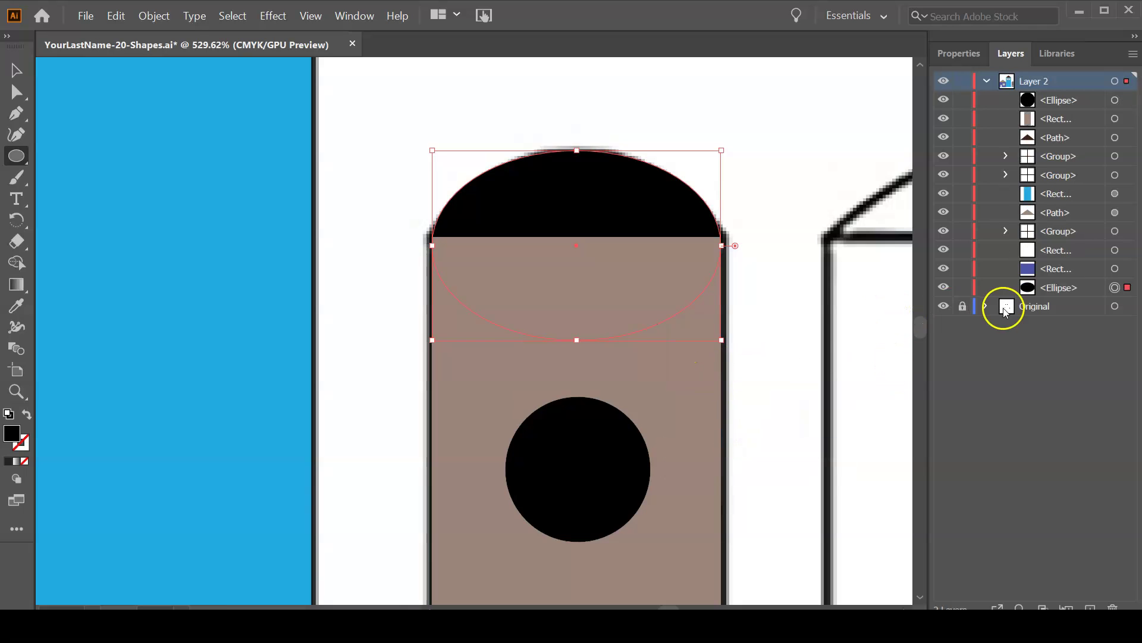
- Check the narrow building's dome with the Original layer hidden, then view the whole artboard in outline mode and return to preview
{"action": "left_click", "coordinate": [944, 306]}
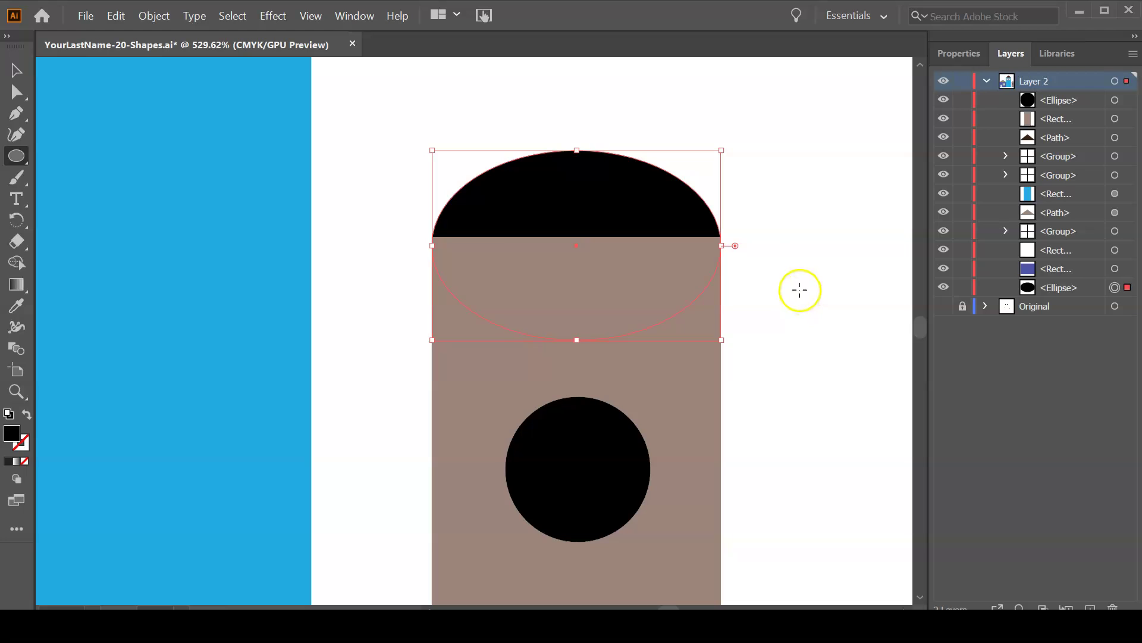
{"action": "left_click", "coordinate": [16, 70]}
{"action": "left_click", "coordinate": [387, 162]}
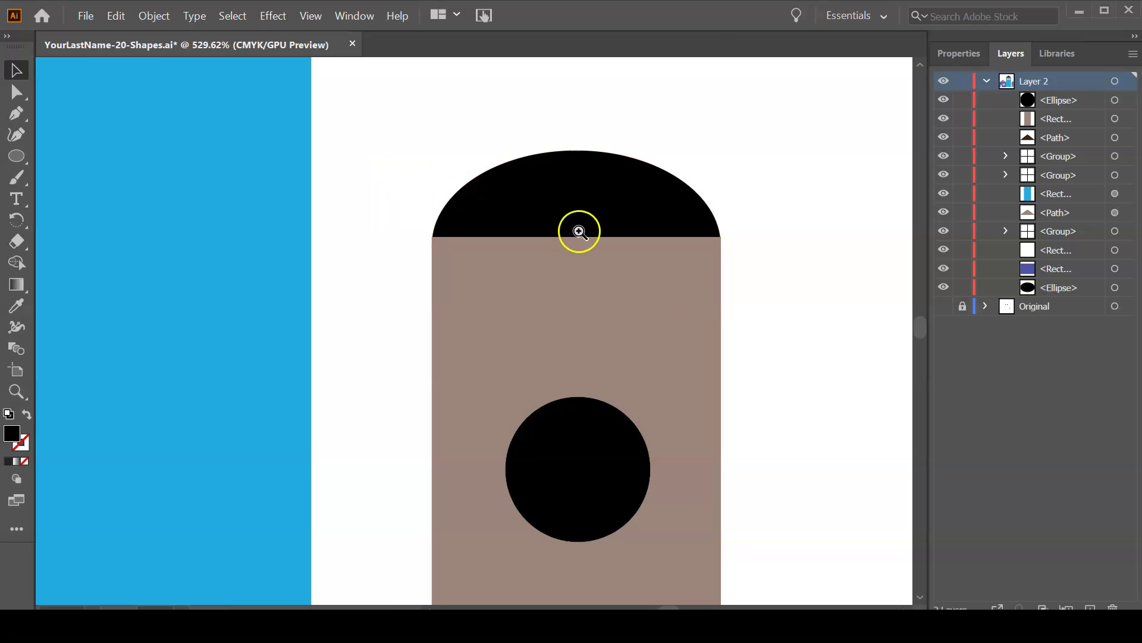
{"action": "left_click", "coordinate": [577, 232]}
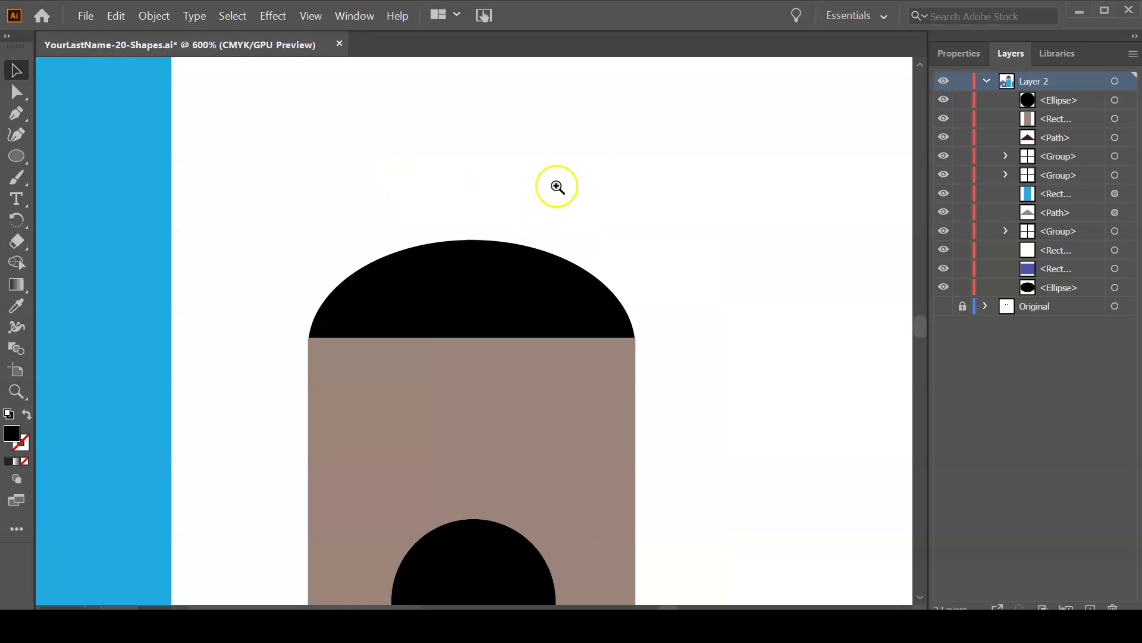
{"action": "key", "text": "ctrl+0"}
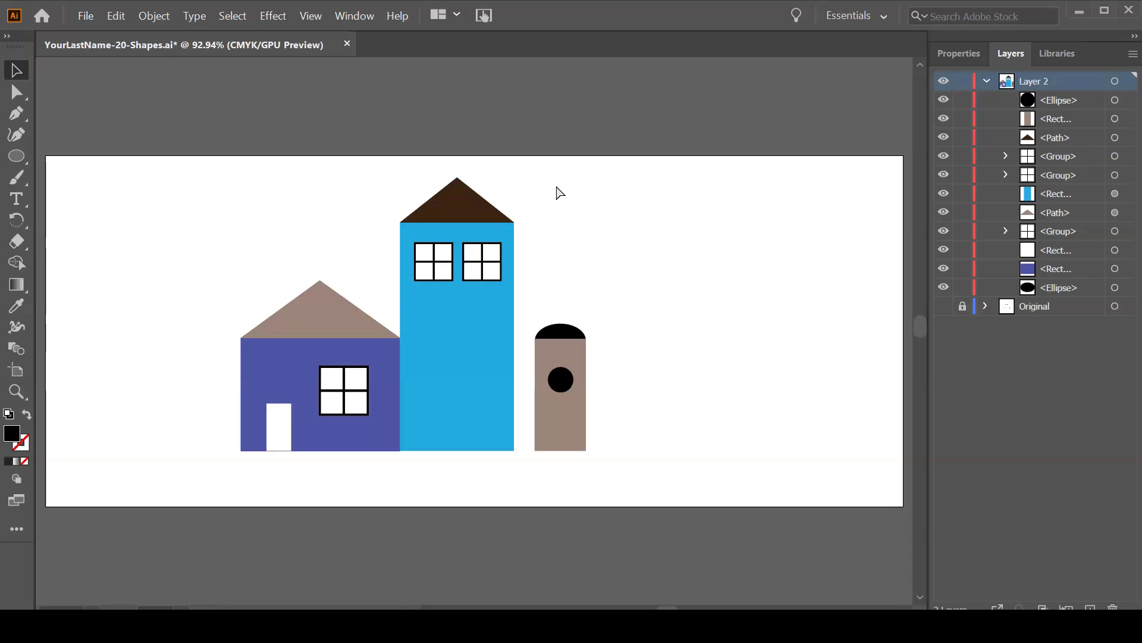
{"action": "key", "text": "ctrl+y"}
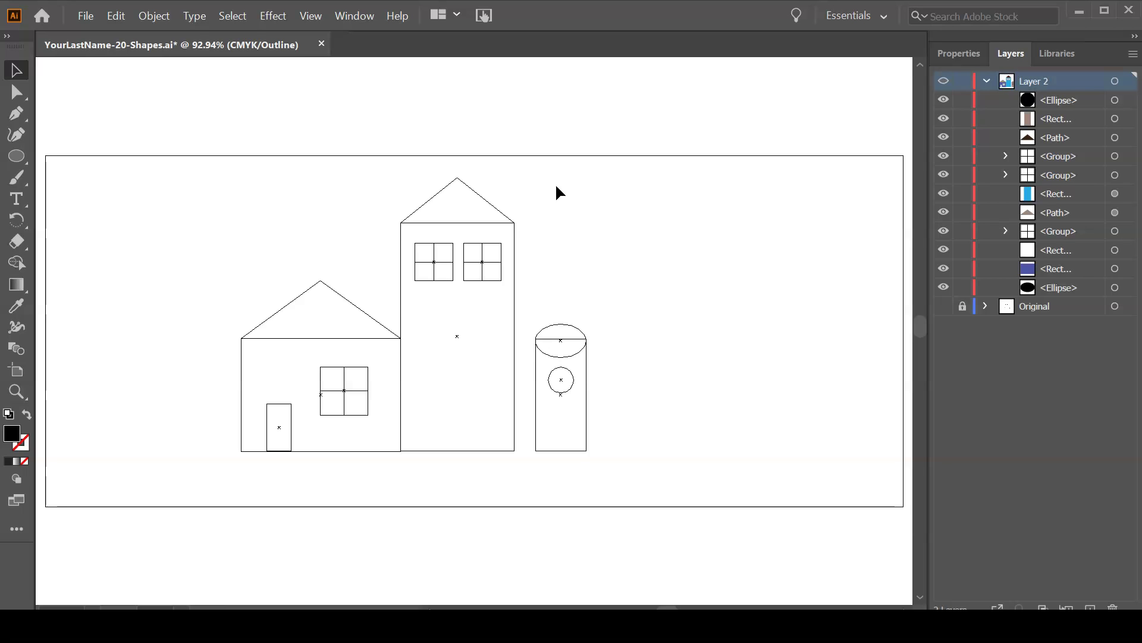
{"action": "key", "text": "ctrl+y"}
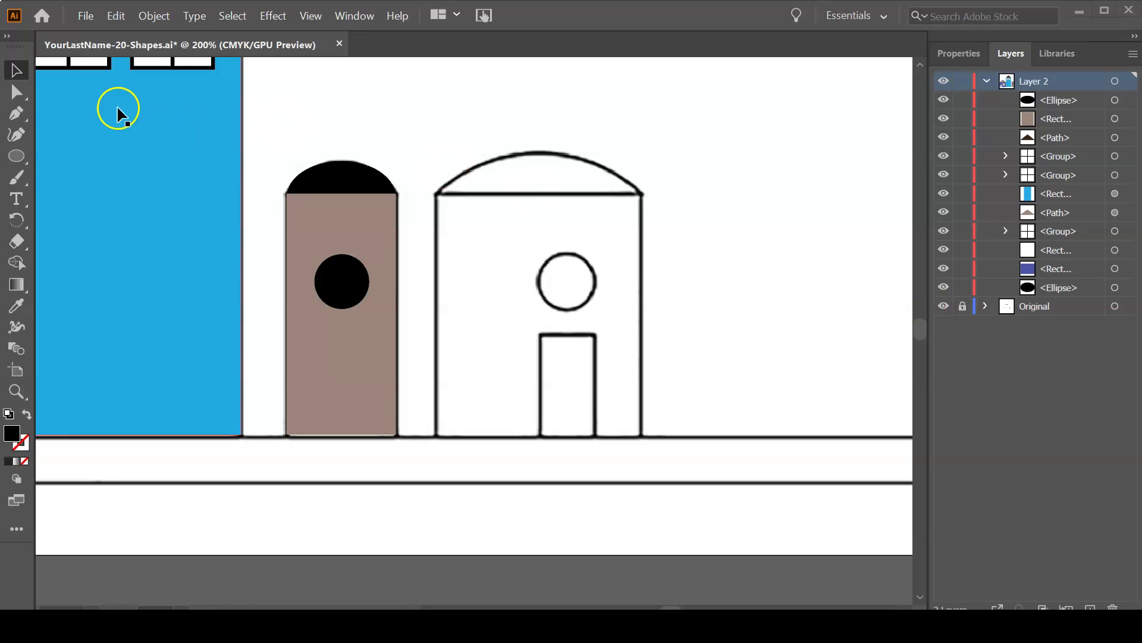
- Draw a black rectangle over the wide dome-roofed building's body and hide it
{"action": "left_click", "coordinate": [21, 159]}
{"action": "left_click_drag", "start_coordinate": [22, 160], "coordinate": [80, 156]}
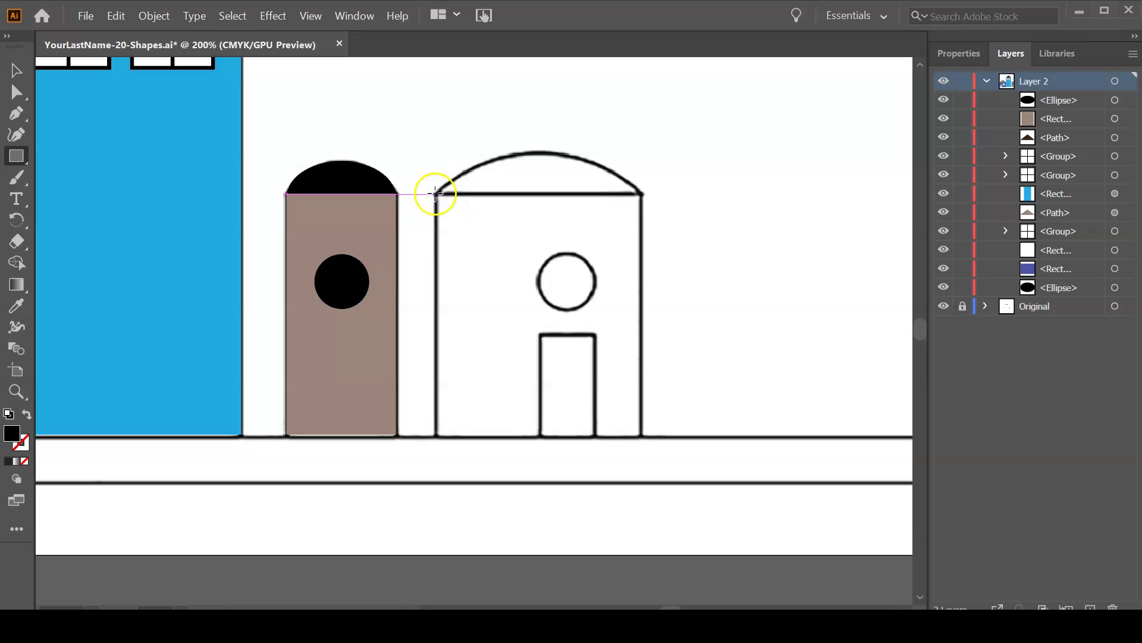
{"action": "left_click_drag", "start_coordinate": [438, 194], "coordinate": [642, 435]}
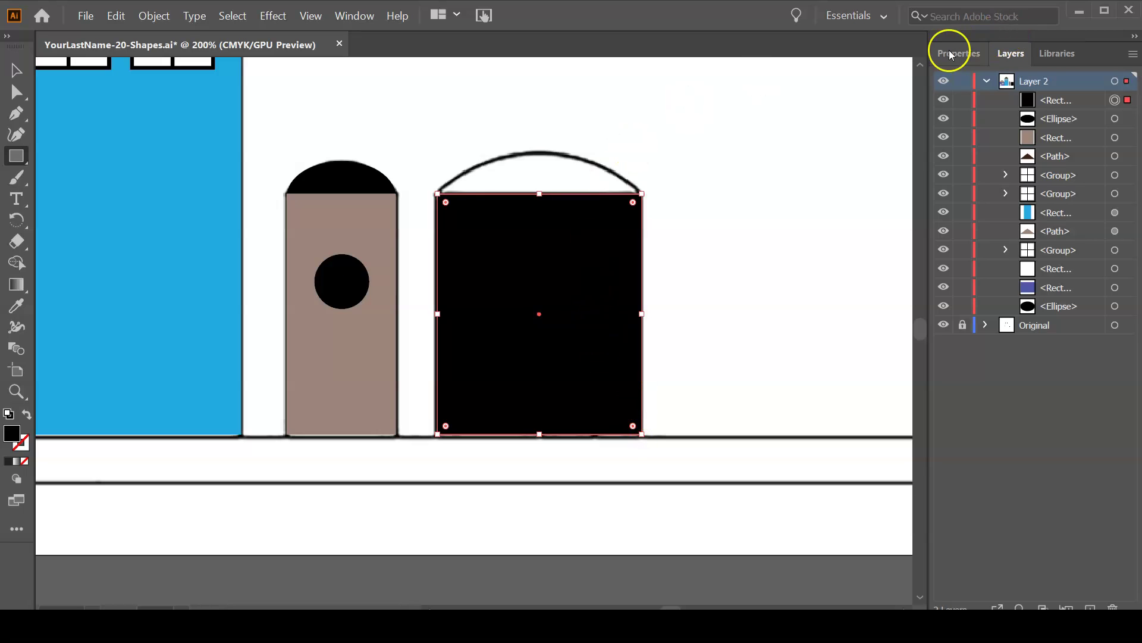
{"action": "left_click", "coordinate": [944, 100]}
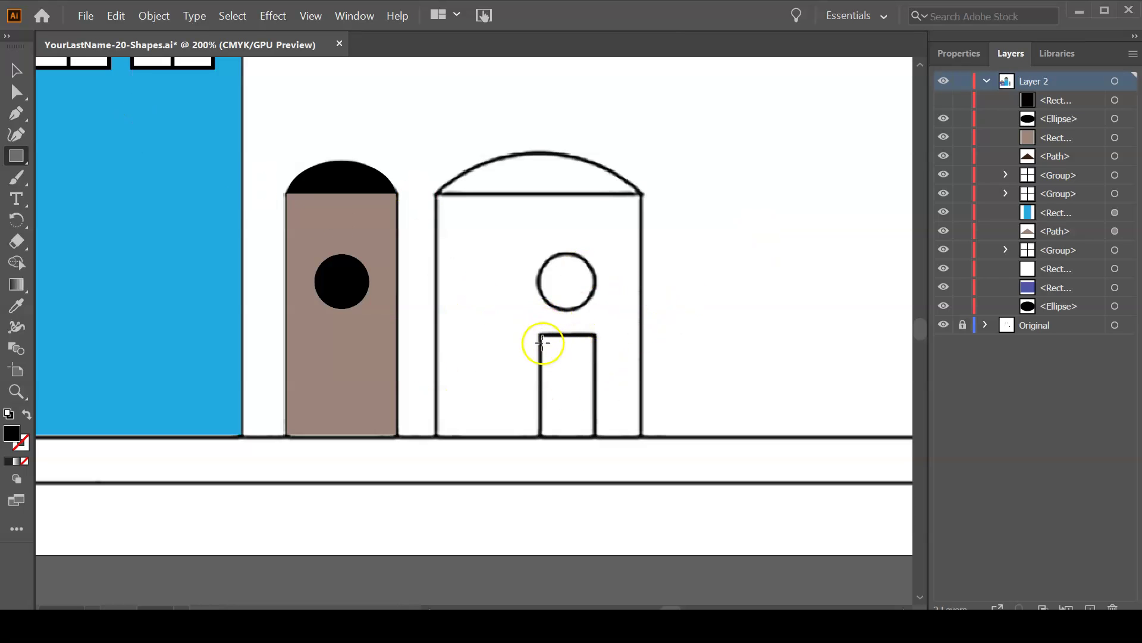
- Draw a rectangle about 0.31 by 0.58 in over the wide building's door and fill it white
{"action": "left_click_drag", "start_coordinate": [541, 336], "coordinate": [593, 436]}
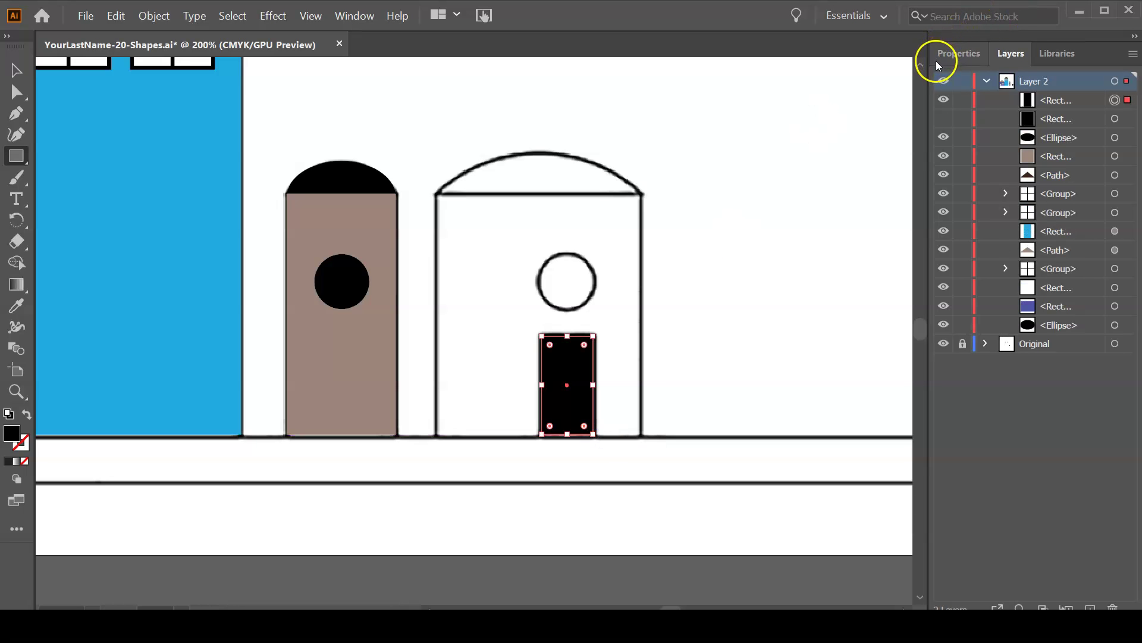
{"action": "left_click", "coordinate": [958, 54]}
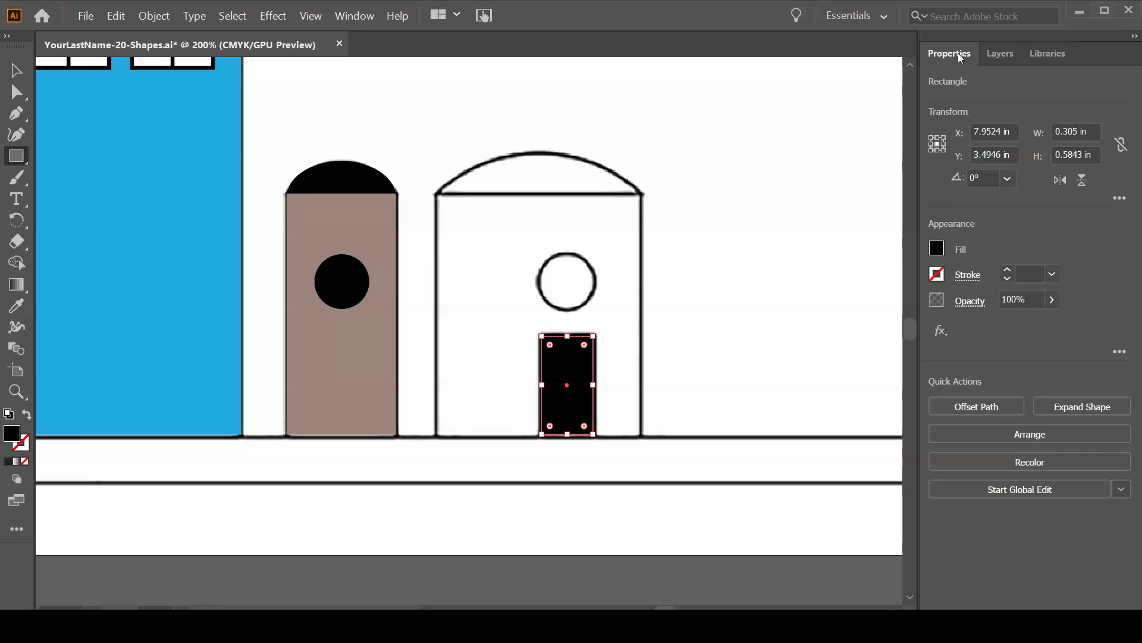
{"action": "left_click", "coordinate": [937, 248]}
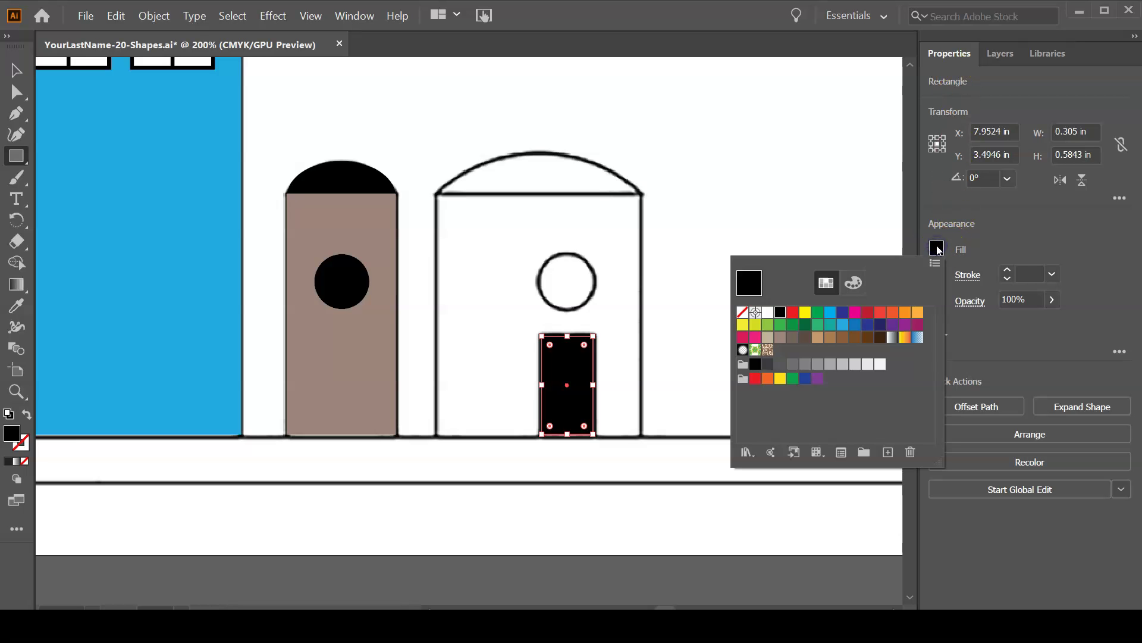
{"action": "left_click", "coordinate": [768, 314]}
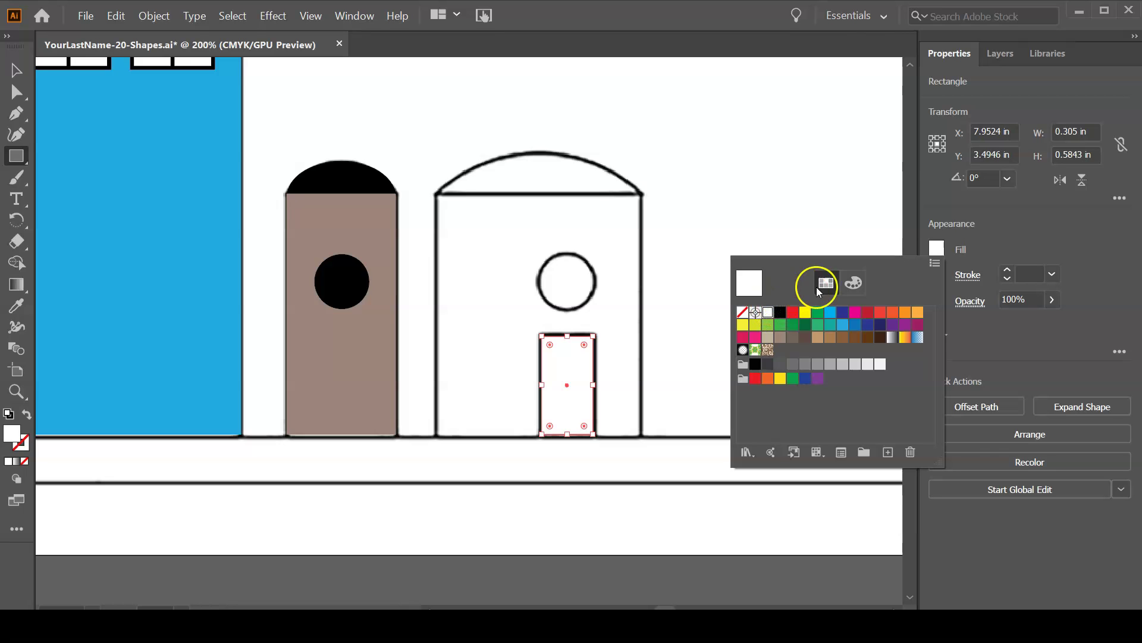
- Draw a white circle about 0.34 in wide over the wide building's round window and show the hidden black body rectangle again
{"action": "left_click", "coordinate": [22, 156]}
{"action": "left_click", "coordinate": [22, 156]}
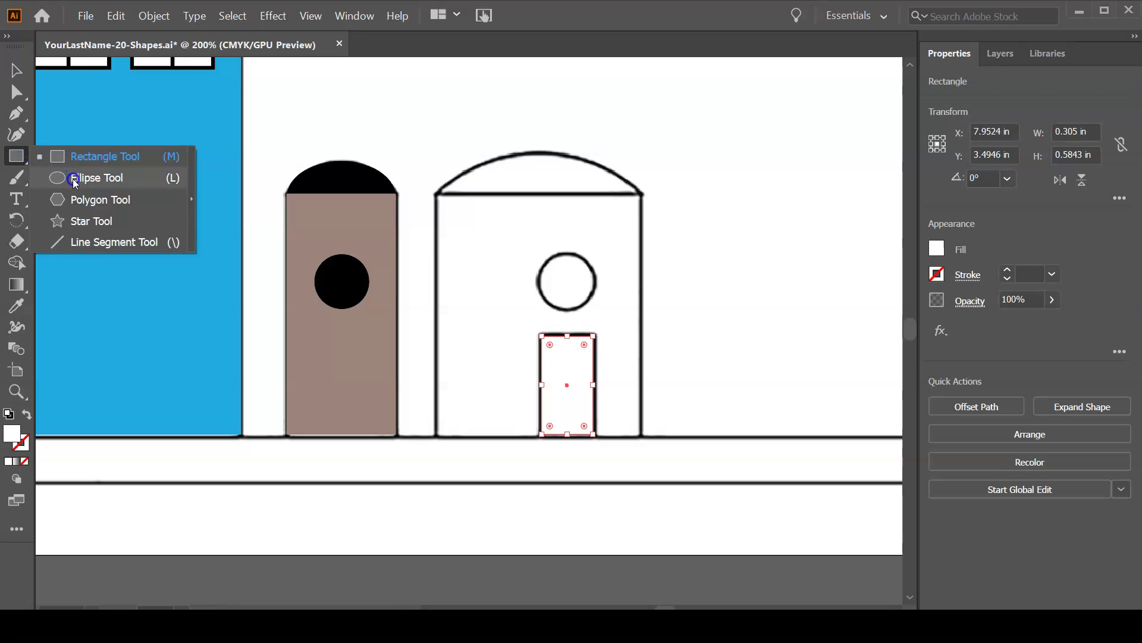
{"action": "left_click", "coordinate": [73, 179]}
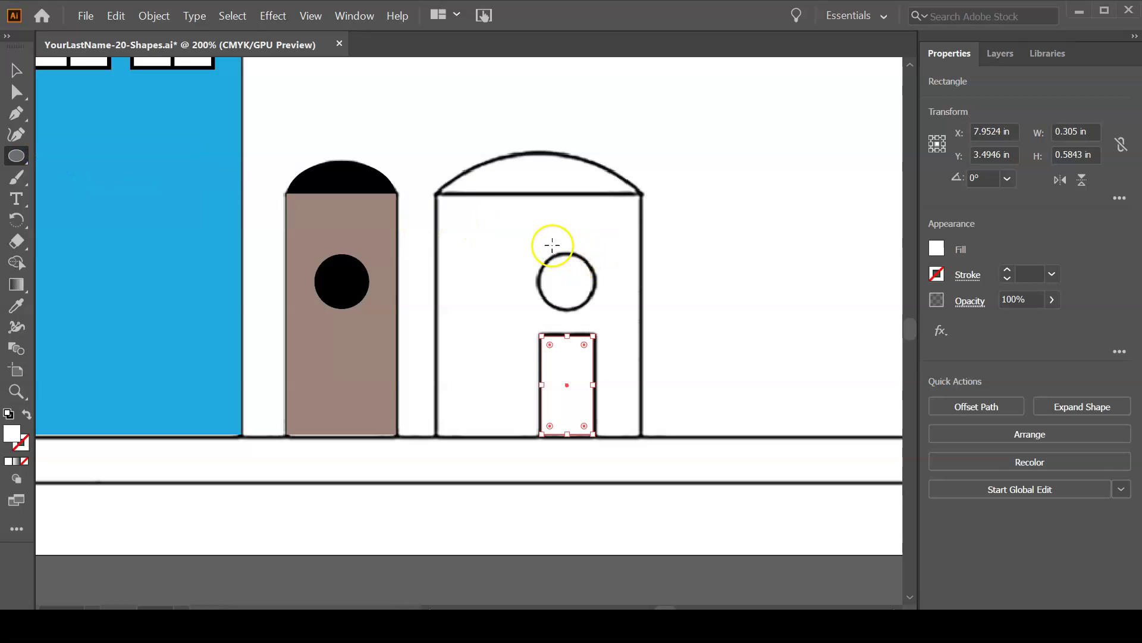
{"action": "left_click_drag", "start_coordinate": [516, 238], "coordinate": [597, 303]}
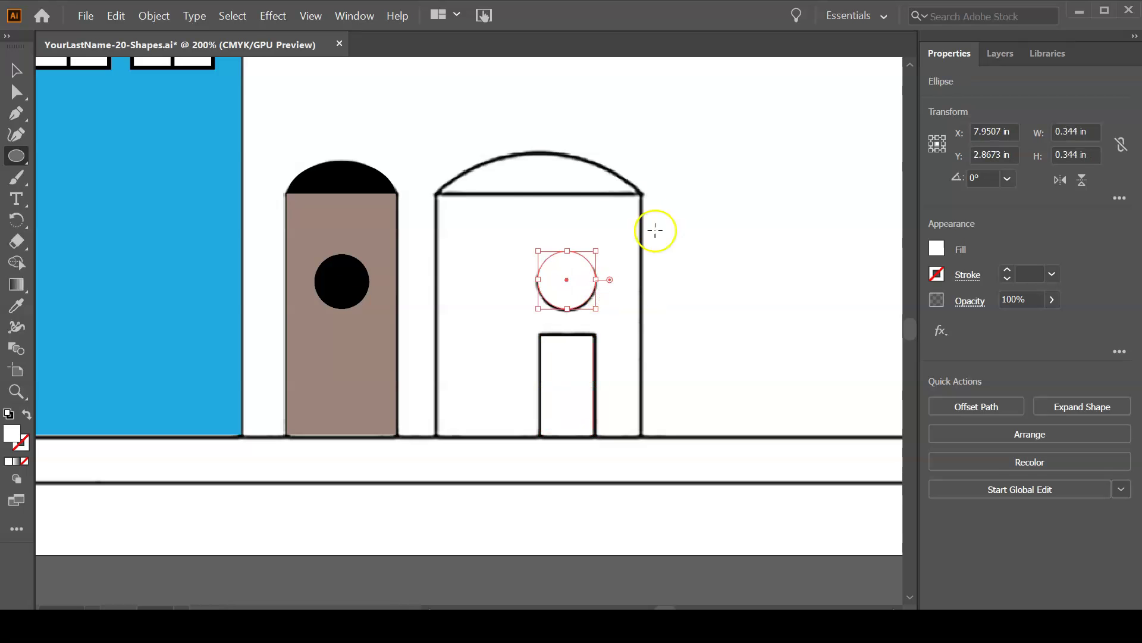
{"action": "left_click", "coordinate": [999, 53]}
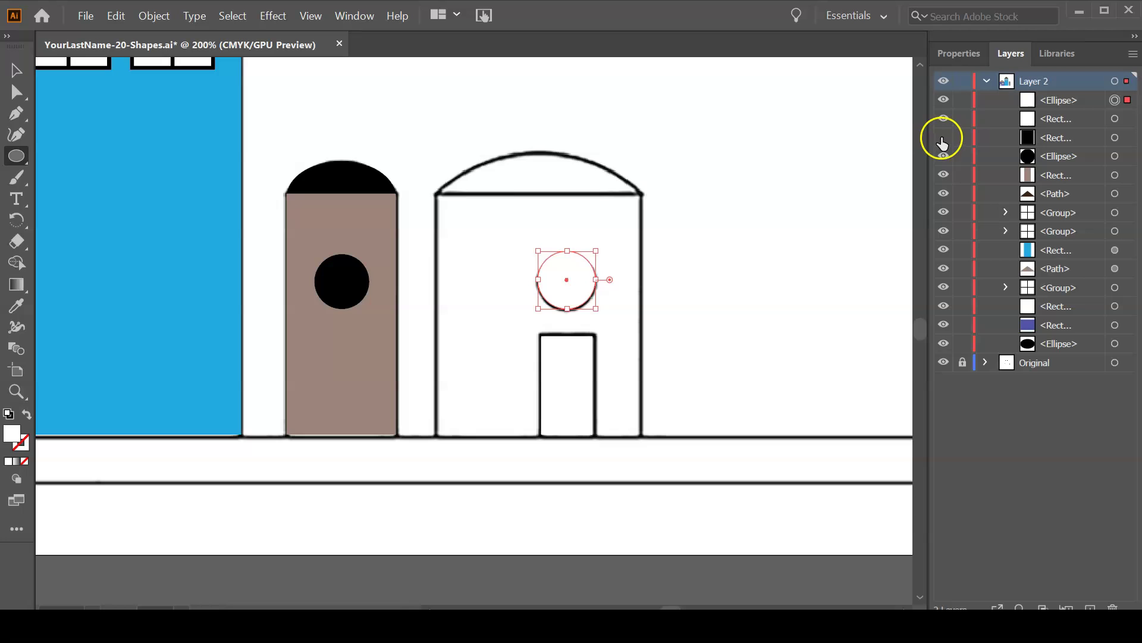
{"action": "left_click", "coordinate": [943, 138]}
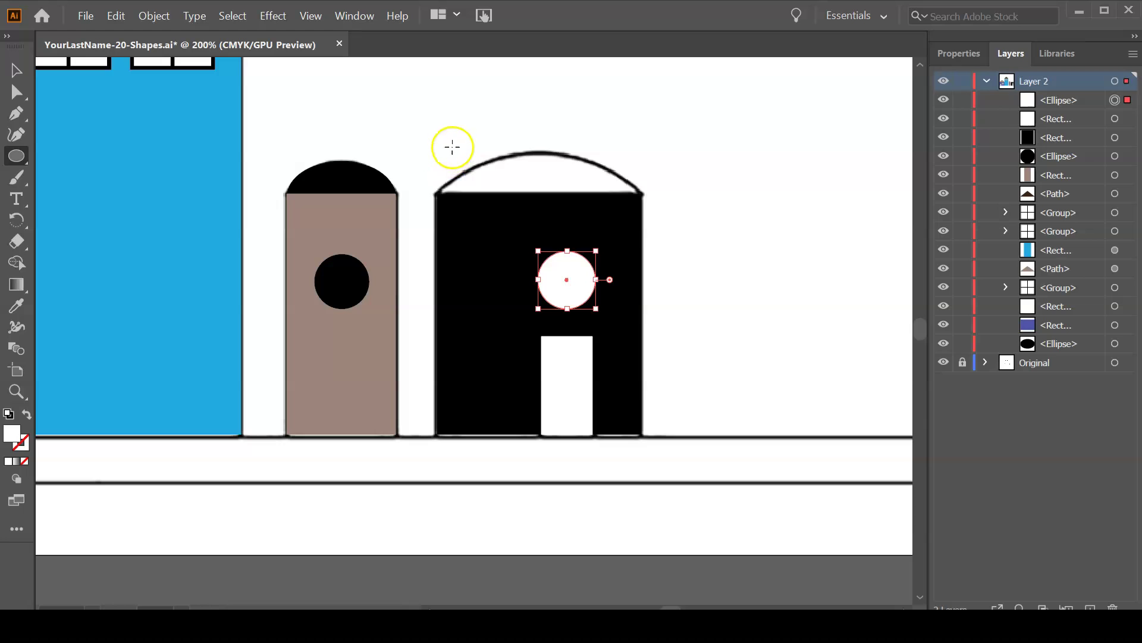
- Draw an ellipse about 1.22 by 0.59 in over the wide building's dome roof and fill it light brown (C=40 M=45 Y=50 K=5)
{"action": "left_click_drag", "start_coordinate": [438, 148], "coordinate": [640, 255]}
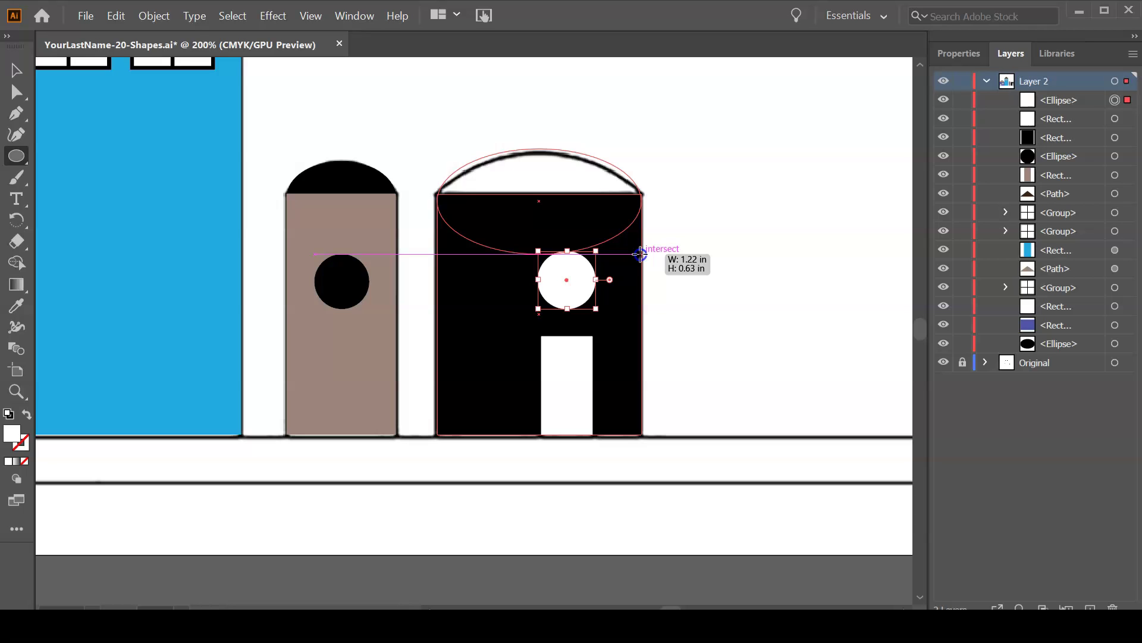
{"action": "left_click_drag", "start_coordinate": [640, 254], "coordinate": [641, 248]}
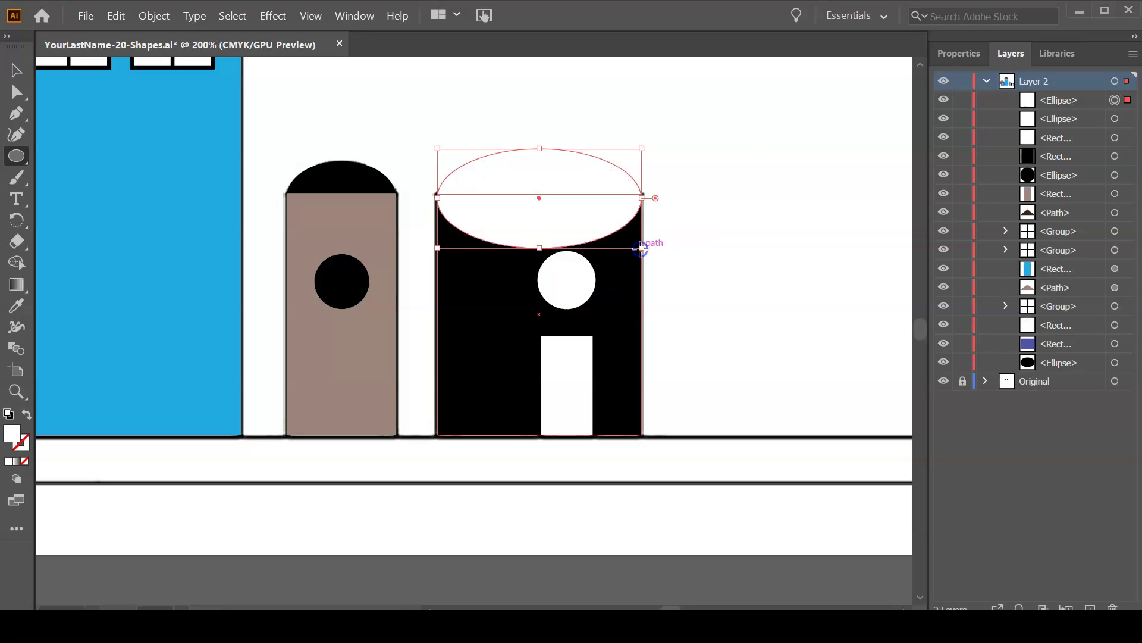
{"action": "left_click", "coordinate": [957, 53]}
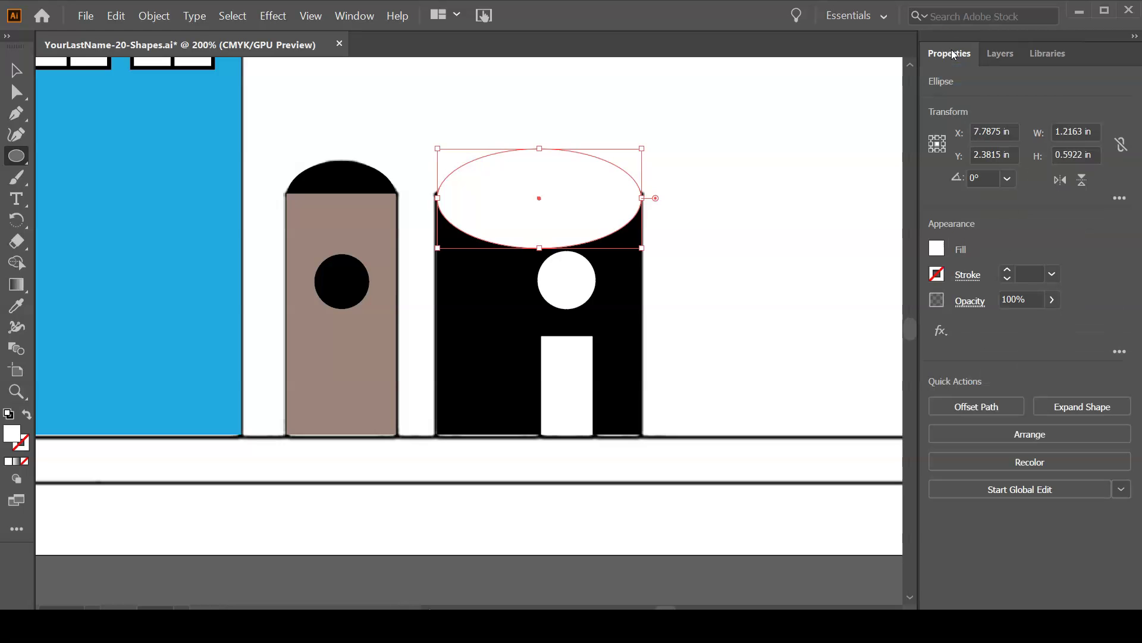
{"action": "left_click", "coordinate": [935, 249]}
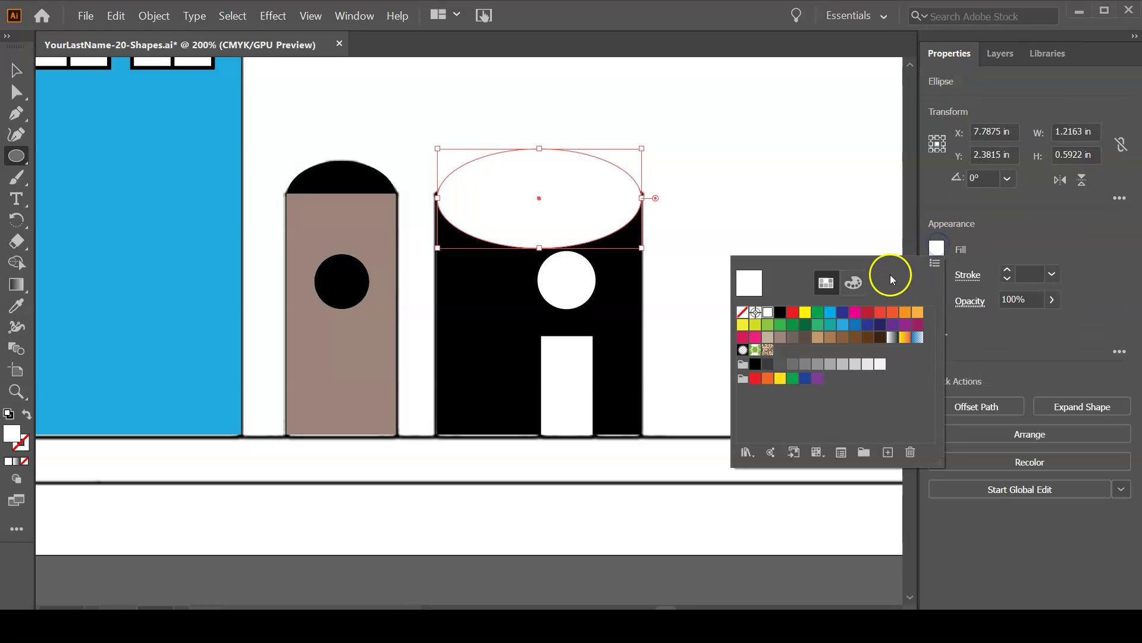
{"action": "left_click", "coordinate": [780, 338]}
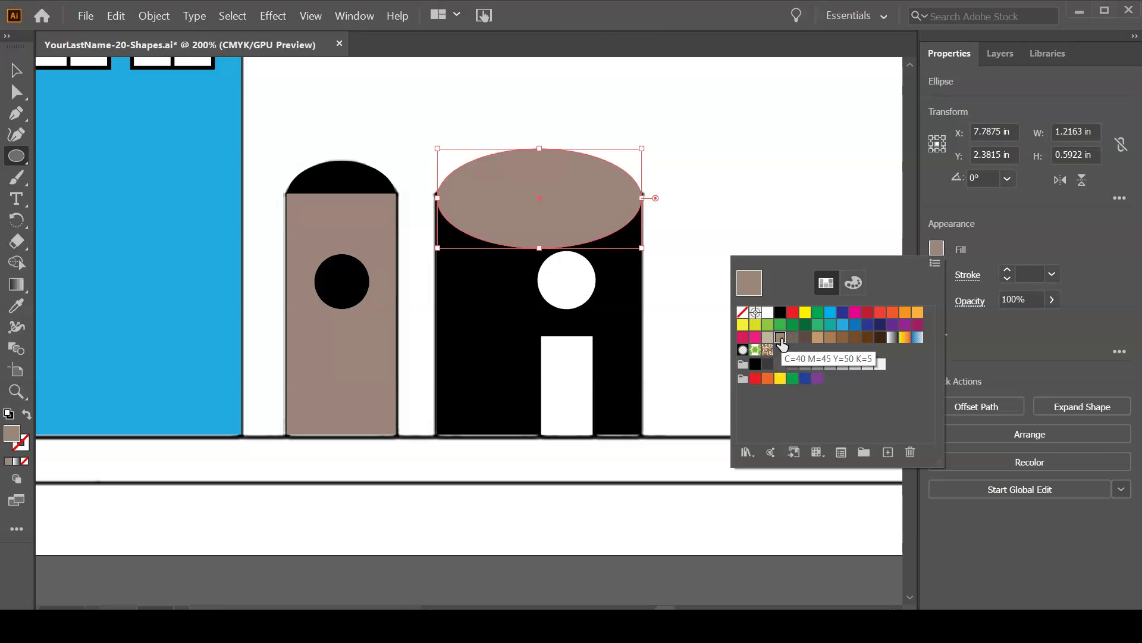
- Send the wide building's light brown roof ellipse to the back and fit the whole artboard in view
{"action": "left_click", "coordinate": [519, 181]}
{"action": "right_click", "coordinate": [518, 180]}
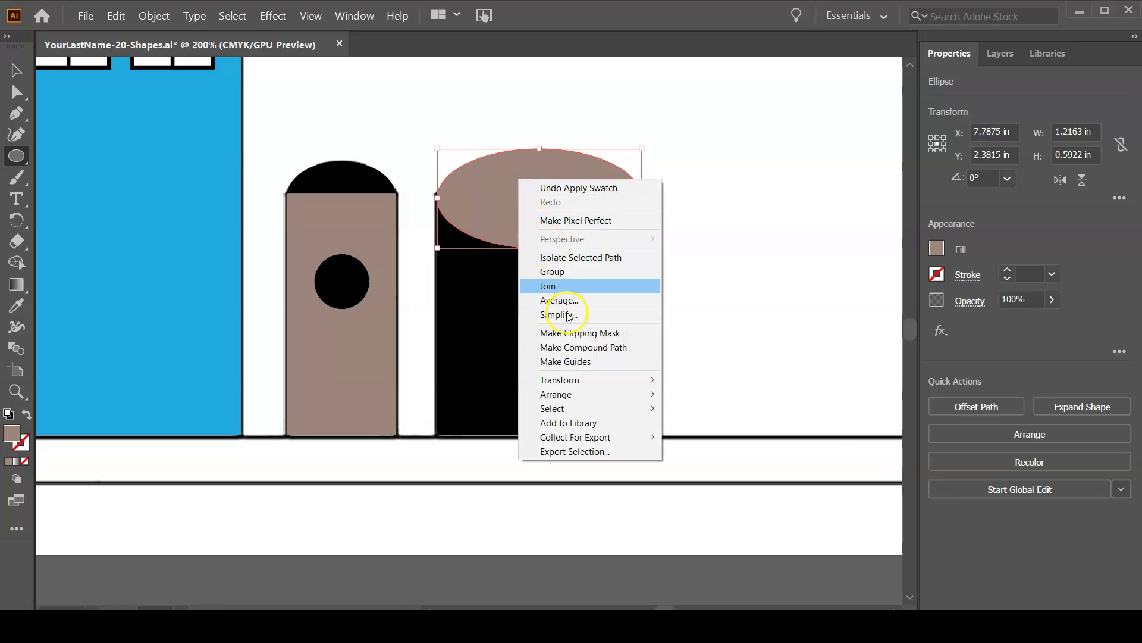
{"action": "mouse_move", "coordinate": [592, 395]}
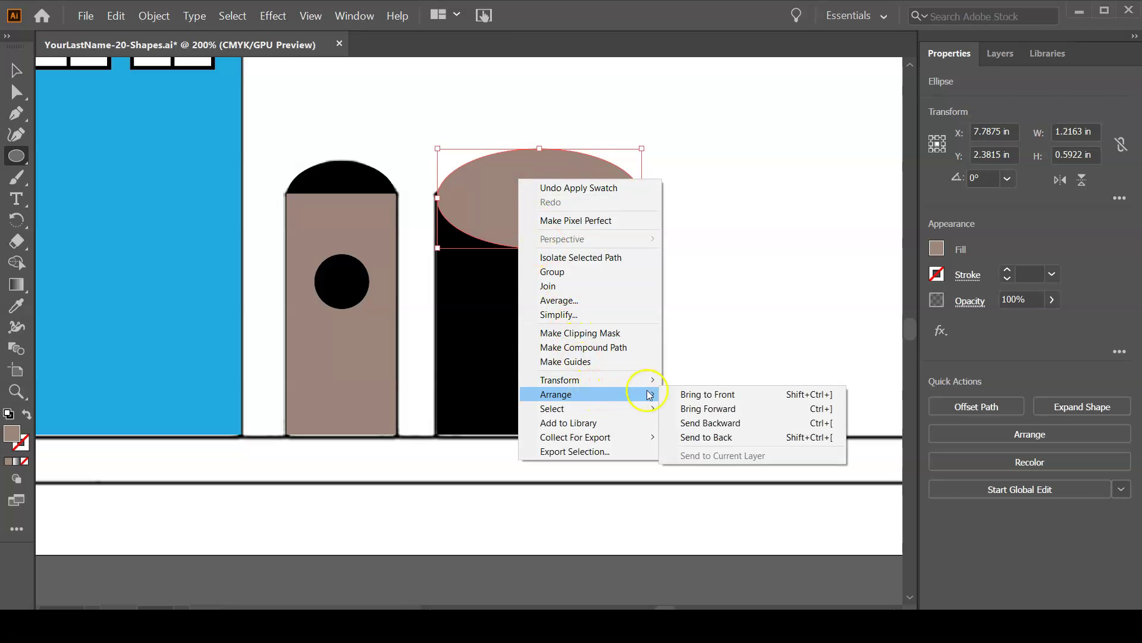
{"action": "left_click", "coordinate": [735, 437]}
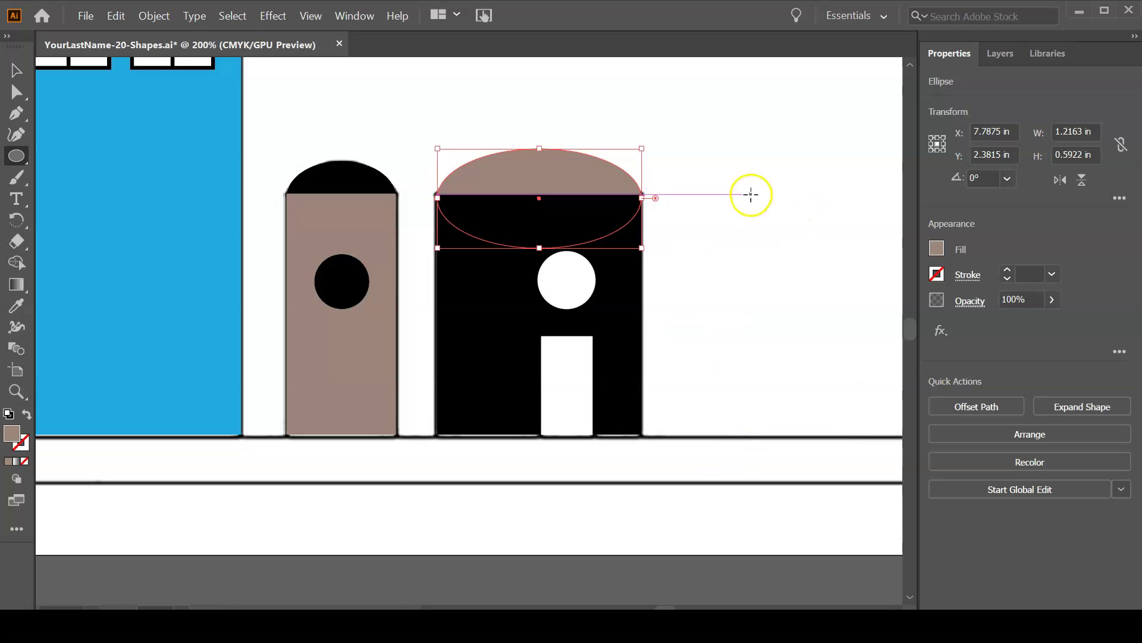
{"action": "key", "text": "ctrl+0"}
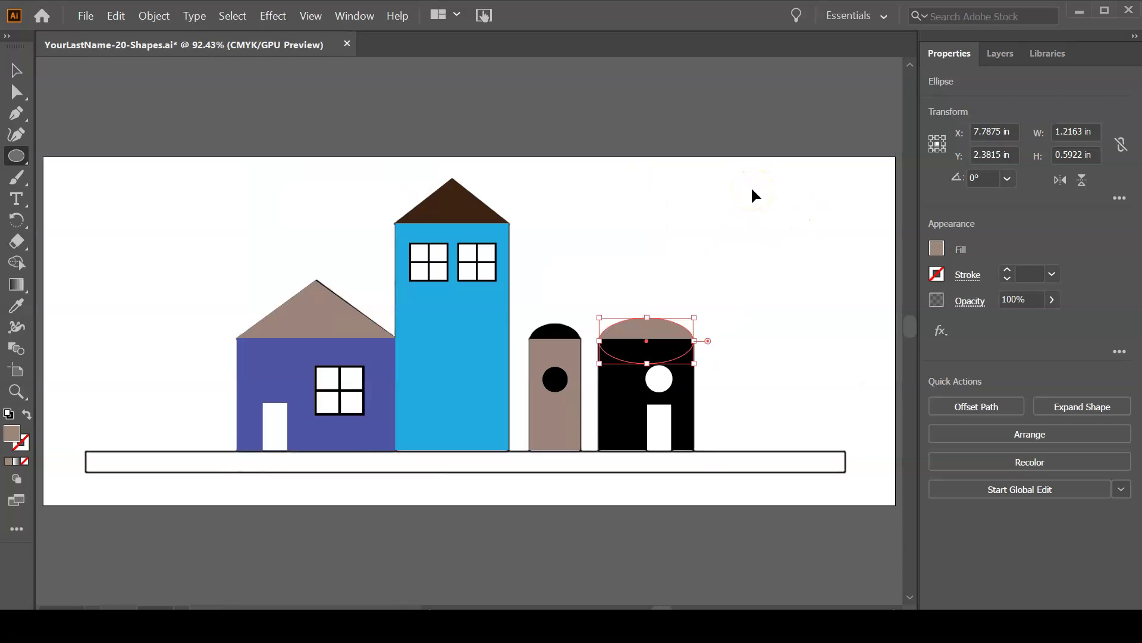
{"action": "left_click", "coordinate": [17, 71]}
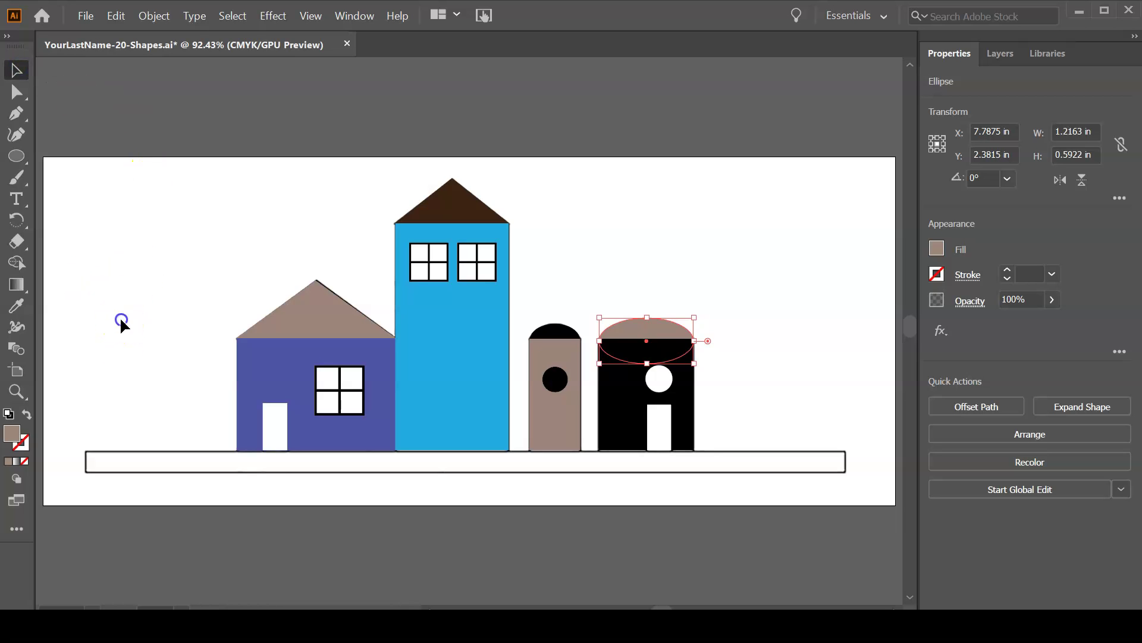
- Deselect the wide building's roof ellipse and save the document
{"action": "left_click", "coordinate": [121, 320]}
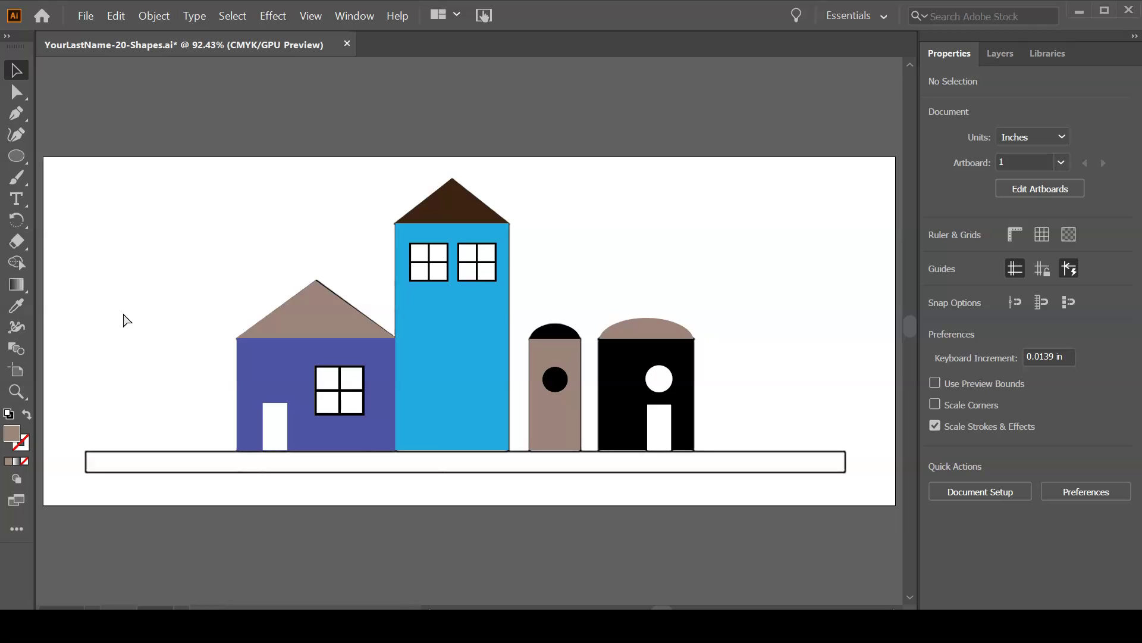
{"action": "key", "text": "ctrl+s"}
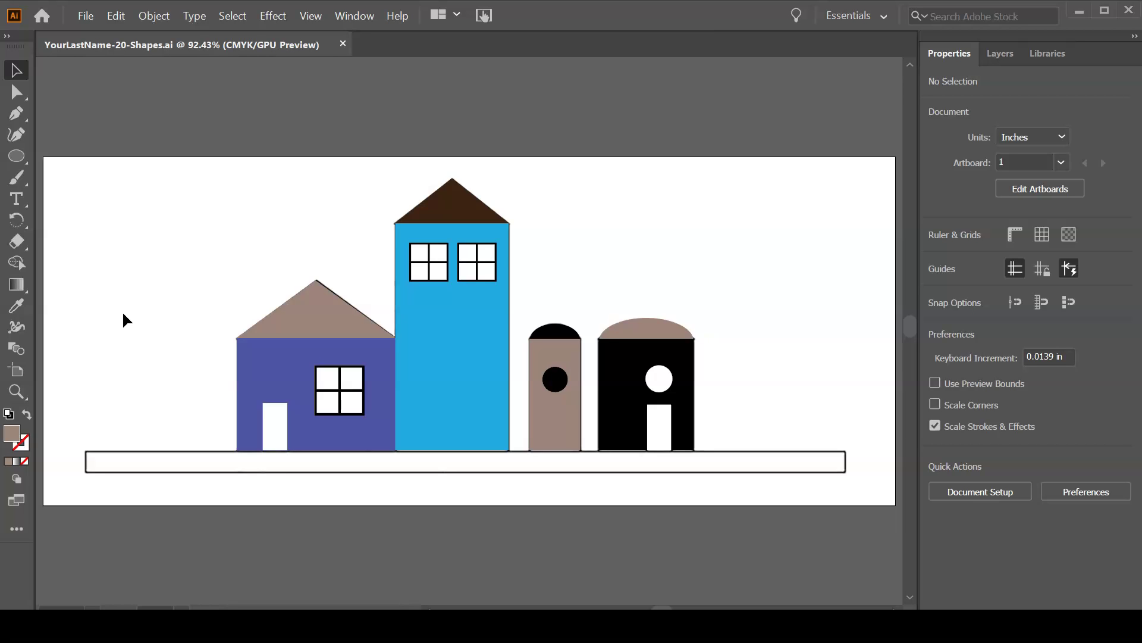
- Draw a ground rectangle about 11 by 0.72 in across the artboard's bottom and fill it green (C=75 M=0 Y=100 K=0)
{"action": "left_click", "coordinate": [19, 156]}
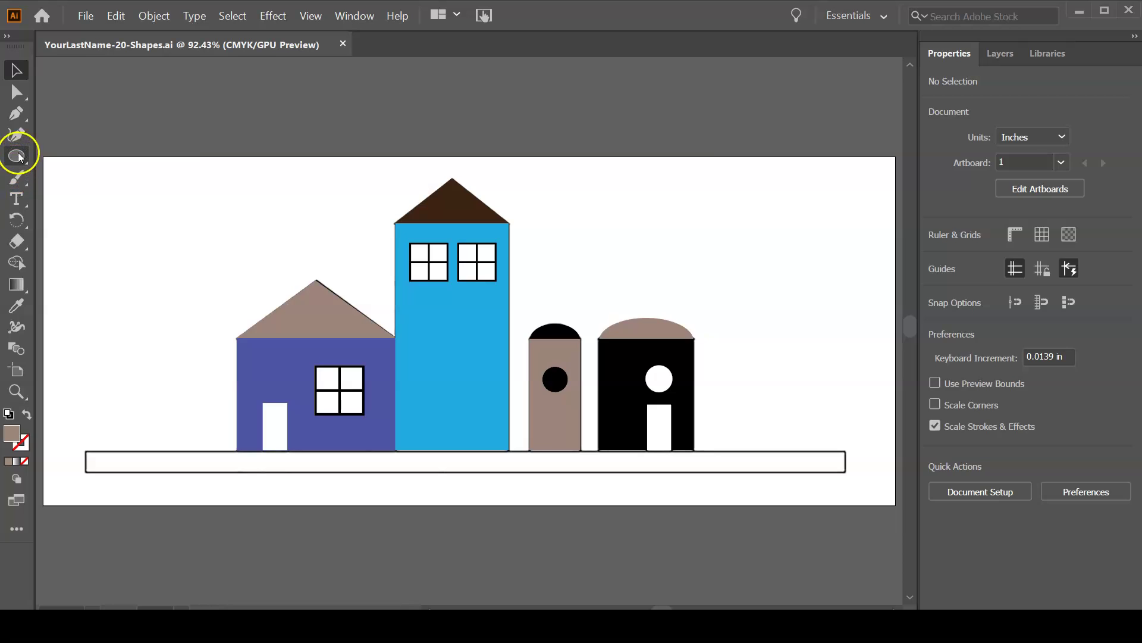
{"action": "left_click", "coordinate": [75, 152]}
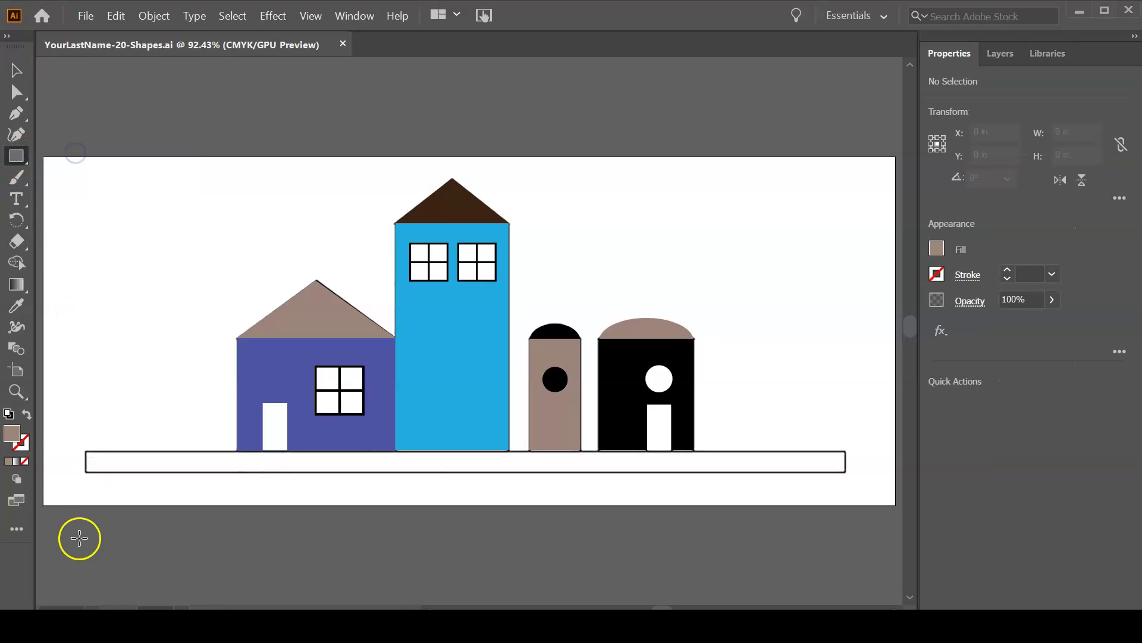
{"action": "left_click_drag", "start_coordinate": [42, 450], "coordinate": [896, 507]}
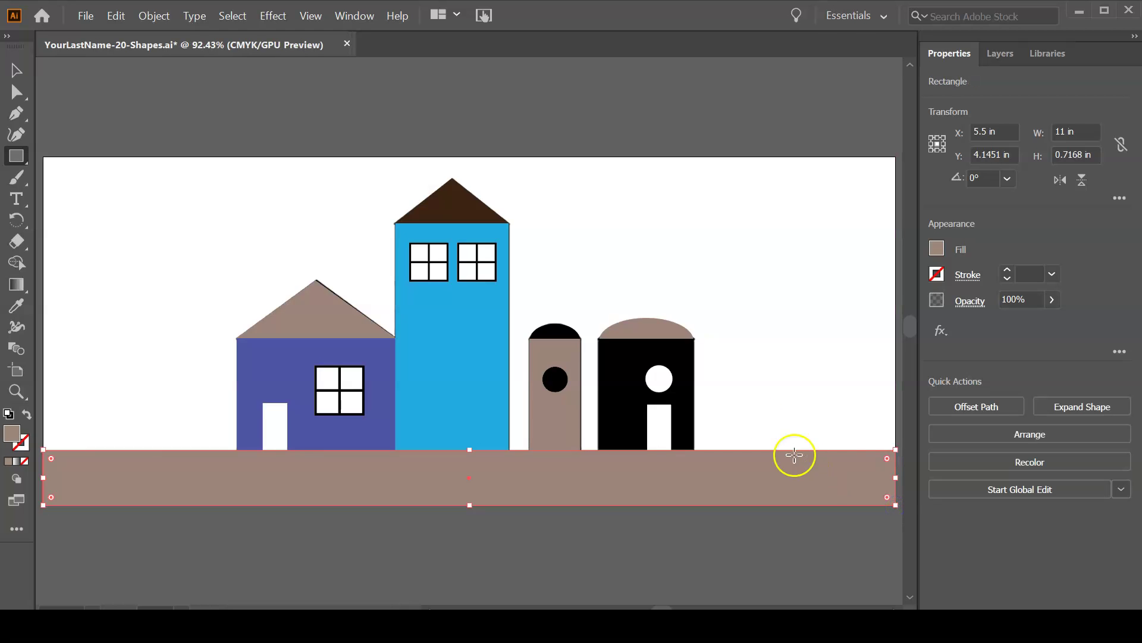
{"action": "left_click", "coordinate": [938, 249]}
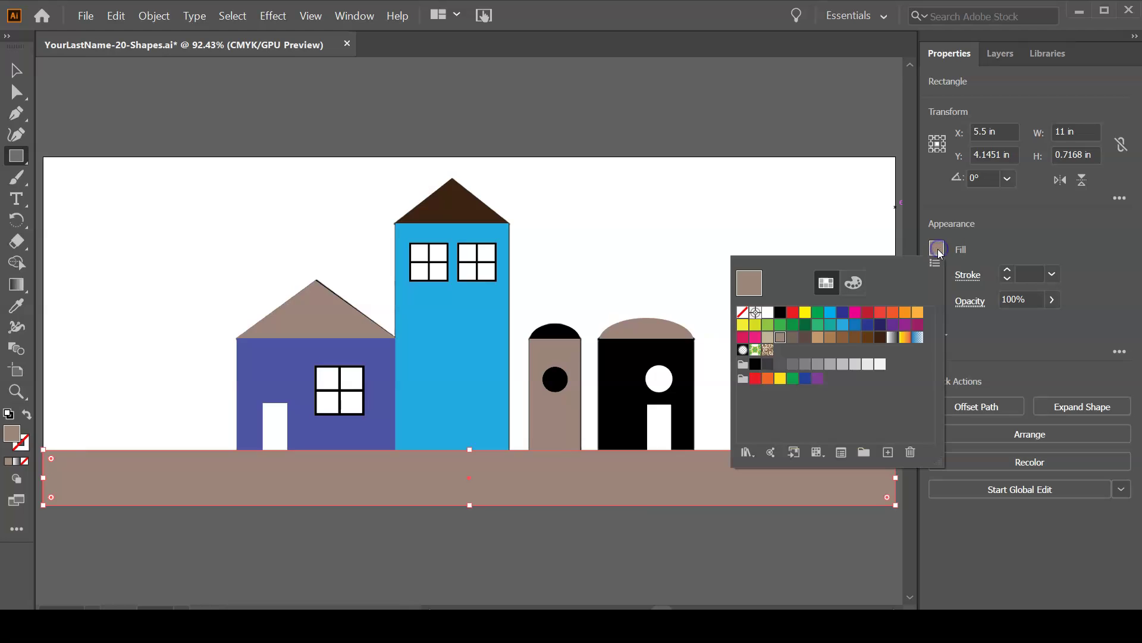
{"action": "left_click", "coordinate": [780, 325]}
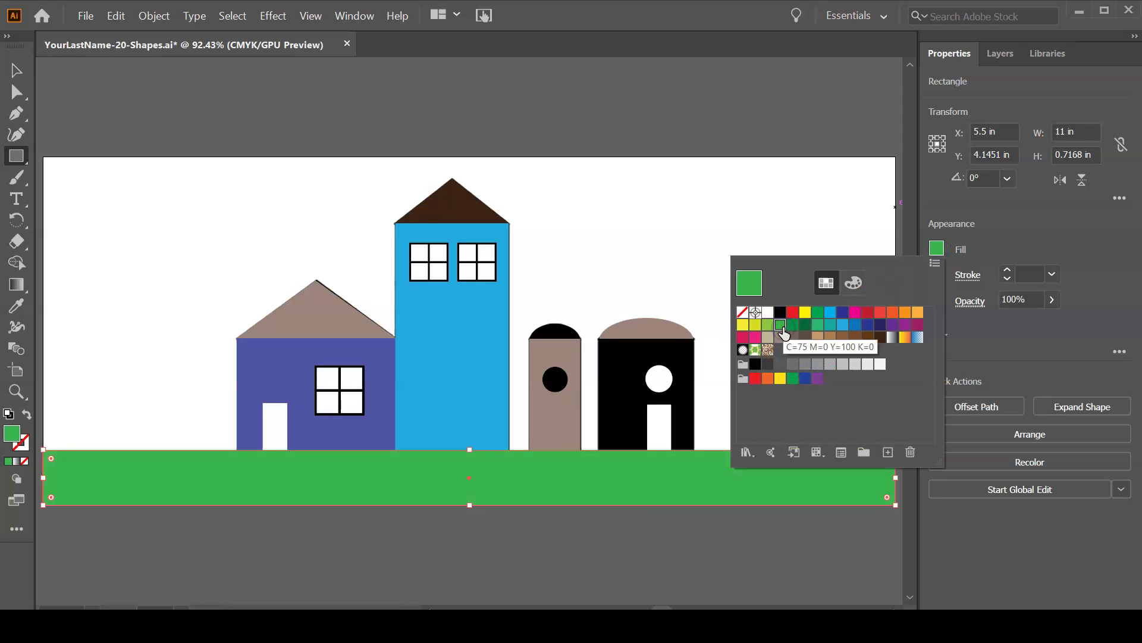
{"action": "left_click", "coordinate": [42, 147]}
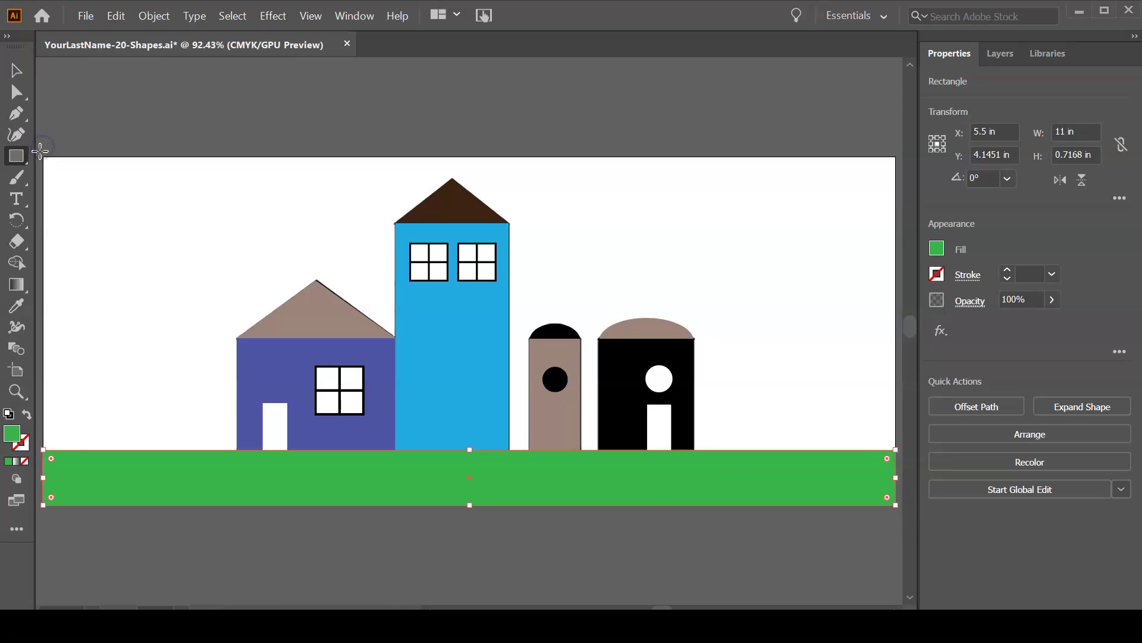
- Draw a sky rectangle about 11.03 by 3.87 in over the area above the ground and fill it medium blue
{"action": "left_click_drag", "start_coordinate": [39, 151], "coordinate": [893, 451]}
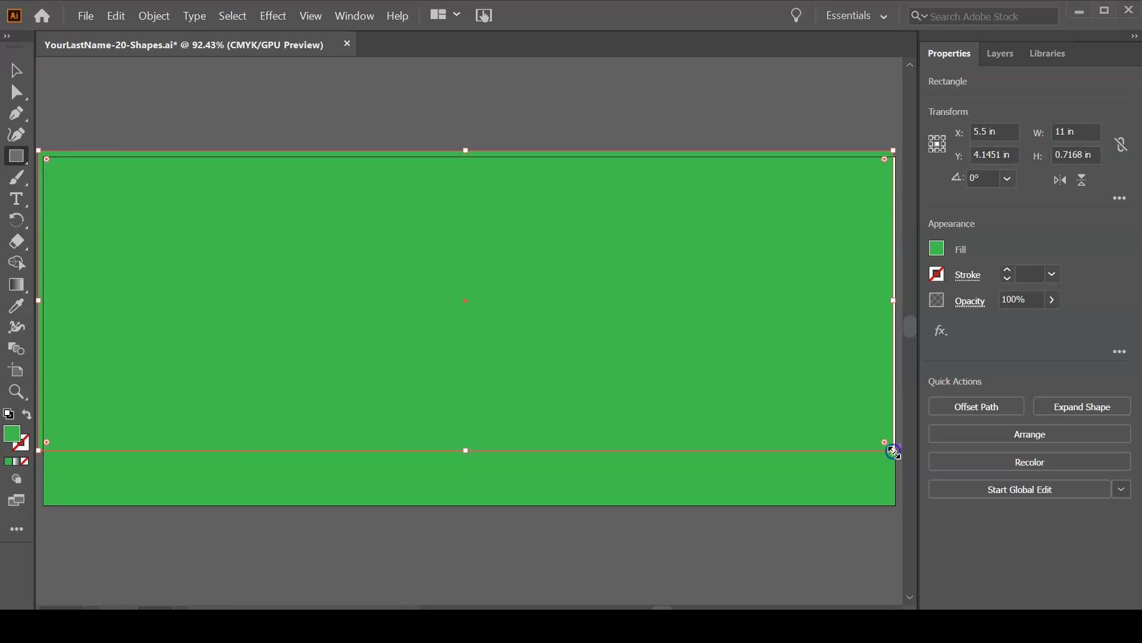
{"action": "left_click", "coordinate": [950, 247]}
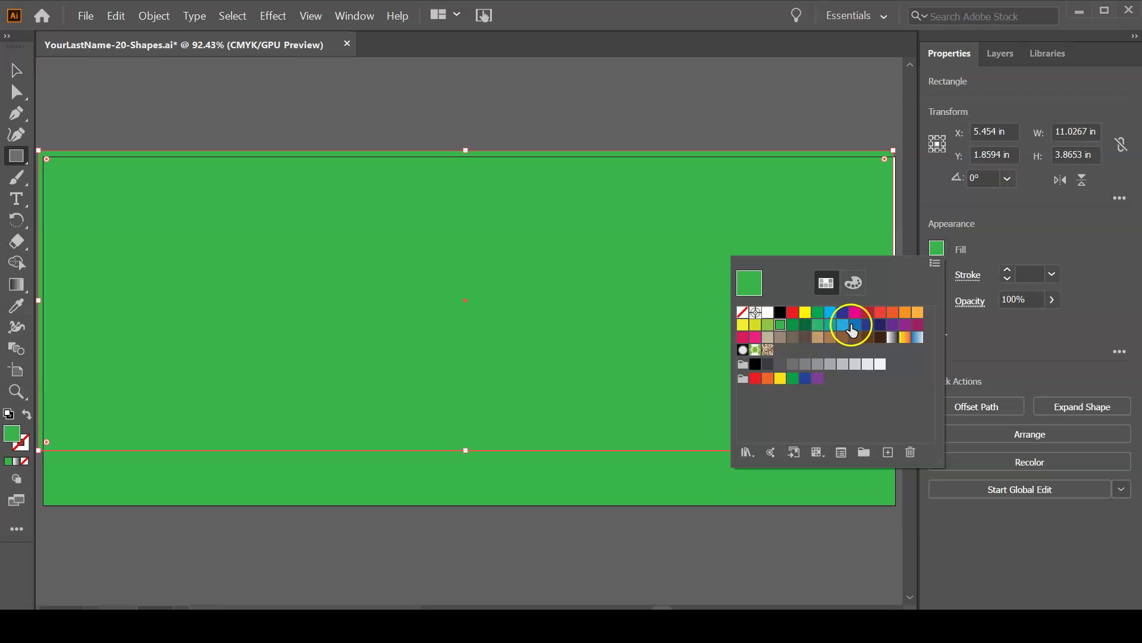
{"action": "left_click", "coordinate": [855, 325]}
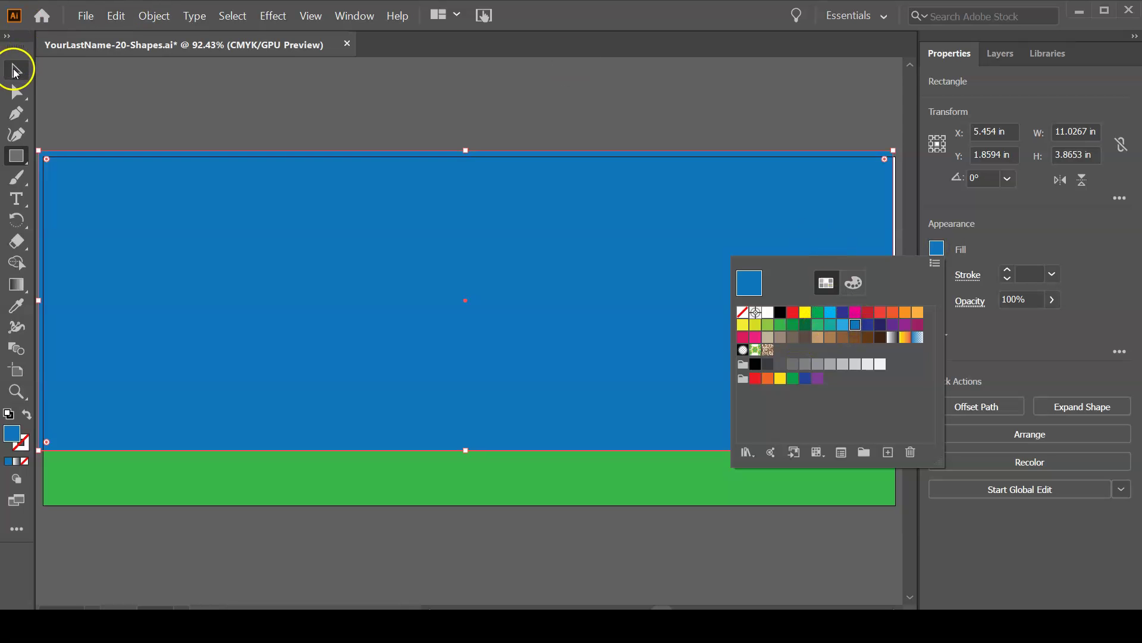
- Resize the blue sky rectangle to 11 by 3.792 in so its sides and top edge align with the artboard
{"action": "left_click", "coordinate": [18, 72]}
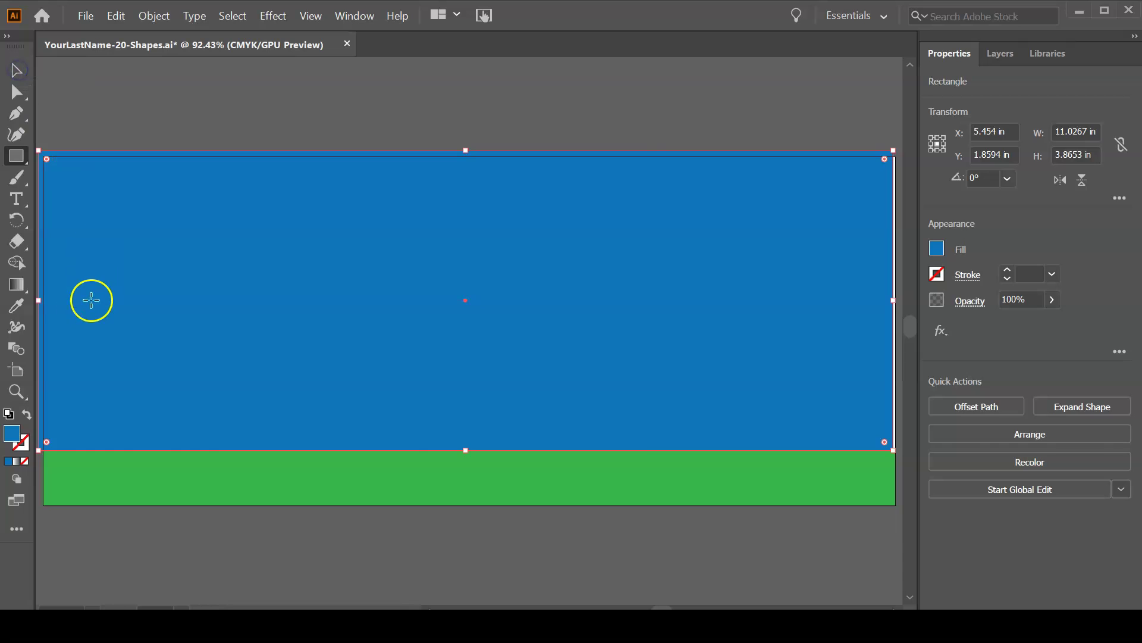
{"action": "left_click", "coordinate": [18, 76]}
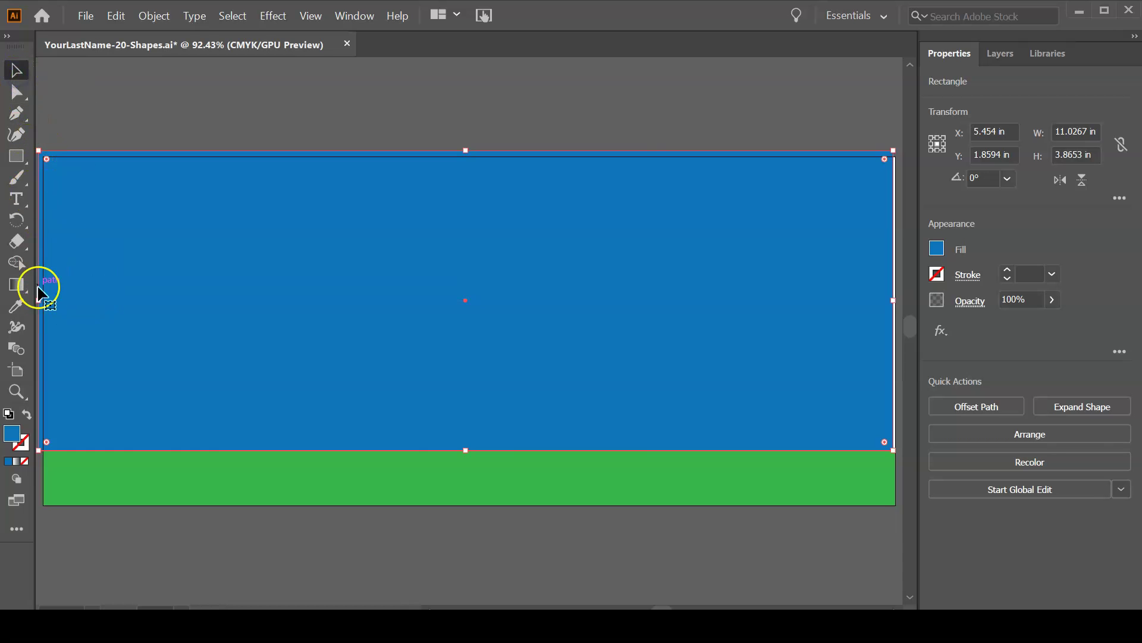
{"action": "left_click_drag", "start_coordinate": [41, 300], "coordinate": [166, 338]}
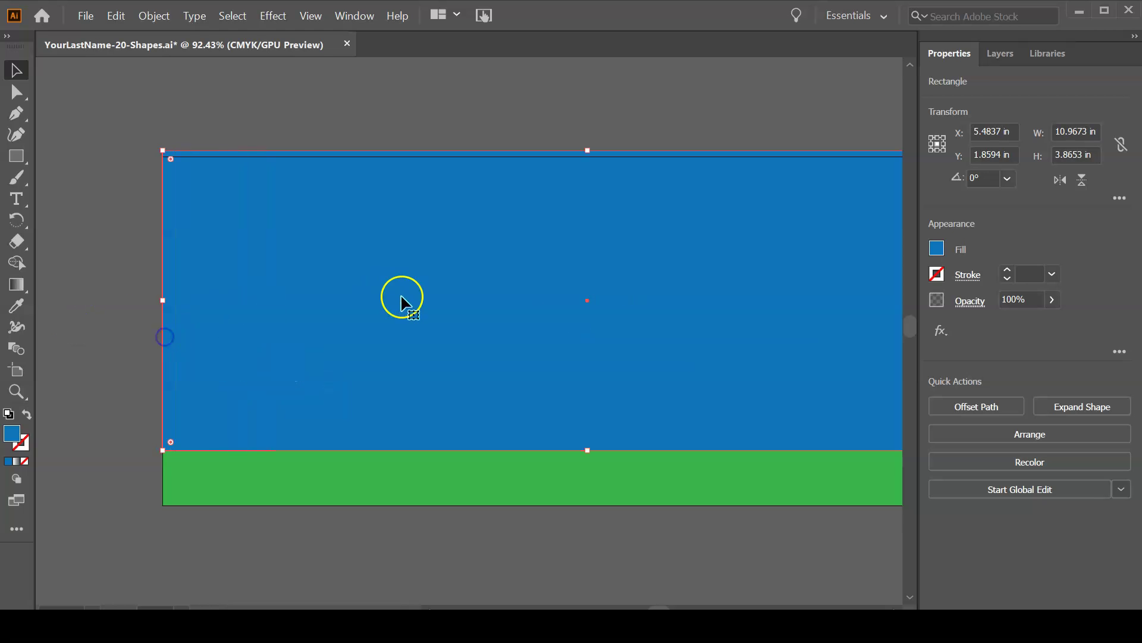
{"action": "left_click_drag", "start_coordinate": [523, 311], "coordinate": [295, 310]}
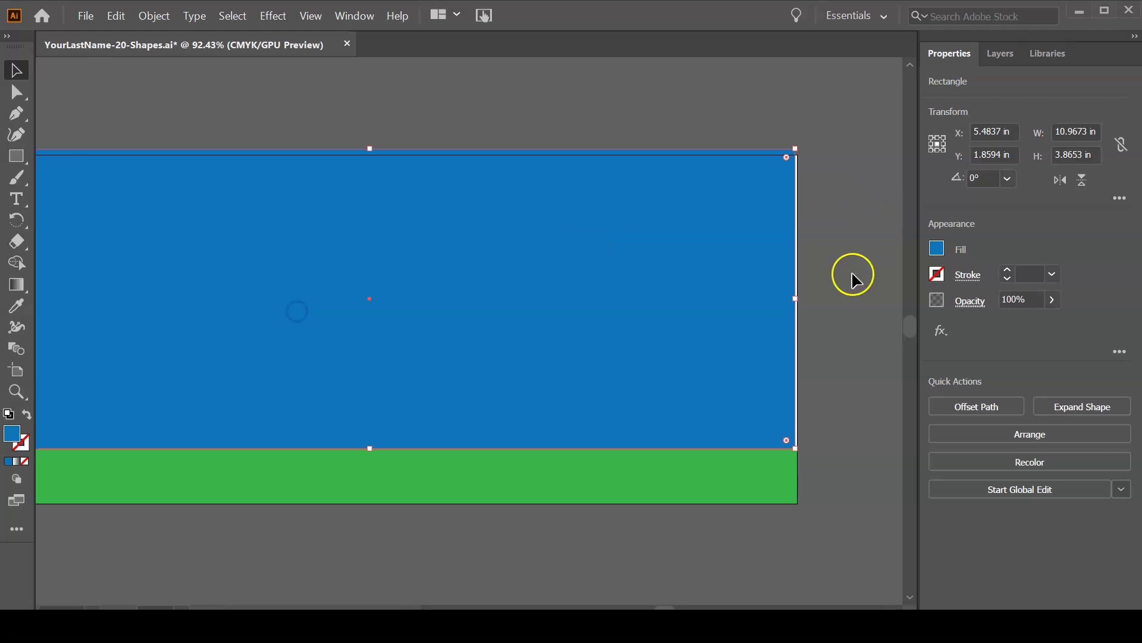
{"action": "left_click_drag", "start_coordinate": [795, 300], "coordinate": [798, 299]}
{"action": "left_click_drag", "start_coordinate": [370, 149], "coordinate": [372, 154]}
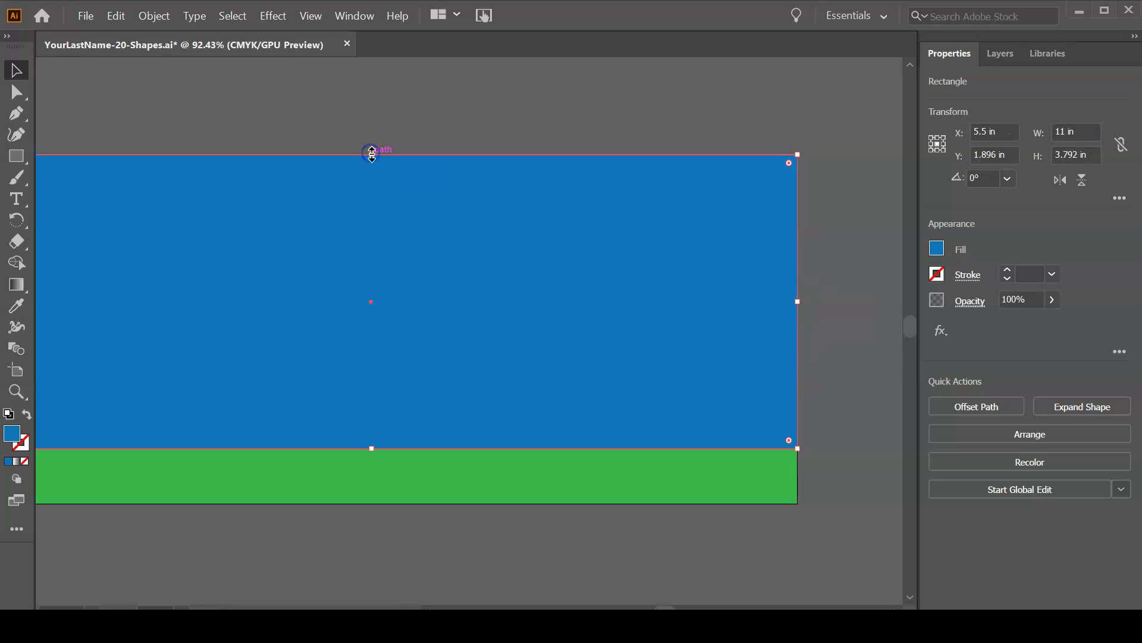
- Send the blue sky rectangle to the back behind the buildings and save the document
{"action": "right_click", "coordinate": [552, 241]}
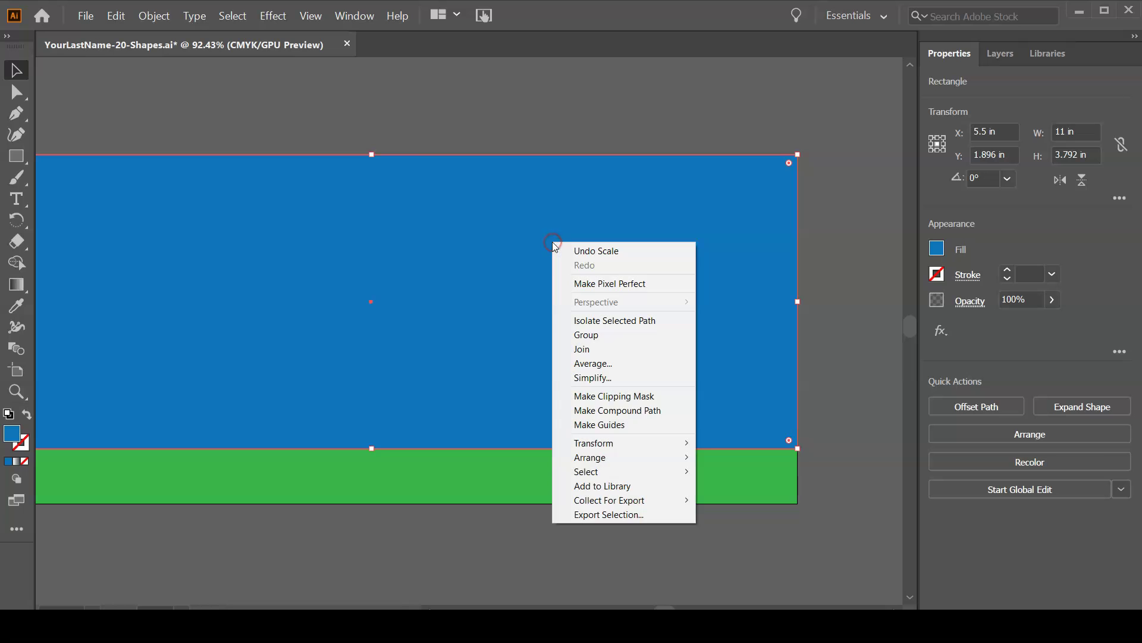
{"action": "mouse_move", "coordinate": [637, 458]}
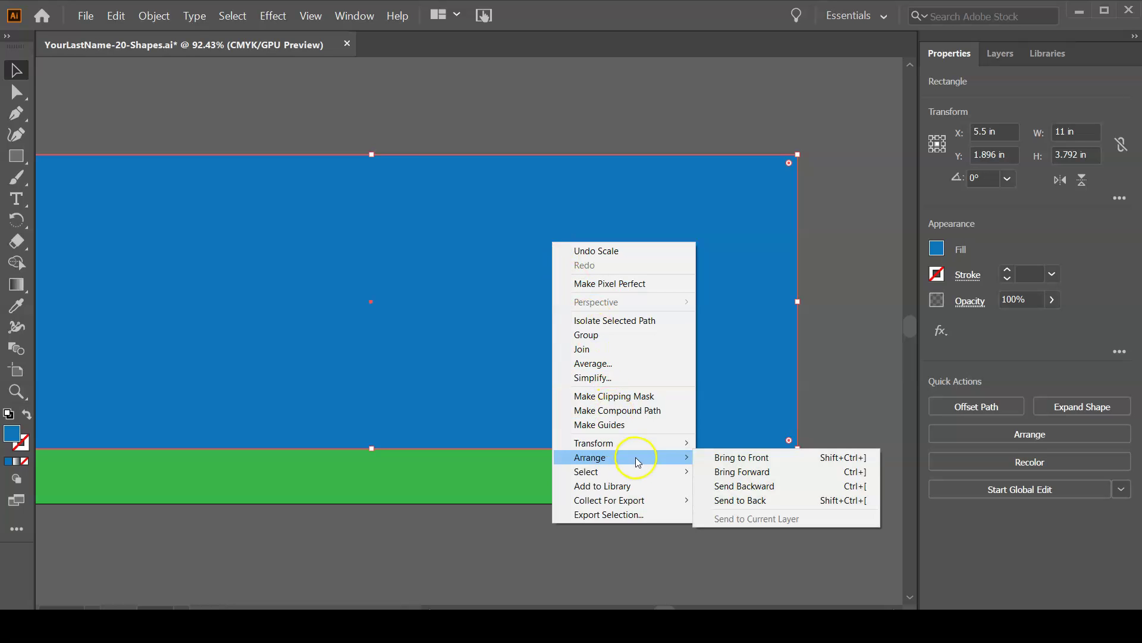
{"action": "left_click", "coordinate": [799, 500]}
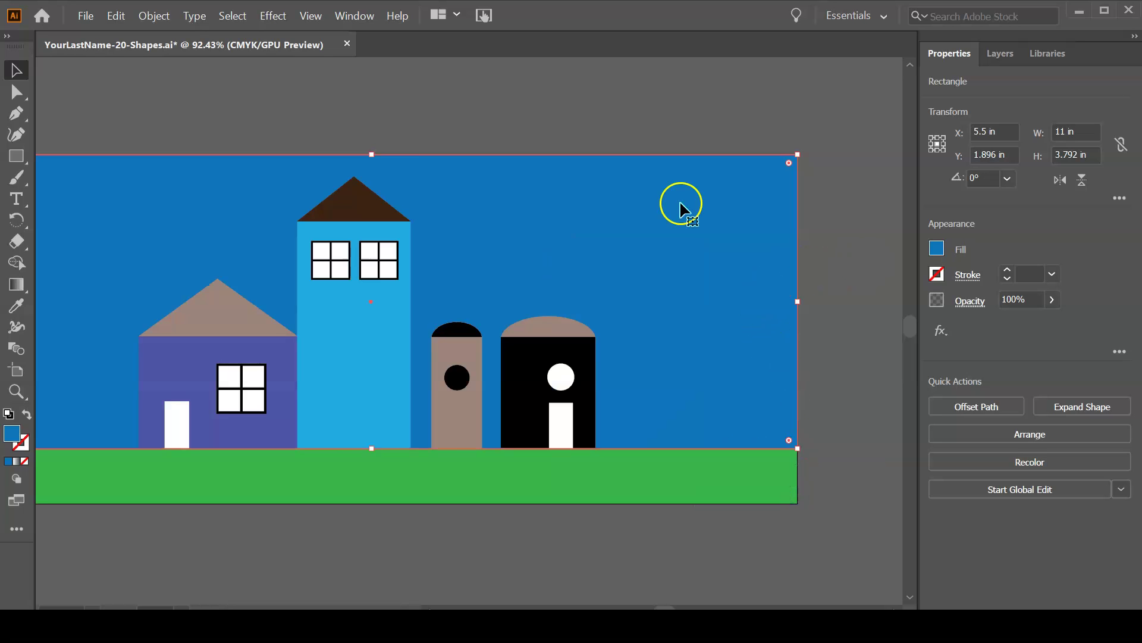
{"action": "left_click", "coordinate": [847, 209]}
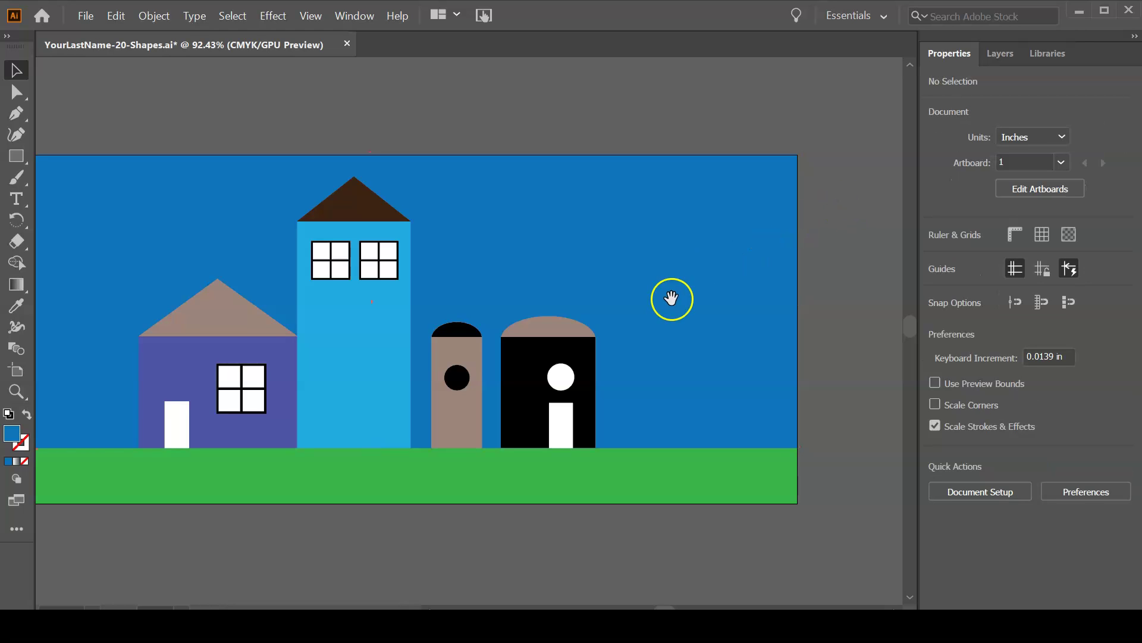
{"action": "left_click_drag", "start_coordinate": [671, 298], "coordinate": [753, 295]}
{"action": "key", "text": "ctrl+minus"}
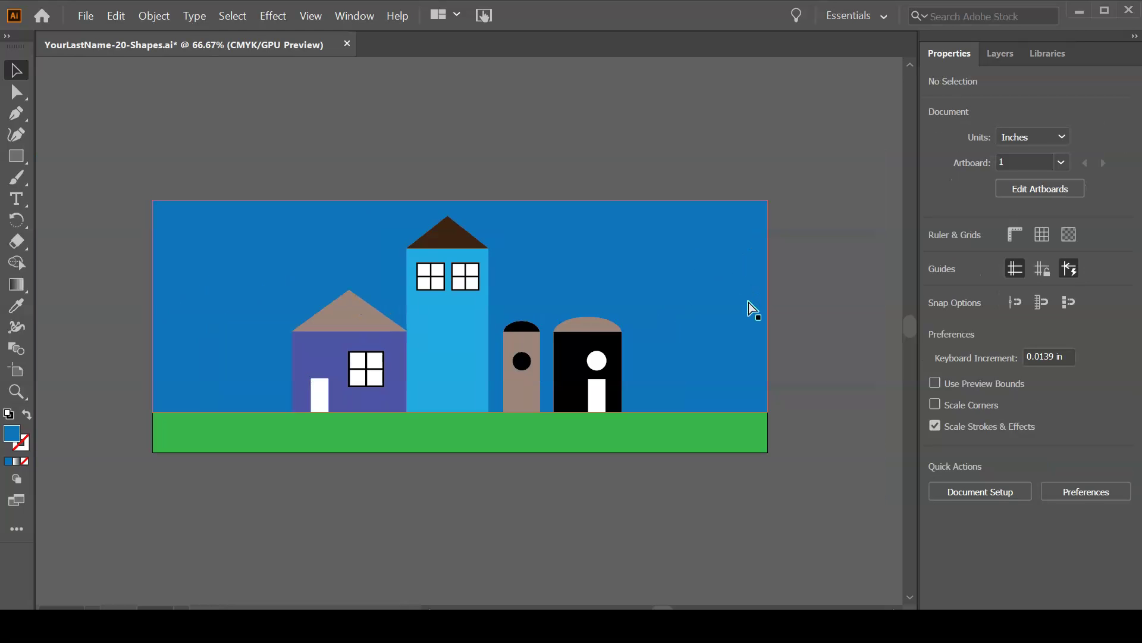
{"action": "left_click", "coordinate": [820, 288]}
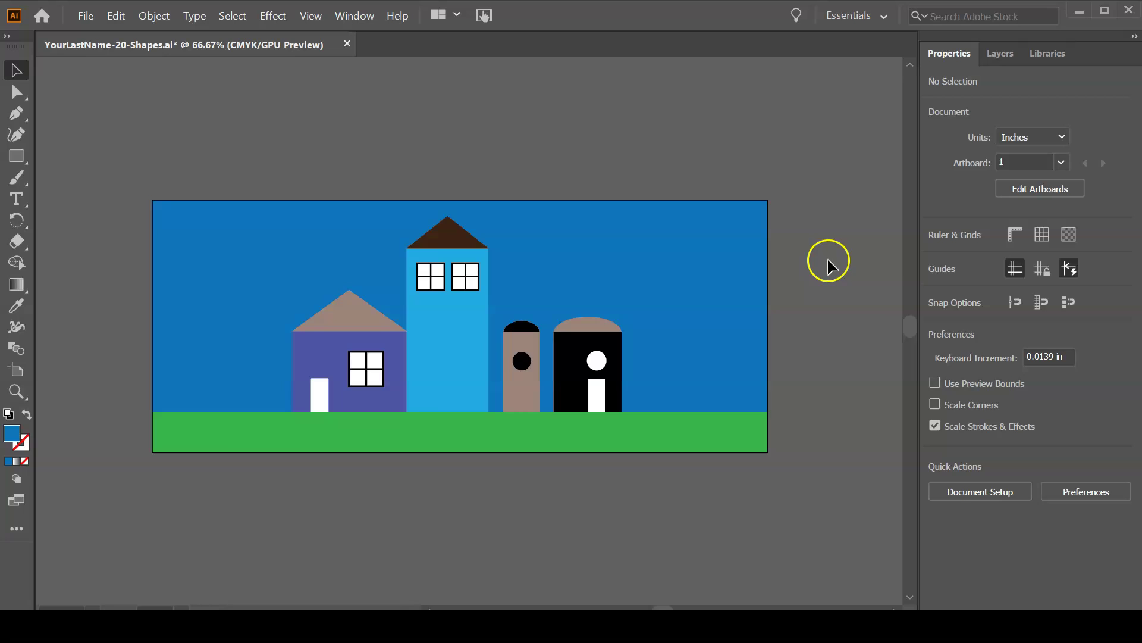
{"action": "key", "text": "ctrl+s"}
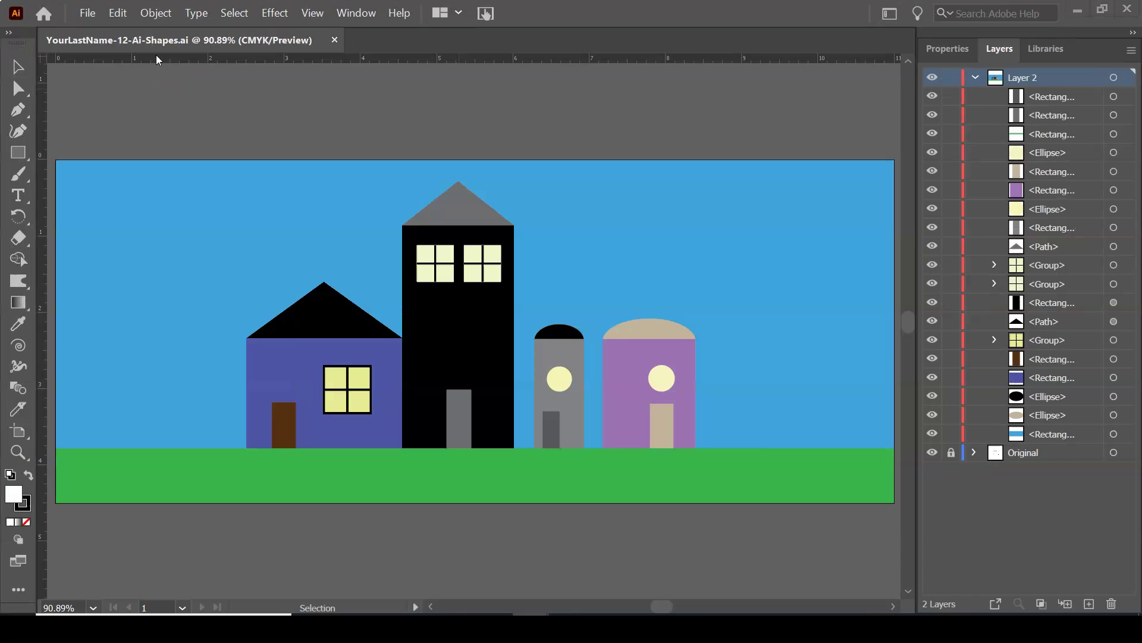
- Examine Layer 2's contents in the finished example, briefly hiding and reshowing the narrow building's door and the purple building's body
{"action": "left_click", "coordinate": [972, 78]}
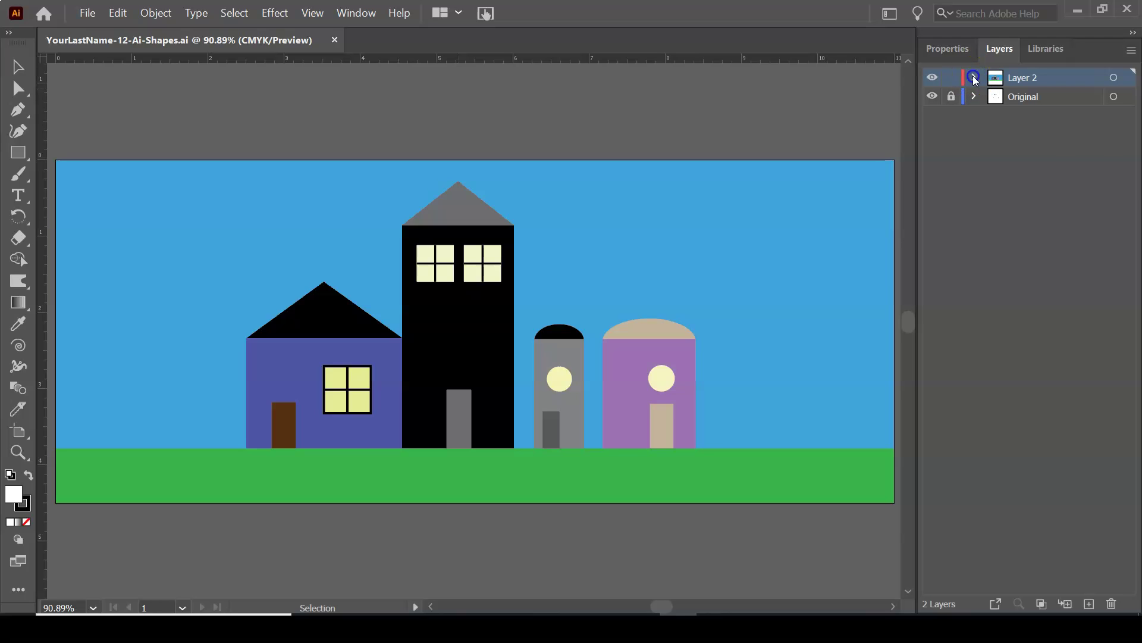
{"action": "left_click", "coordinate": [974, 78]}
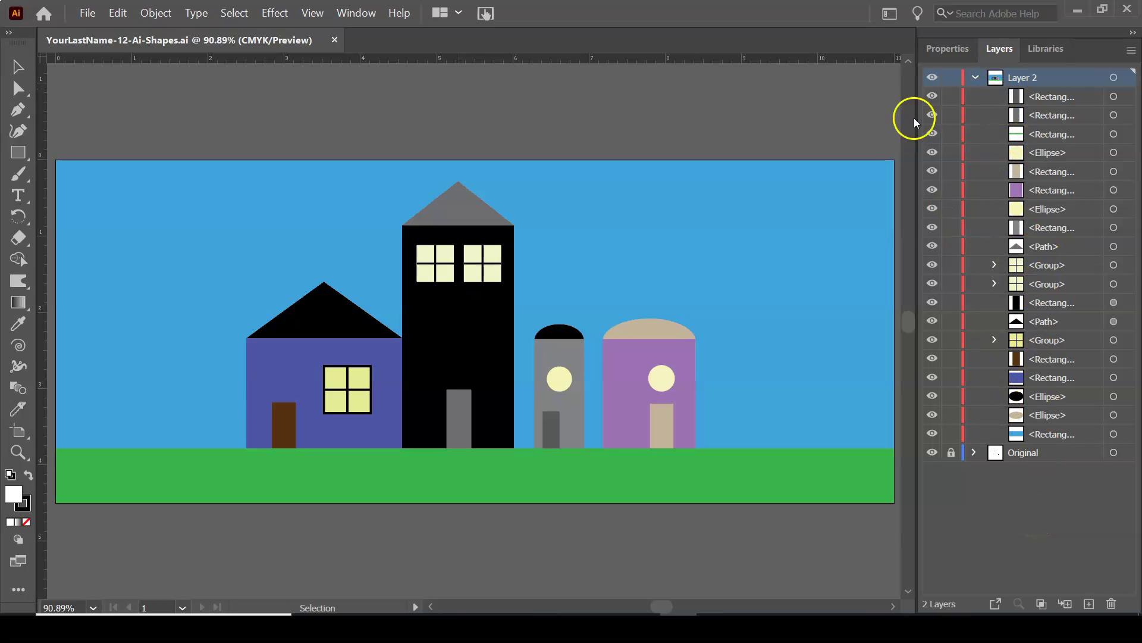
{"action": "left_click", "coordinate": [932, 96]}
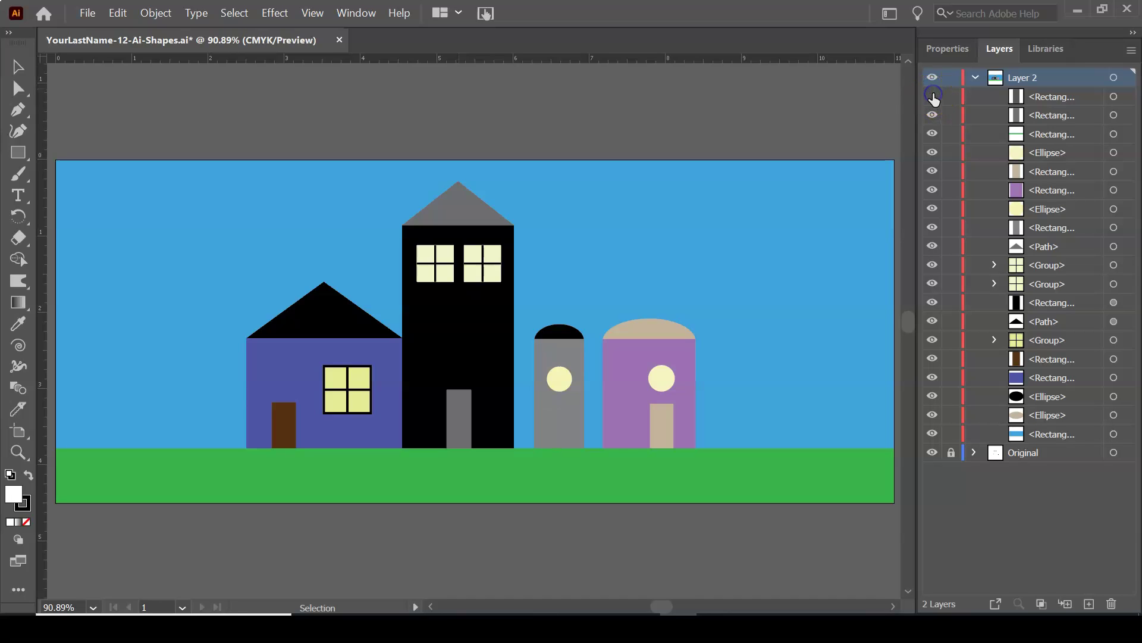
{"action": "left_click", "coordinate": [933, 97]}
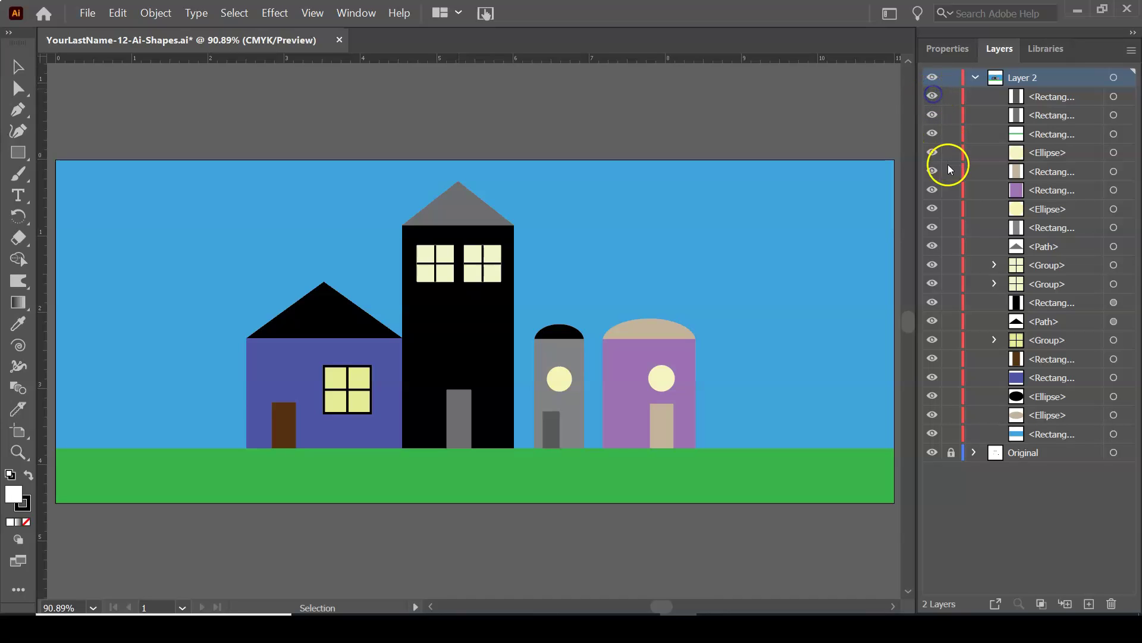
{"action": "left_click", "coordinate": [932, 191]}
{"action": "left_click", "coordinate": [932, 190]}
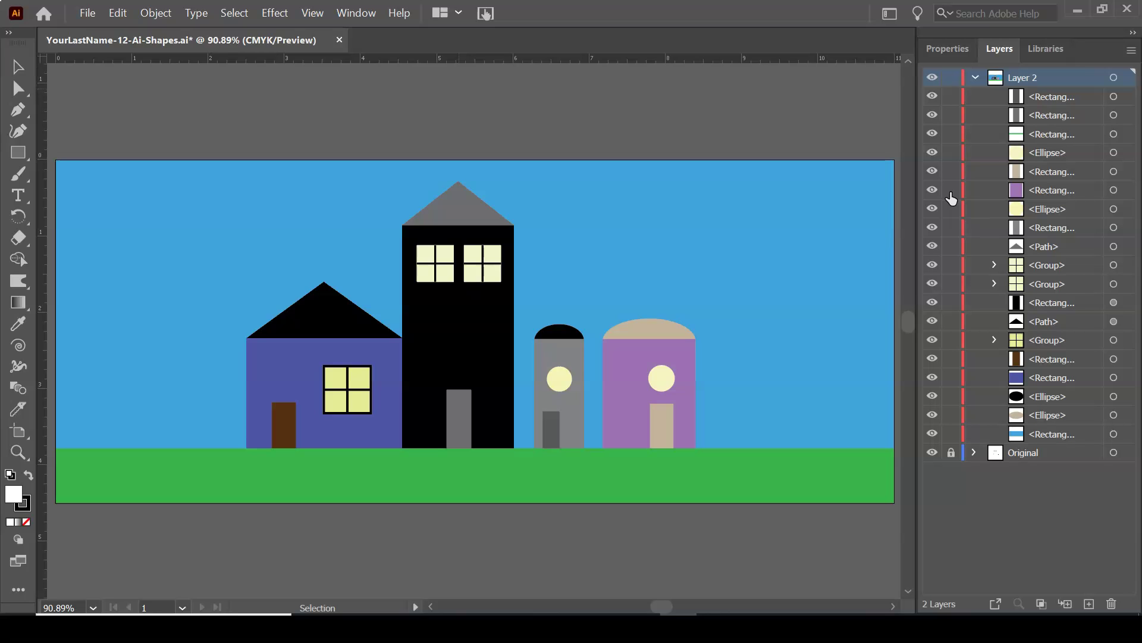
- Inspect the finished example's shapes in Outline mode and return to the colour preview
{"action": "left_click", "coordinate": [313, 13]}
{"action": "left_click", "coordinate": [322, 30]}
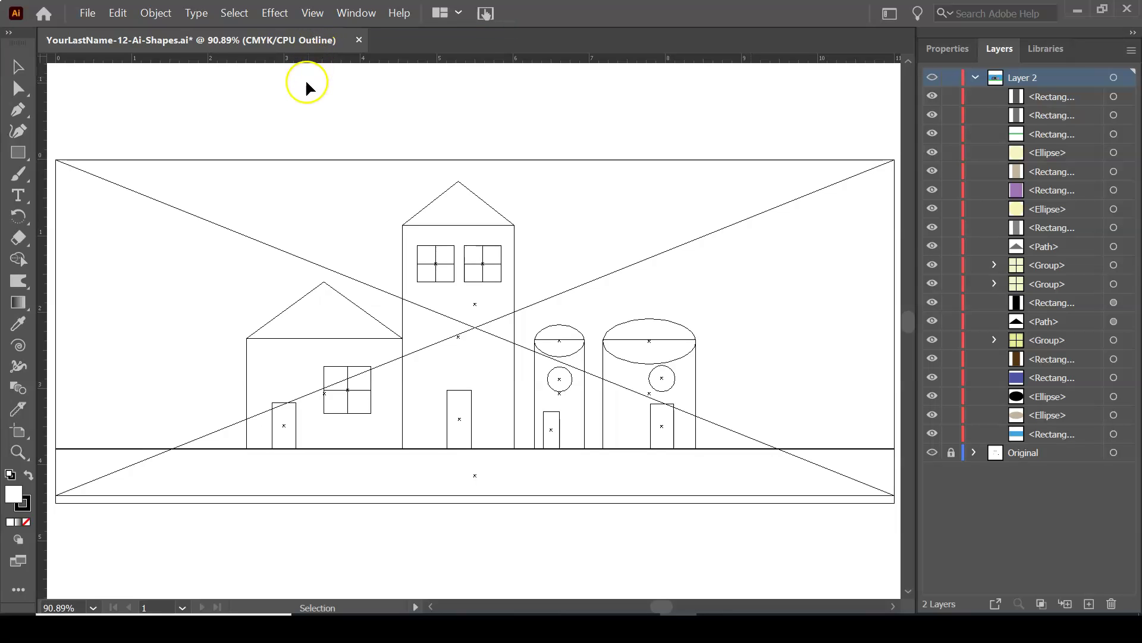
{"action": "left_click", "coordinate": [310, 14]}
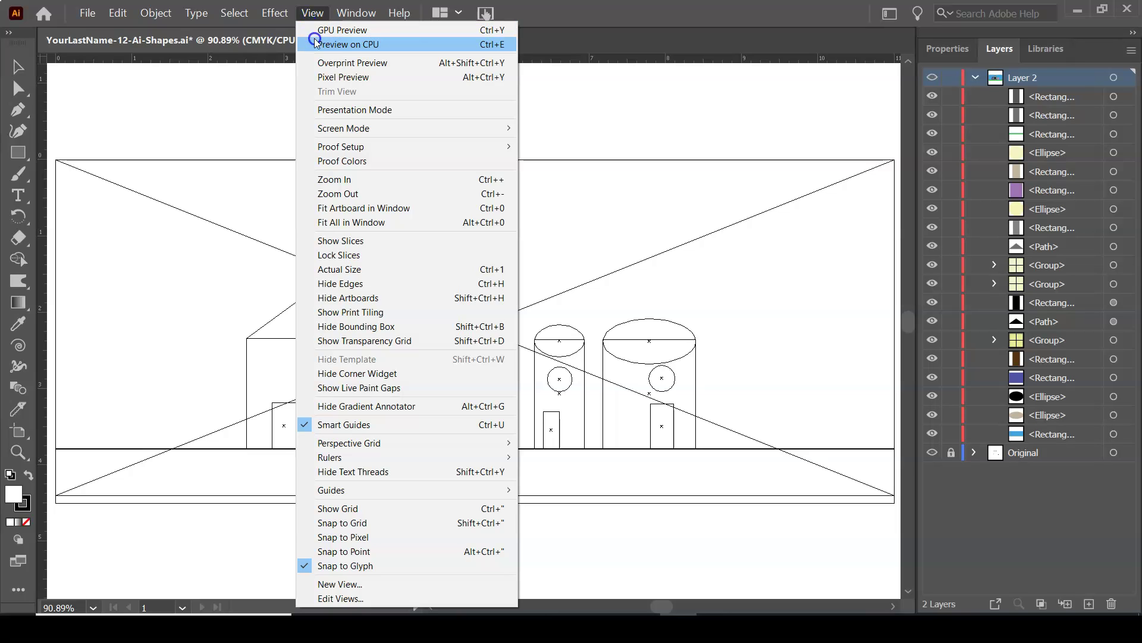
{"action": "left_click", "coordinate": [312, 30]}
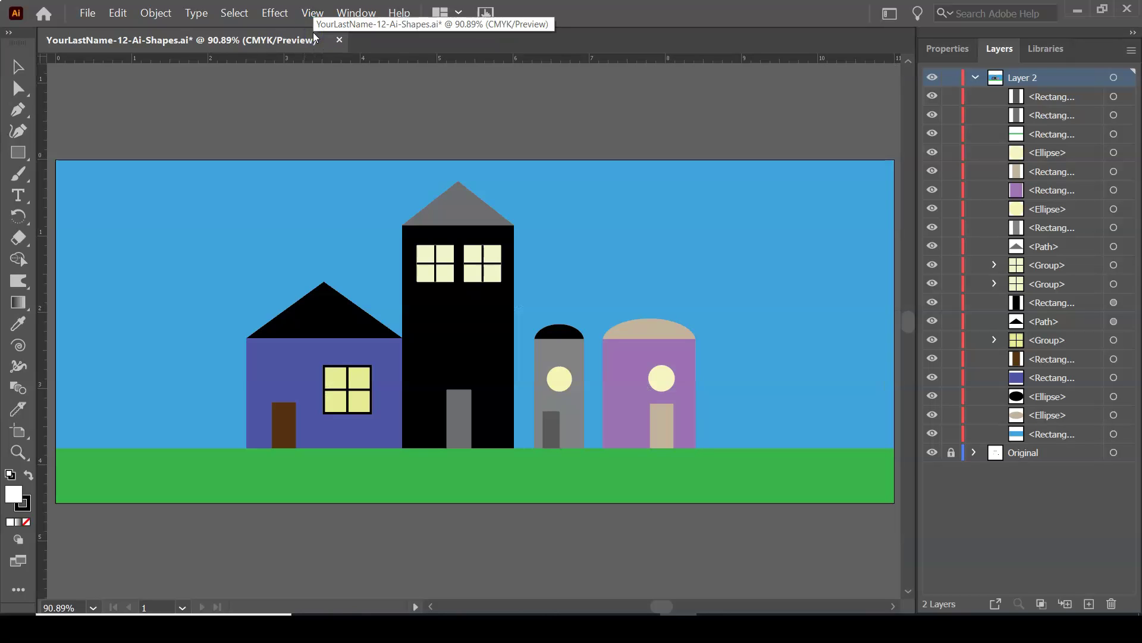